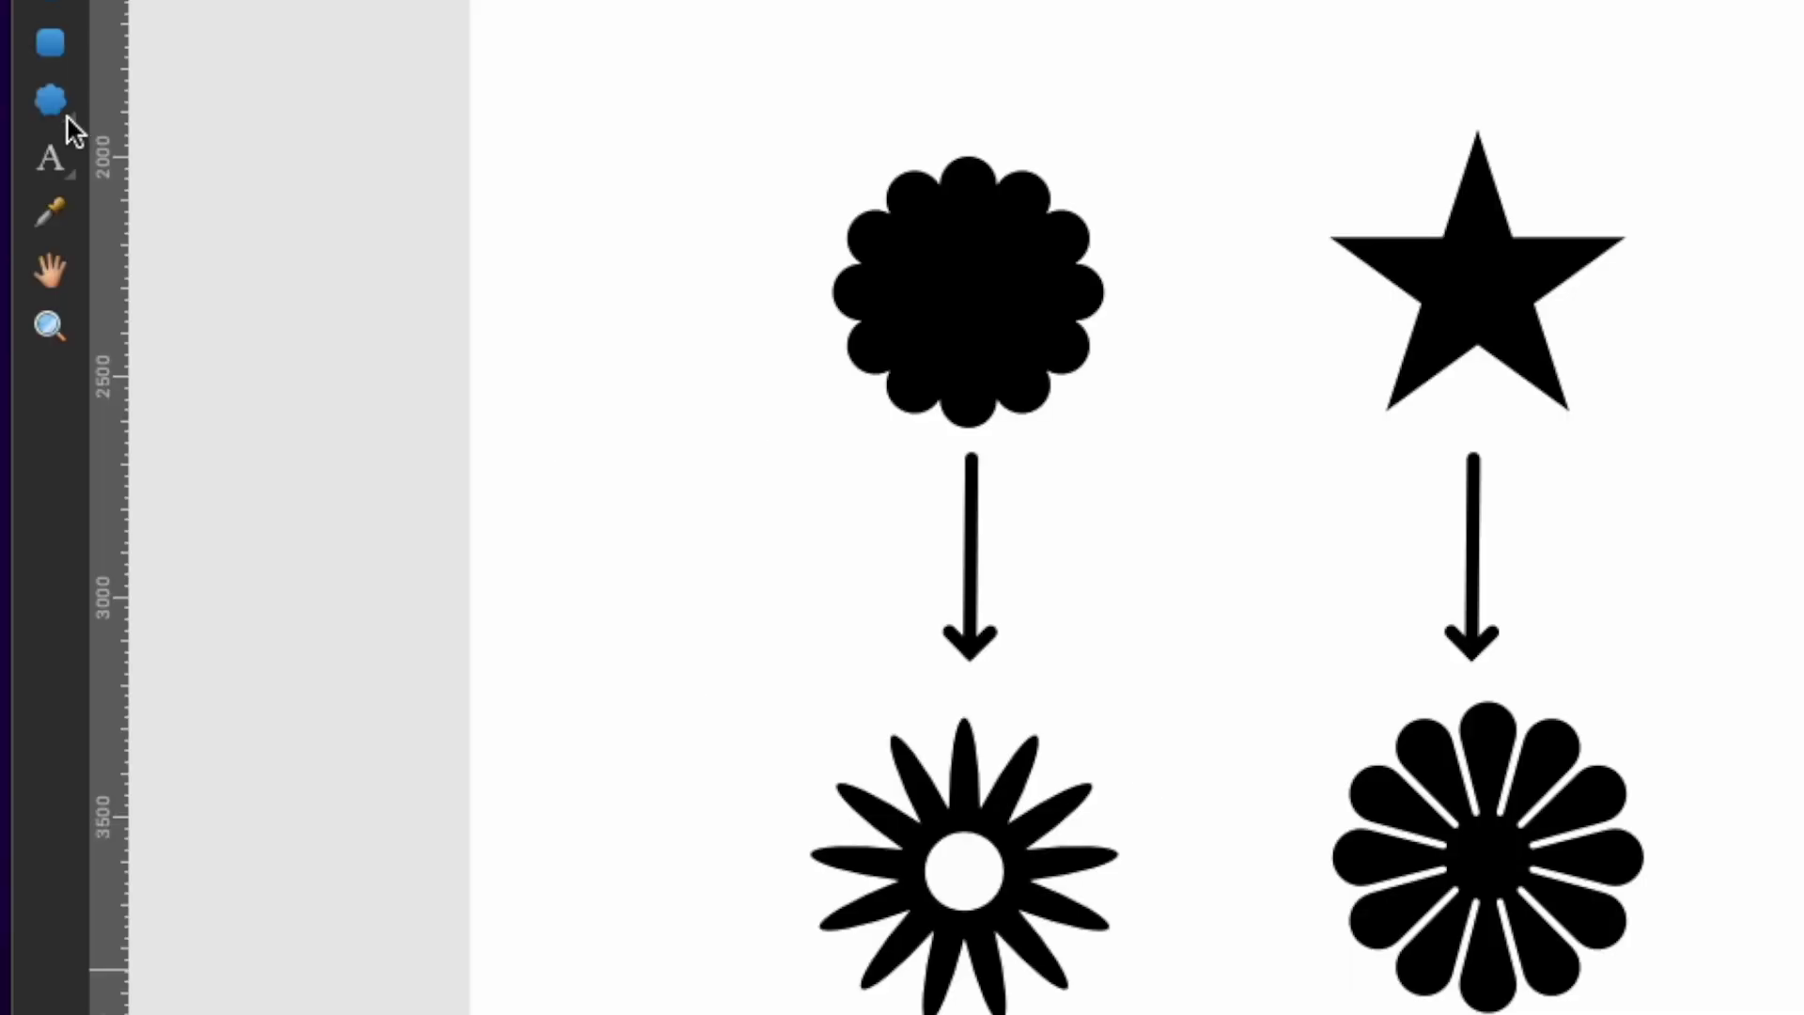
- Draw a cloud shape in the empty area near the top of the artboard with the Cloud Tool
{"action": "left_click", "coordinate": [66, 117]}
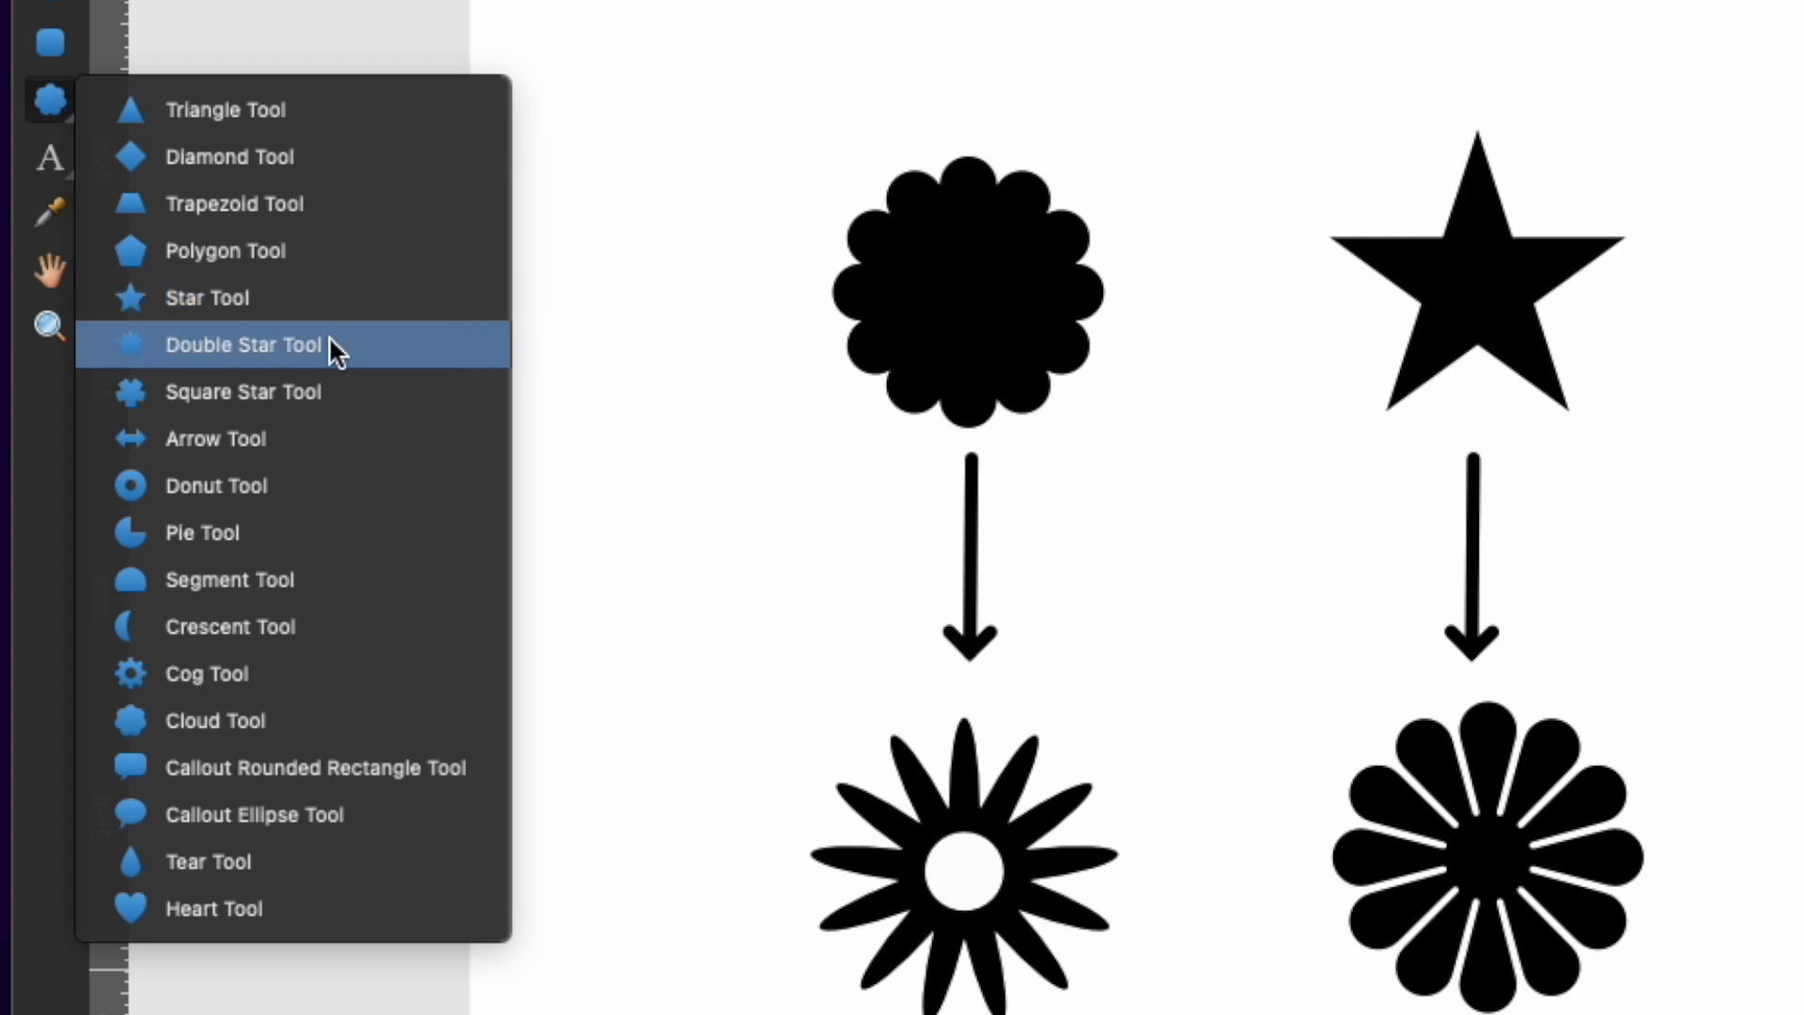
{"action": "left_click", "coordinate": [245, 726]}
{"action": "left_click_drag", "start_coordinate": [609, 143], "coordinate": [763, 290]}
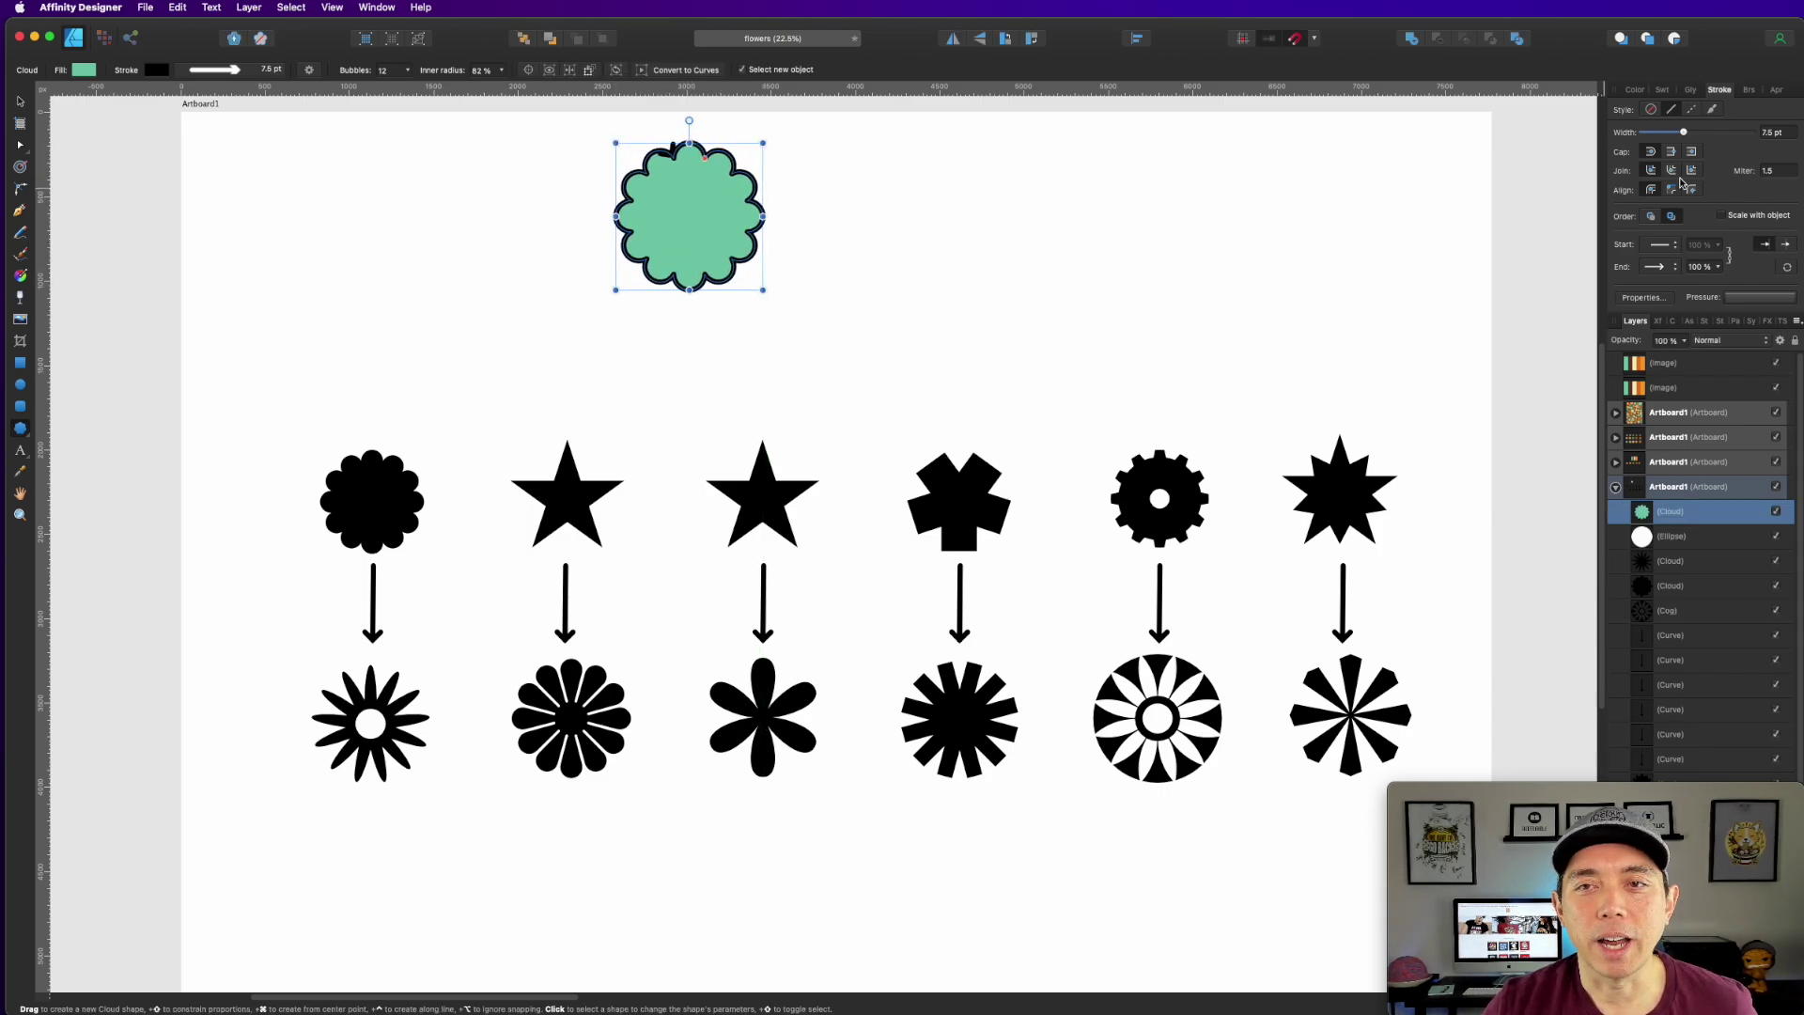
- Remove the cloud's stroke and set its fill to black with all four CMYK values at 100
{"action": "left_click", "coordinate": [1636, 89]}
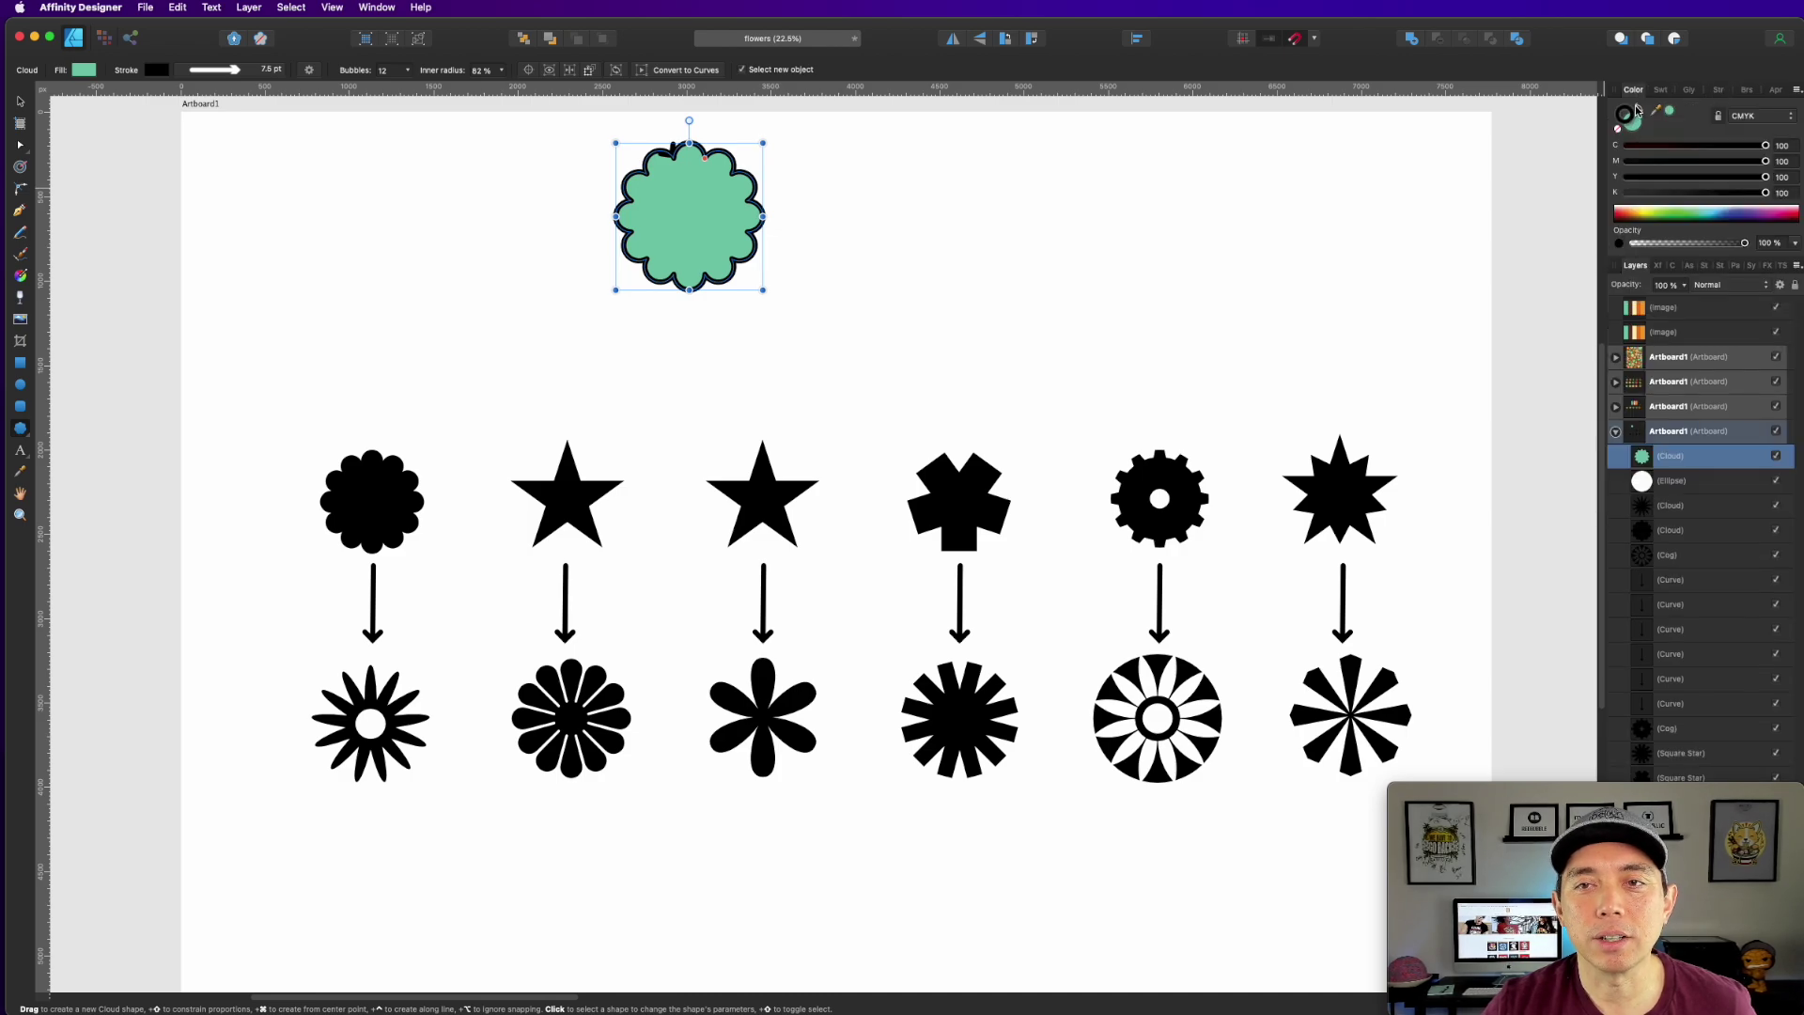
{"action": "left_click", "coordinate": [854, 358]}
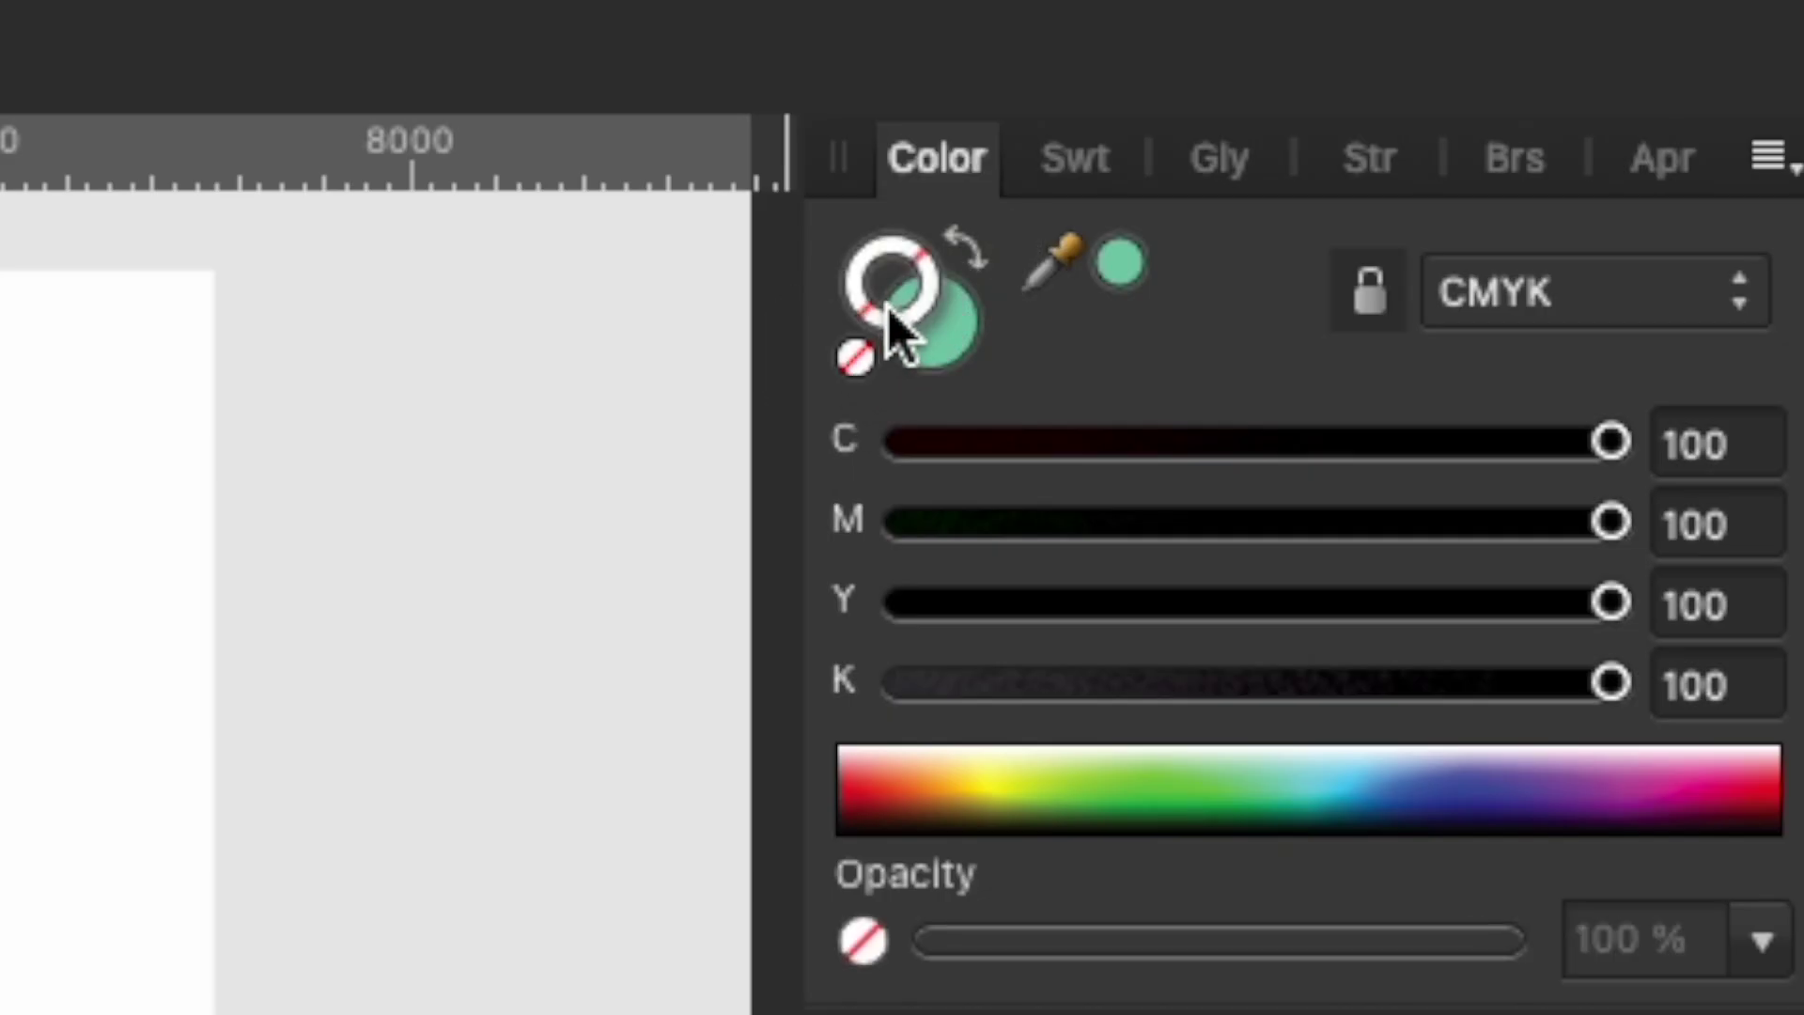
{"action": "left_click", "coordinate": [961, 346]}
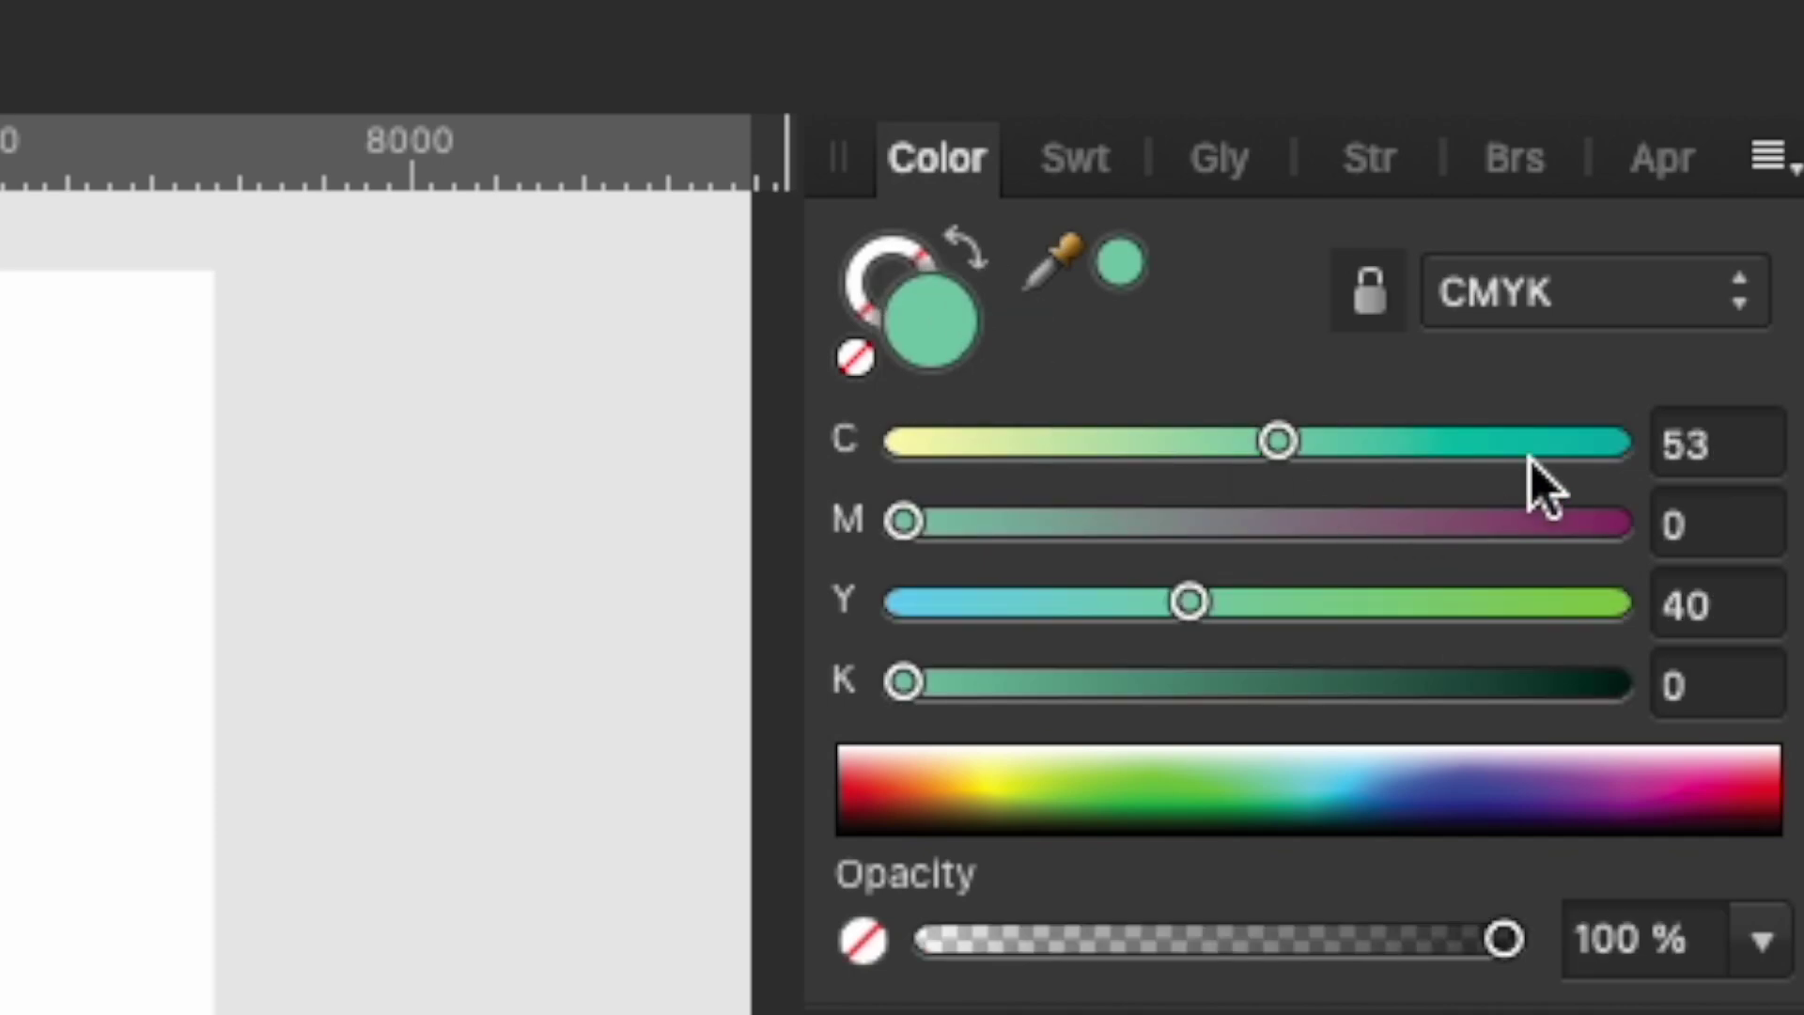
{"action": "left_click", "coordinate": [1631, 442]}
{"action": "left_click", "coordinate": [1618, 523]}
{"action": "left_click", "coordinate": [1615, 603]}
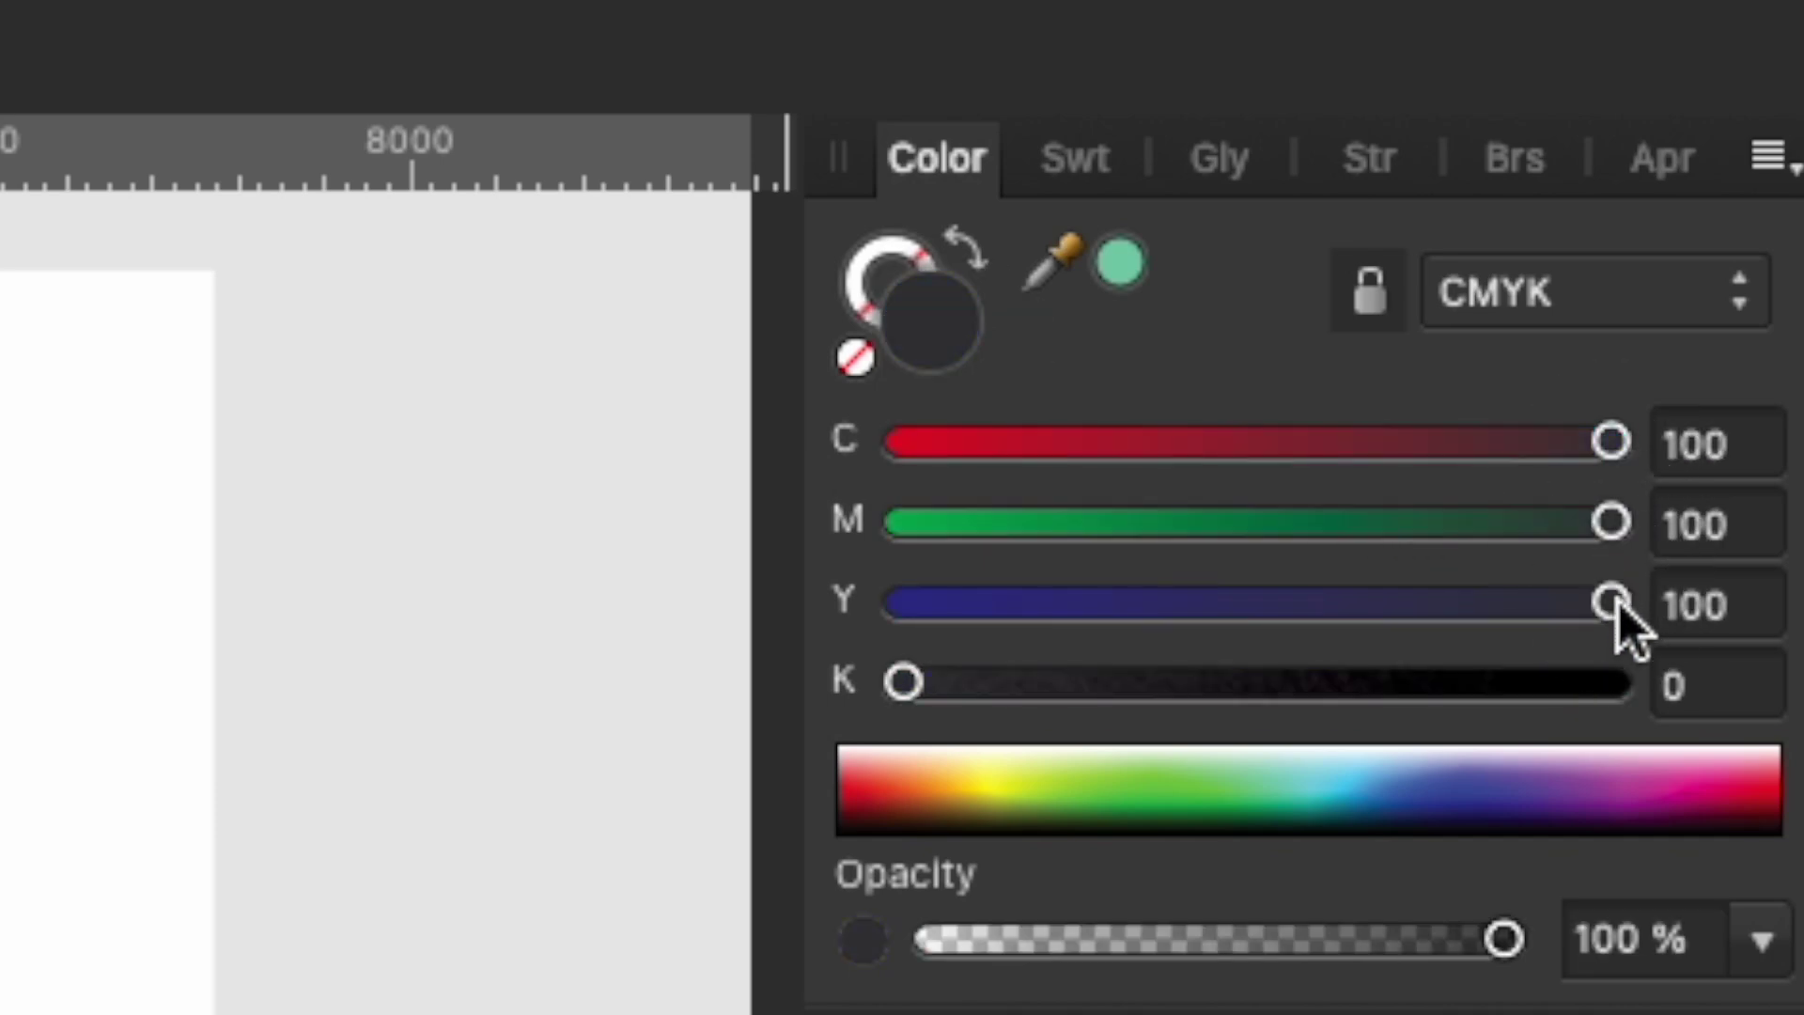
{"action": "left_click", "coordinate": [1615, 681]}
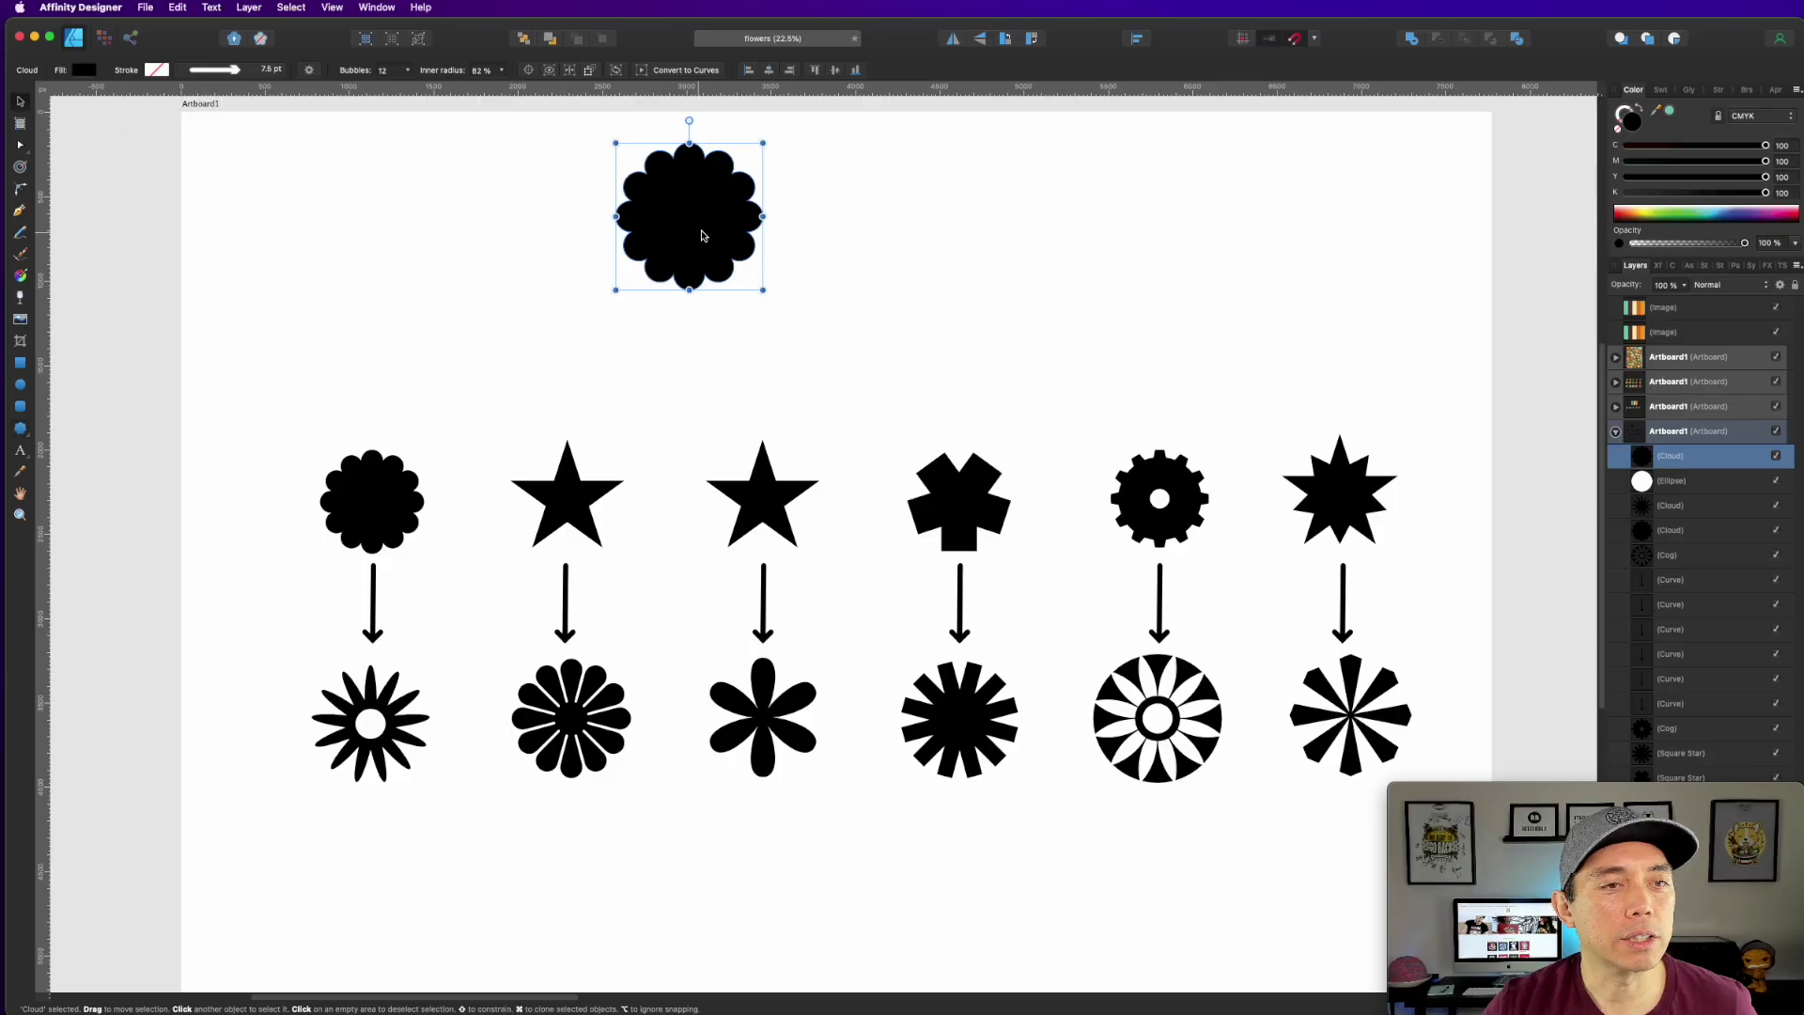
- Move the new black cloud above the first sample column
{"action": "left_click_drag", "start_coordinate": [689, 216], "coordinate": [646, 216]}
{"action": "left_click", "coordinate": [404, 549]}
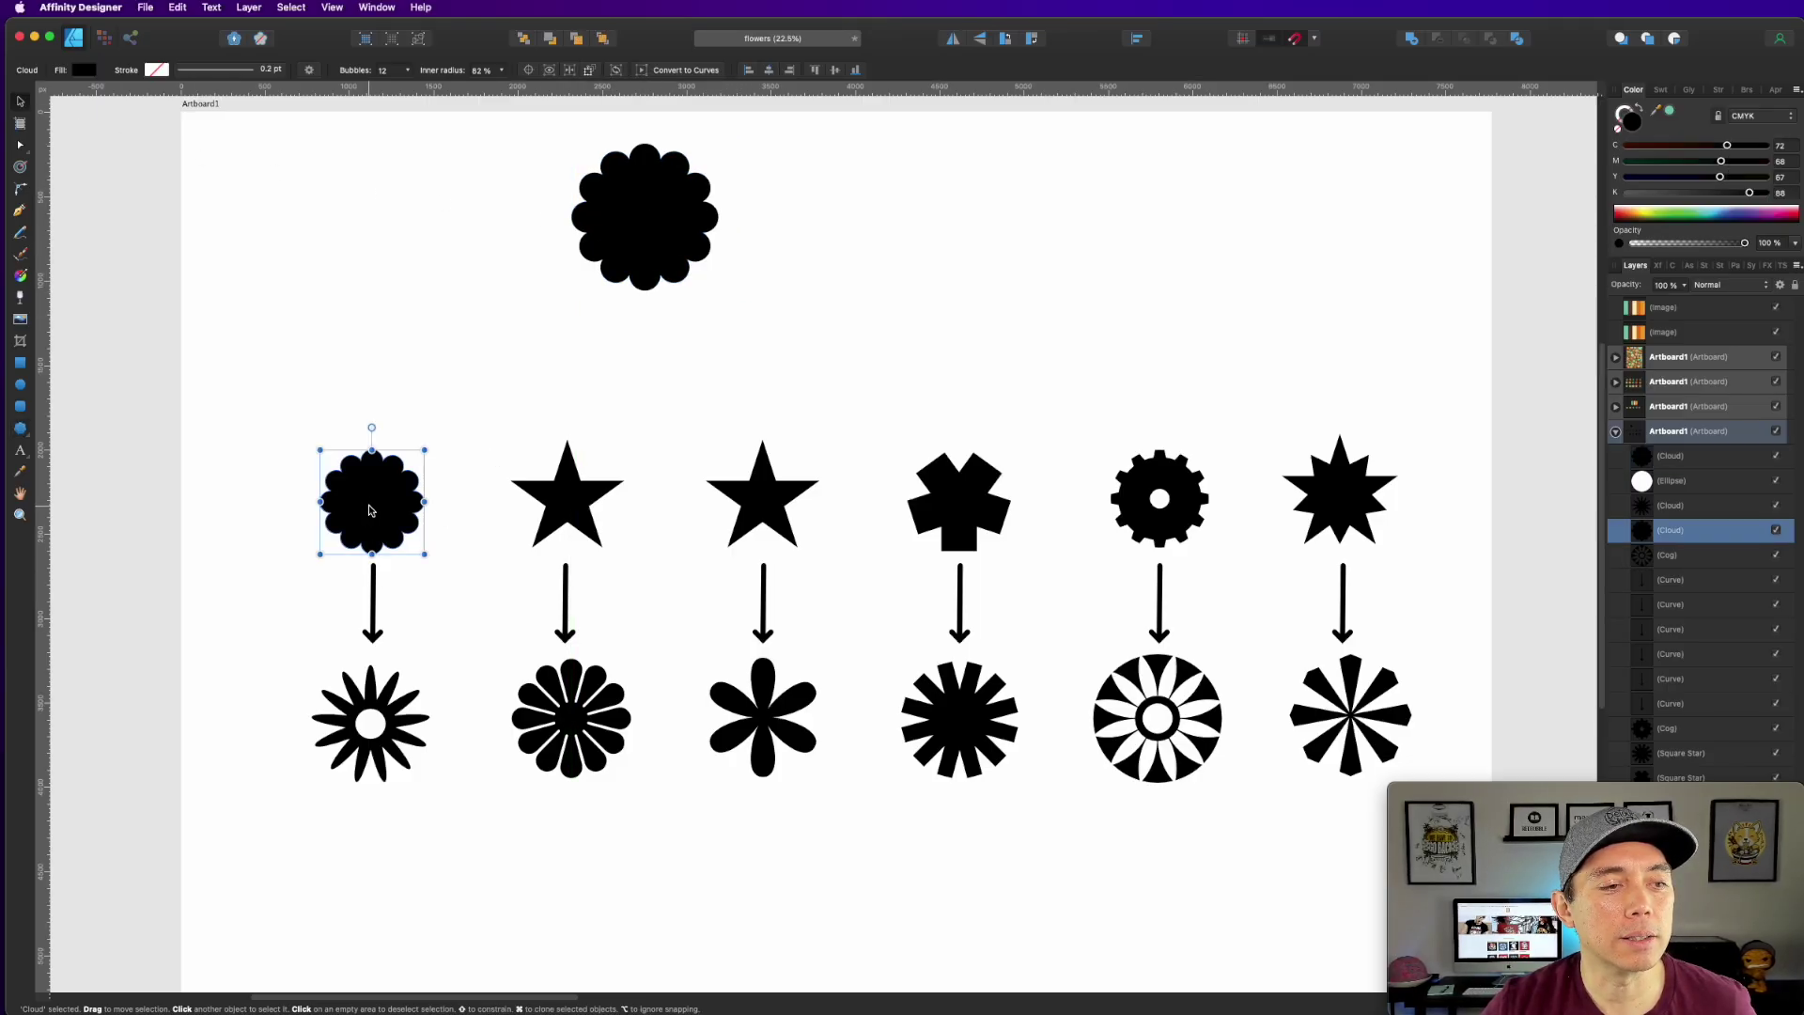
{"action": "left_click", "coordinate": [657, 242]}
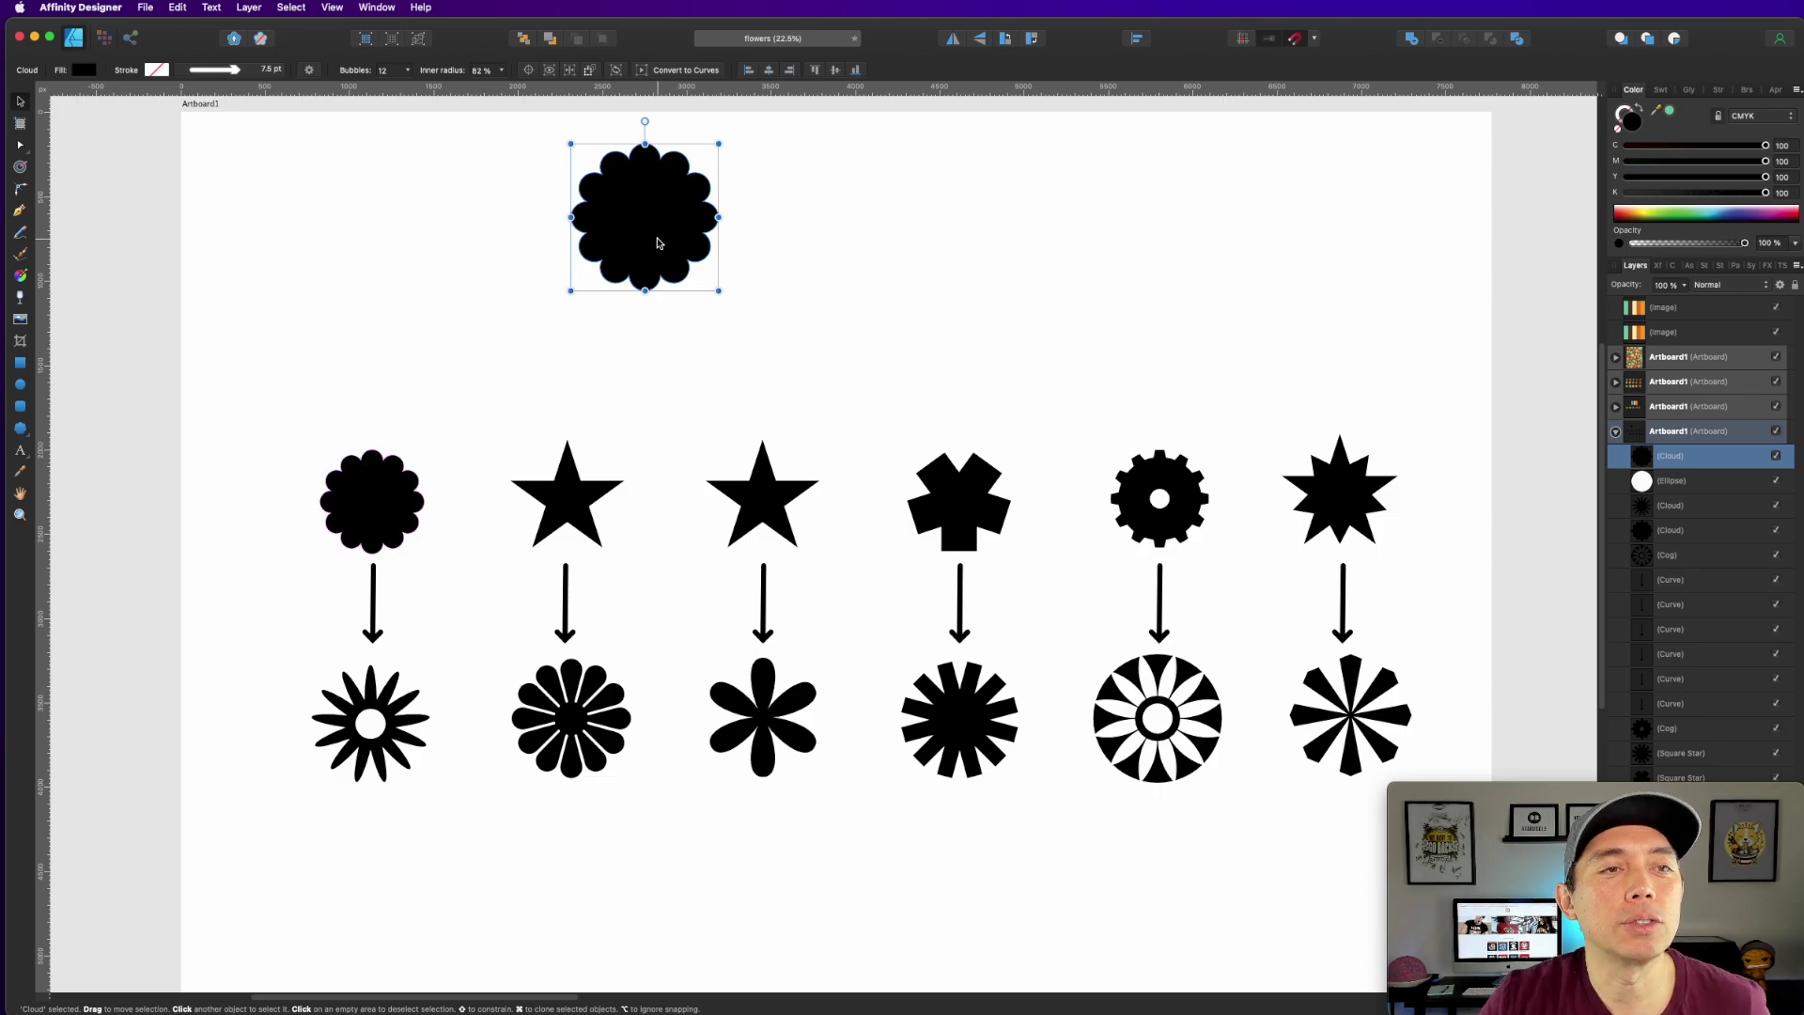
{"action": "left_click_drag", "start_coordinate": [657, 243], "coordinate": [467, 233]}
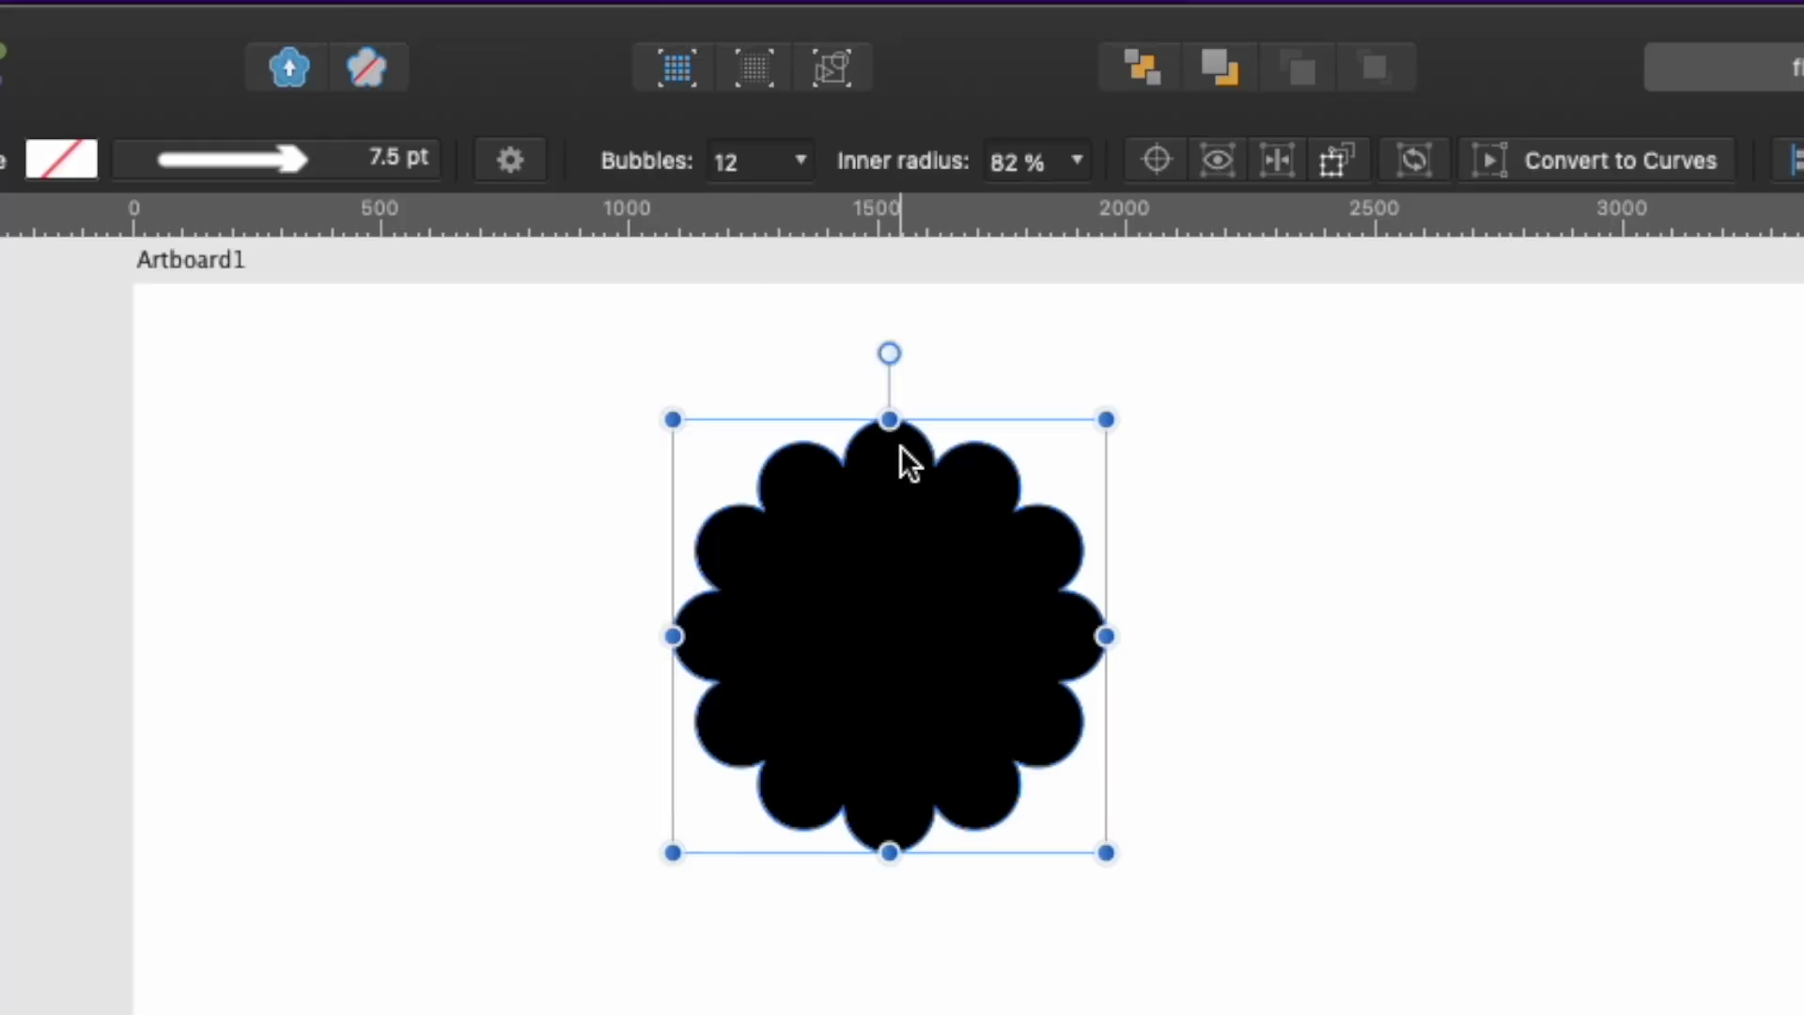
- Try the cloud with a 33% inner radius and 29 bubbles, ending on 16 bubbles
{"action": "left_click", "coordinate": [801, 161]}
{"action": "mouse_move", "coordinate": [792, 207]}
{"action": "left_mouse_down"}
{"action": "mouse_move", "coordinate": [729, 207]}
{"action": "mouse_move", "coordinate": [1128, 274]}
{"action": "mouse_move", "coordinate": [965, 270]}
{"action": "mouse_move", "coordinate": [1144, 270]}
{"action": "mouse_move", "coordinate": [894, 254]}
{"action": "mouse_move", "coordinate": [820, 205]}
{"action": "left_mouse_up"}
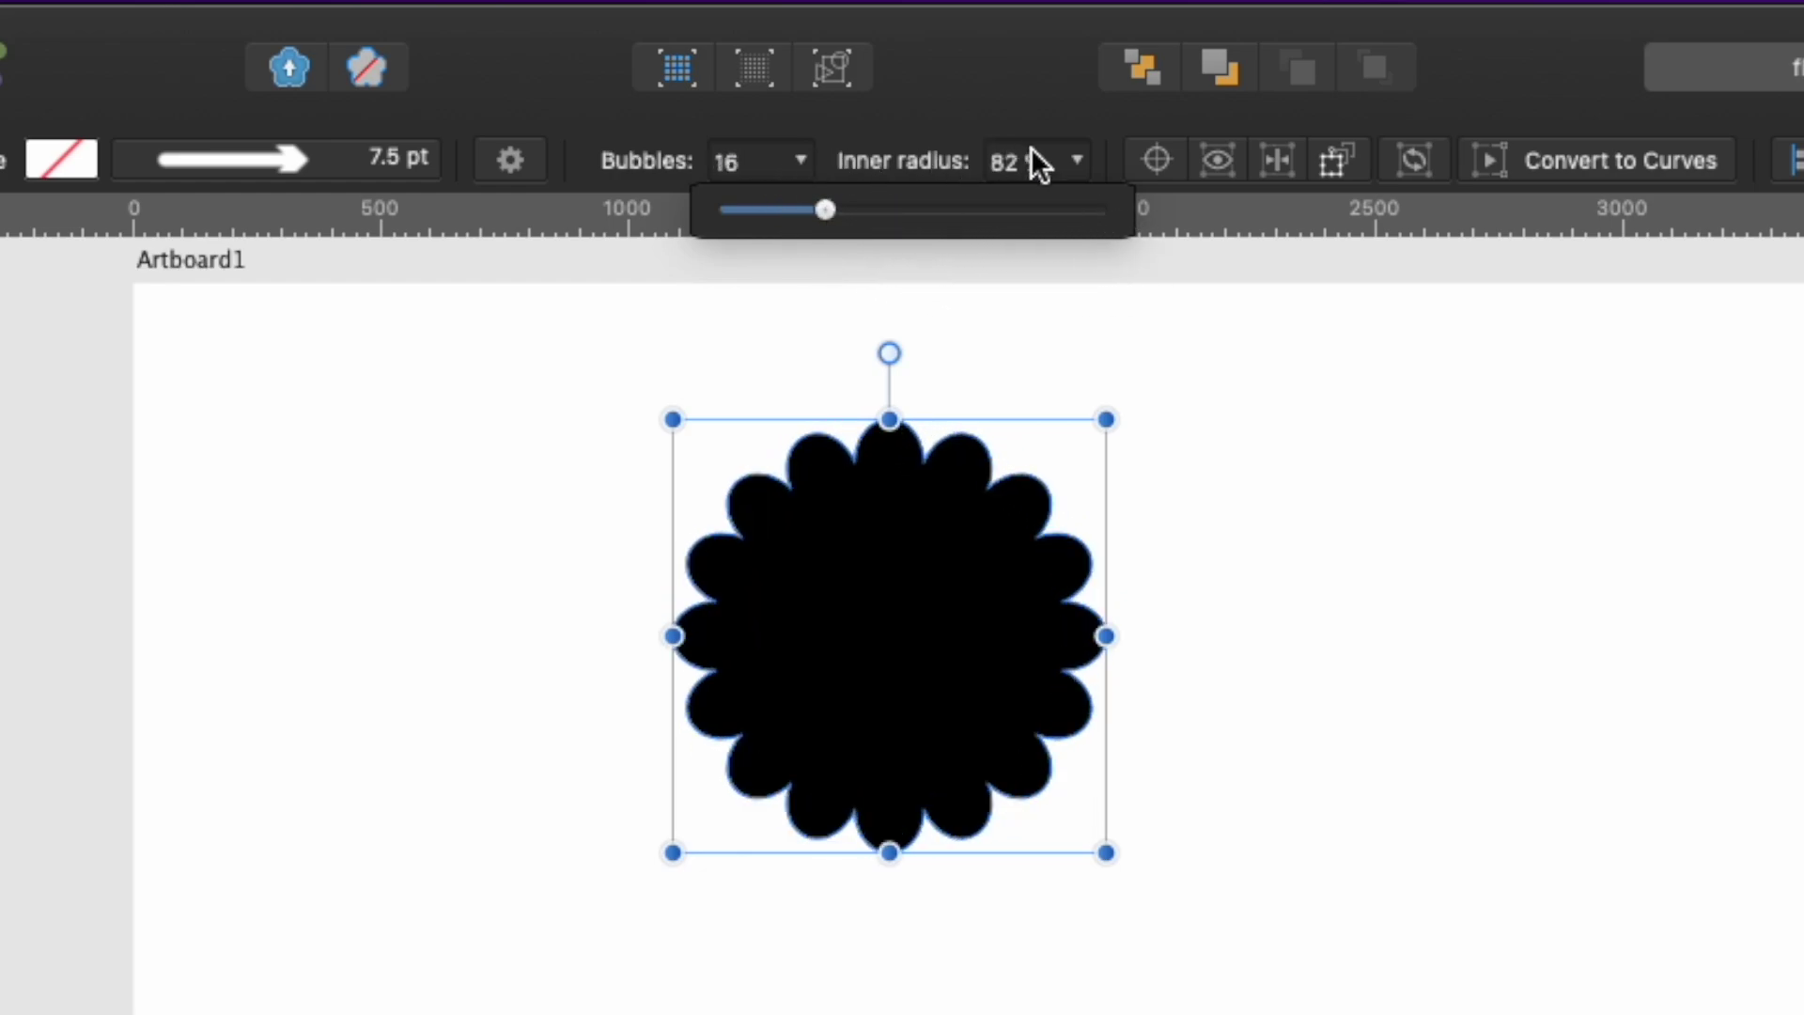
{"action": "left_click", "coordinate": [1076, 158]}
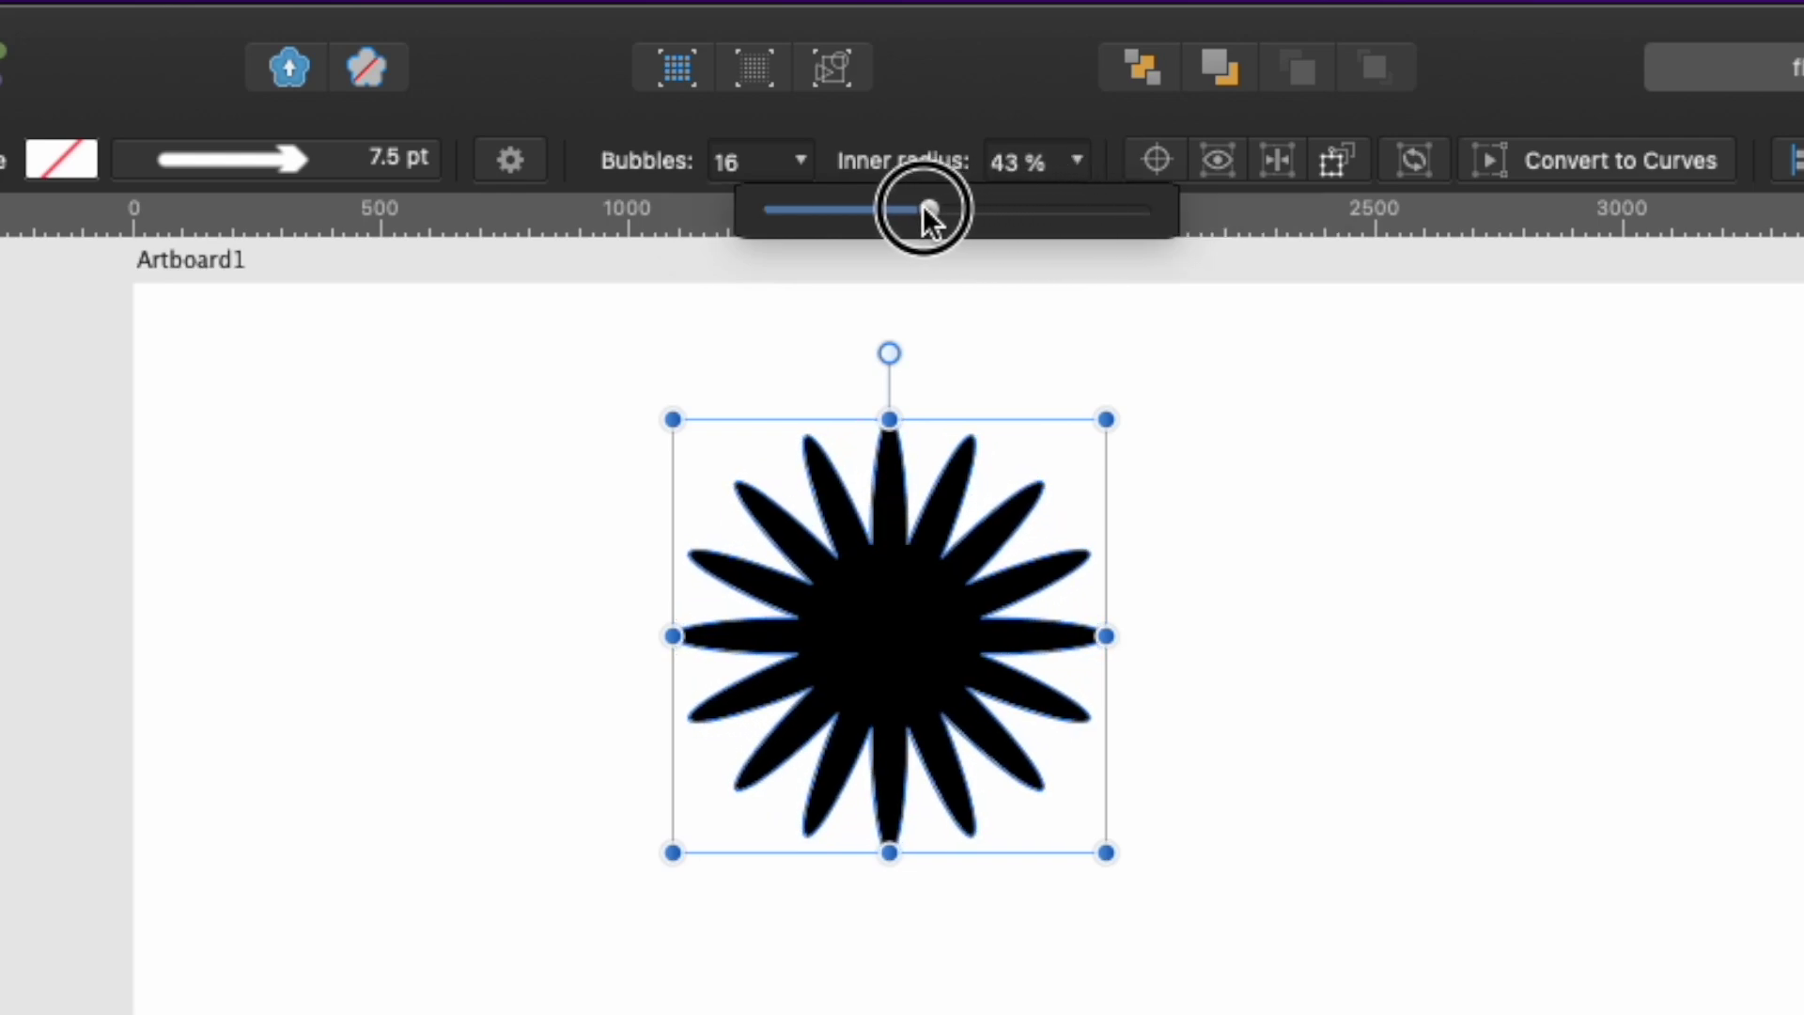
{"action": "left_click_drag", "start_coordinate": [893, 216], "coordinate": [957, 220]}
{"action": "left_click", "coordinate": [801, 160]}
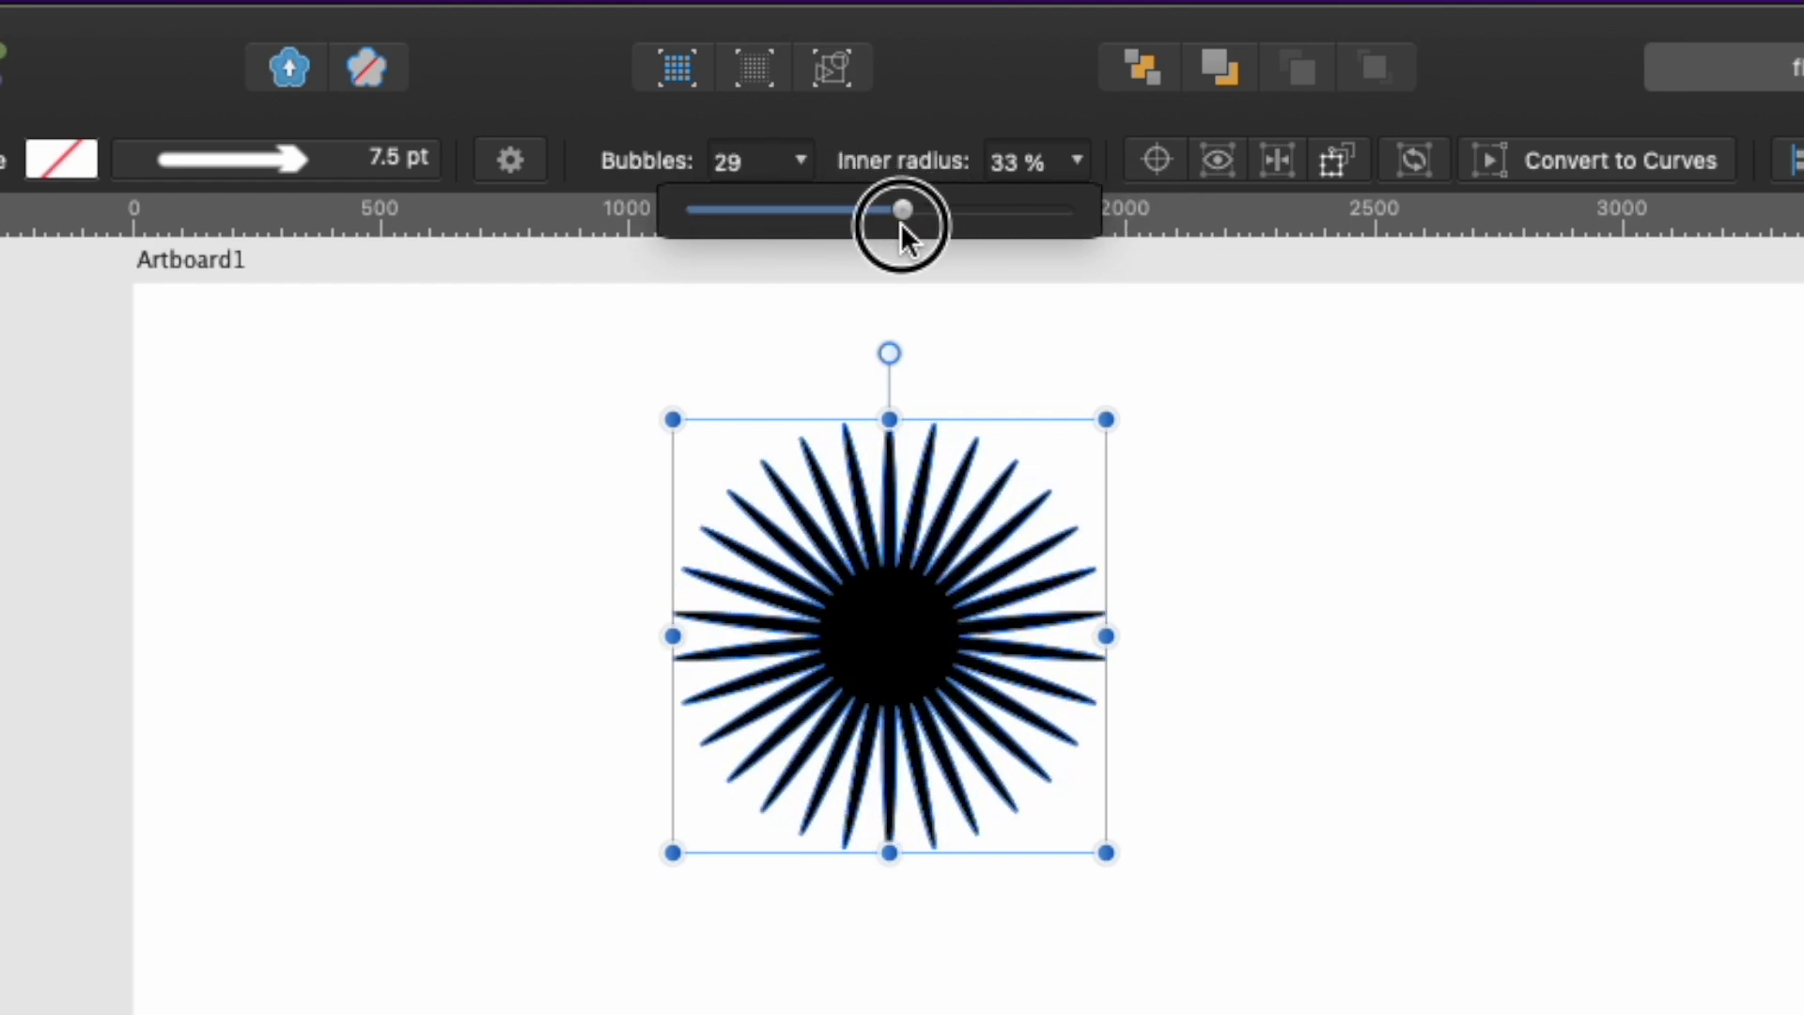
{"action": "mouse_move", "coordinate": [763, 218]}
{"action": "left_mouse_down"}
{"action": "mouse_move", "coordinate": [729, 209]}
{"action": "mouse_move", "coordinate": [821, 214]}
{"action": "mouse_move", "coordinate": [791, 214]}
{"action": "left_mouse_up"}
- Set the cloud's inner radius to 41% and its bubbles to 12, leaving the shape deselected
{"action": "left_click", "coordinate": [1078, 161]}
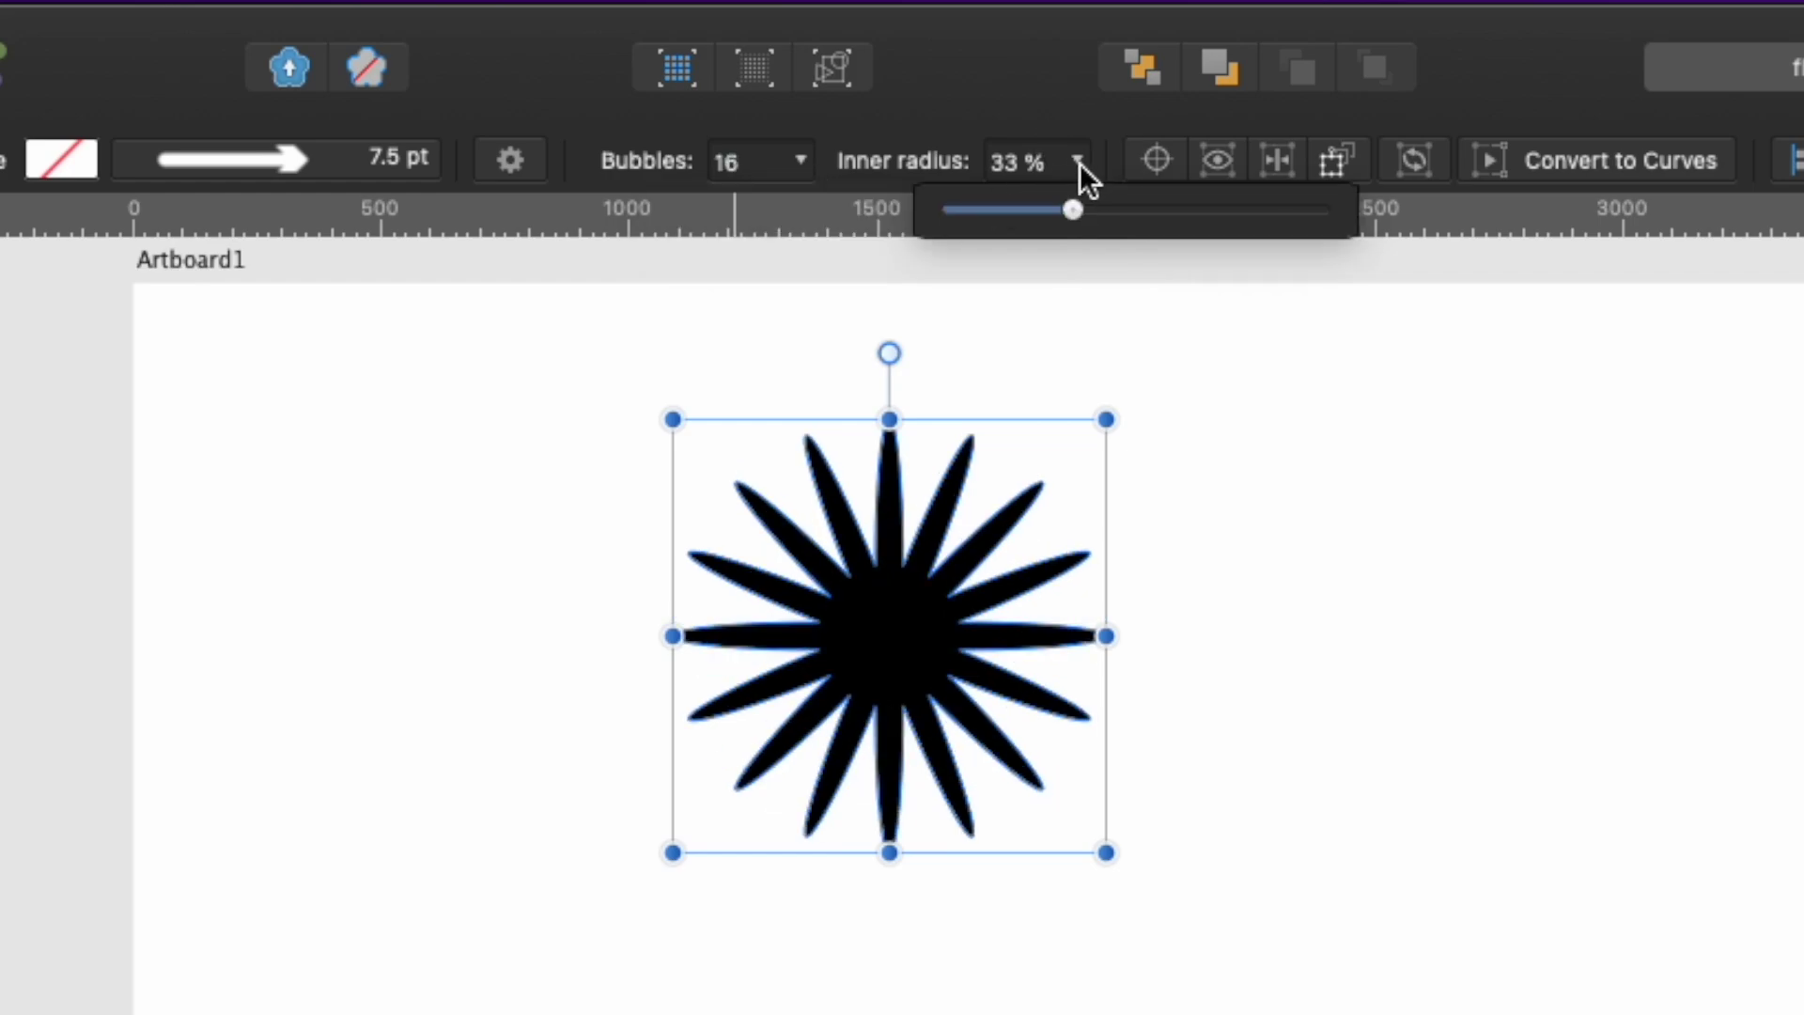
{"action": "left_click_drag", "start_coordinate": [1062, 205], "coordinate": [1096, 220]}
{"action": "left_click", "coordinate": [799, 159]}
{"action": "left_click_drag", "start_coordinate": [792, 200], "coordinate": [761, 224]}
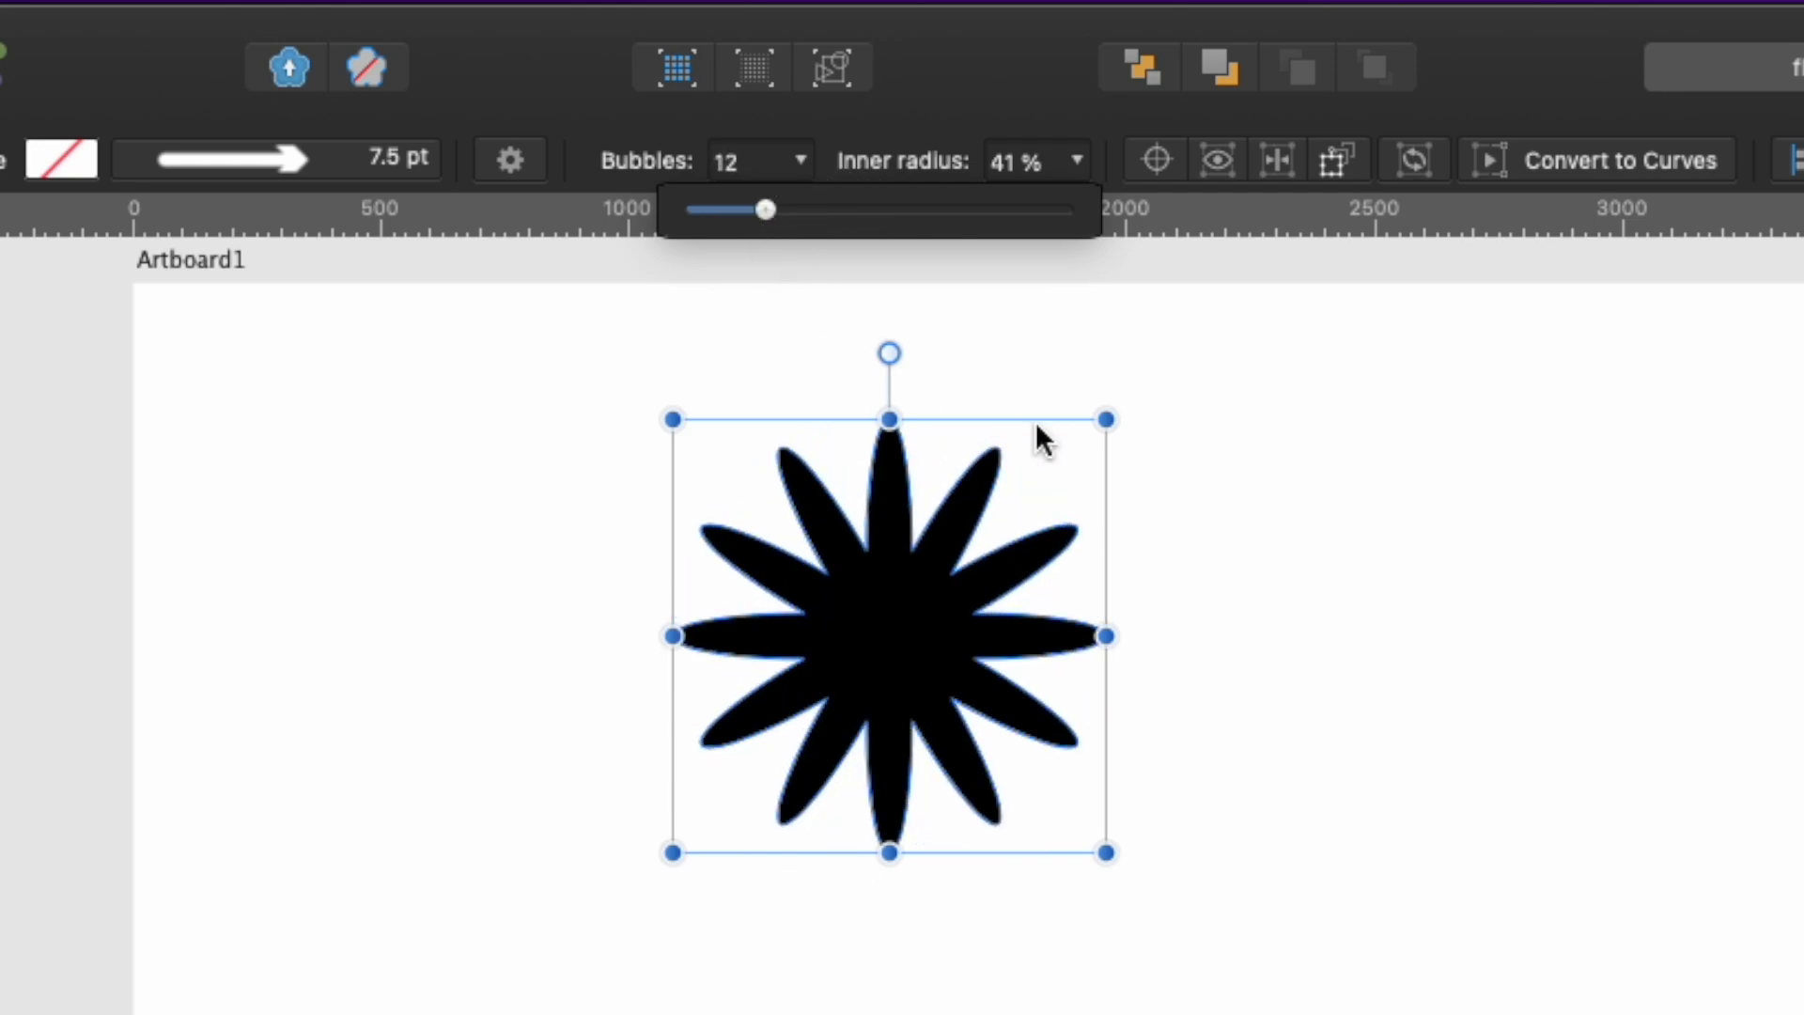
{"action": "left_click", "coordinate": [1242, 548]}
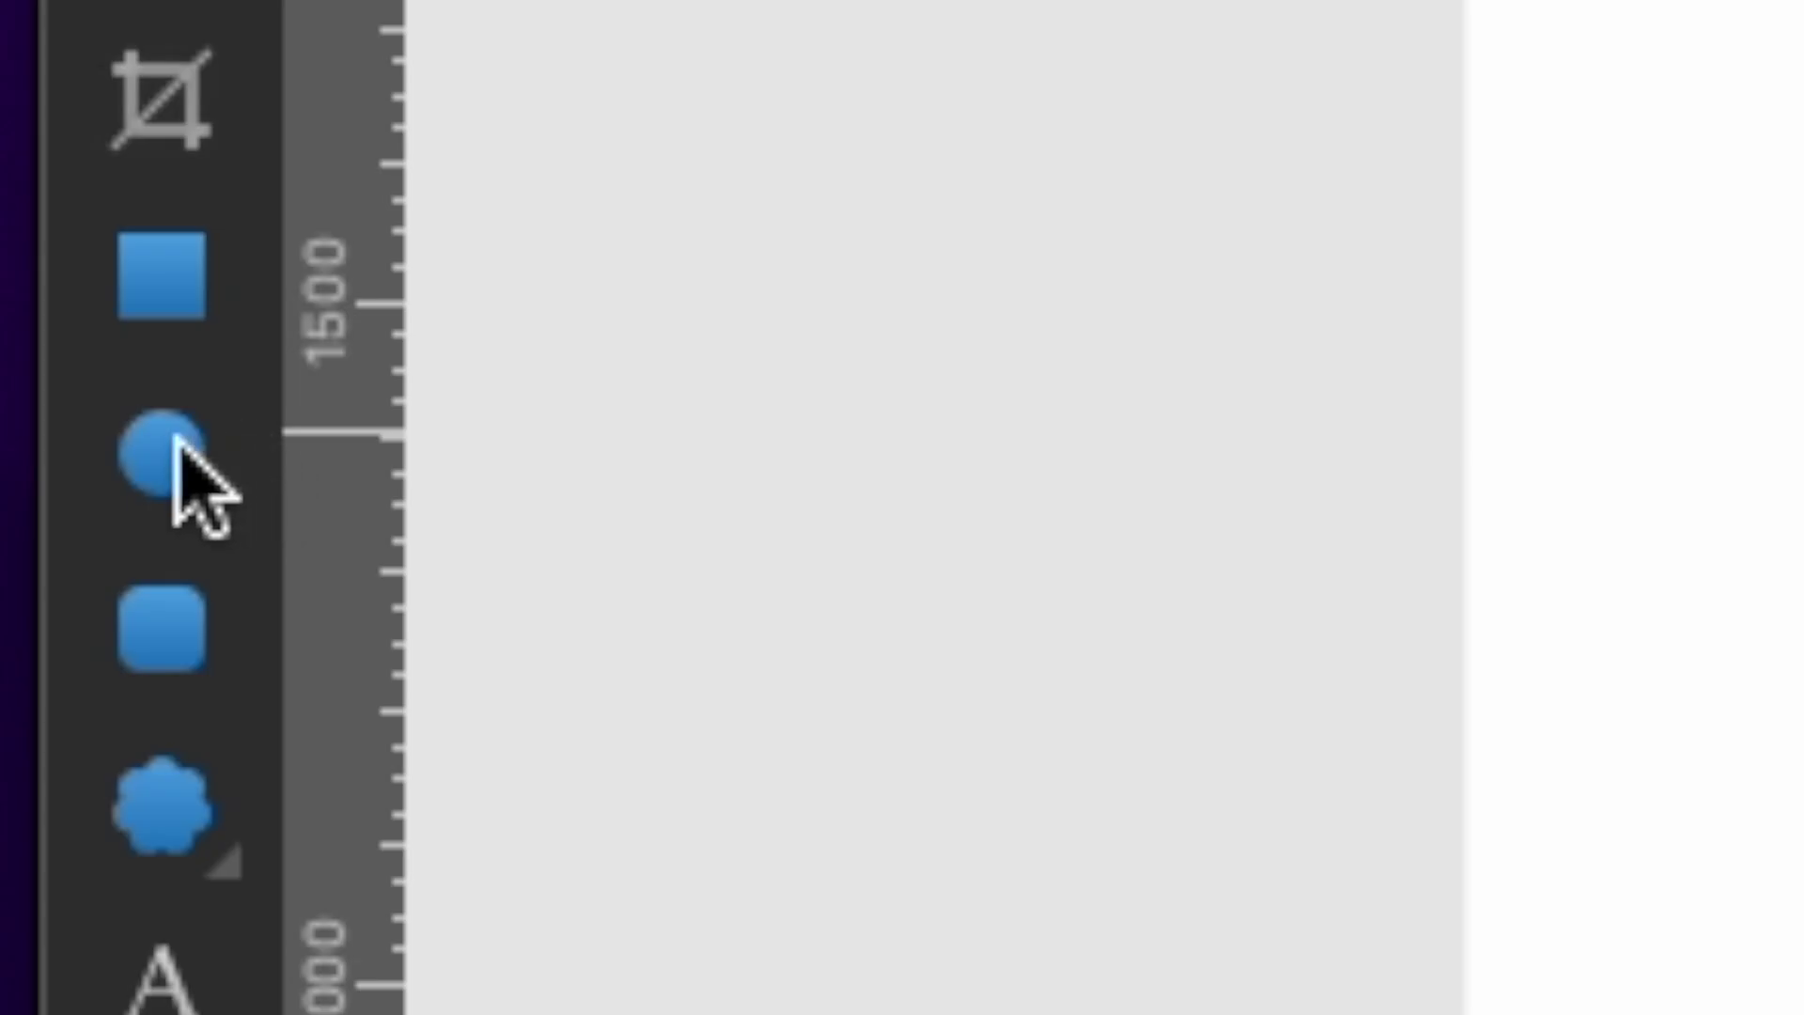
- Draw a small circle at the centre of the cloud flower and fill it with green
{"action": "left_click", "coordinate": [20, 385]}
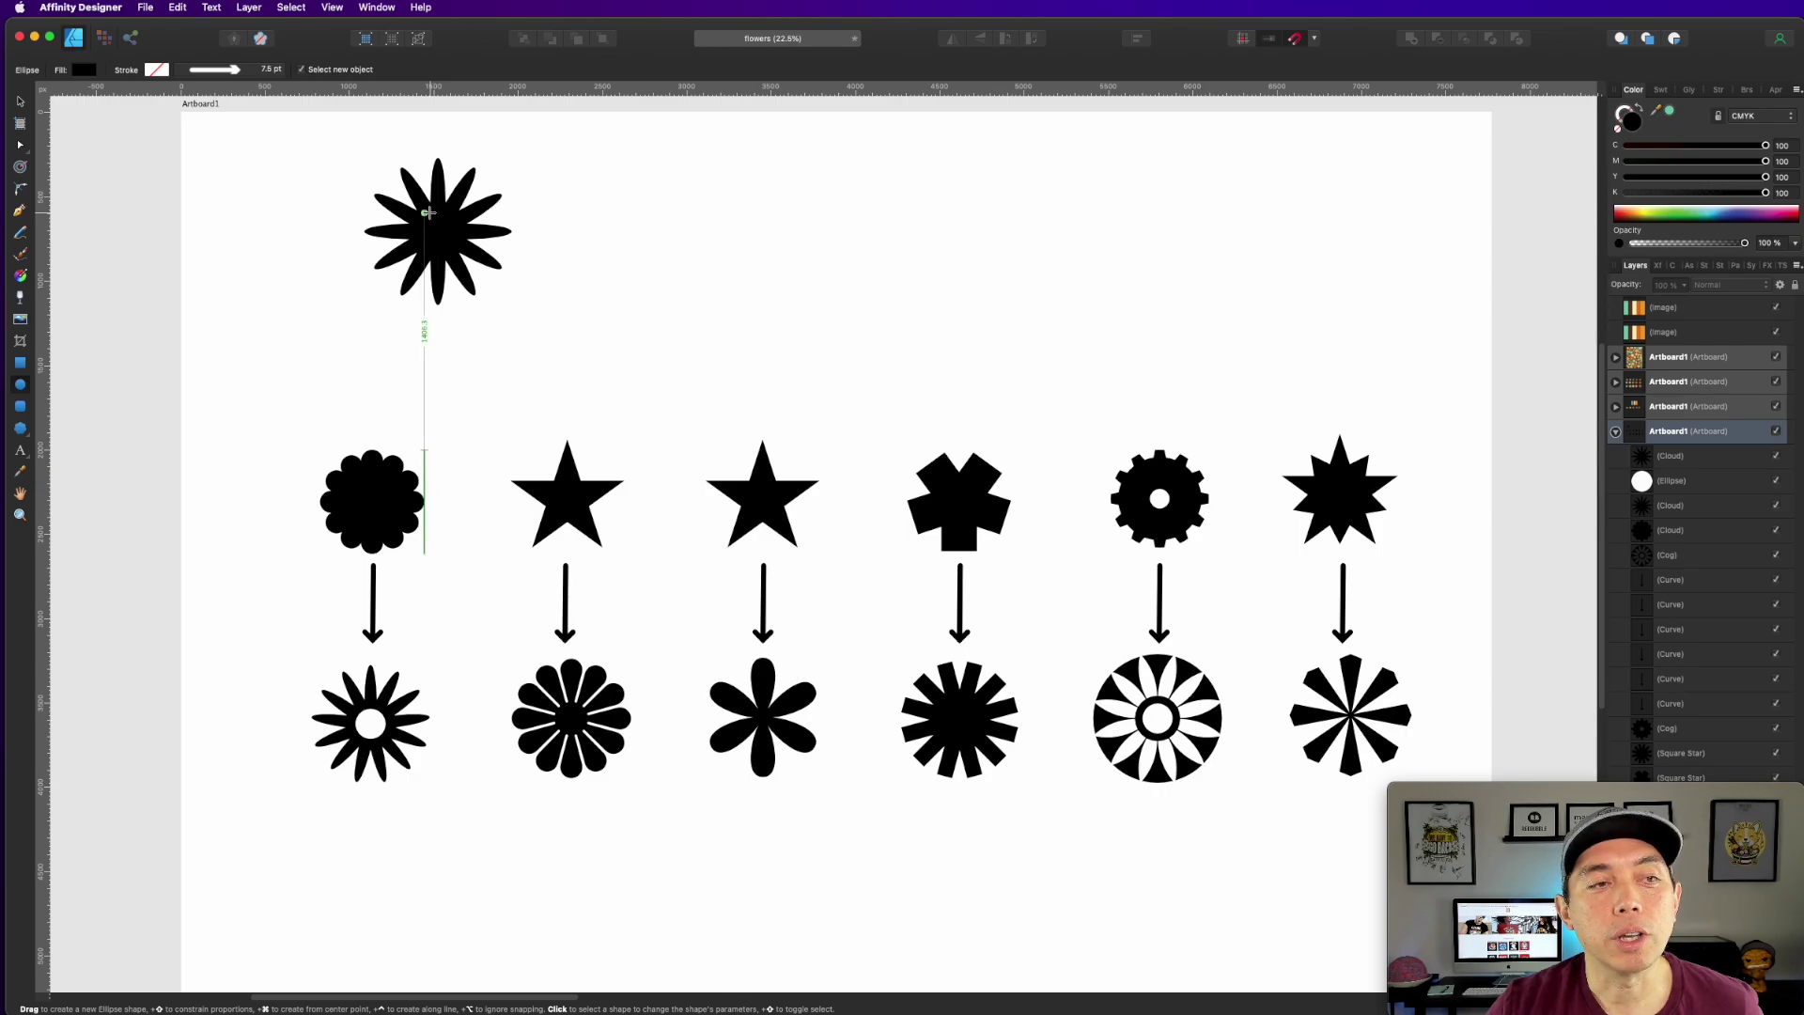
{"action": "left_click_drag", "start_coordinate": [428, 212], "coordinate": [460, 253]}
{"action": "left_click", "coordinate": [1669, 111]}
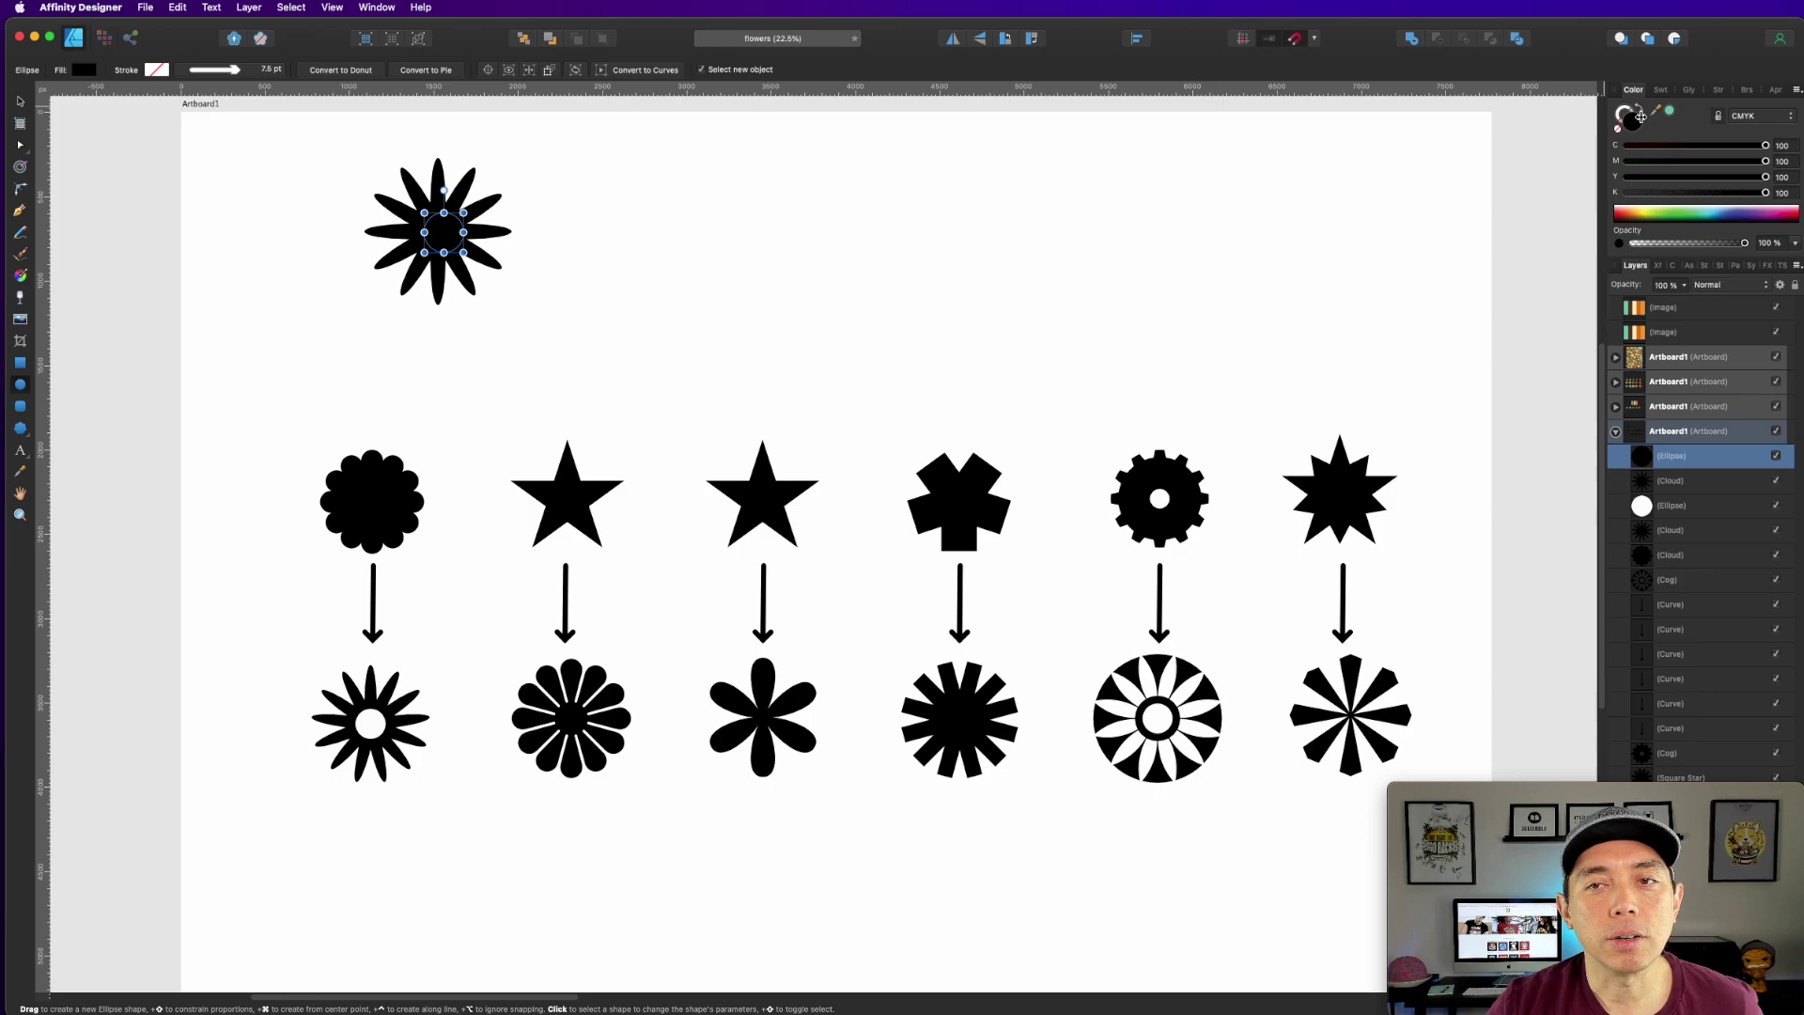
{"action": "left_click", "coordinate": [22, 97]}
{"action": "left_click", "coordinate": [495, 193]}
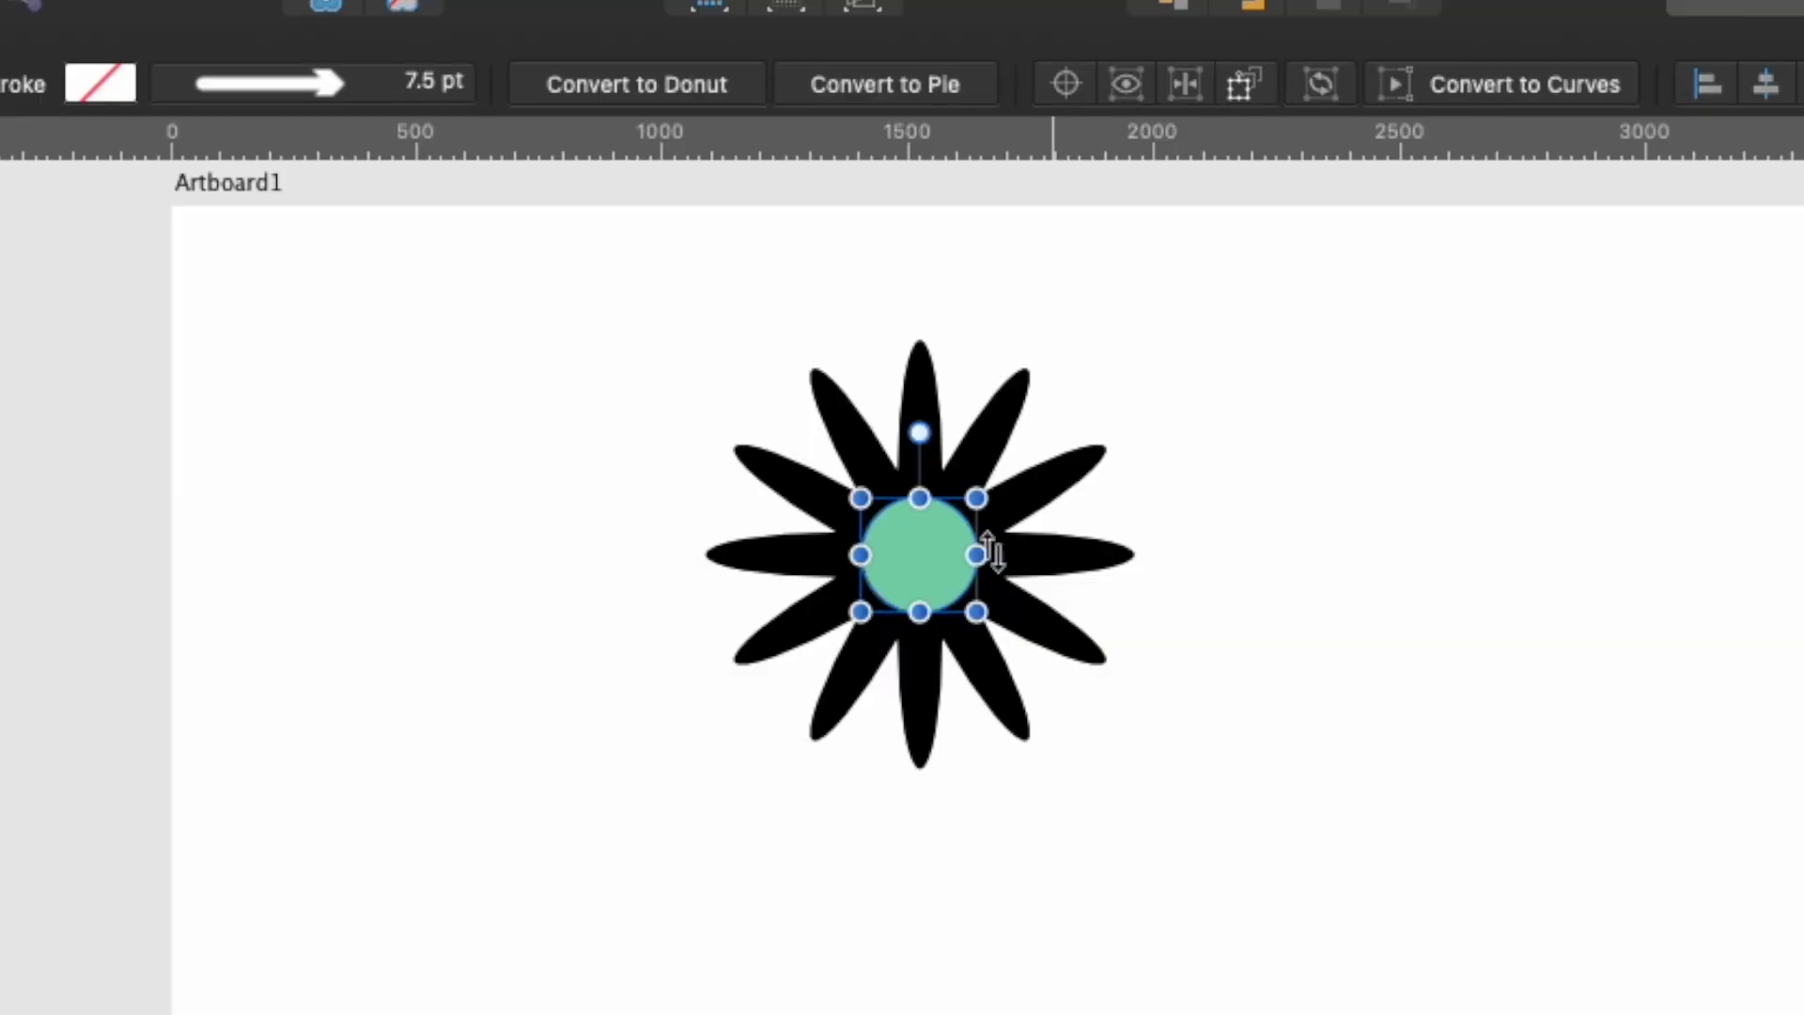
{"action": "left_click", "coordinate": [685, 325]}
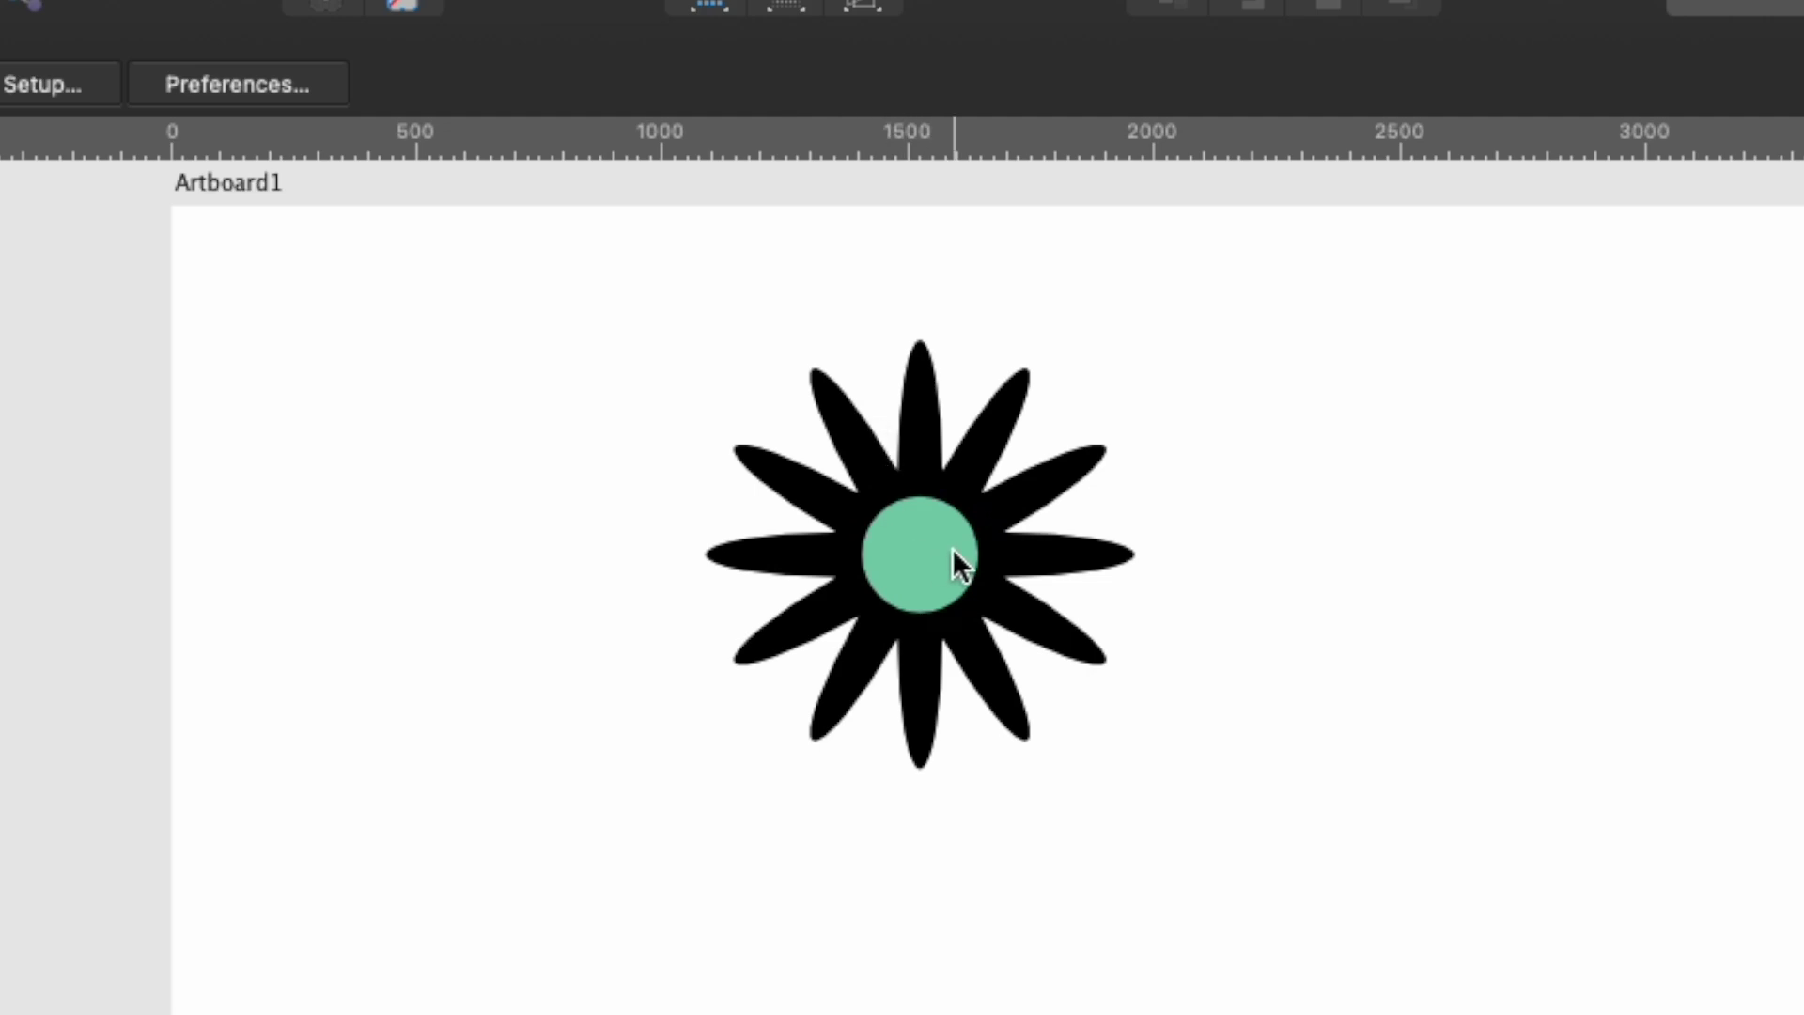
- Delete the cloud flower together with its green centre circle
{"action": "left_click", "coordinate": [931, 592]}
{"action": "left_click_drag", "start_coordinate": [617, 322], "coordinate": [1301, 845]}
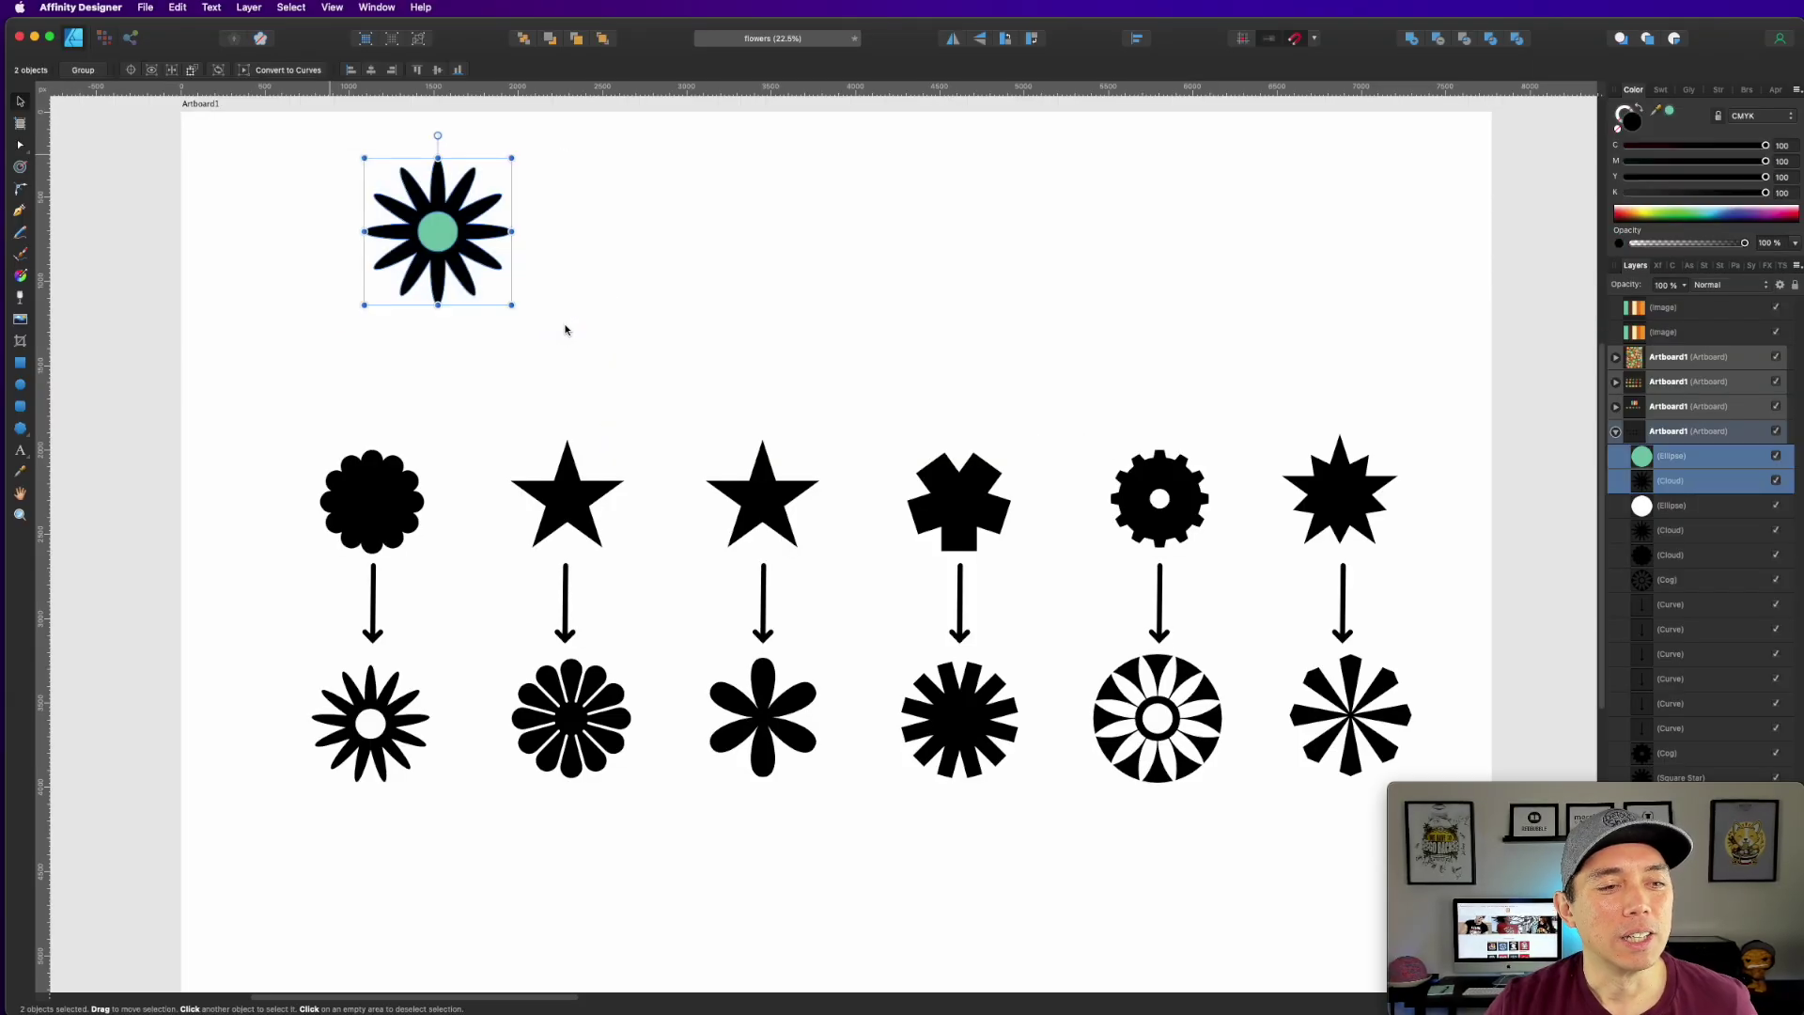
{"action": "key", "text": "Delete"}
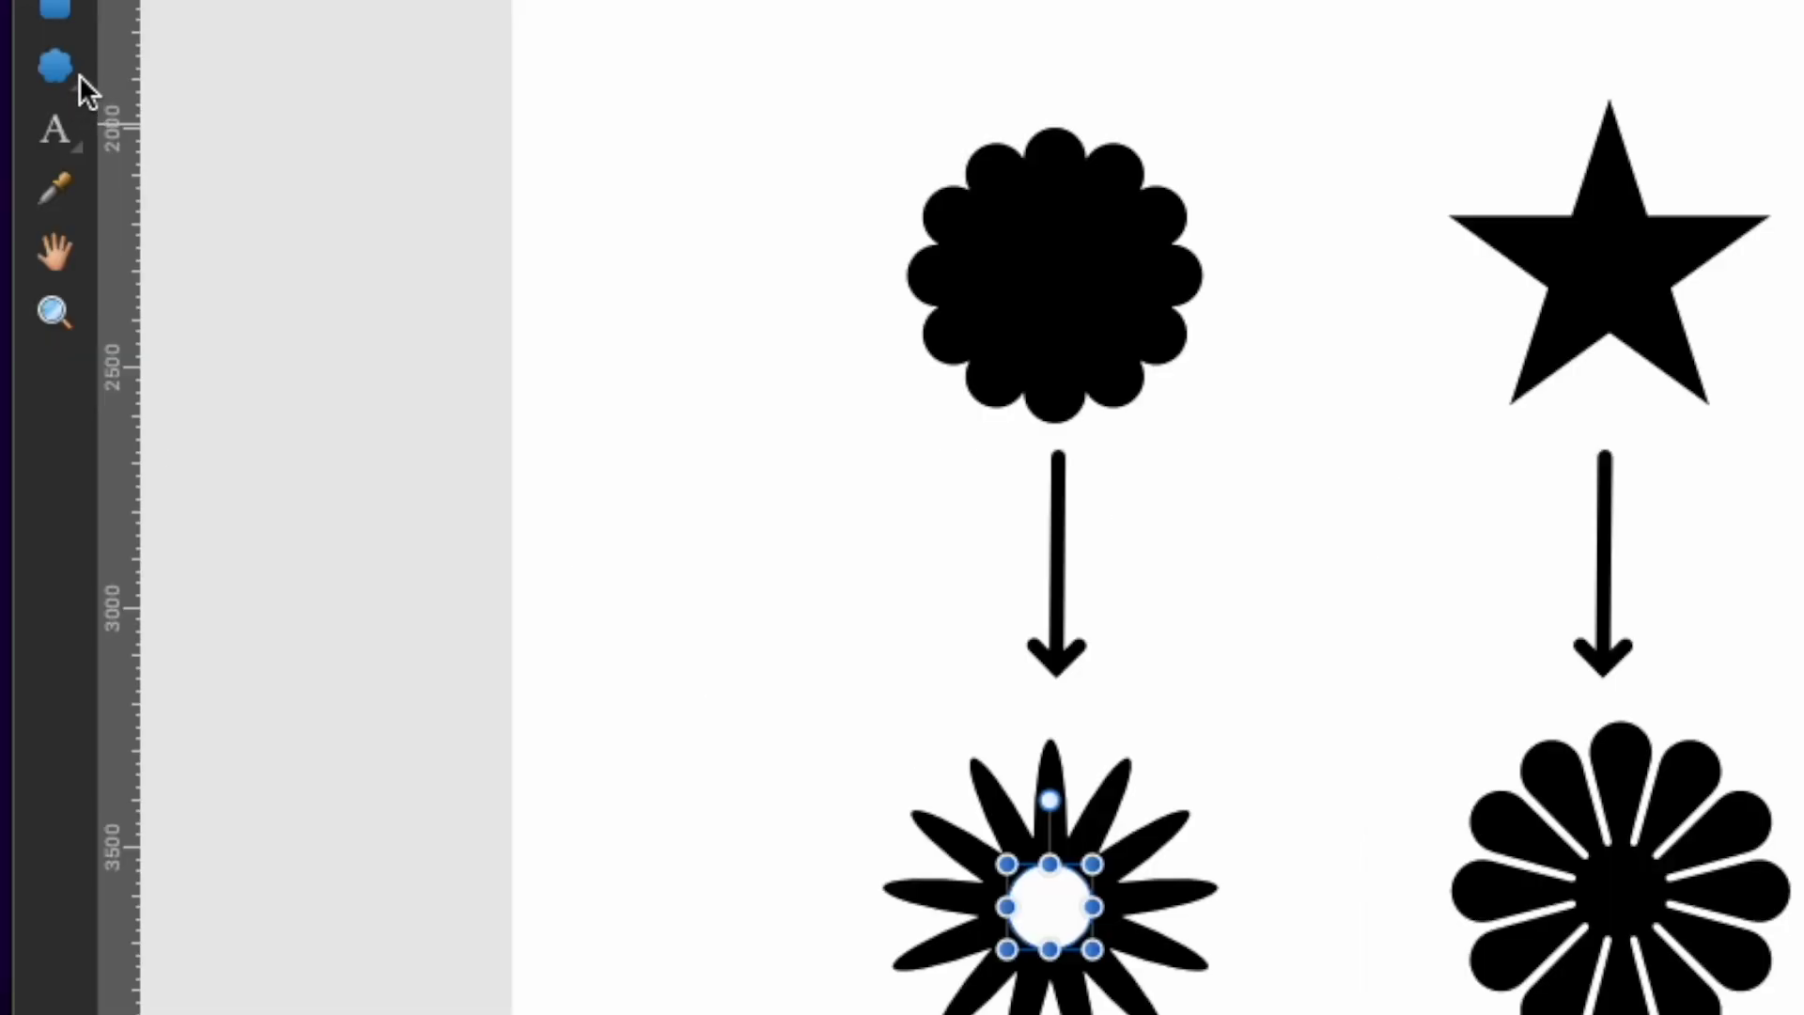
- Draw a five-pointed star in the empty area above the samples with the Star Tool
{"action": "left_click", "coordinate": [79, 75]}
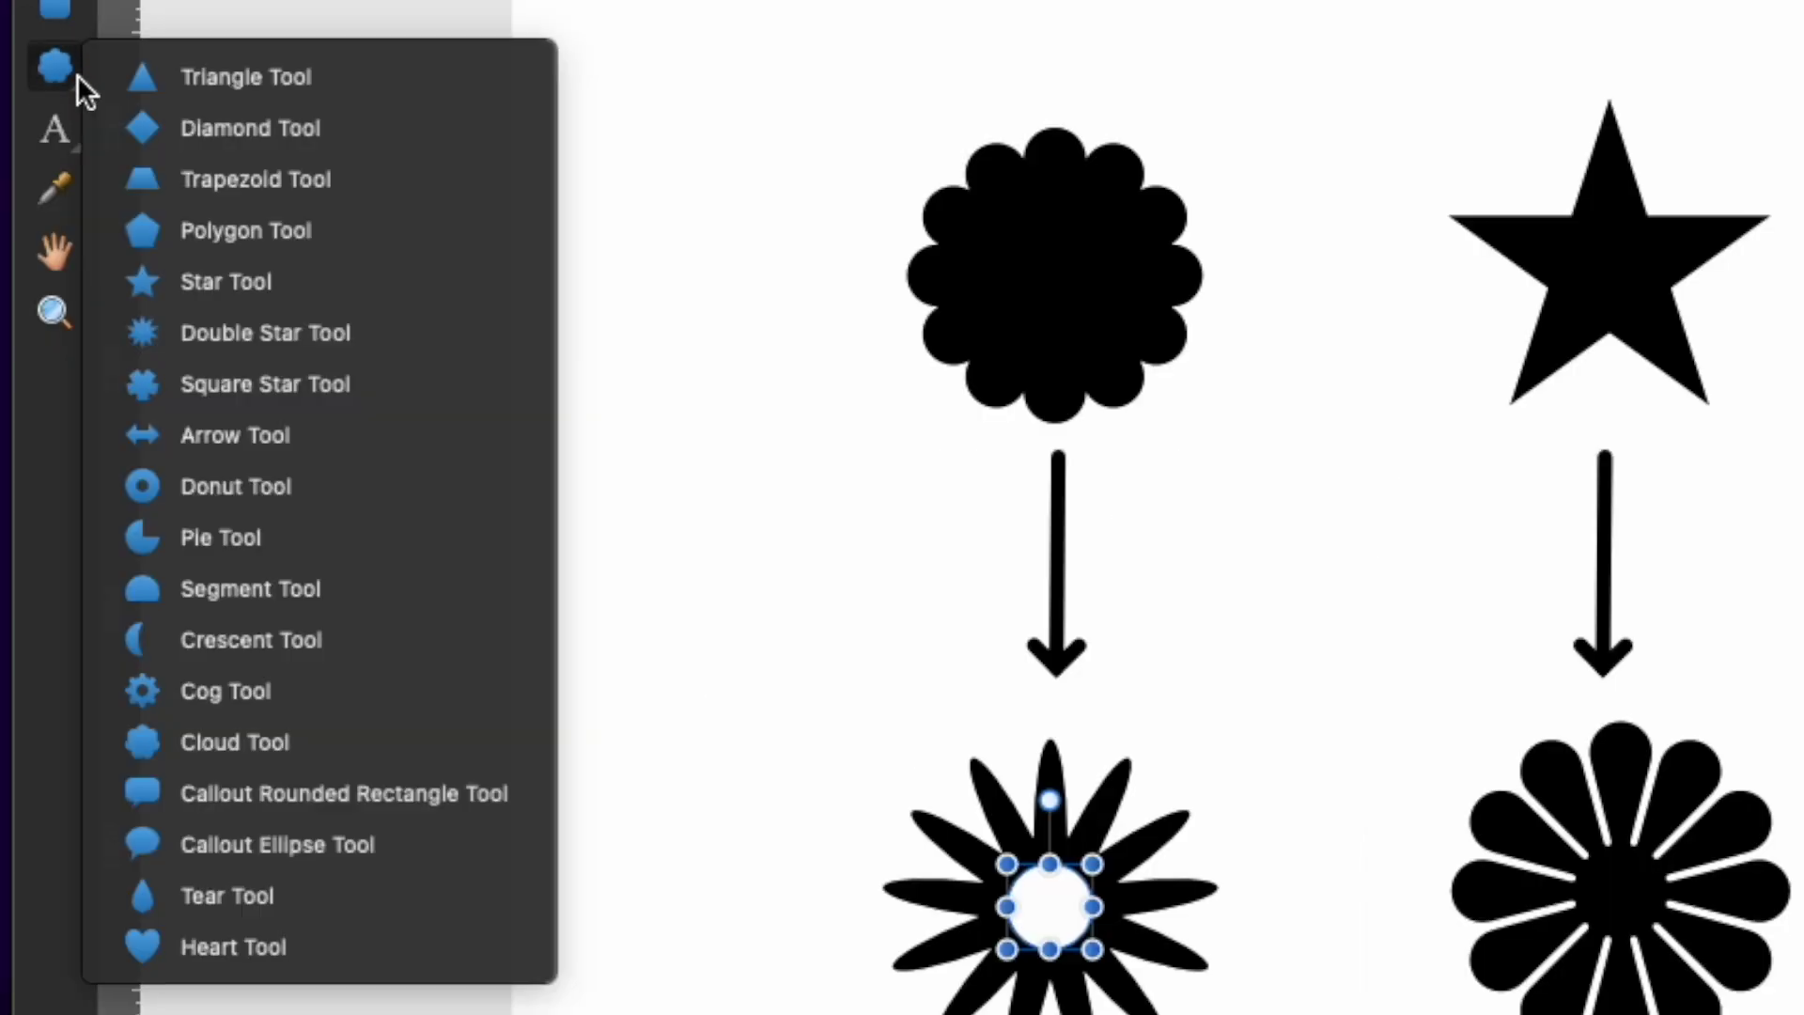
{"action": "left_click", "coordinate": [220, 288]}
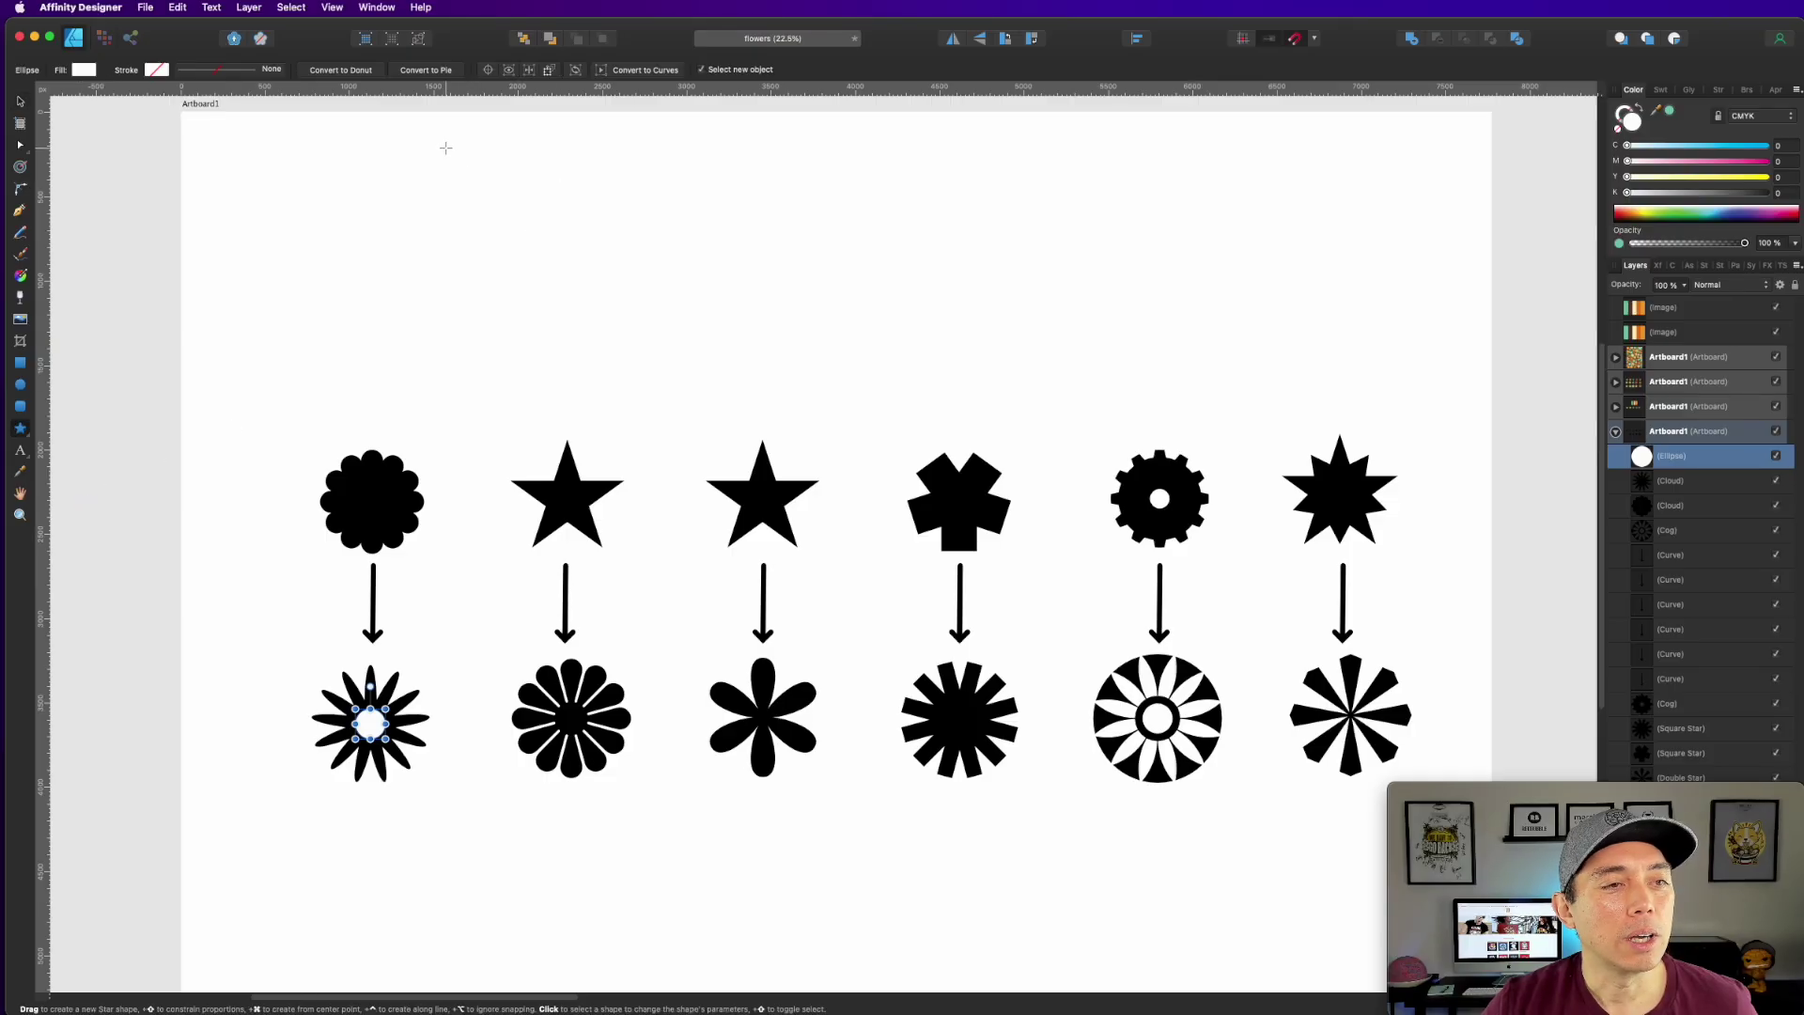
{"action": "left_click_drag", "start_coordinate": [445, 148], "coordinate": [582, 283]}
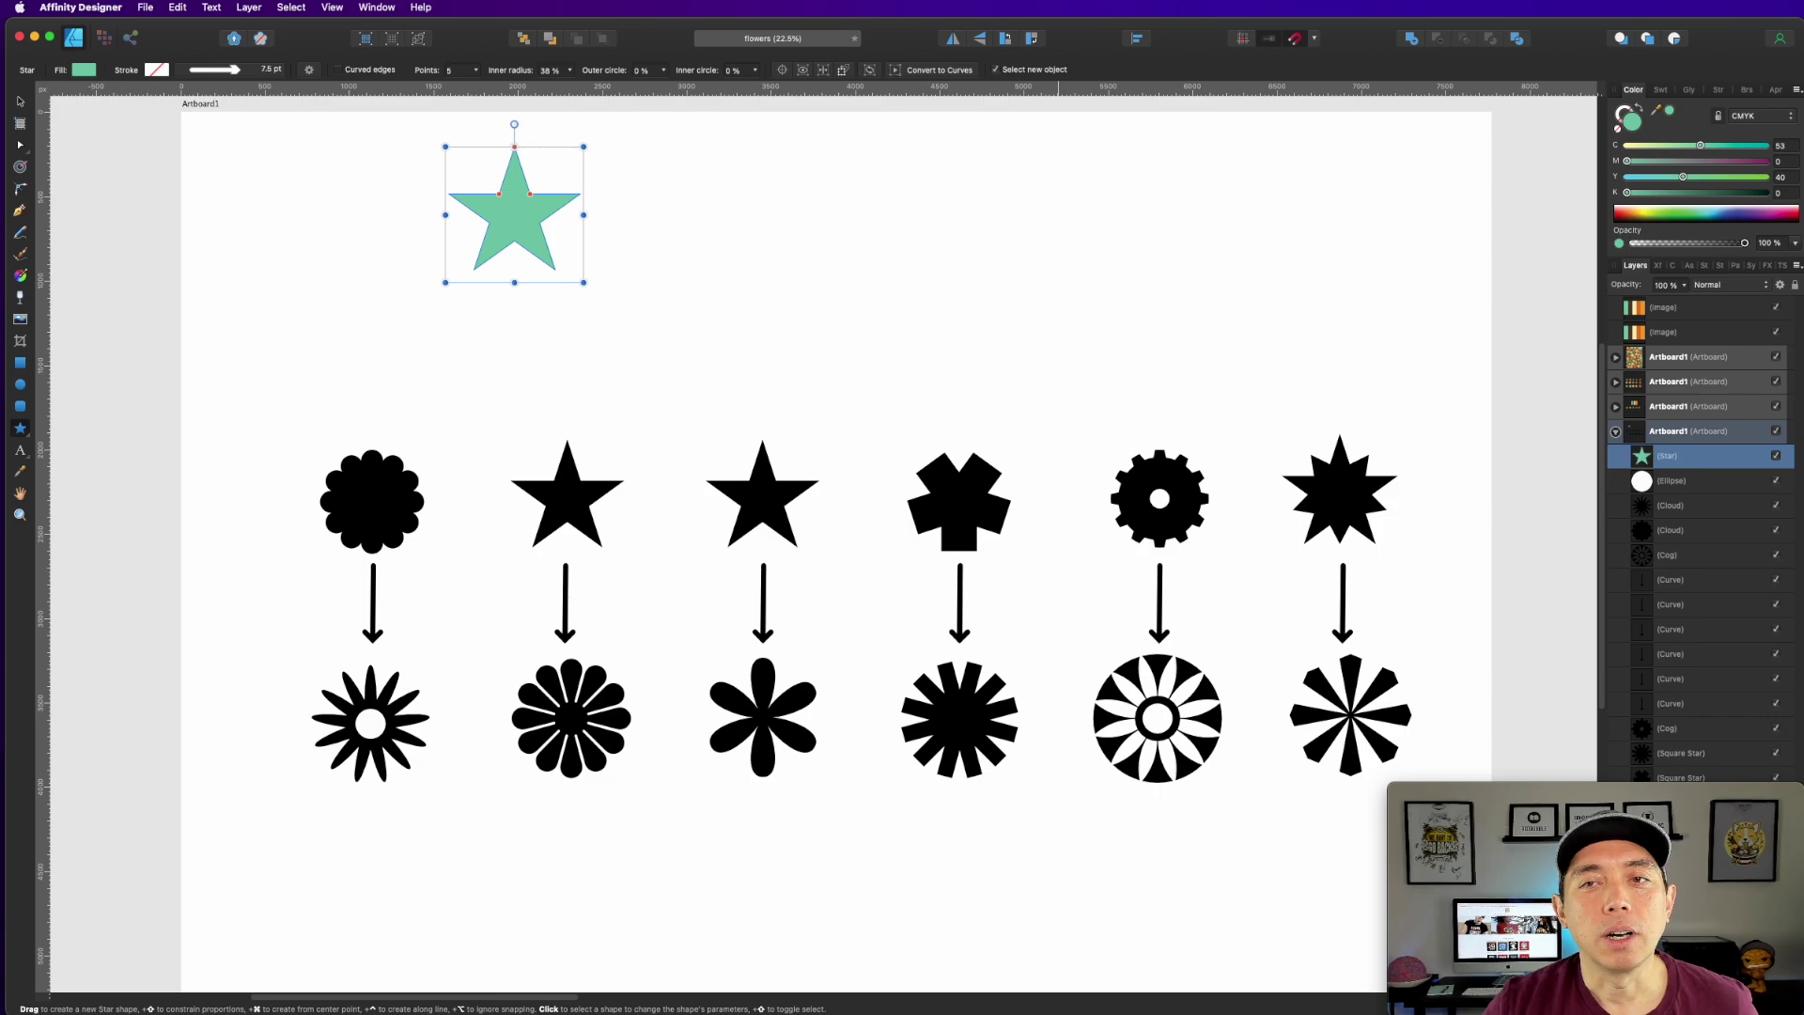
- Change the star's fill to black and shift the star slightly to the left
{"action": "left_click_drag", "start_coordinate": [1683, 177], "coordinate": [1766, 181]}
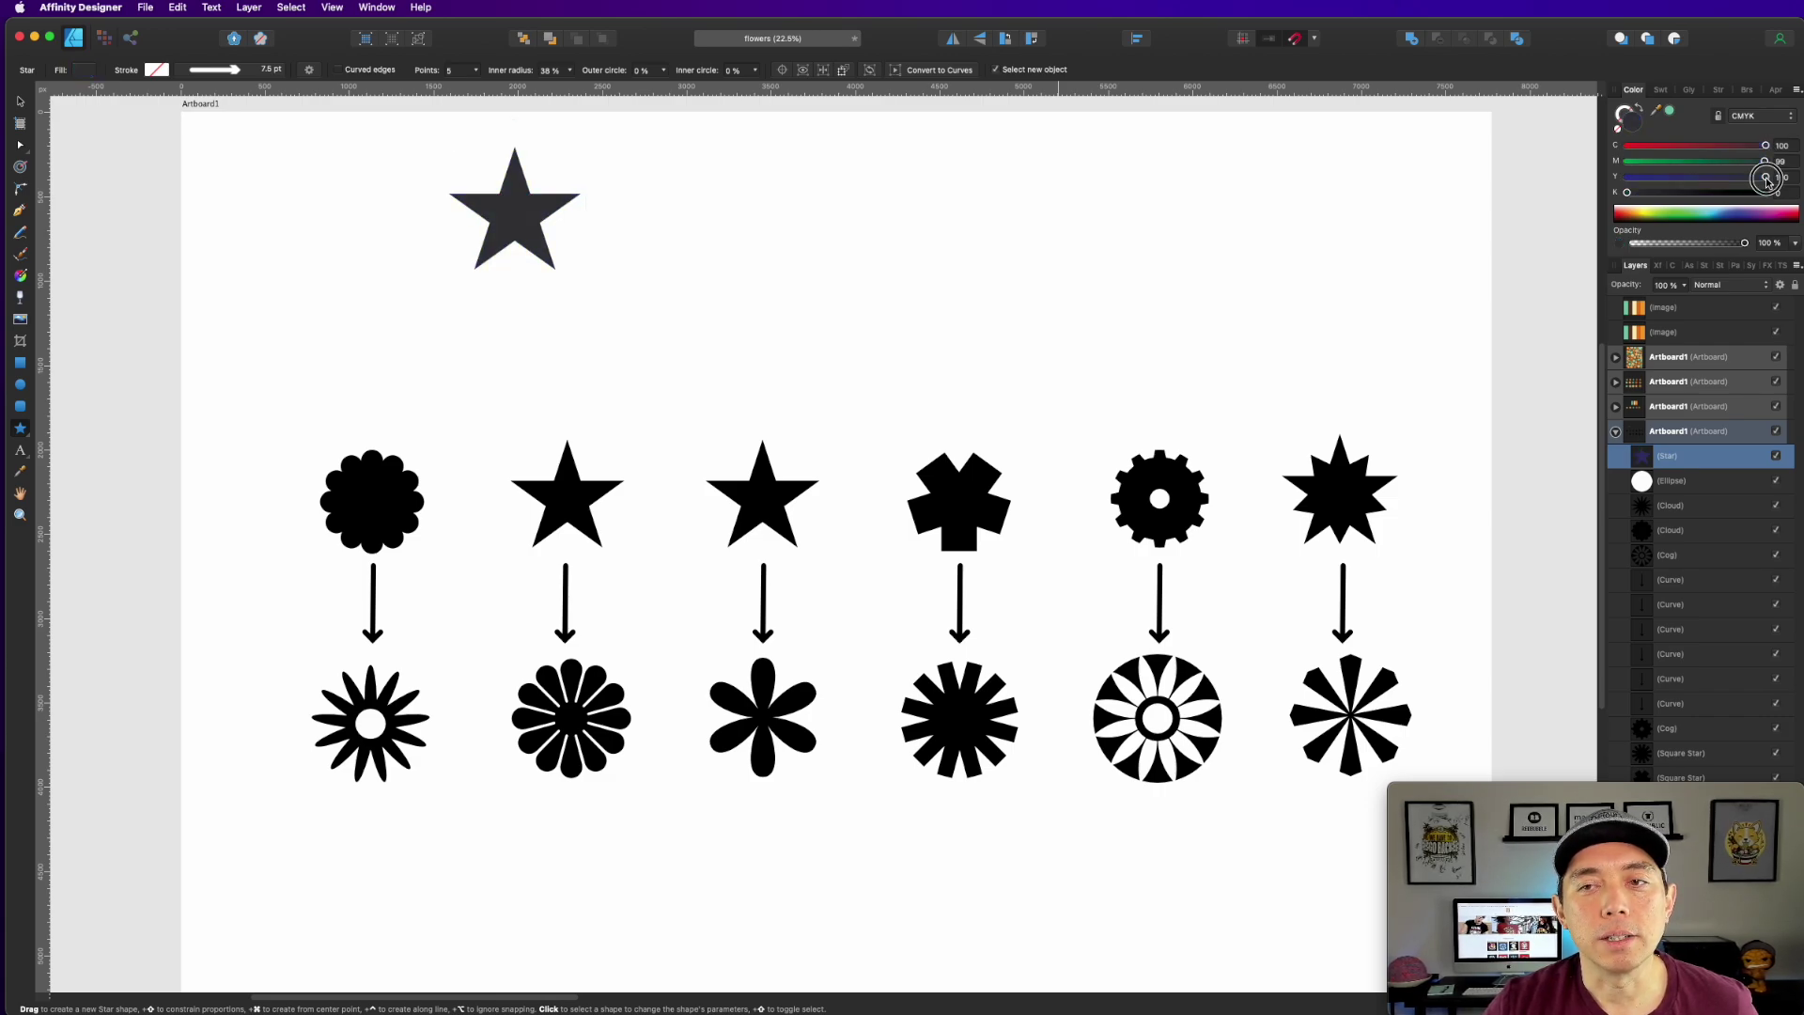
{"action": "left_click_drag", "start_coordinate": [1627, 192], "coordinate": [1767, 192]}
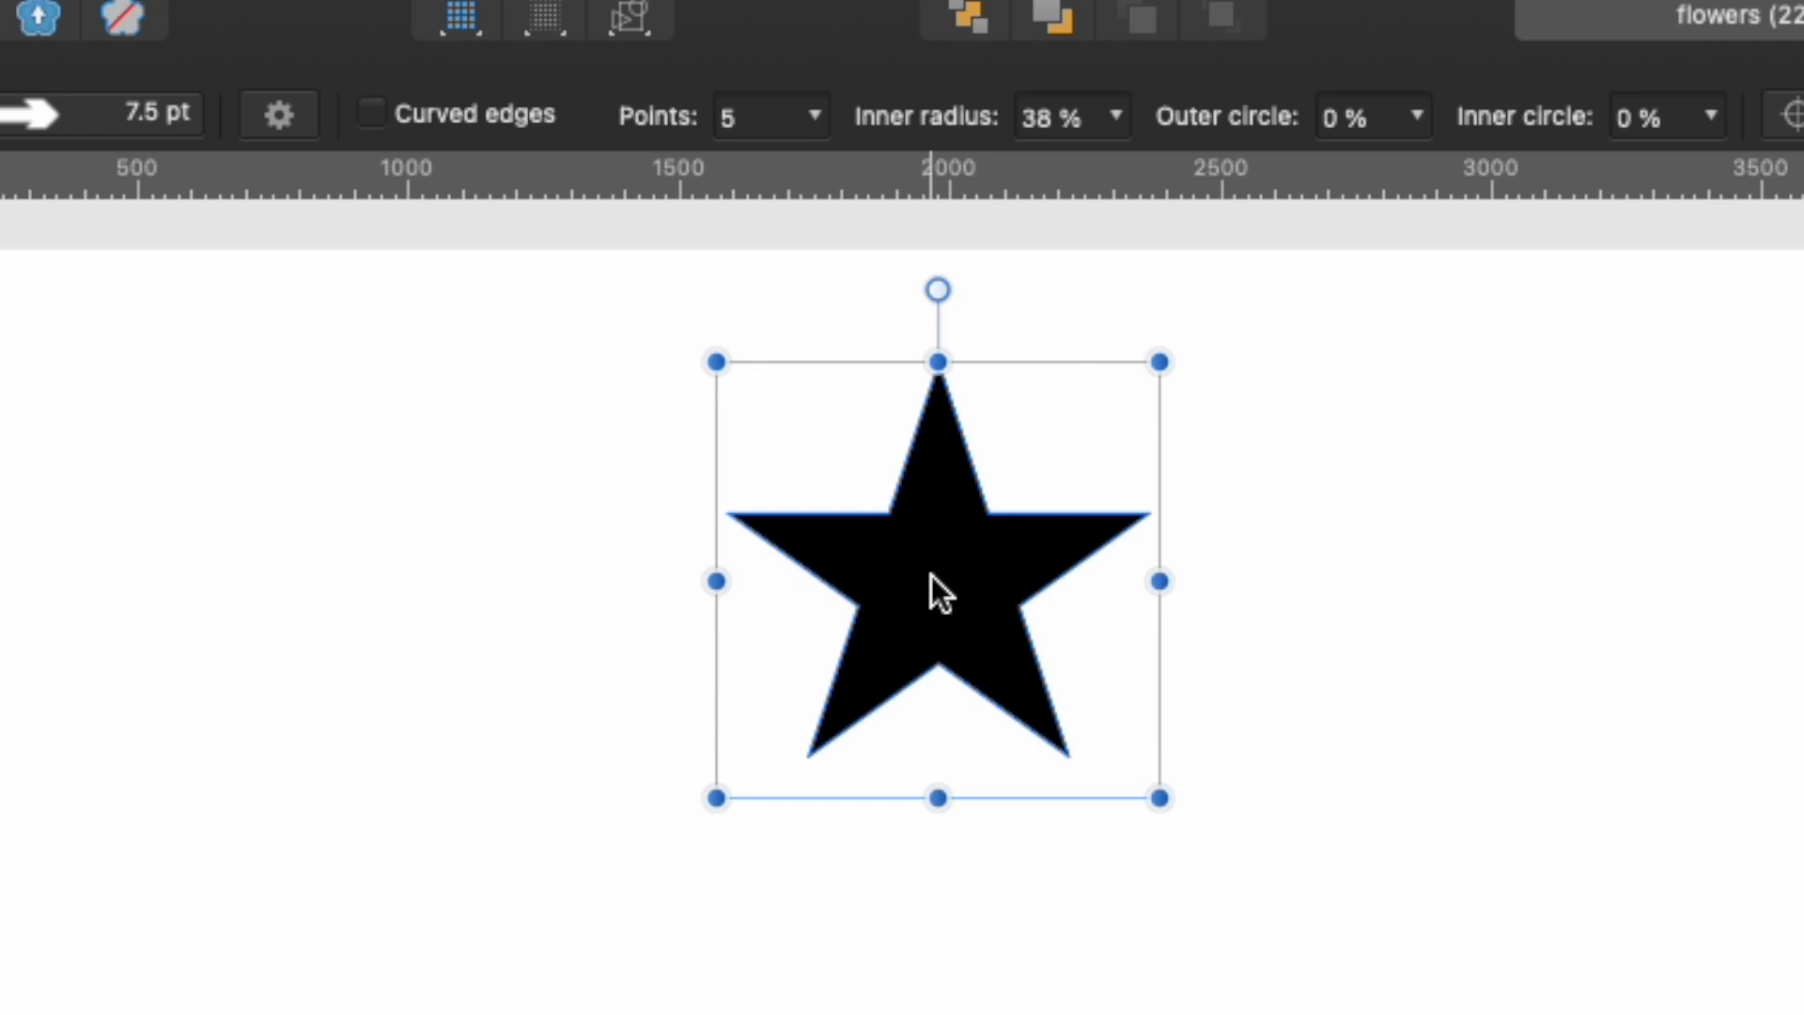
{"action": "left_click_drag", "start_coordinate": [512, 218], "coordinate": [477, 225]}
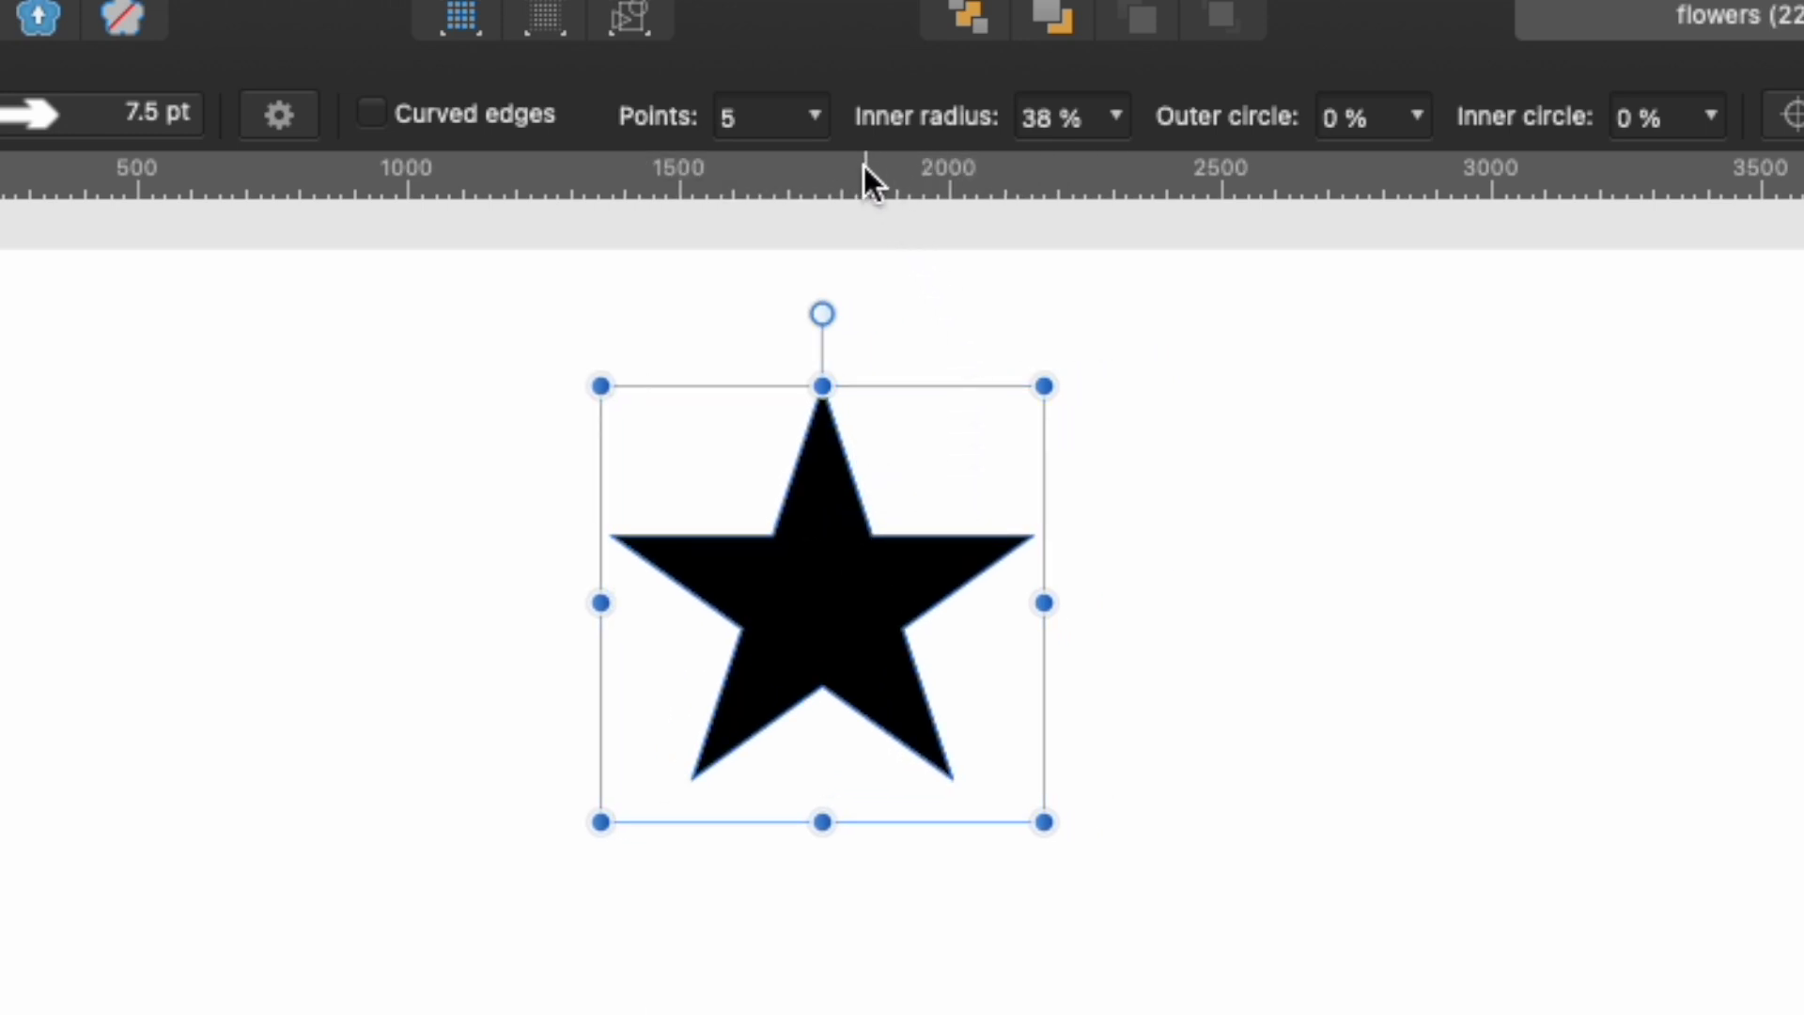
- Set the star to 11 points with an inner radius of 46%
{"action": "left_click", "coordinate": [816, 117]}
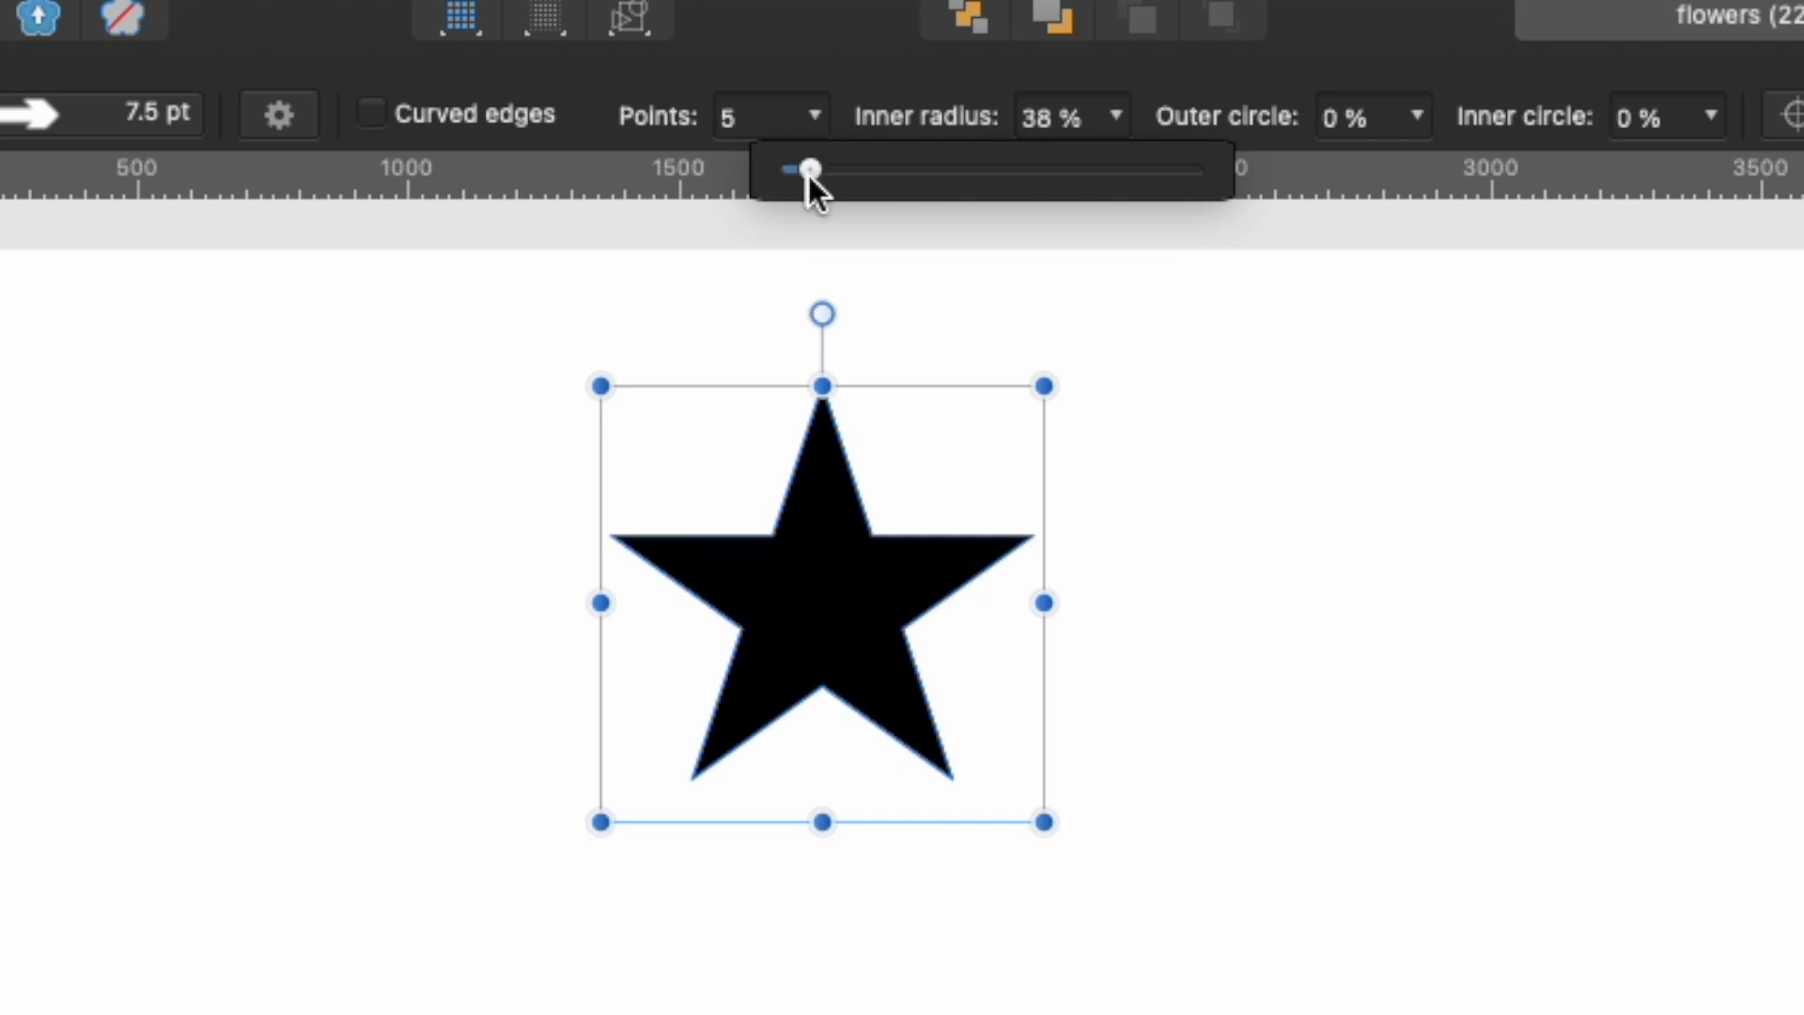
{"action": "left_click_drag", "start_coordinate": [808, 175], "coordinate": [857, 188]}
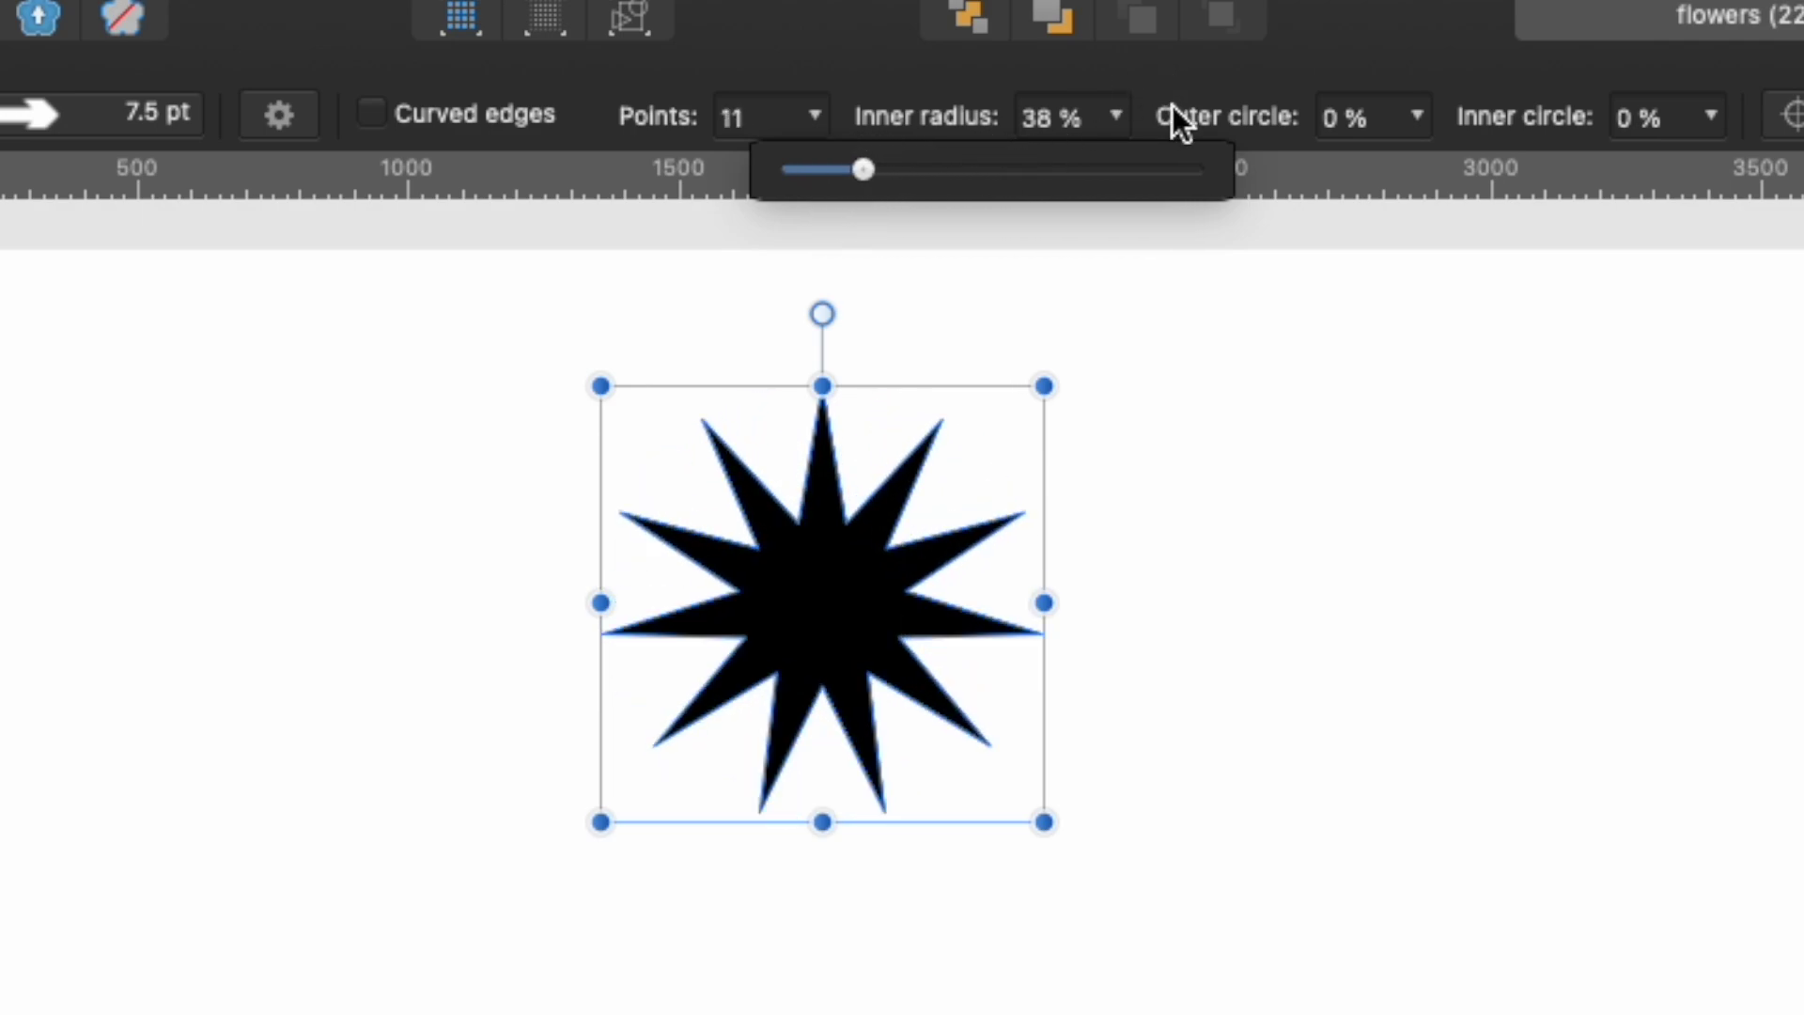
{"action": "left_click", "coordinate": [1115, 117]}
{"action": "left_click_drag", "start_coordinate": [1106, 167], "coordinate": [1145, 171]}
- Round the star's tips and inner corners with an outer circle of 25% and an inner circle of 65%
{"action": "left_click", "coordinate": [1421, 116]}
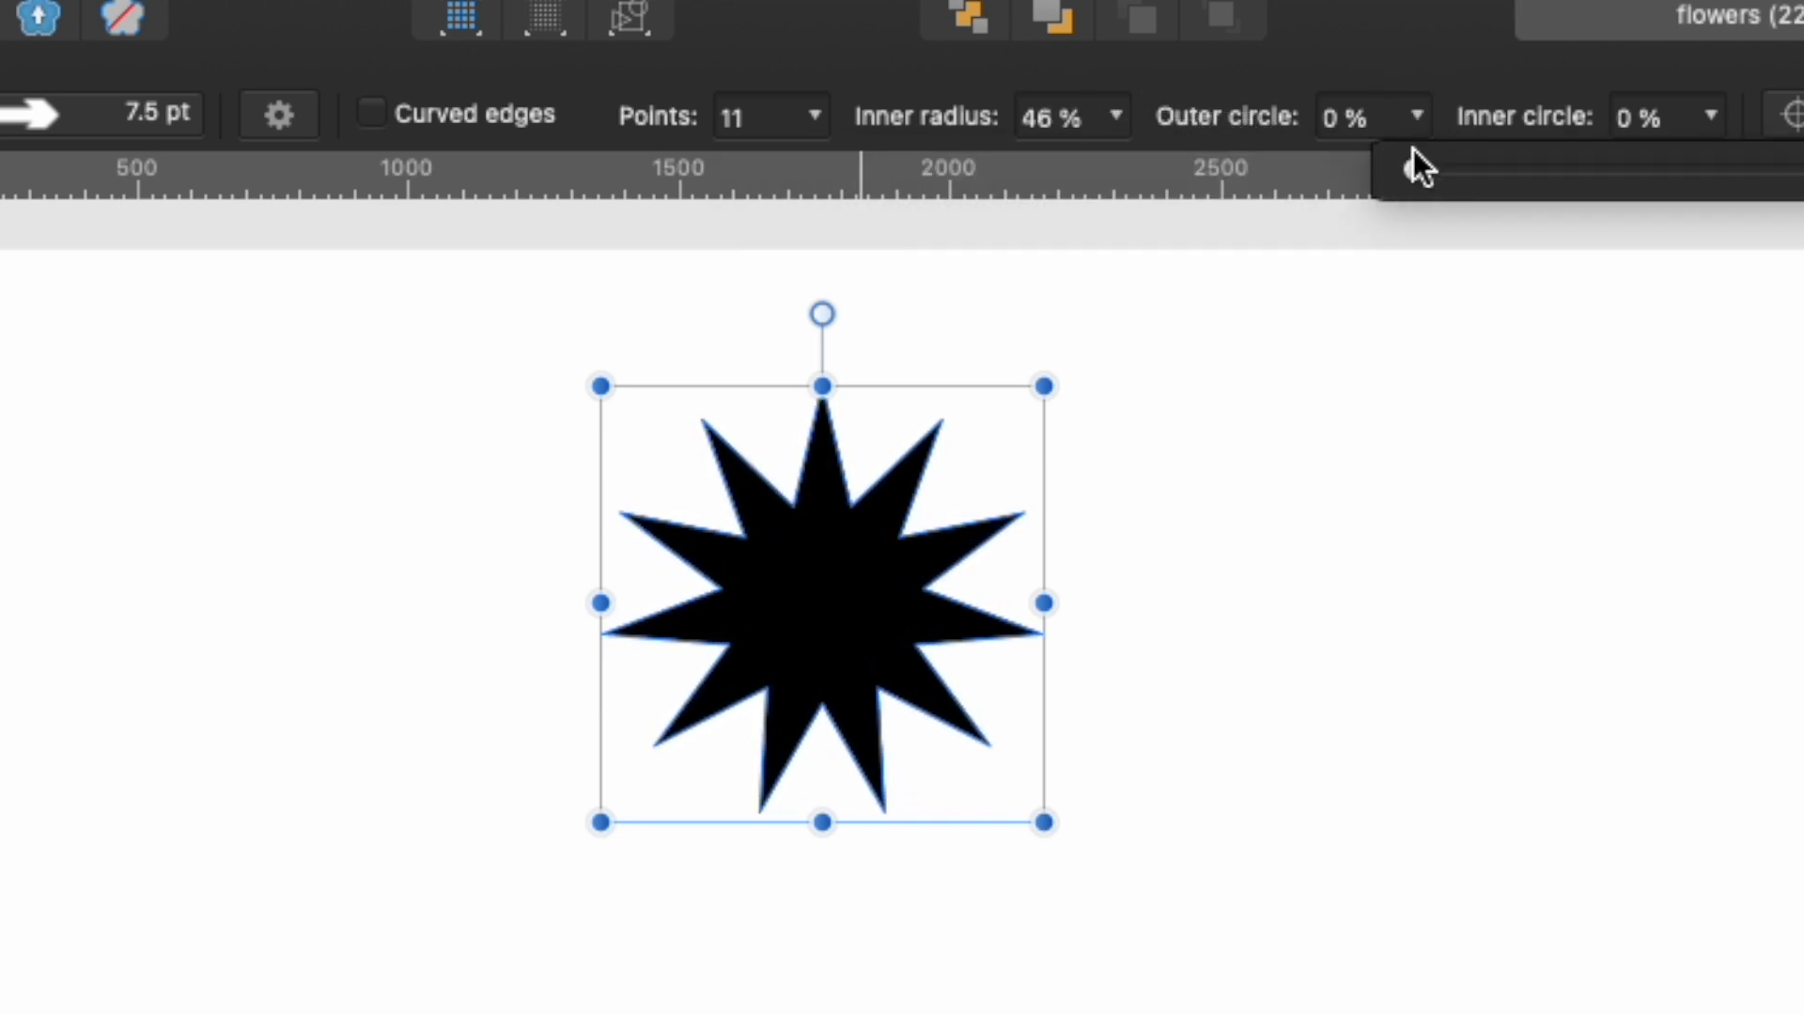
{"action": "left_click_drag", "start_coordinate": [1411, 171], "coordinate": [1513, 178]}
{"action": "left_click", "coordinate": [1713, 120]}
{"action": "left_click_drag", "start_coordinate": [1706, 161], "coordinate": [1803, 169]}
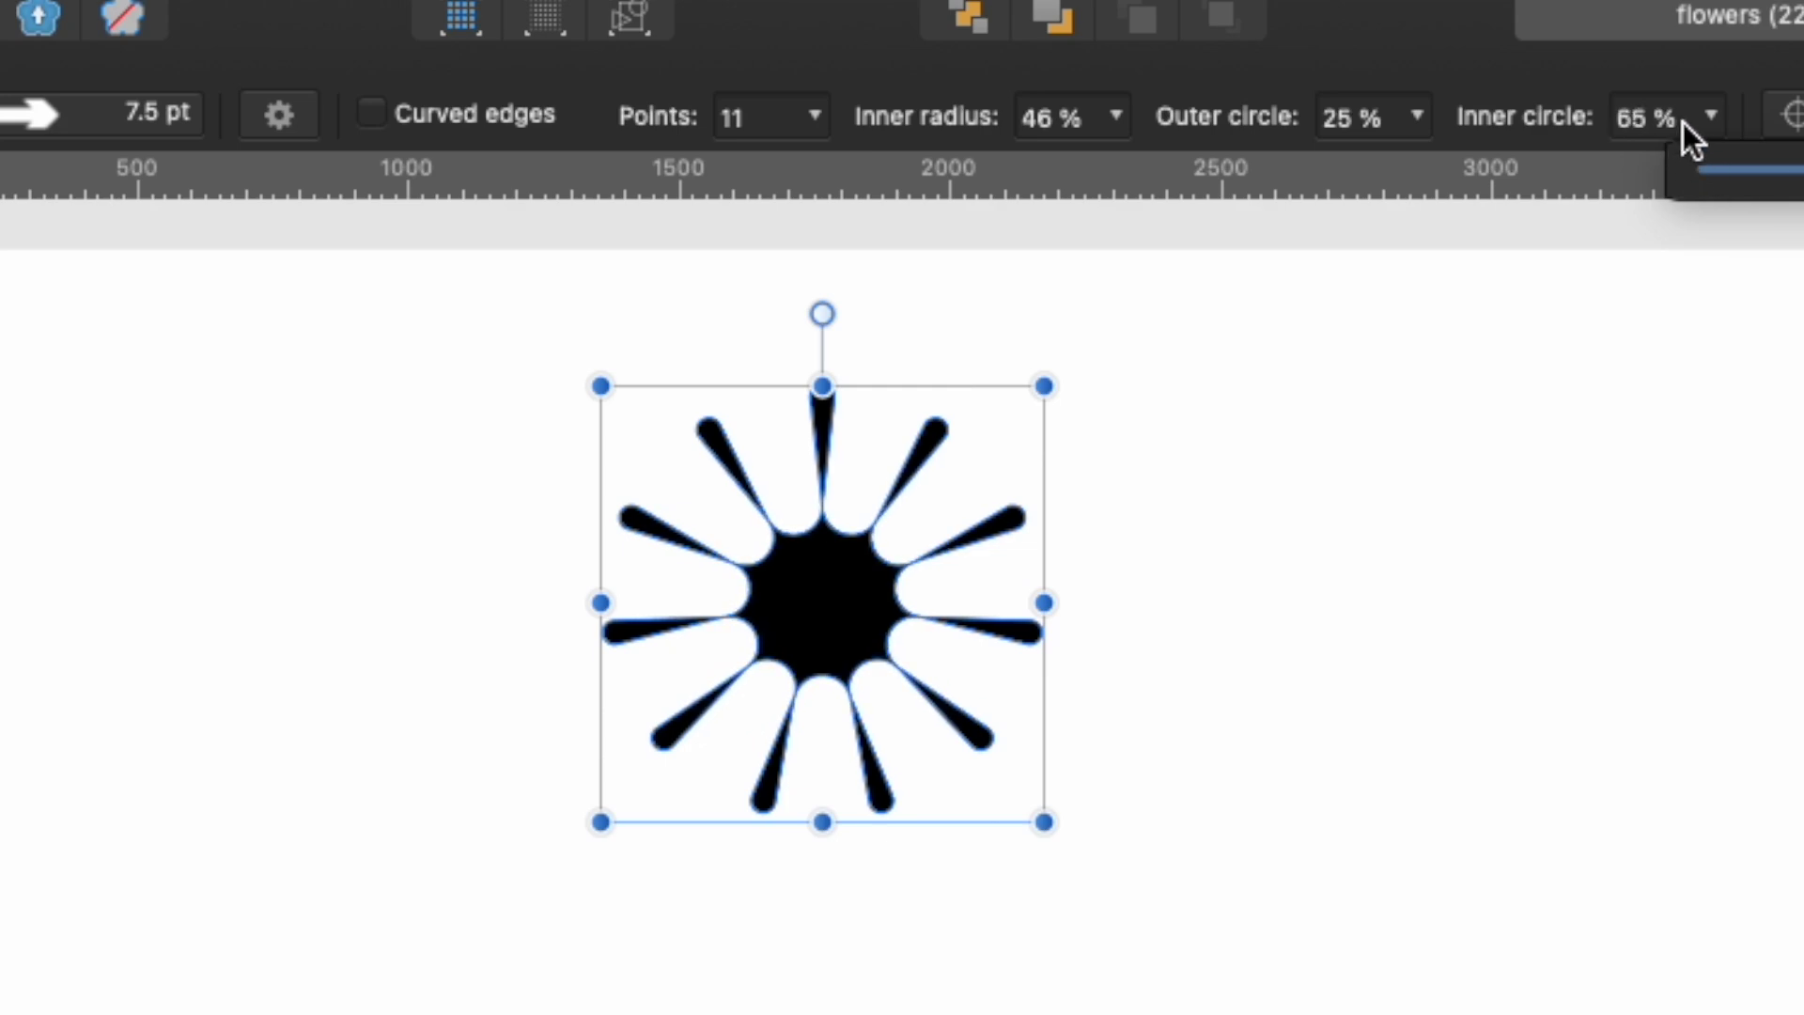
- Shape the star into rounded petals with outer circle 80%, inner radius 21% and inner circle 100%
{"action": "left_click", "coordinate": [1401, 115]}
{"action": "left_click_drag", "start_coordinate": [1418, 172], "coordinate": [1615, 169]}
{"action": "left_click", "coordinate": [1113, 117]}
{"action": "left_click_drag", "start_coordinate": [1107, 169], "coordinate": [994, 171]}
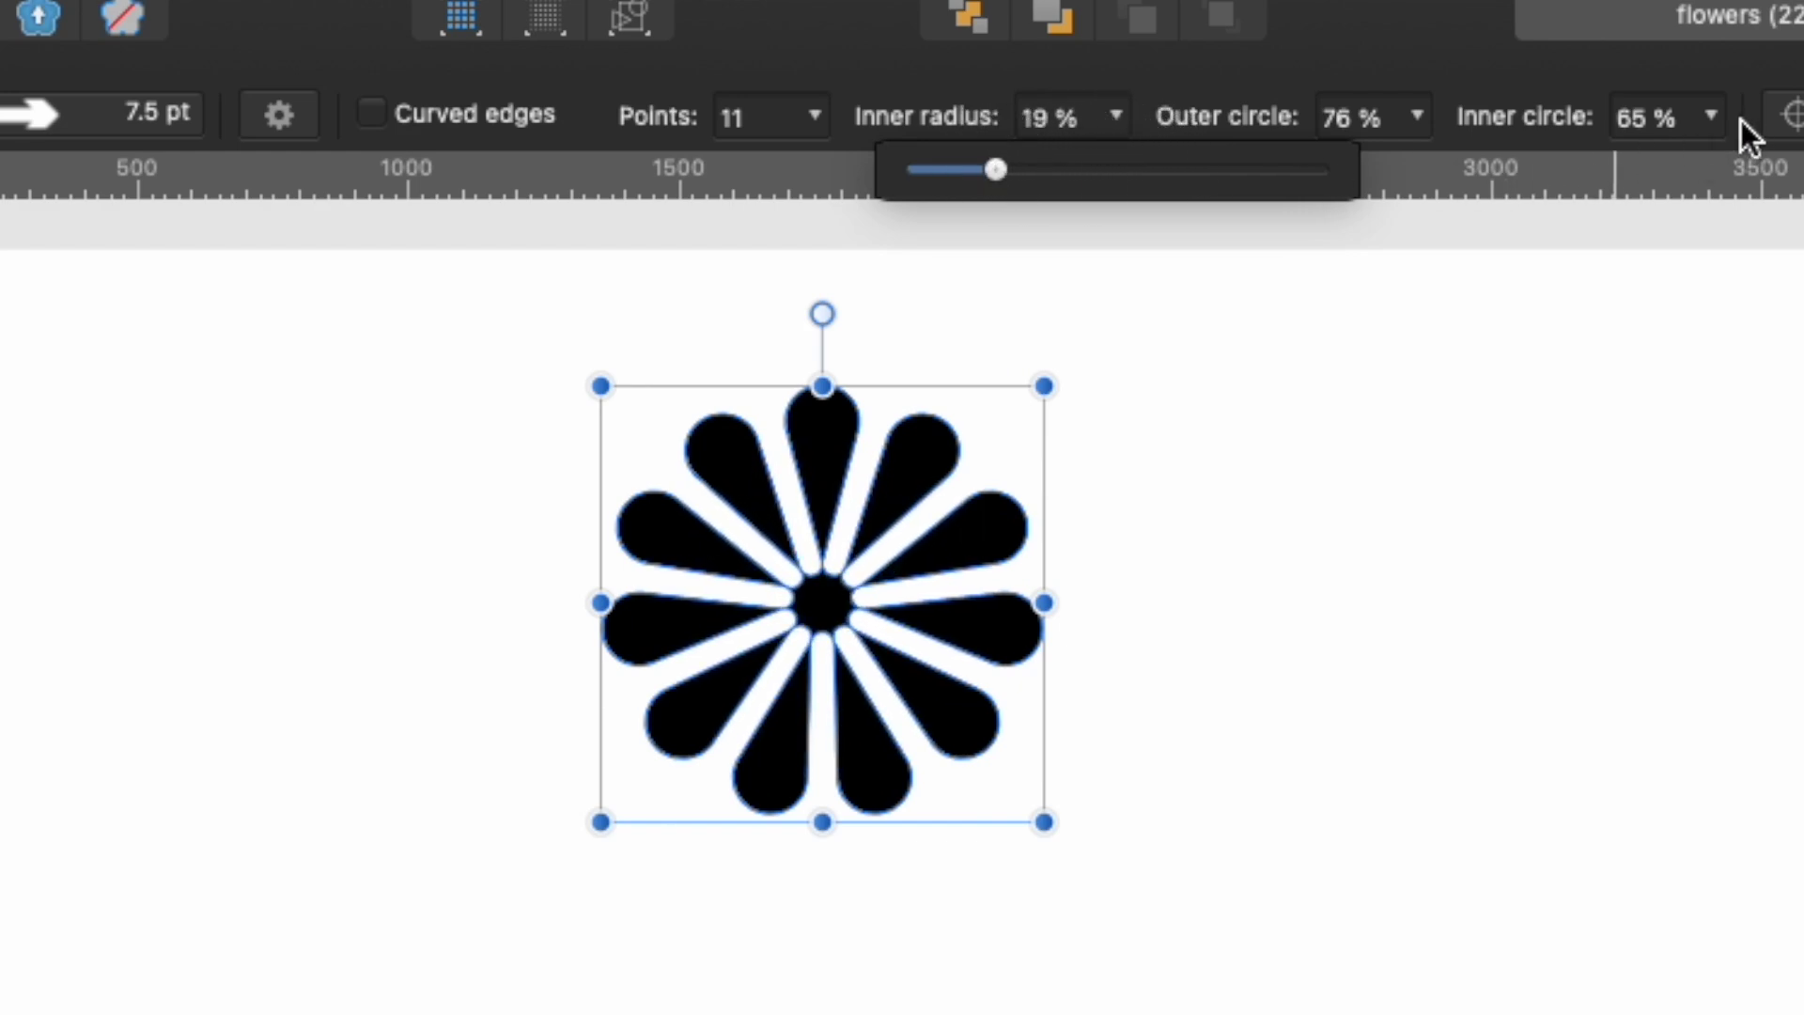
{"action": "left_click", "coordinate": [1713, 117]}
{"action": "left_click_drag", "start_coordinate": [1701, 167], "coordinate": [1803, 169]}
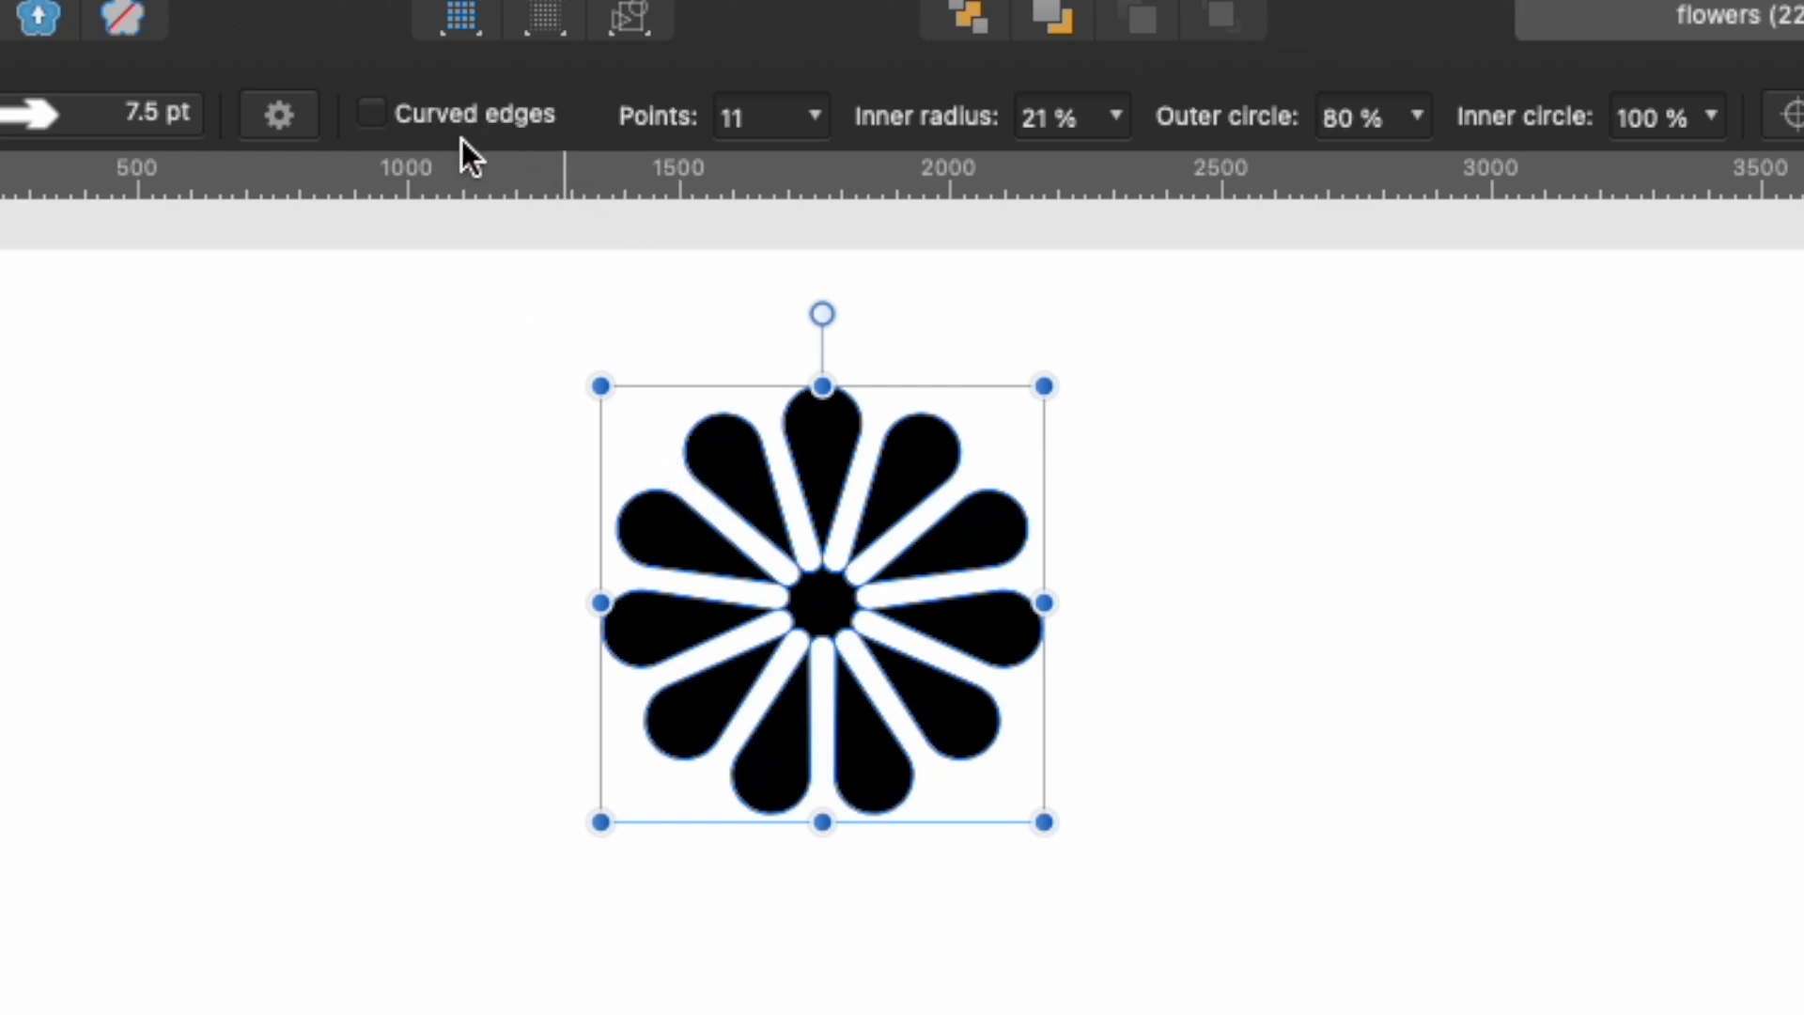
- Enable curved edges on the star and set it to 6 points with an inner radius of 29%
{"action": "left_click", "coordinate": [372, 115]}
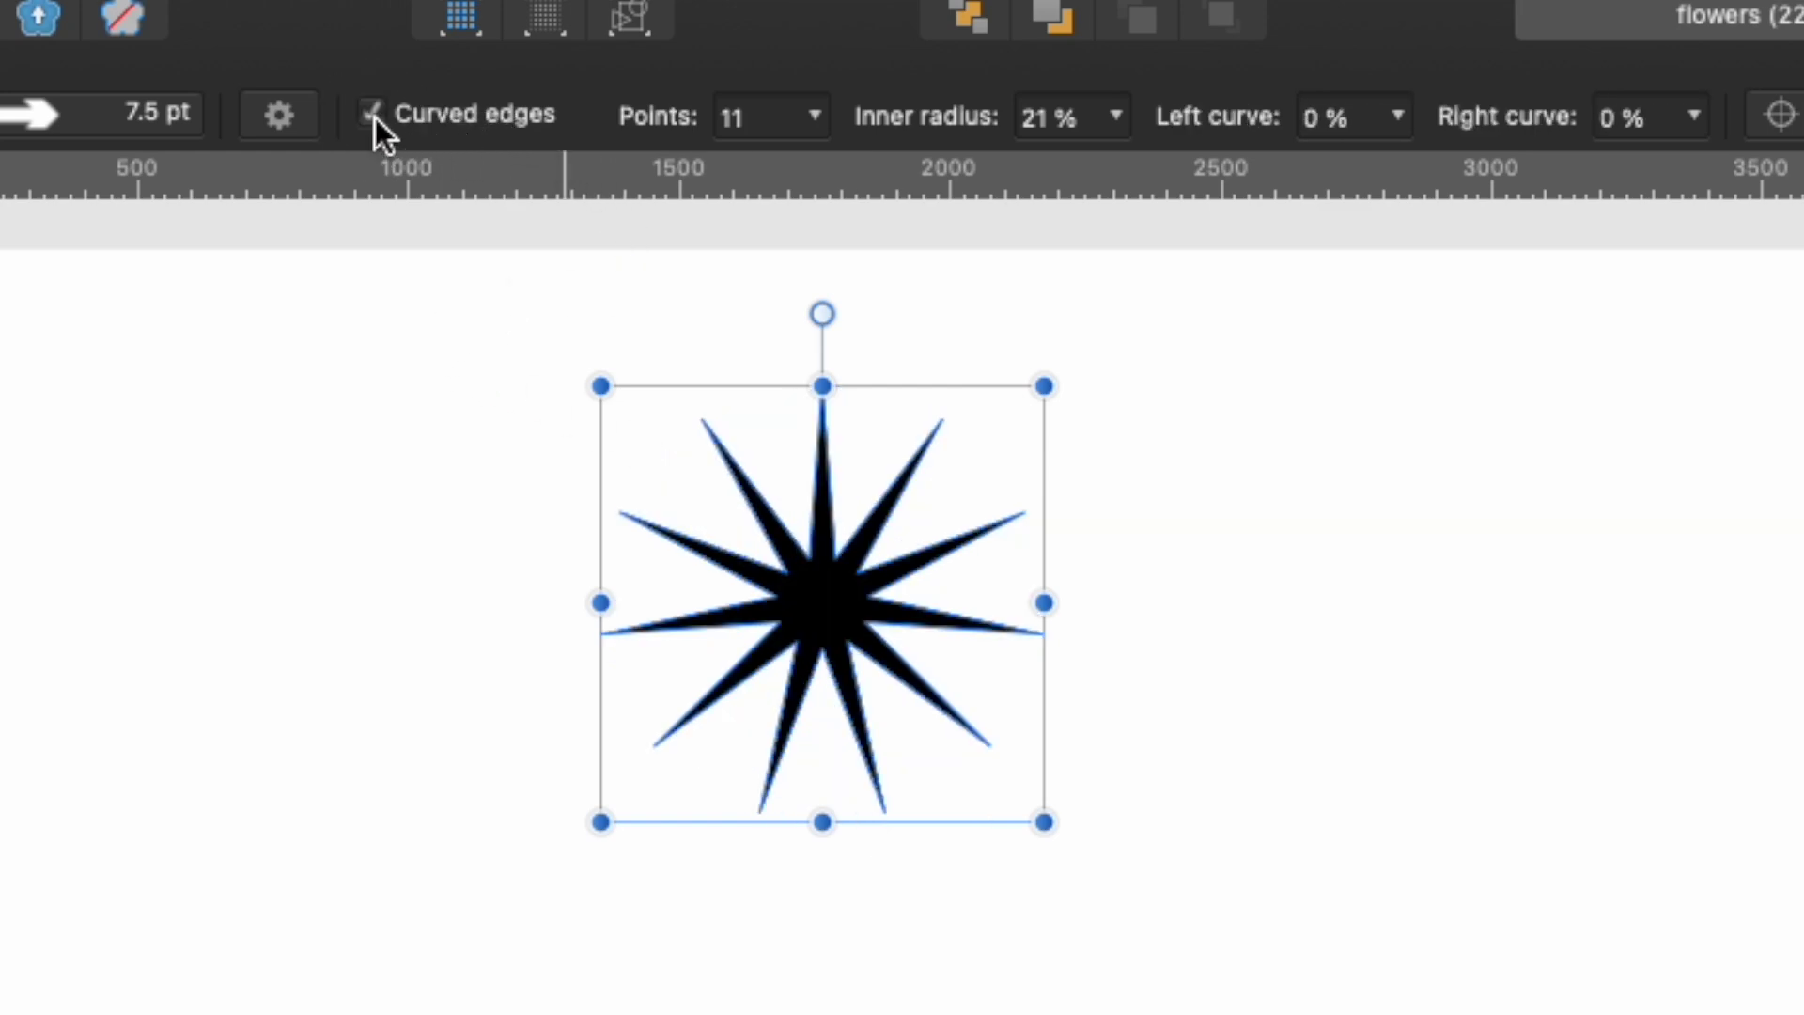
{"action": "left_click", "coordinate": [812, 115]}
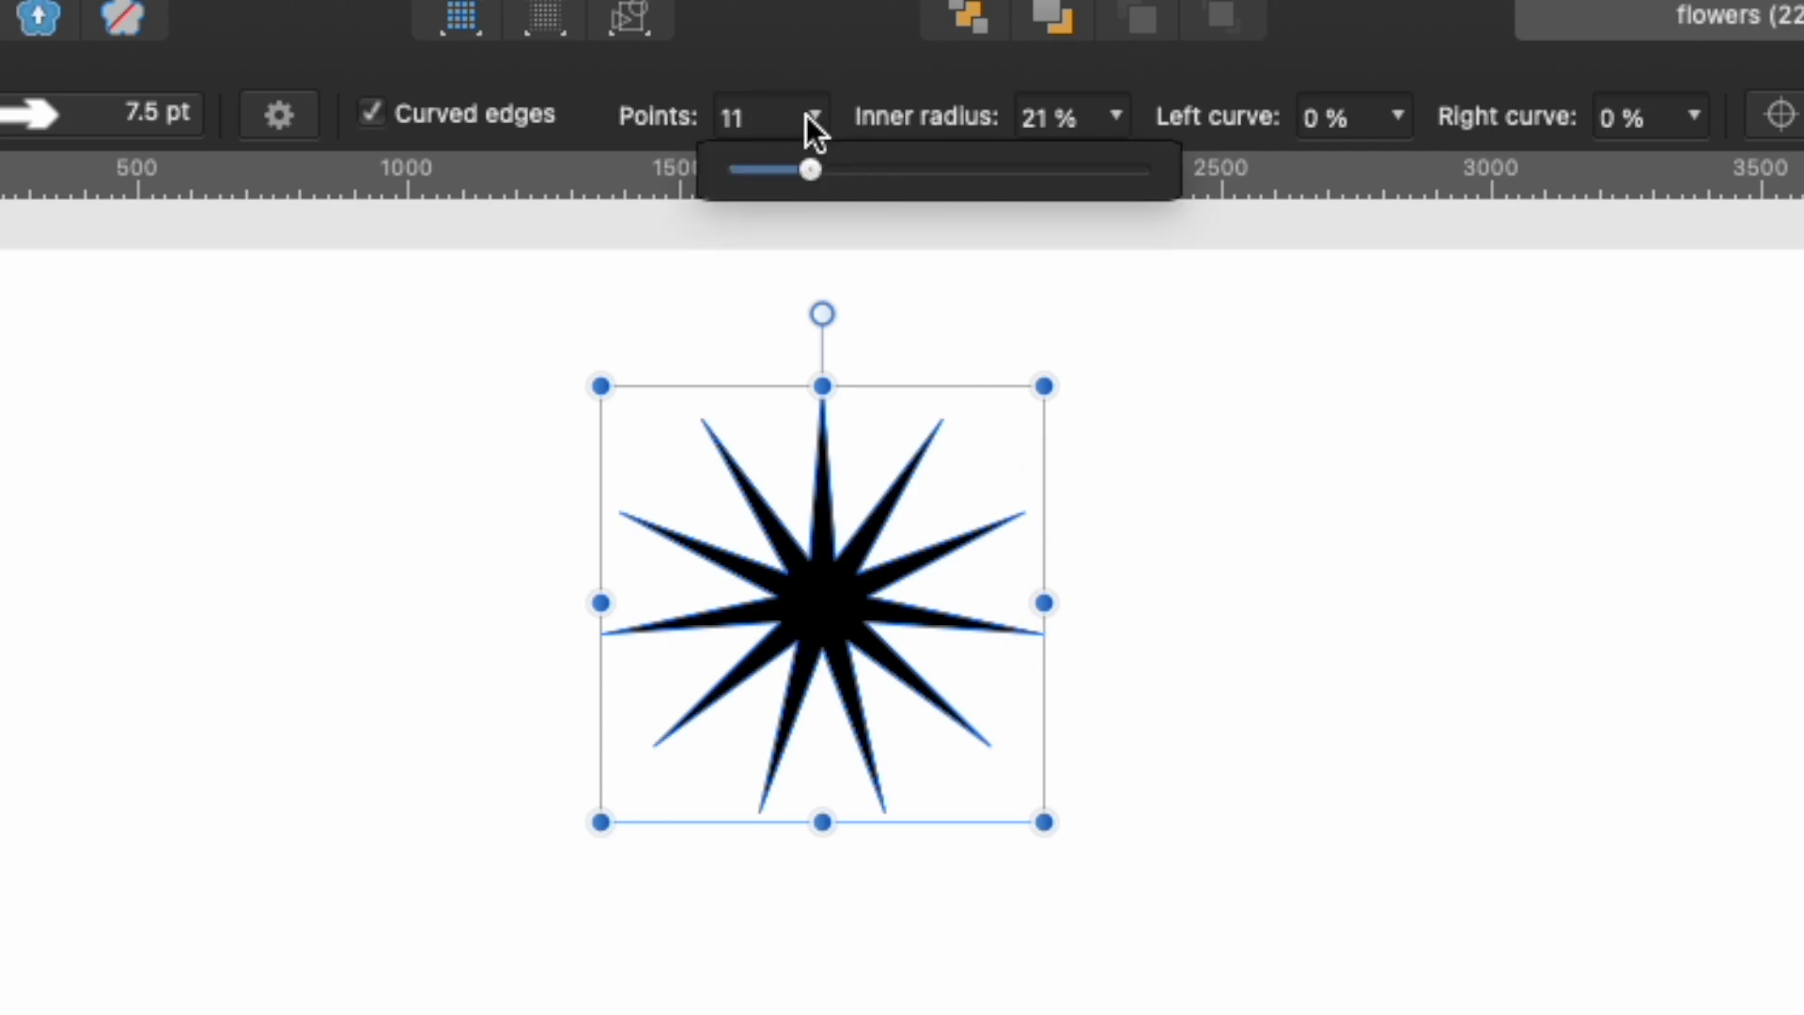
{"action": "left_click_drag", "start_coordinate": [810, 165], "coordinate": [769, 178]}
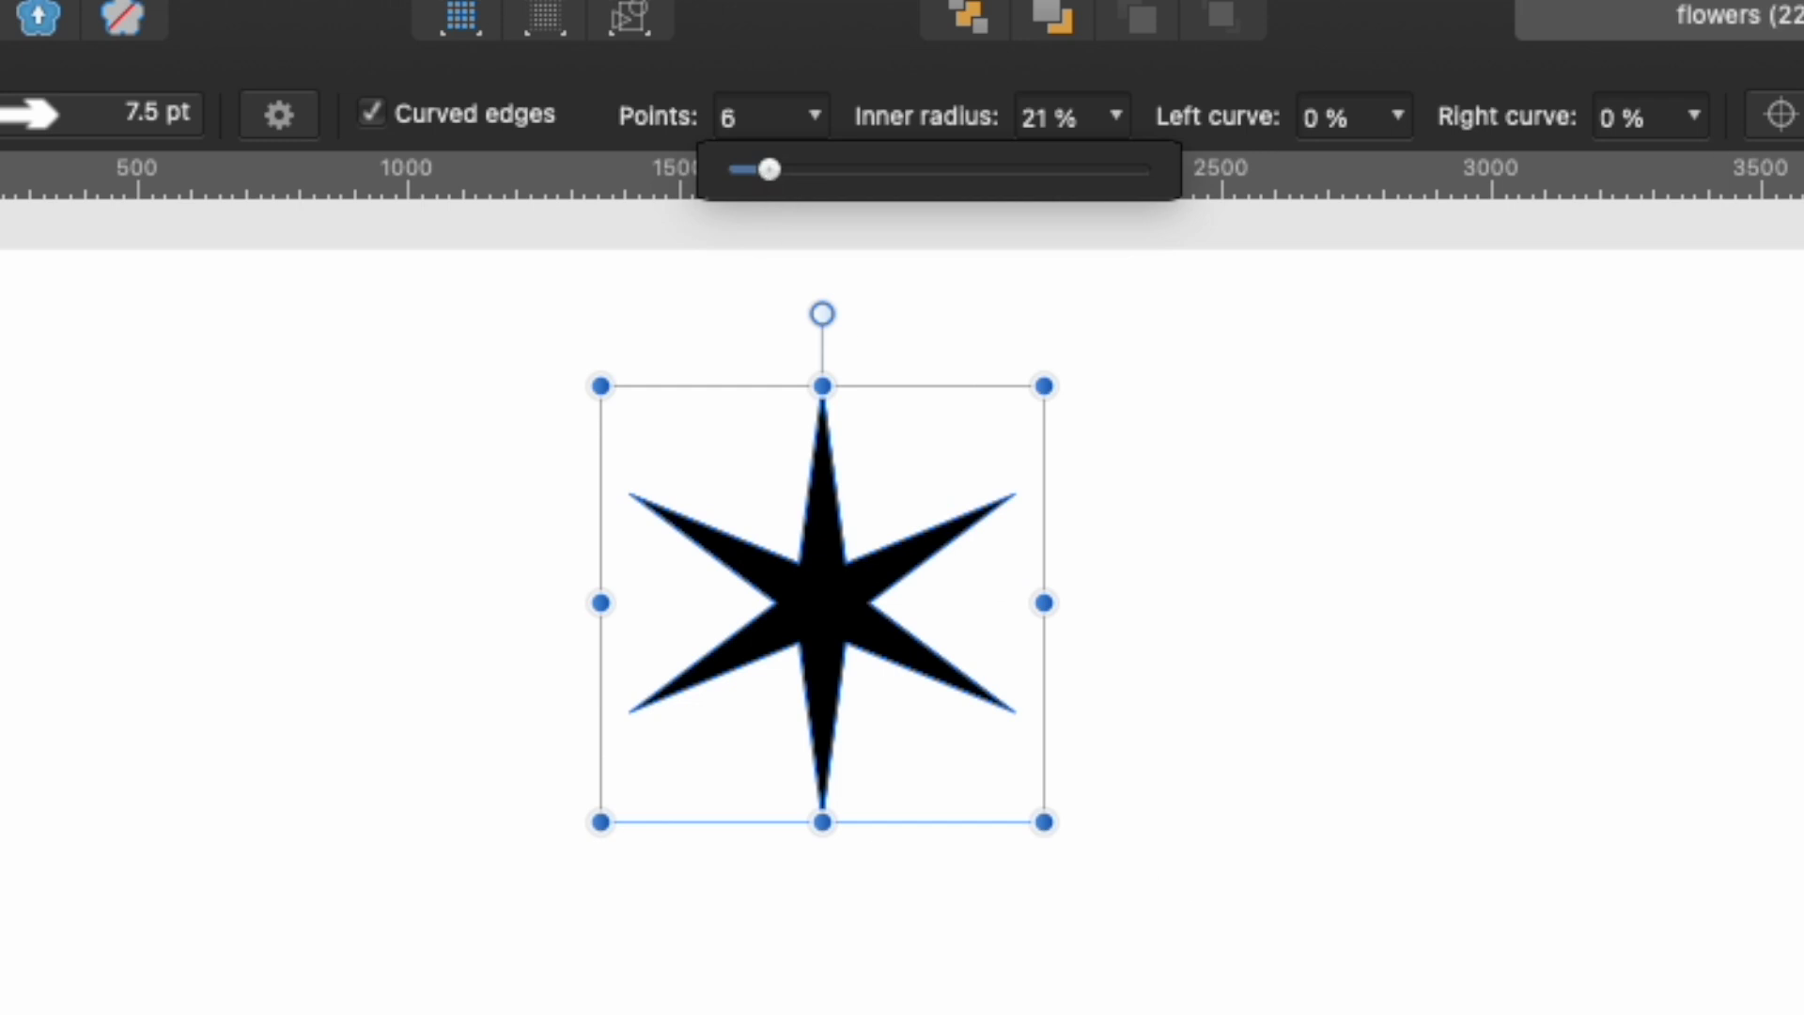
{"action": "left_click", "coordinate": [1117, 116]}
{"action": "left_click_drag", "start_coordinate": [1120, 169], "coordinate": [1150, 171]}
- Bend the star's points into swirling blades with a left curve of -100% and a right curve of 100%
{"action": "left_click", "coordinate": [1397, 117]}
{"action": "left_click_drag", "start_coordinate": [1396, 171], "coordinate": [1192, 167]}
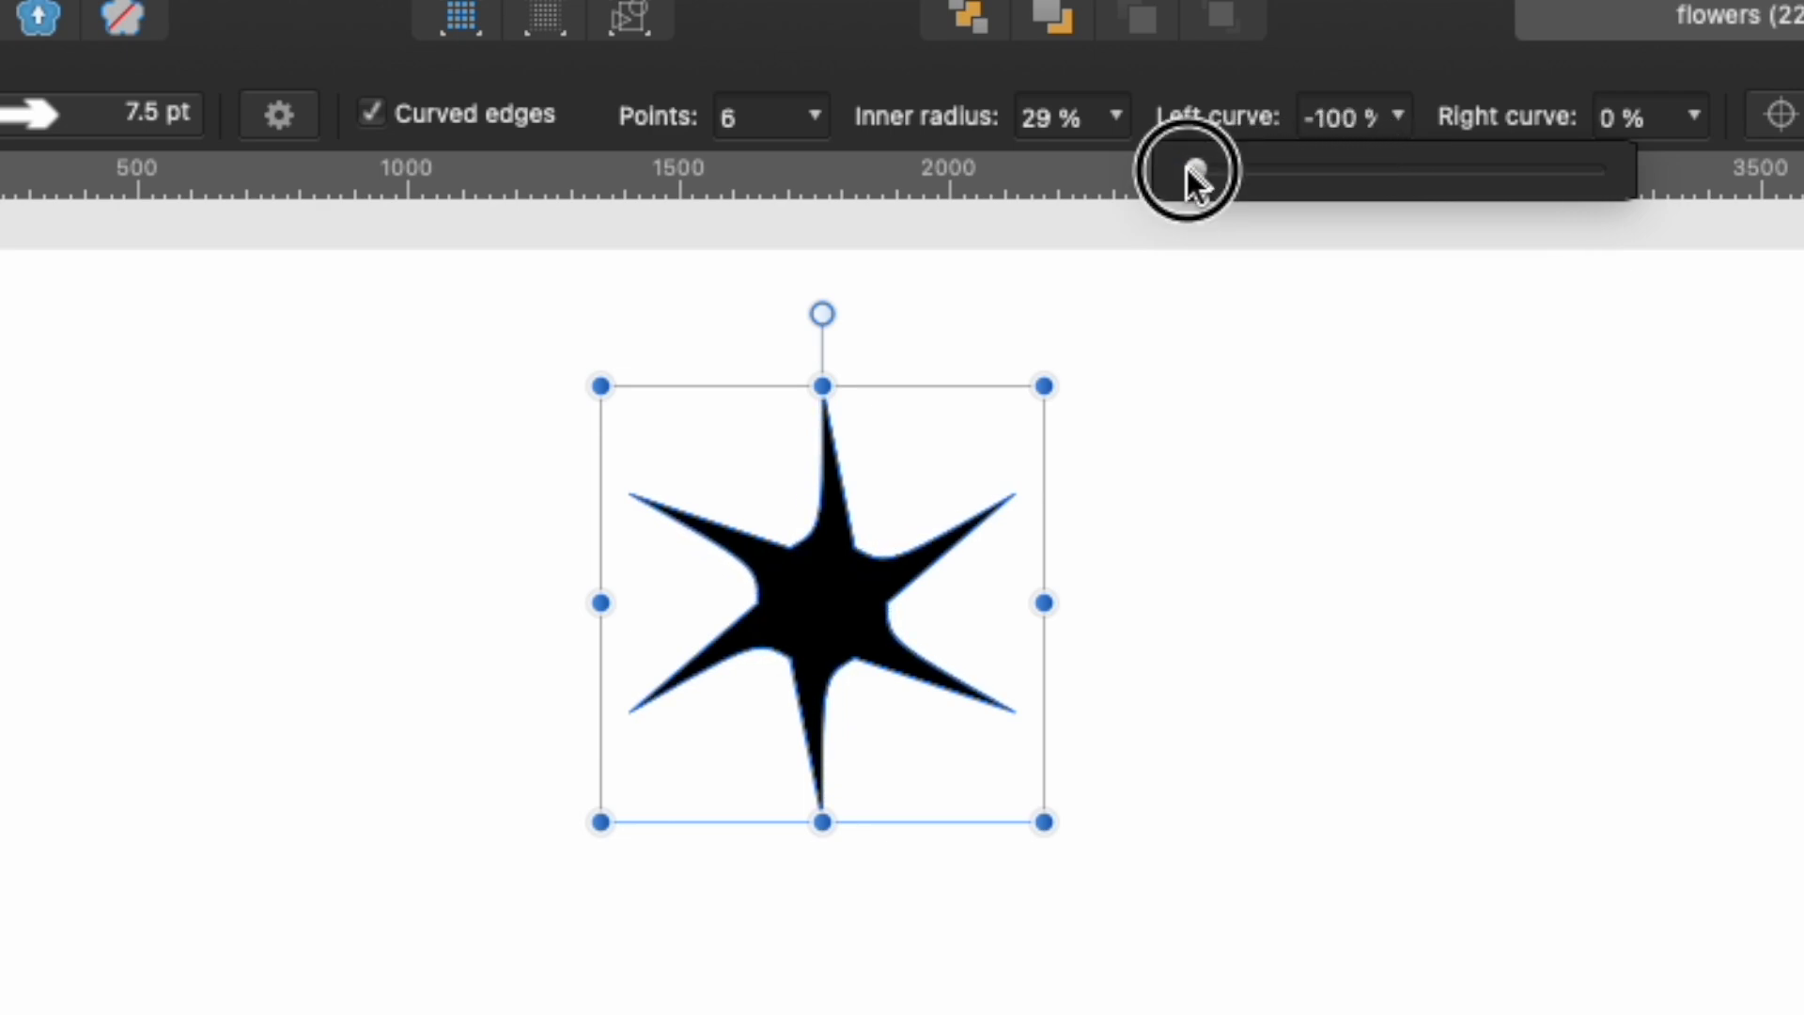
{"action": "left_click", "coordinate": [1699, 117]}
{"action": "left_click_drag", "start_coordinate": [1692, 172], "coordinate": [1803, 171]}
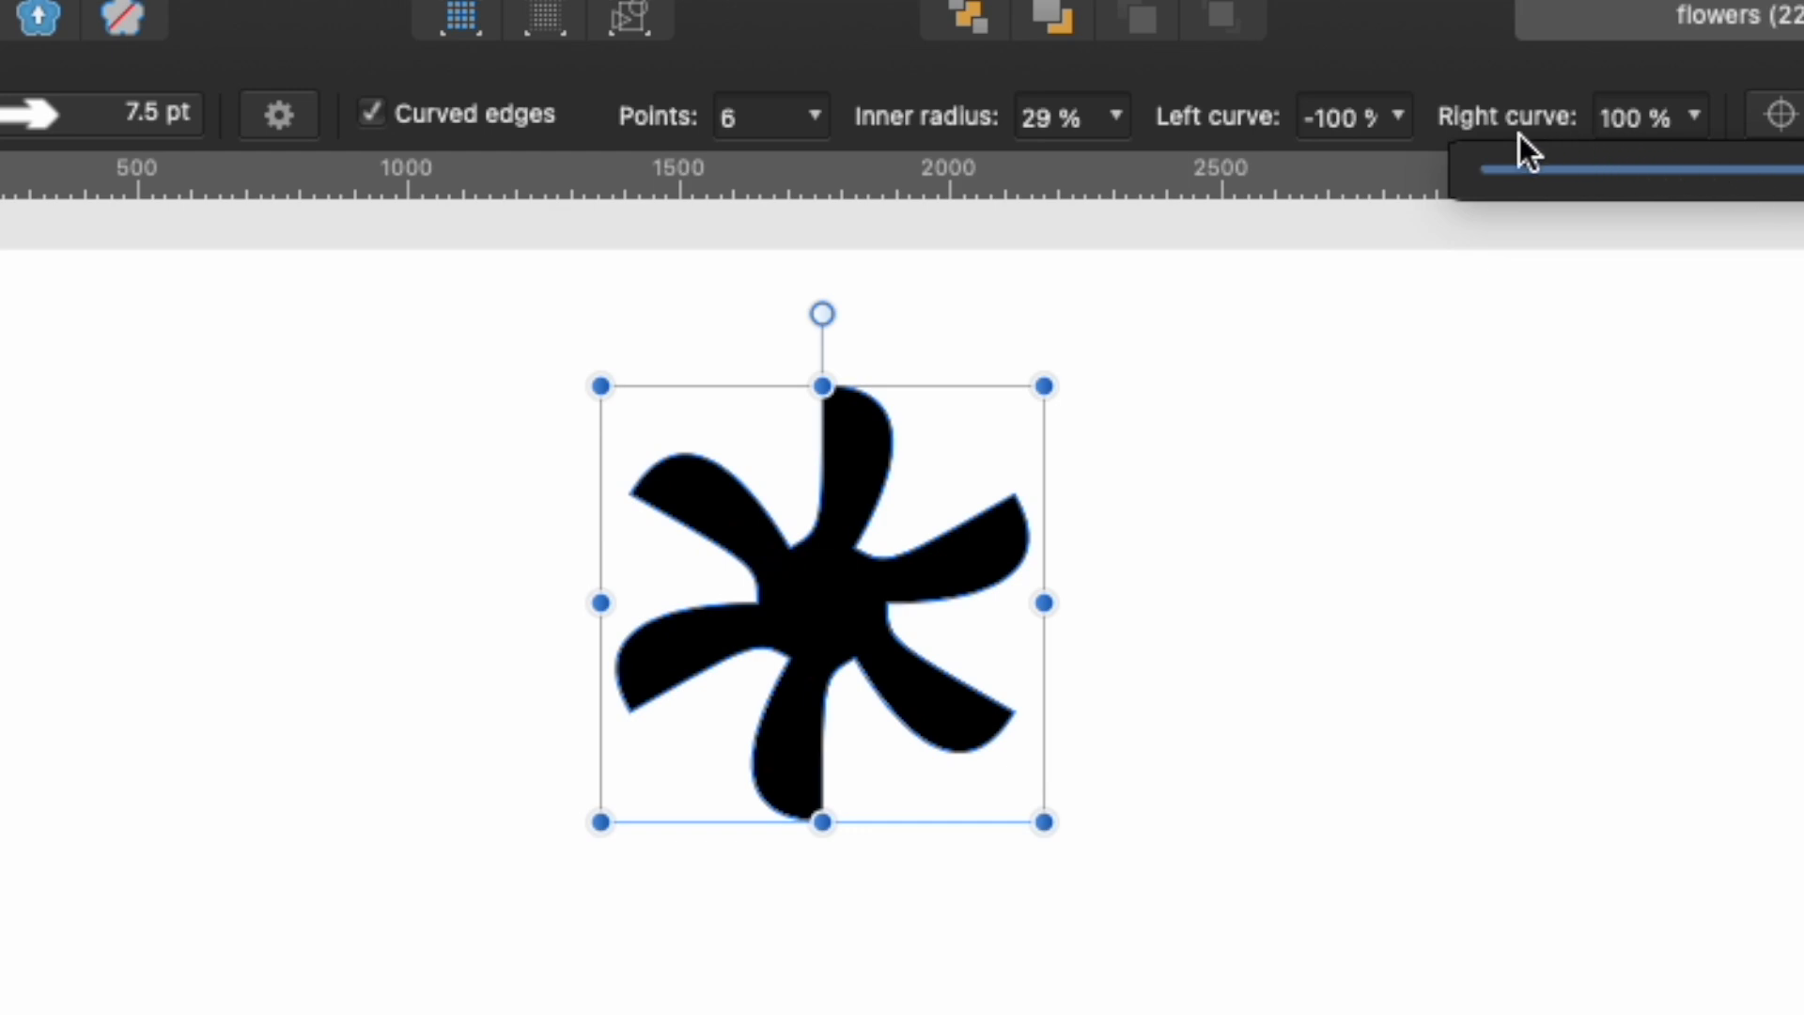
- Try the star's left curve at 100% and at 50%
{"action": "left_click", "coordinate": [1397, 117]}
{"action": "left_click_drag", "start_coordinate": [1385, 171], "coordinate": [1799, 171]}
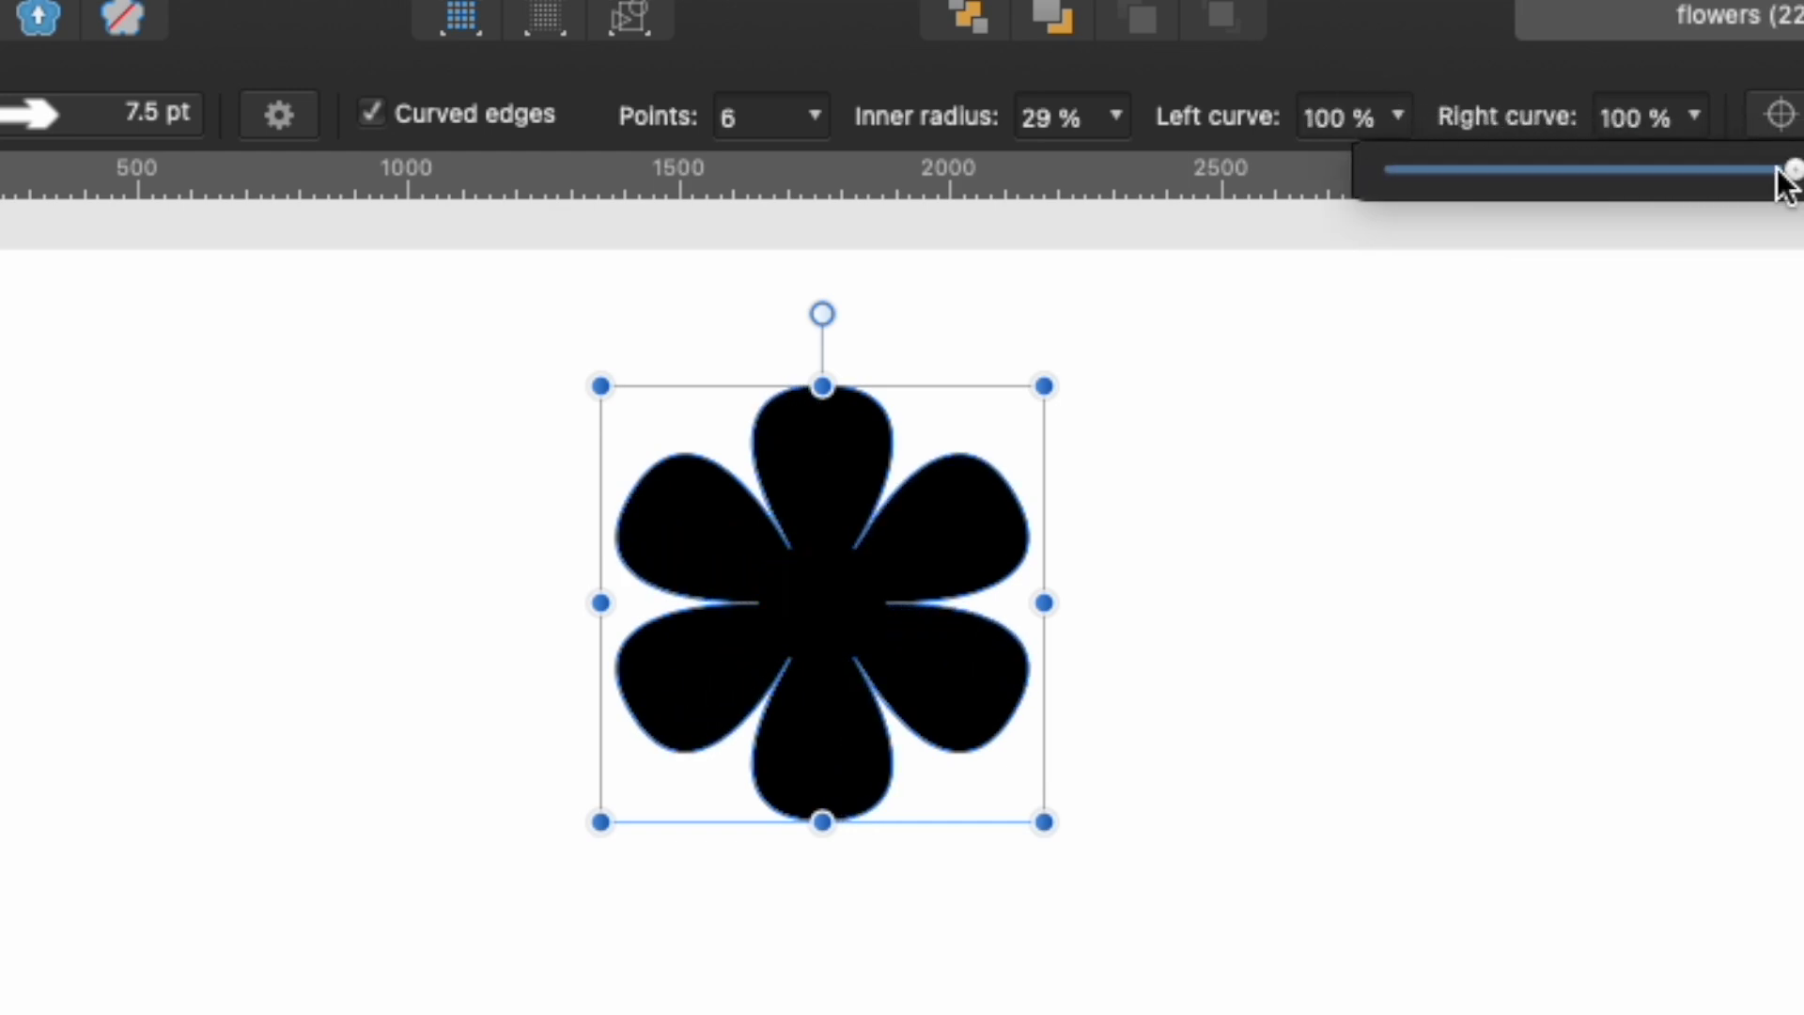
{"action": "left_click_drag", "start_coordinate": [1791, 170], "coordinate": [1695, 170]}
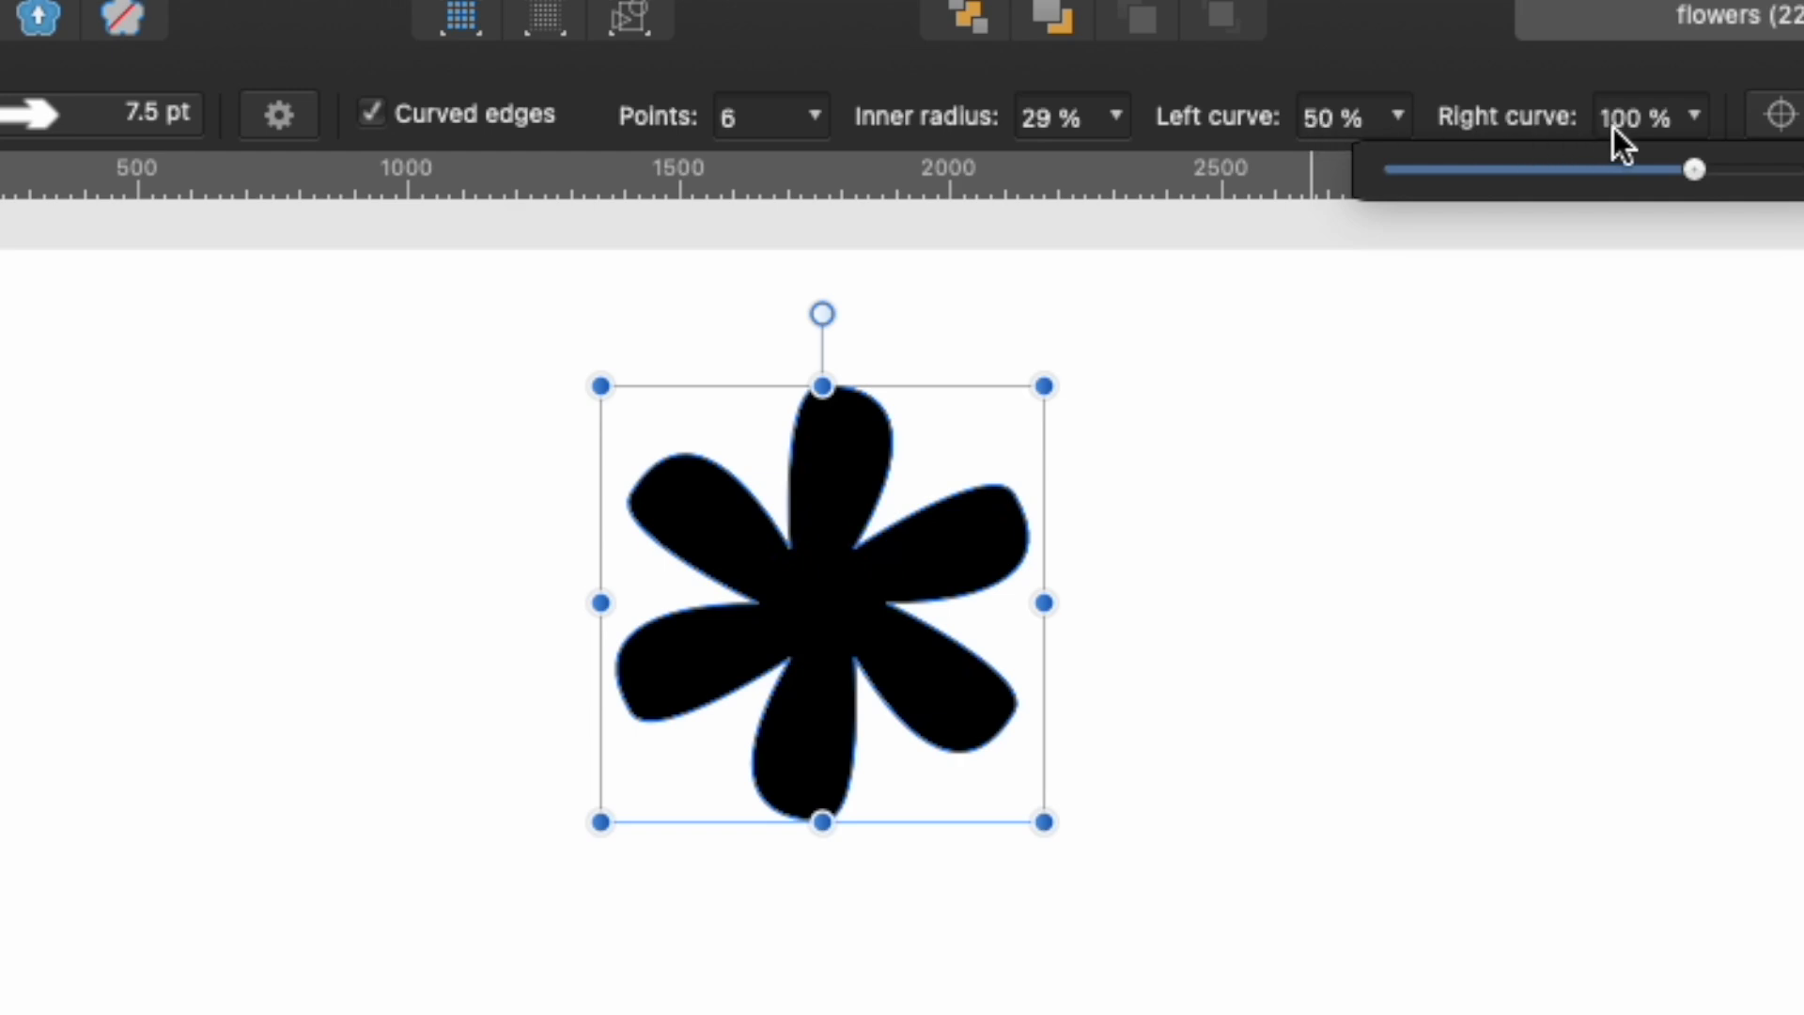
- Slim the petals with a right curve of 75%, a left curve of 76% and an inner radius of 13%
{"action": "left_click", "coordinate": [1697, 115]}
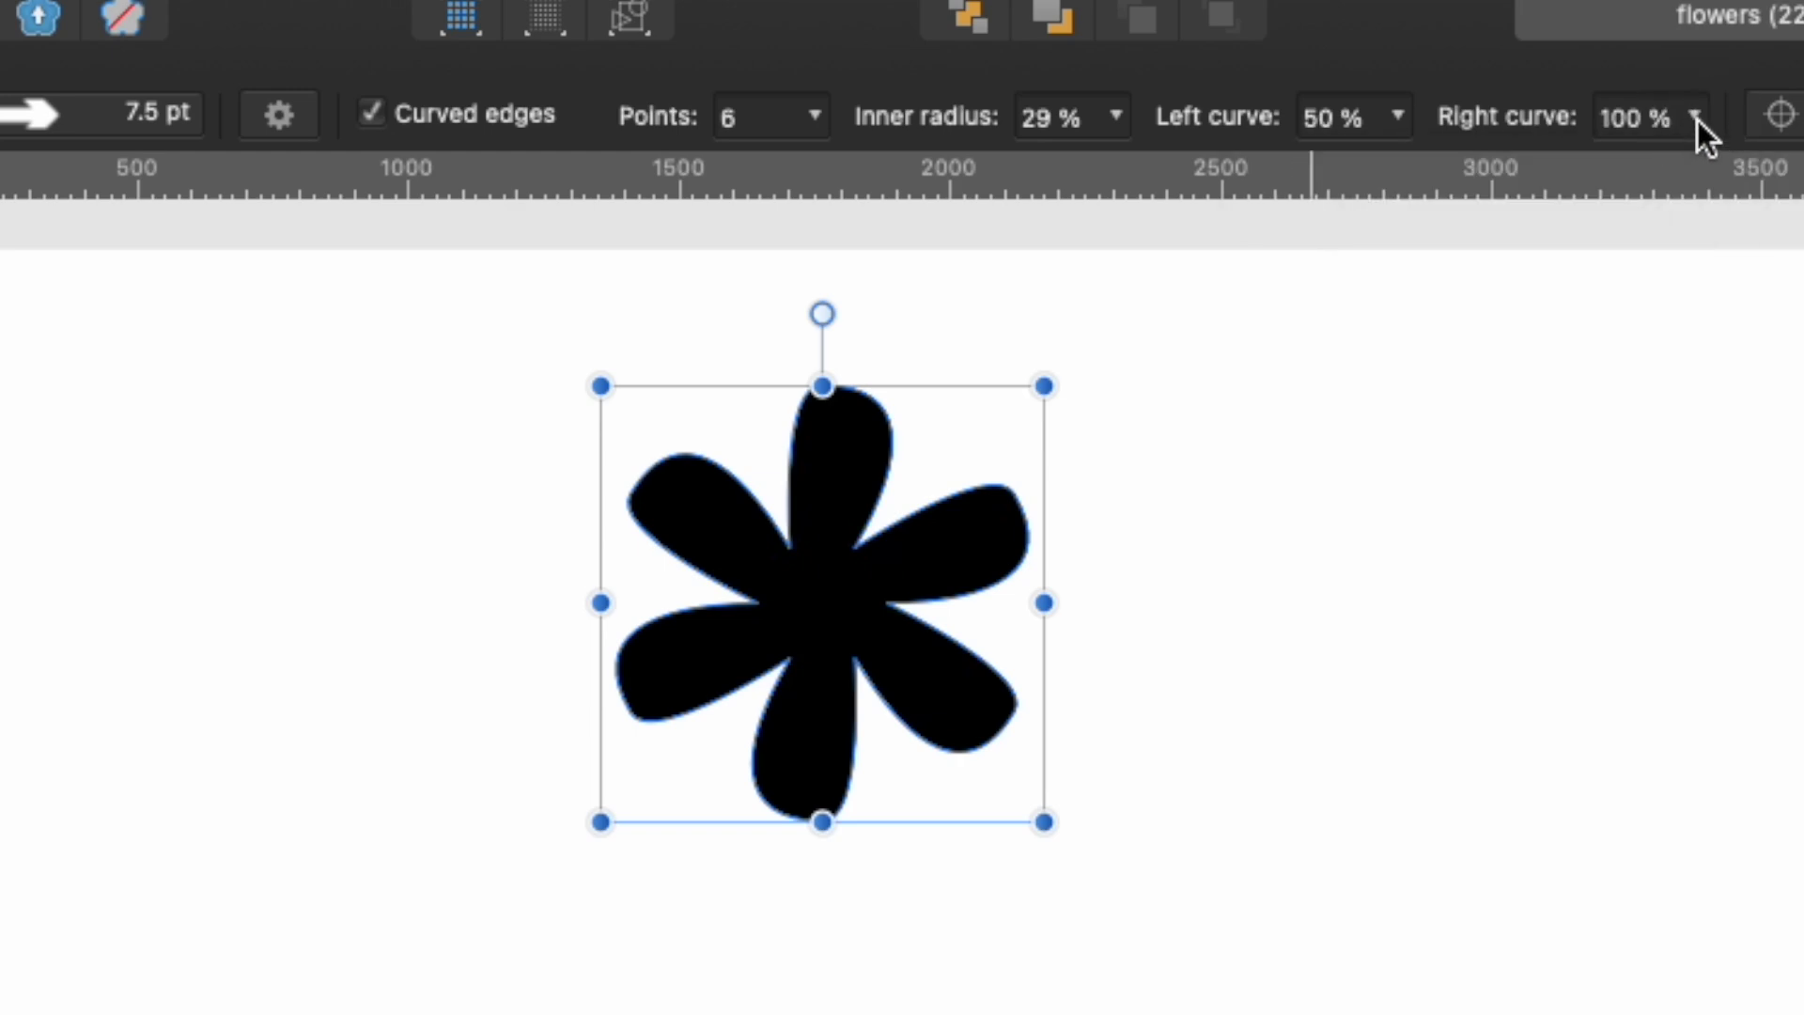
{"action": "left_click", "coordinate": [1697, 118]}
{"action": "left_click_drag", "start_coordinate": [1692, 169], "coordinate": [1637, 174]}
{"action": "left_click", "coordinate": [1397, 115]}
{"action": "left_click_drag", "start_coordinate": [1397, 170], "coordinate": [1451, 172]}
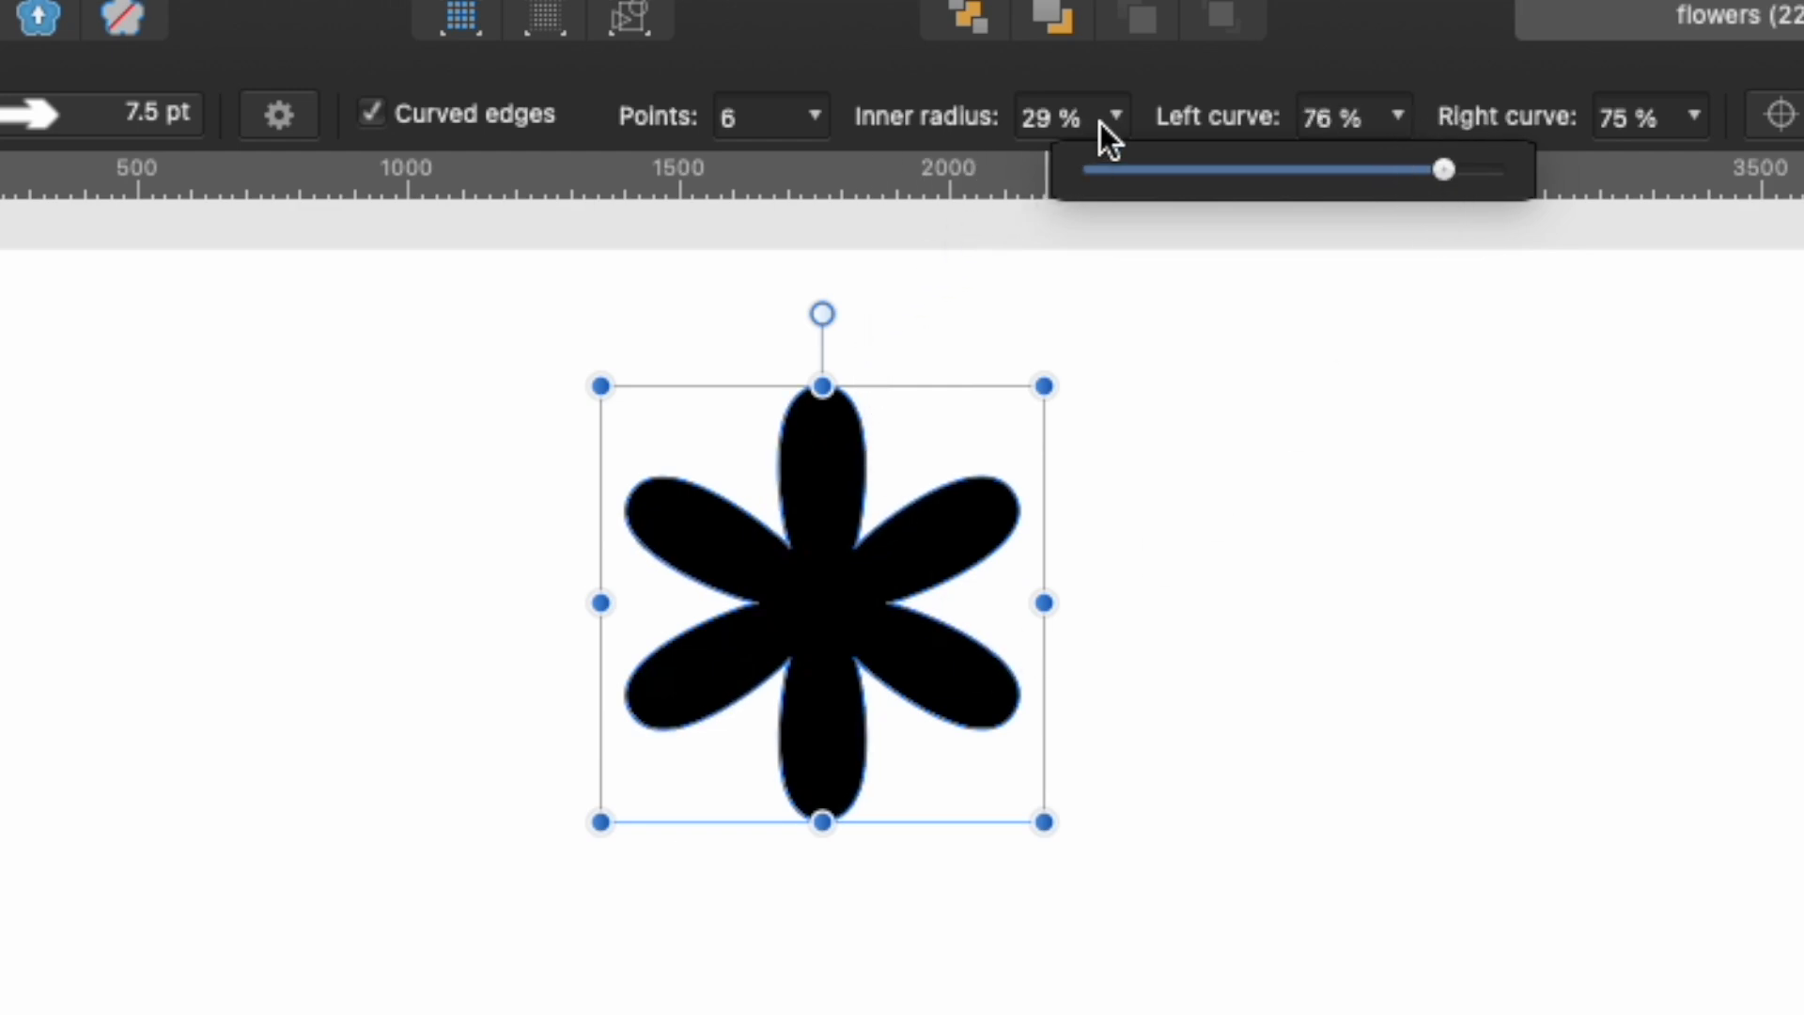
{"action": "left_click_drag", "start_coordinate": [1095, 170], "coordinate": [1034, 169]}
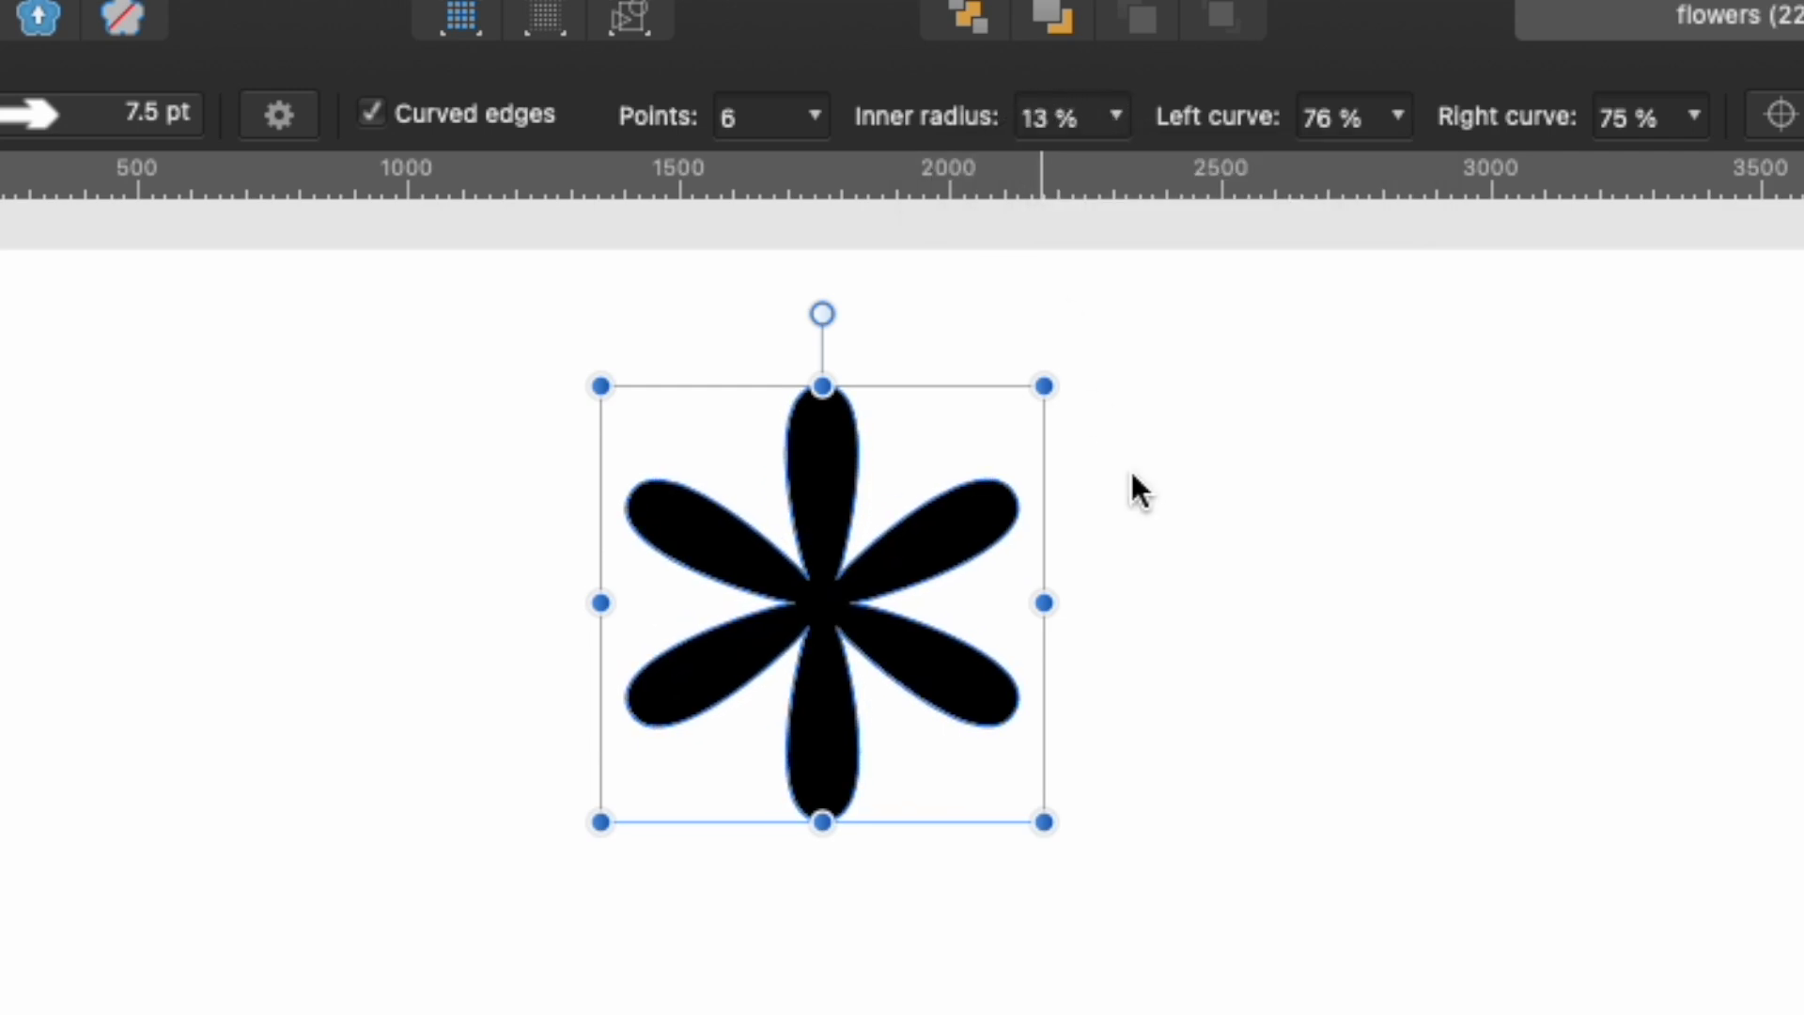
{"action": "left_click", "coordinate": [1340, 669]}
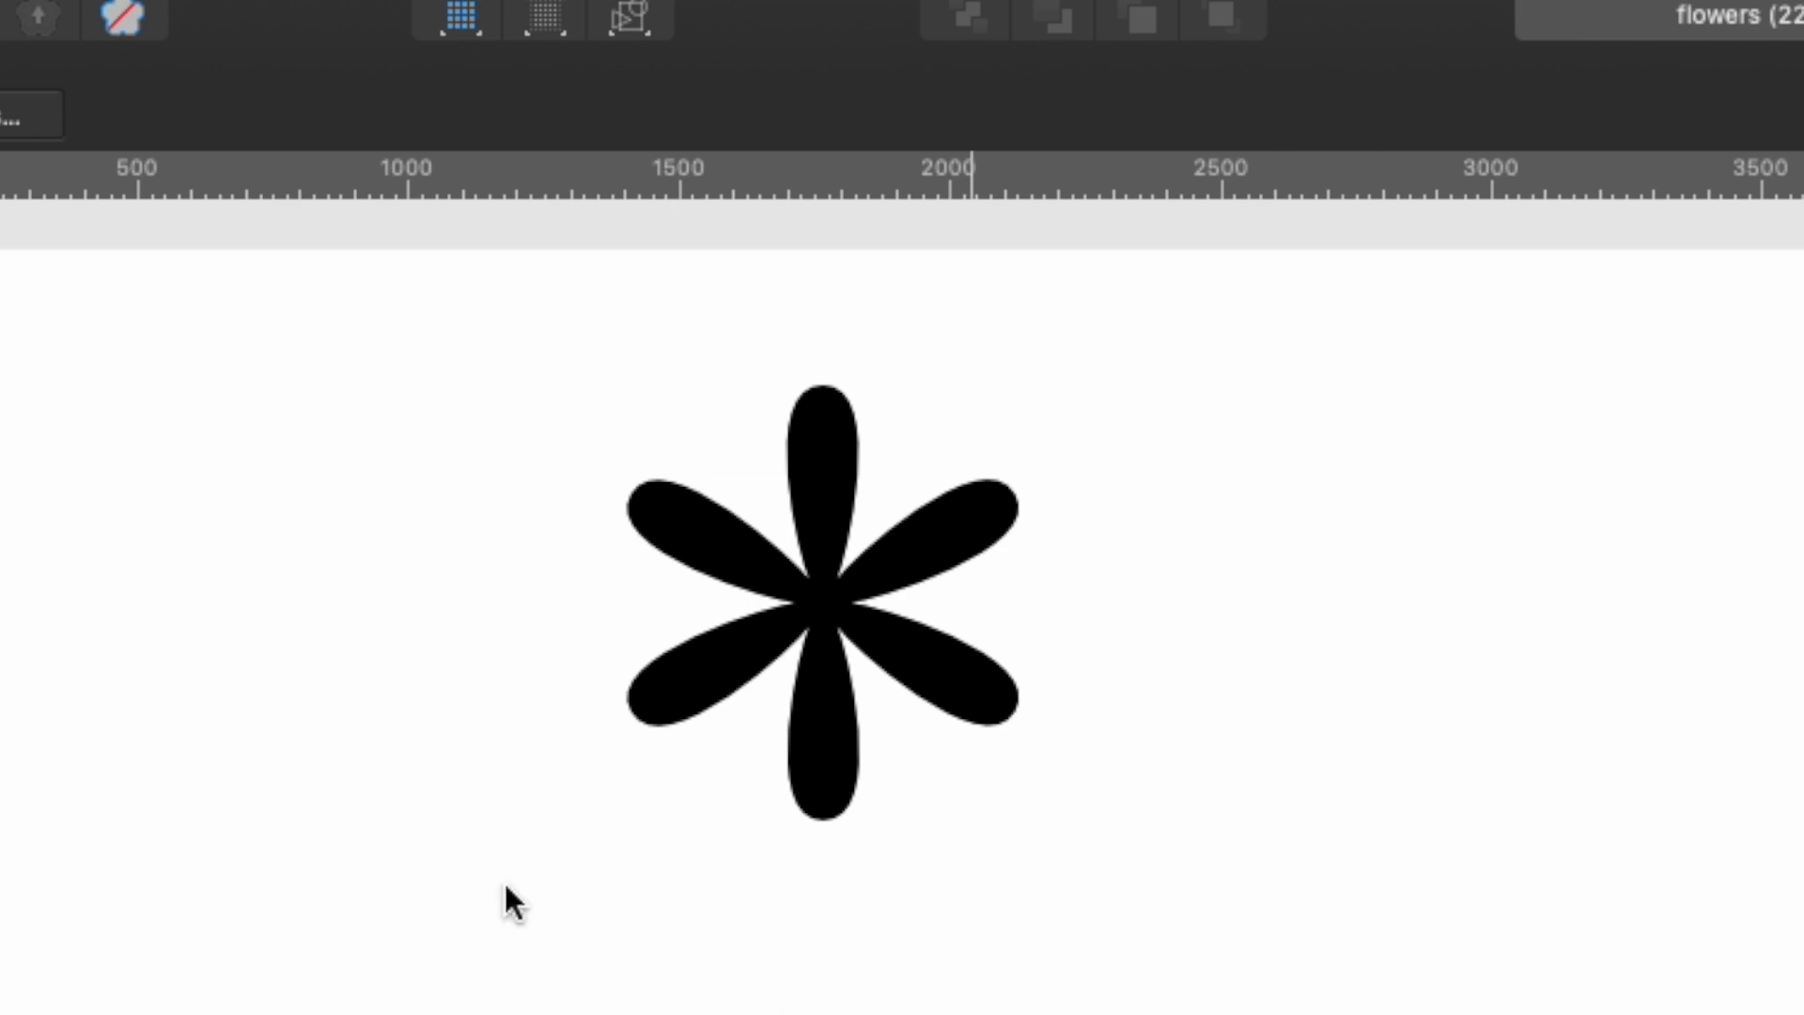
- Draw a small green circle over the middle of the six-petal flower and centre it on the petals
{"action": "key", "text": "p"}
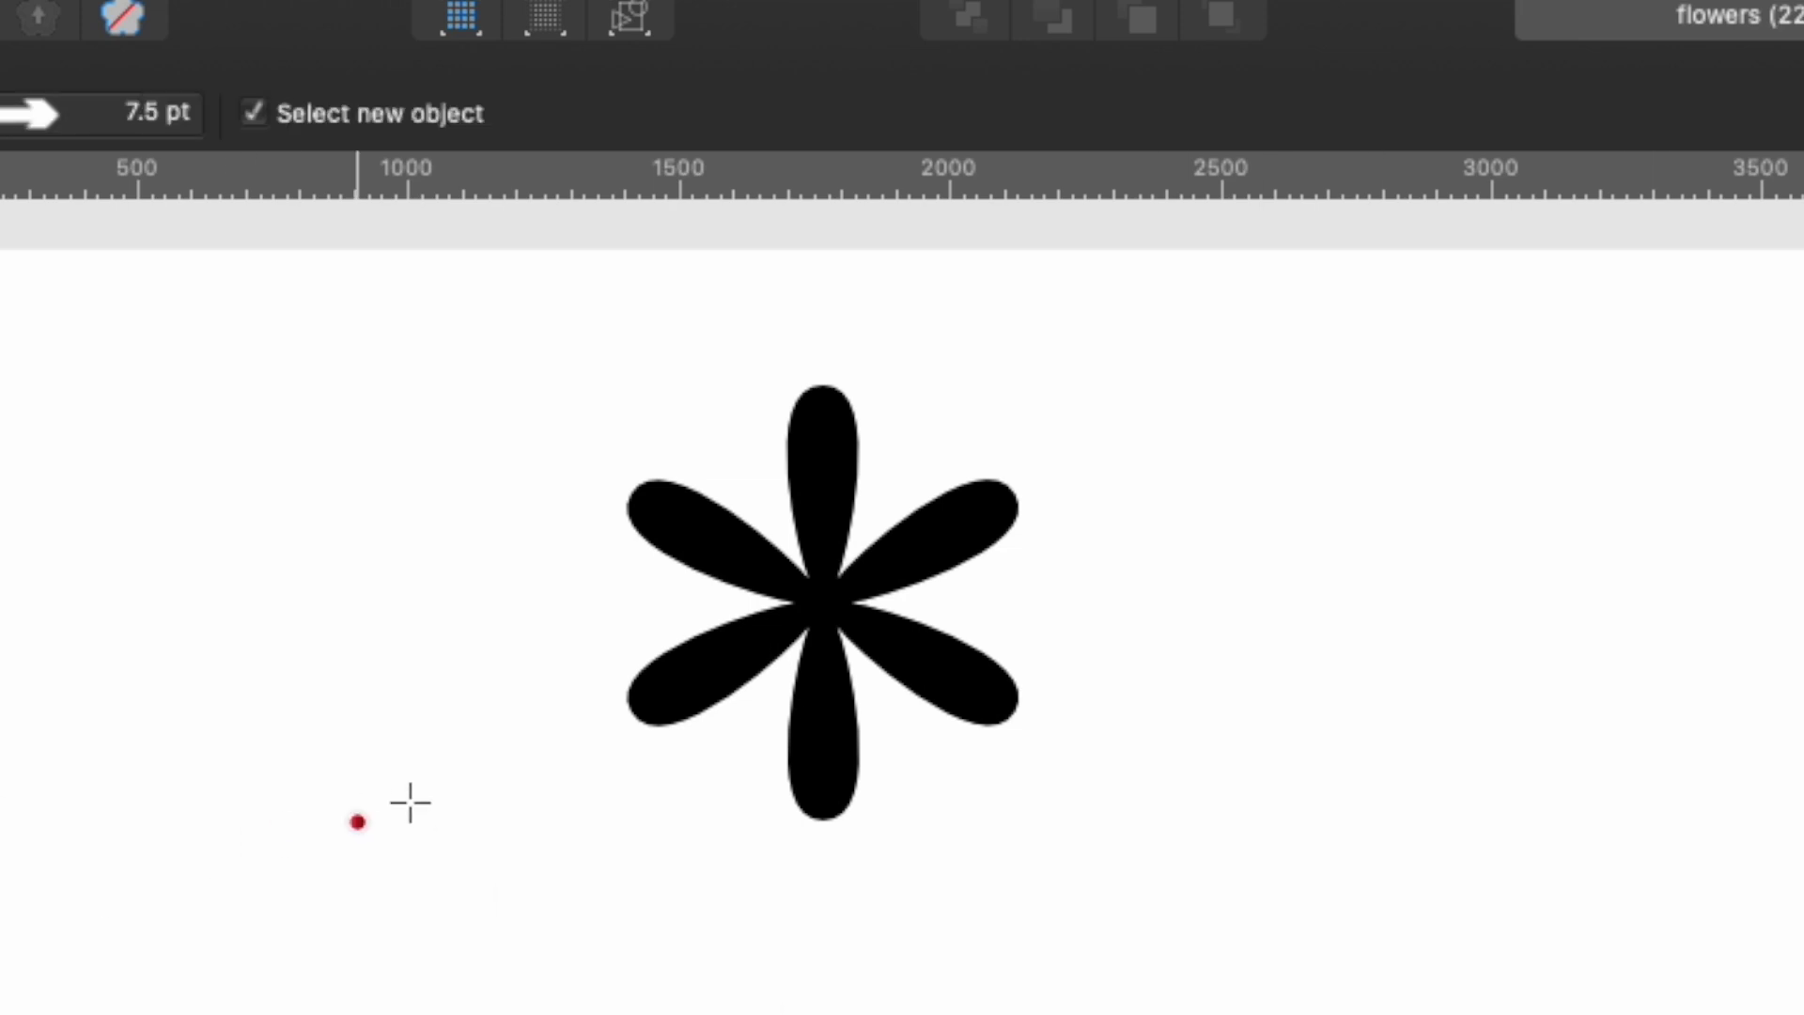
{"action": "left_click_drag", "start_coordinate": [772, 567], "coordinate": [863, 645]}
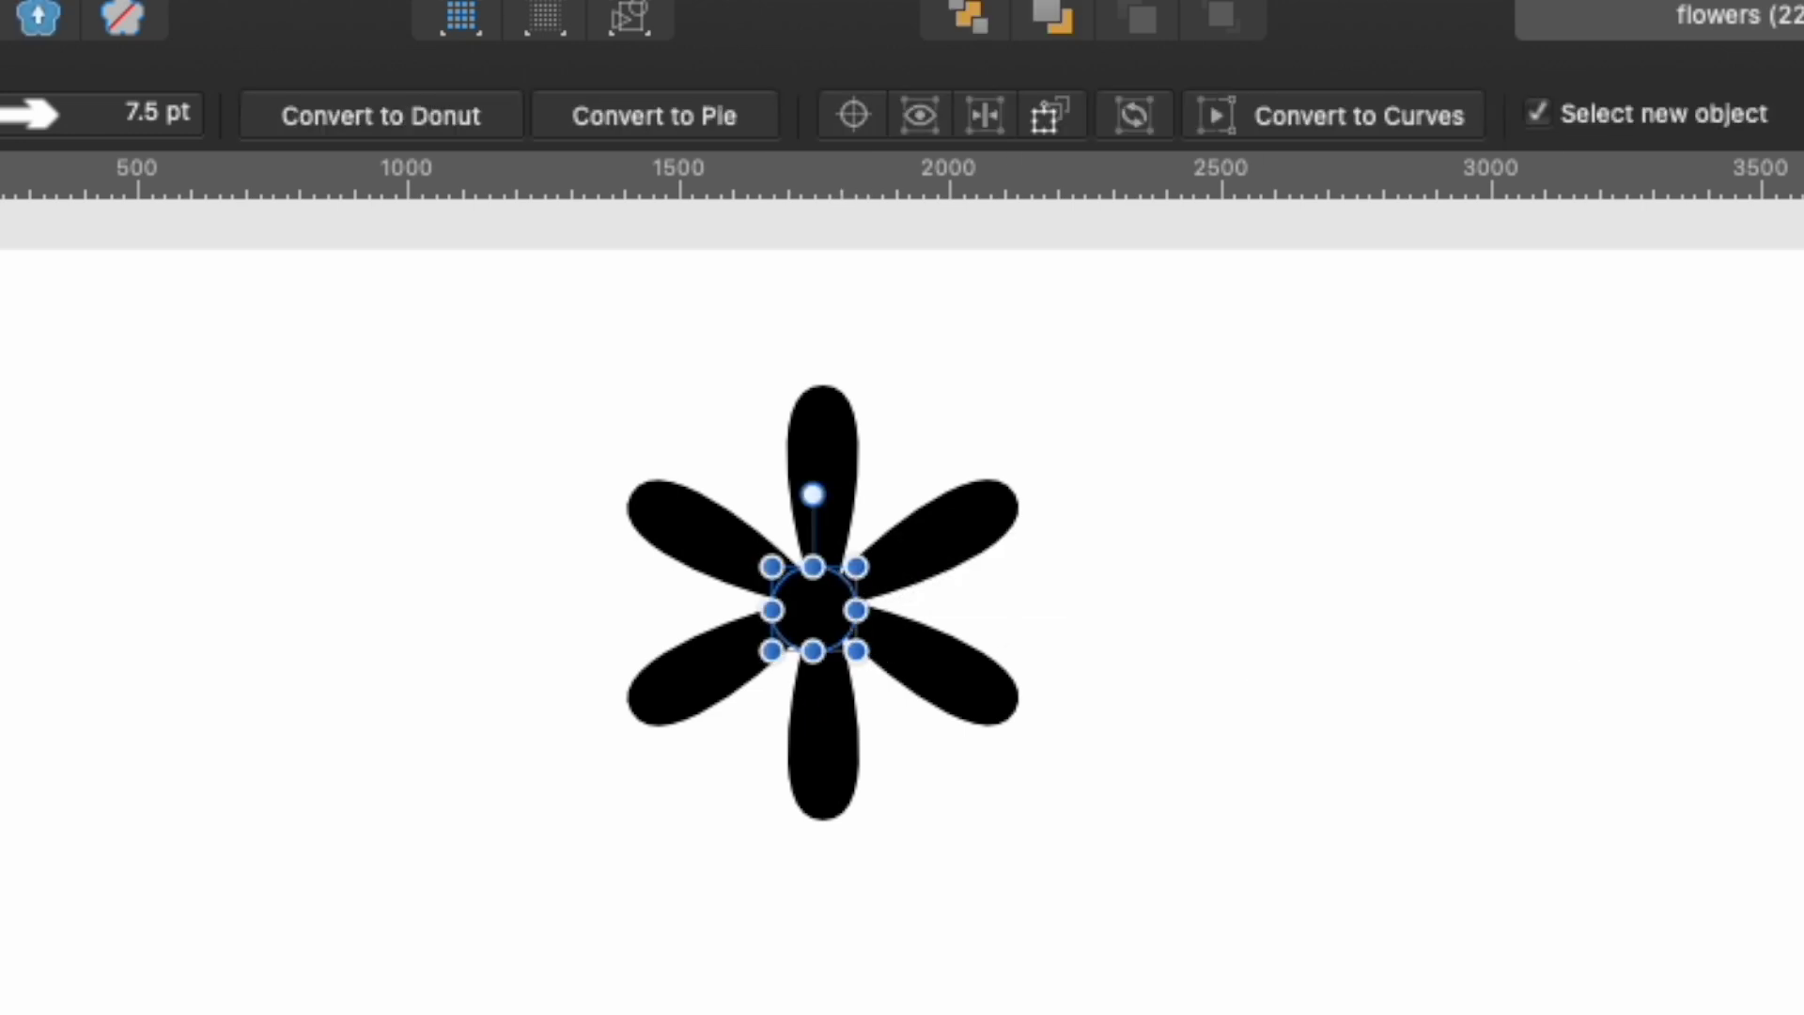
{"action": "left_click", "coordinate": [1174, 691]}
{"action": "left_click_drag", "start_coordinate": [809, 613], "coordinate": [827, 602]}
{"action": "left_click", "coordinate": [1772, 689]}
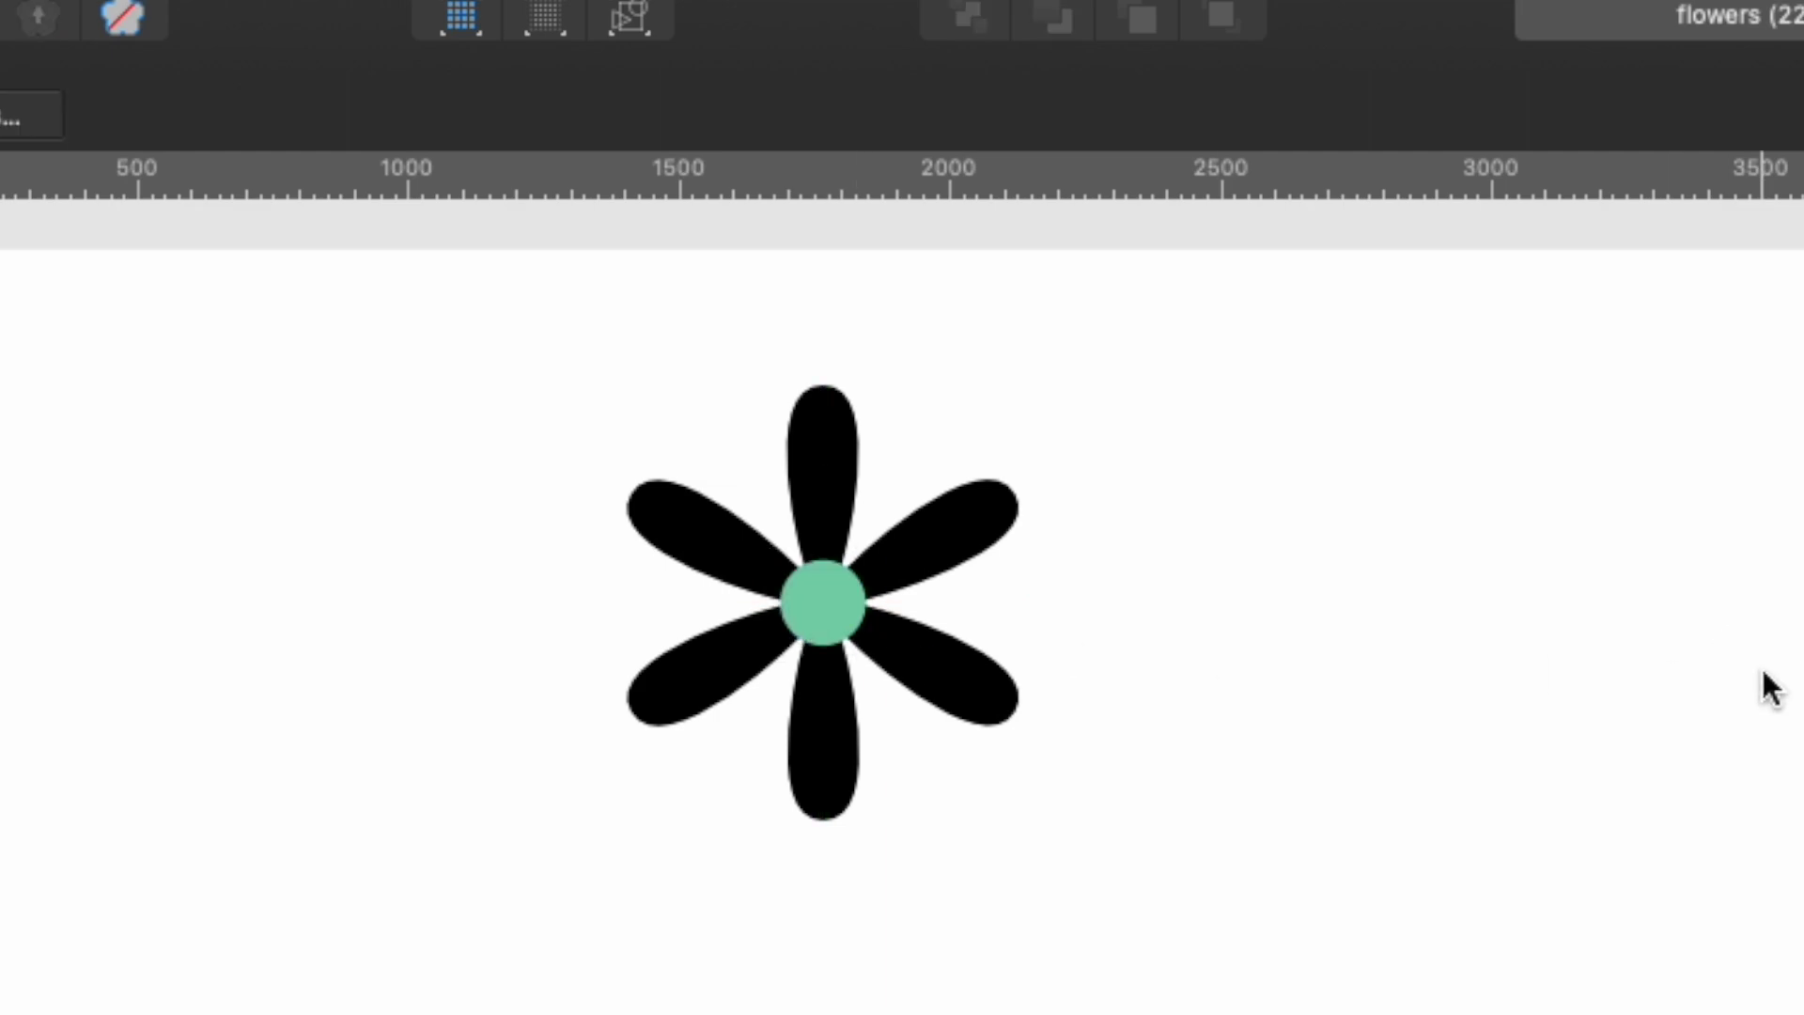
- Increase the flower's petals to 21 points
{"action": "left_click", "coordinate": [955, 523]}
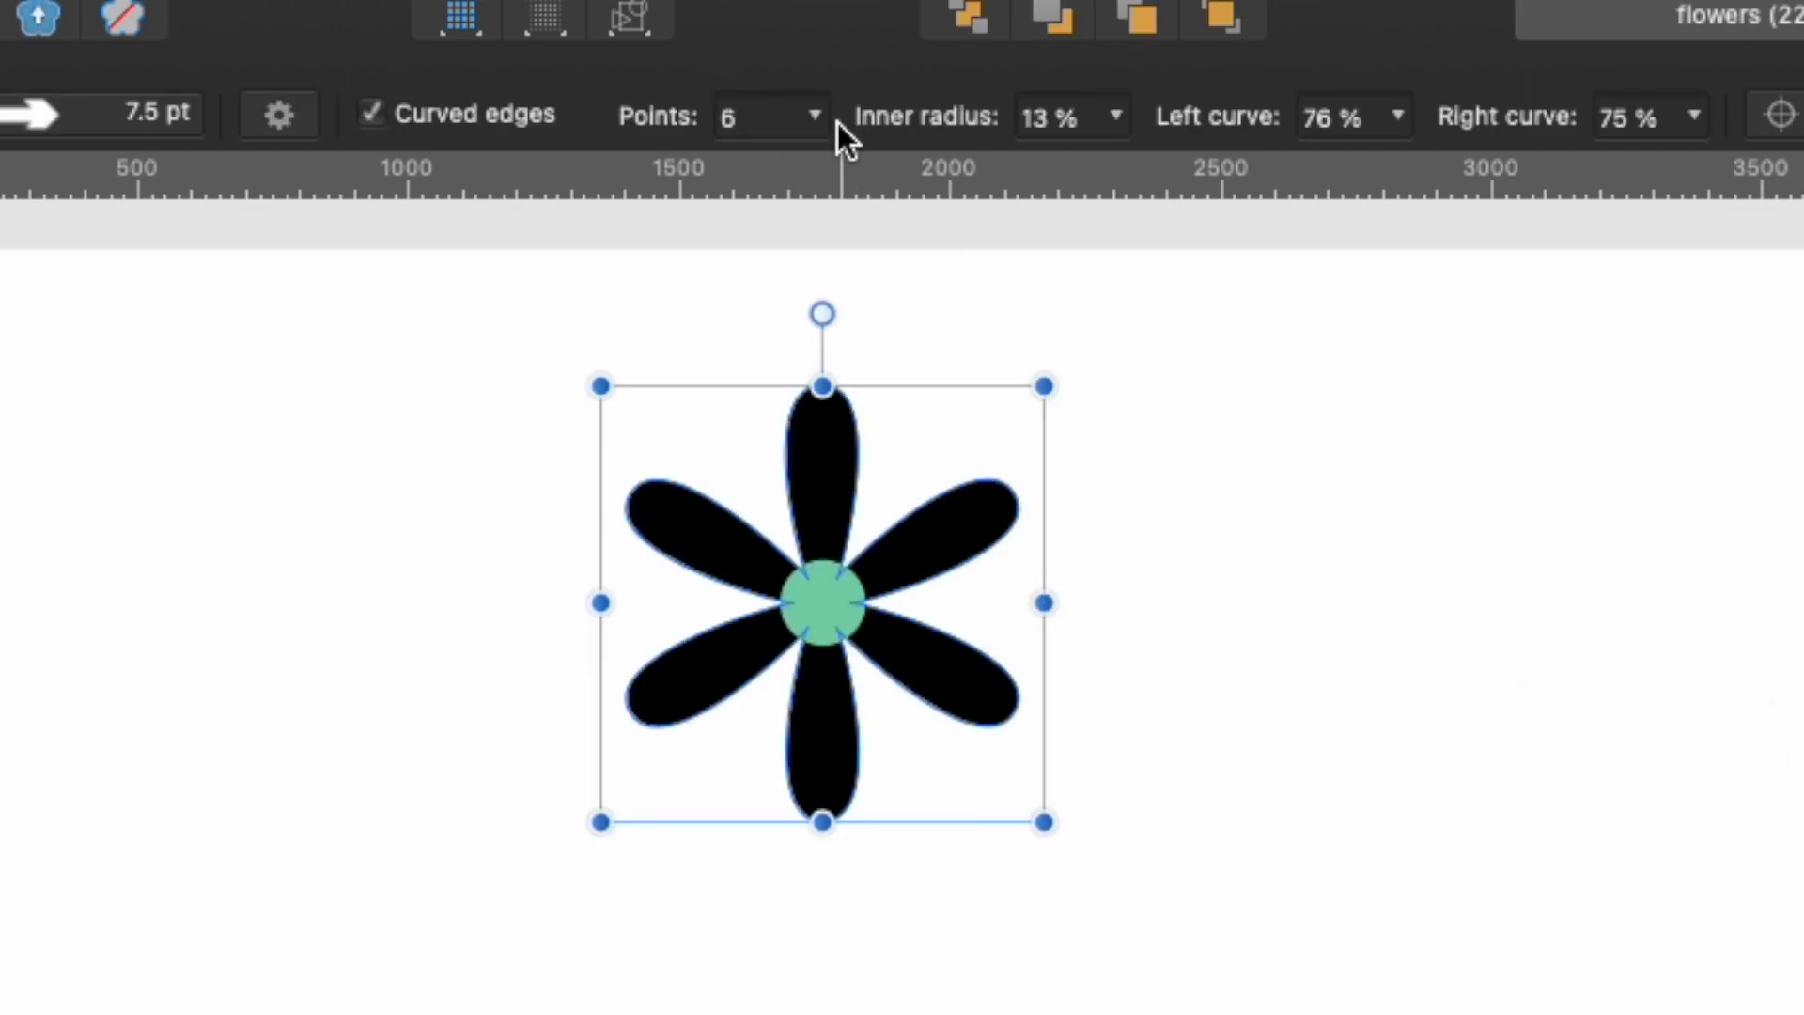
{"action": "left_click", "coordinate": [815, 115]}
{"action": "left_click_drag", "start_coordinate": [804, 169], "coordinate": [936, 184]}
{"action": "left_click", "coordinate": [1542, 550]}
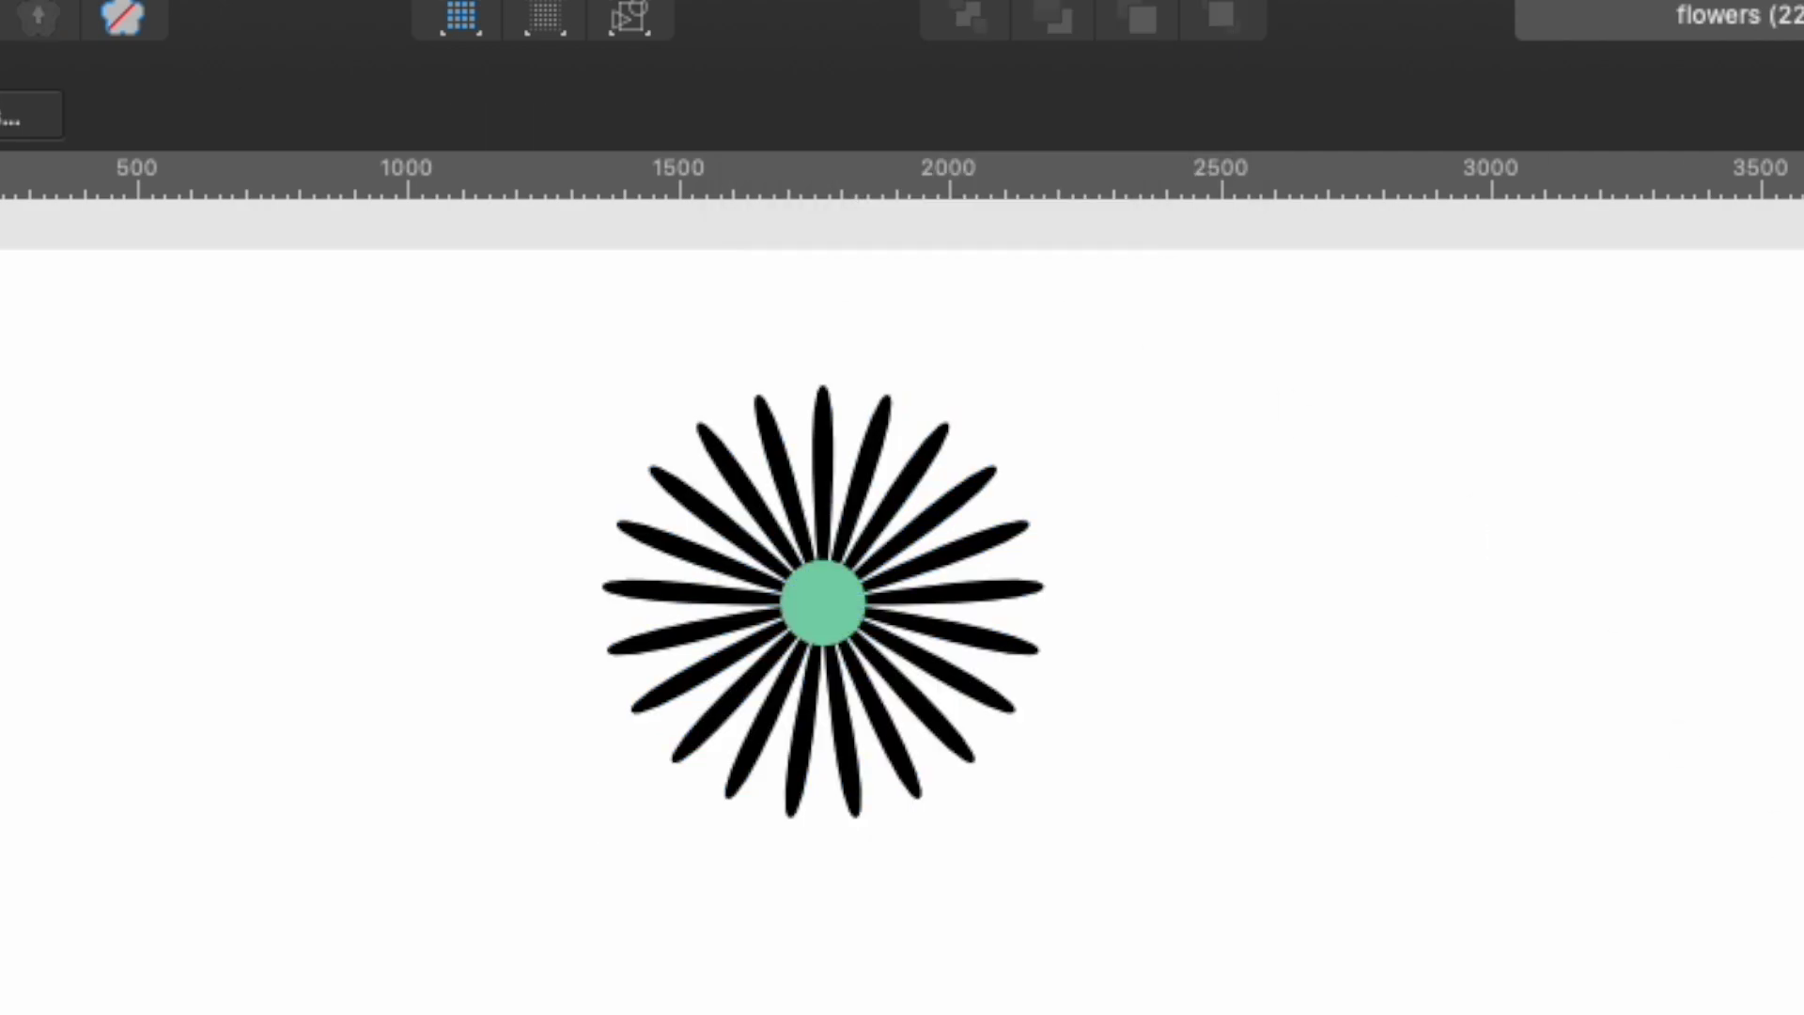
- Delete the 21-petal flower together with its green centre circle
{"action": "left_click", "coordinate": [825, 426]}
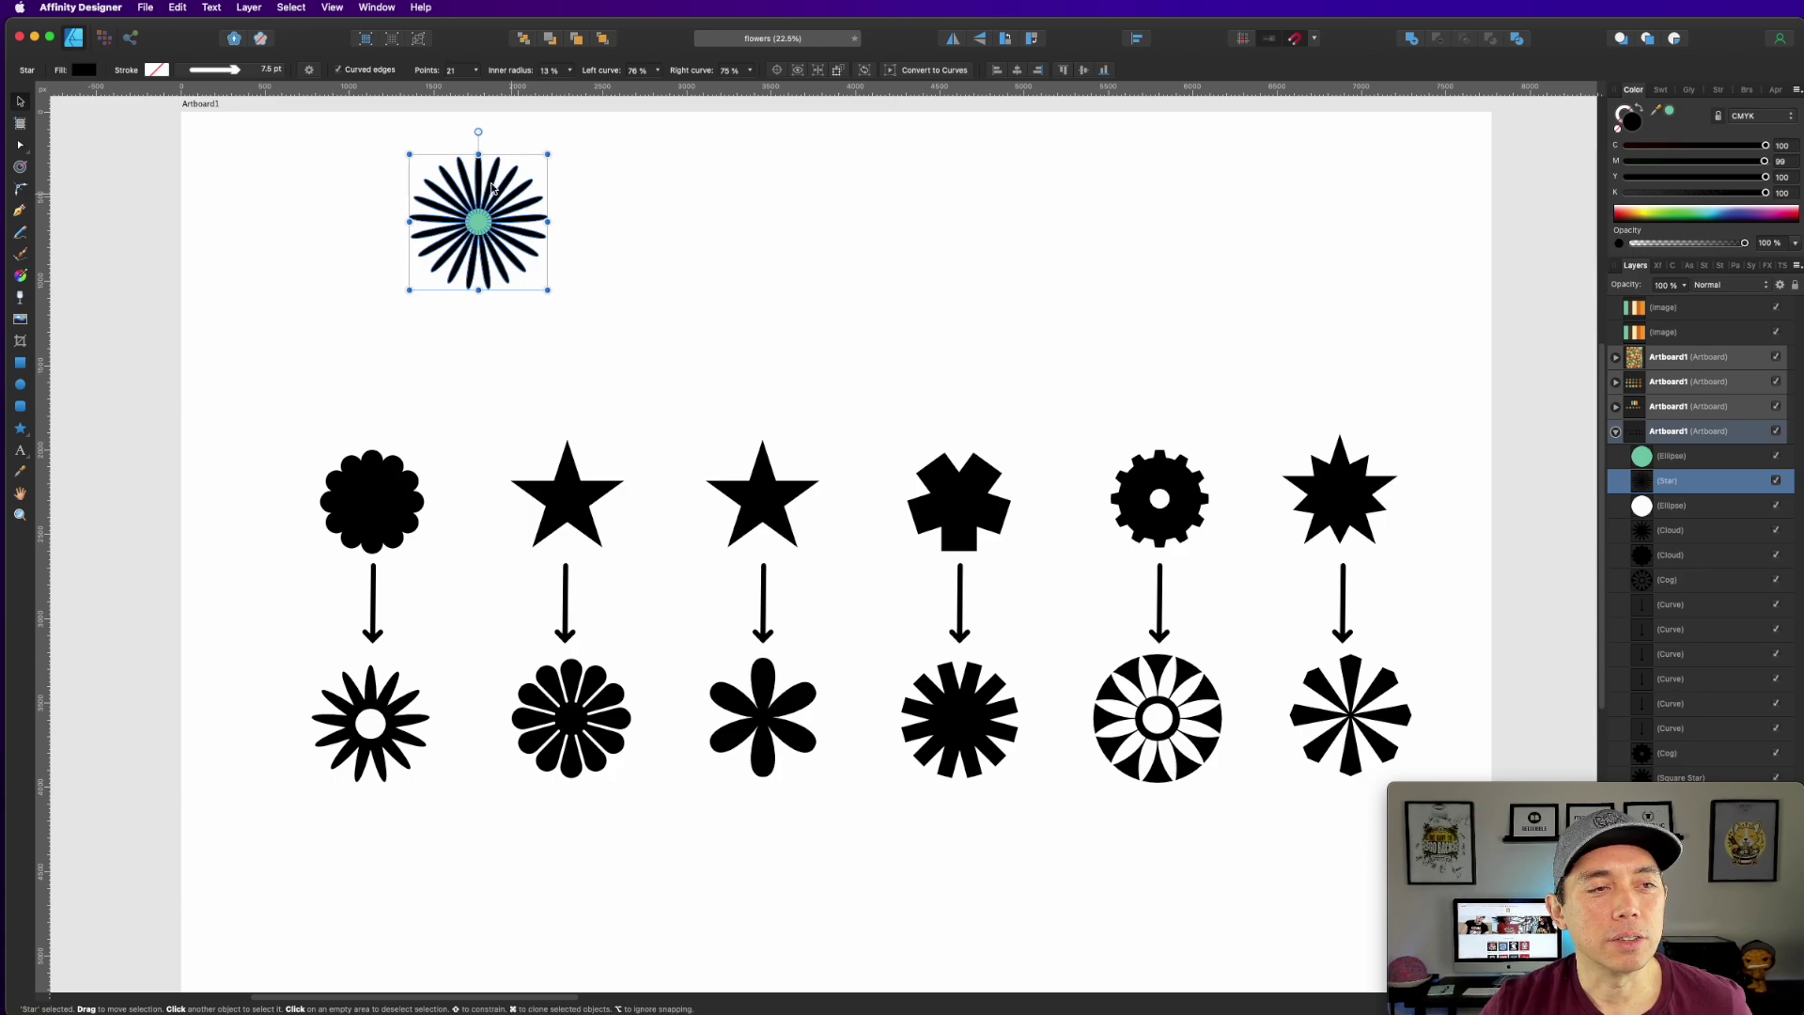
{"action": "left_click", "coordinate": [371, 147]}
{"action": "left_click_drag", "start_coordinate": [372, 146], "coordinate": [578, 318]}
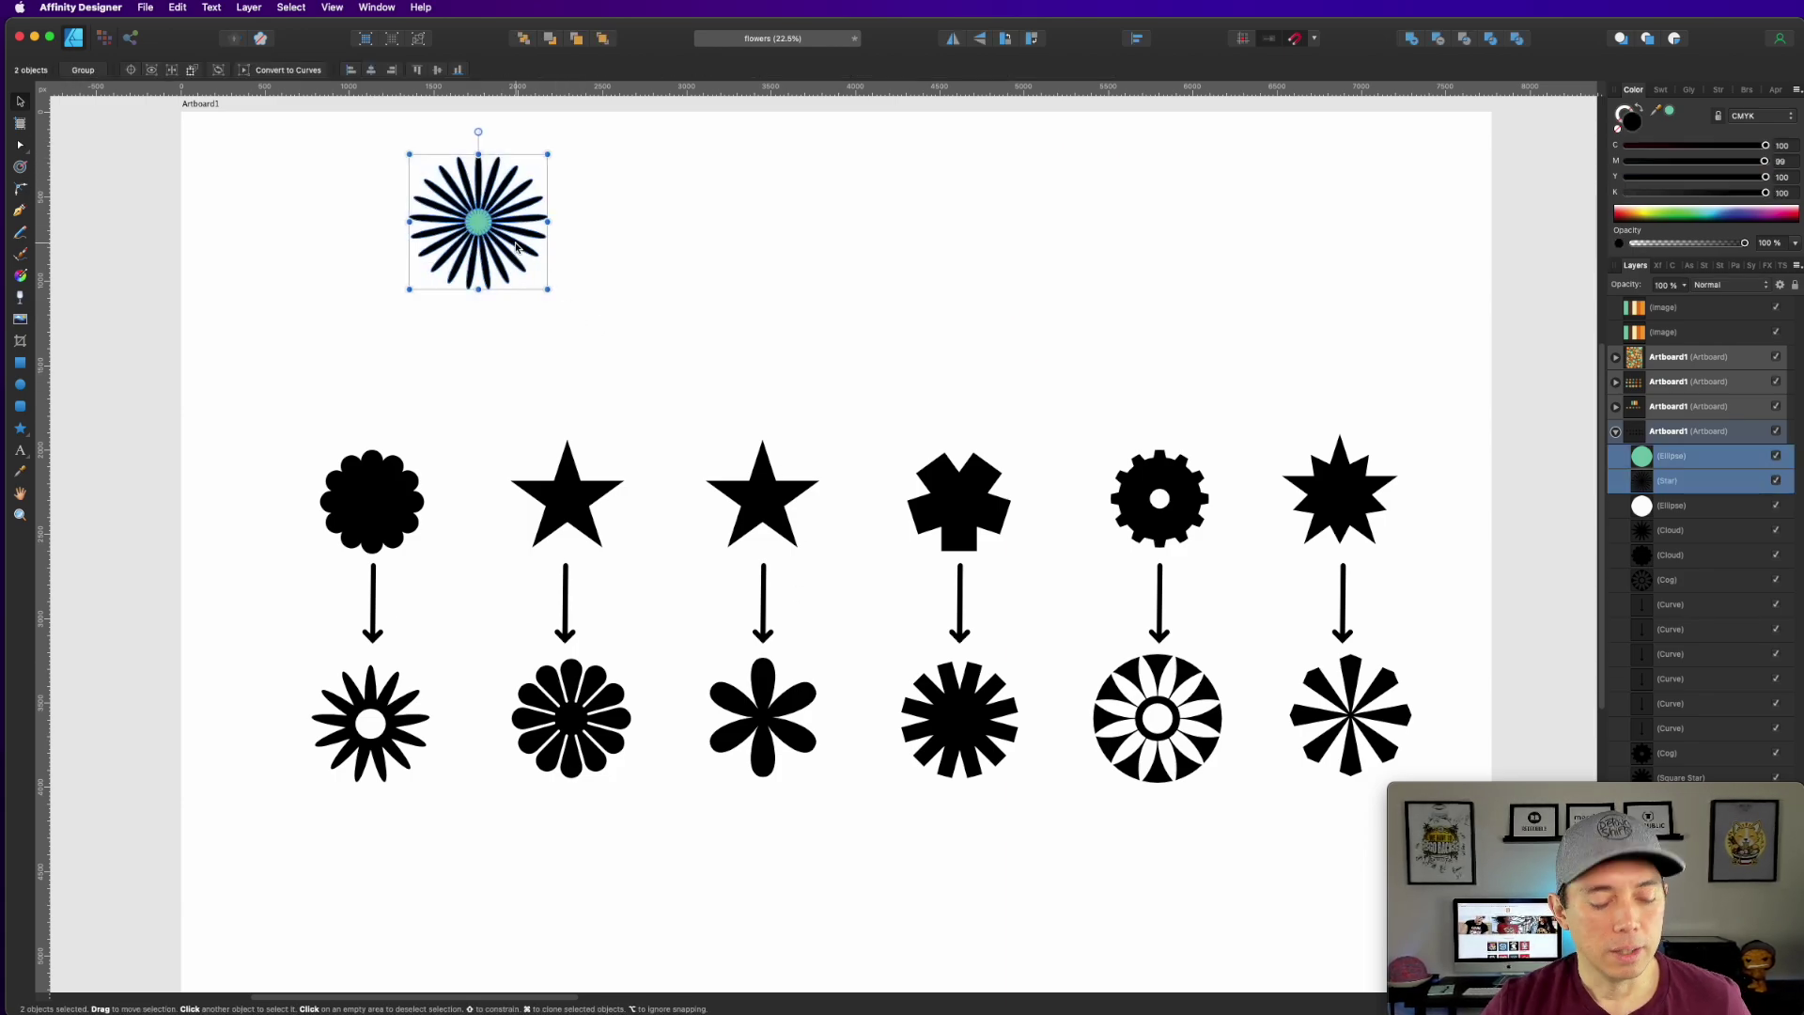
{"action": "key", "text": "Delete"}
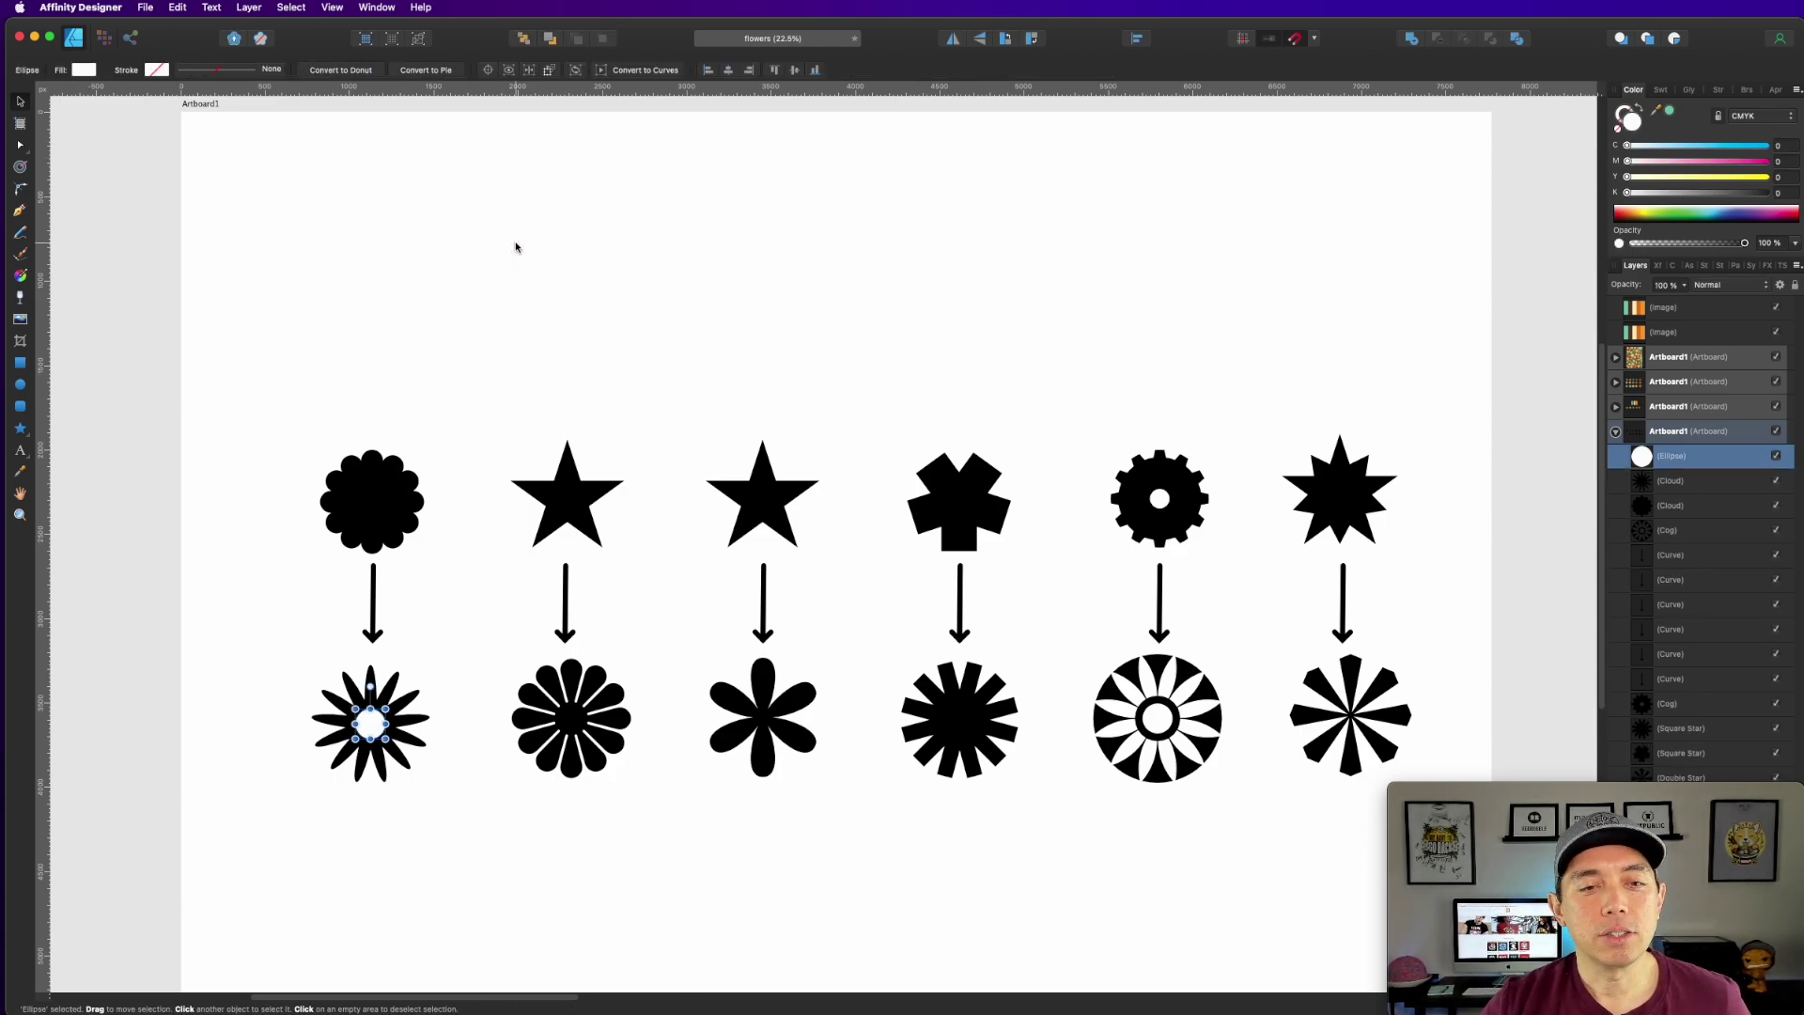
- Draw a square star in the empty area above the samples, fill it with black and shift it left
{"action": "left_click", "coordinate": [952, 495]}
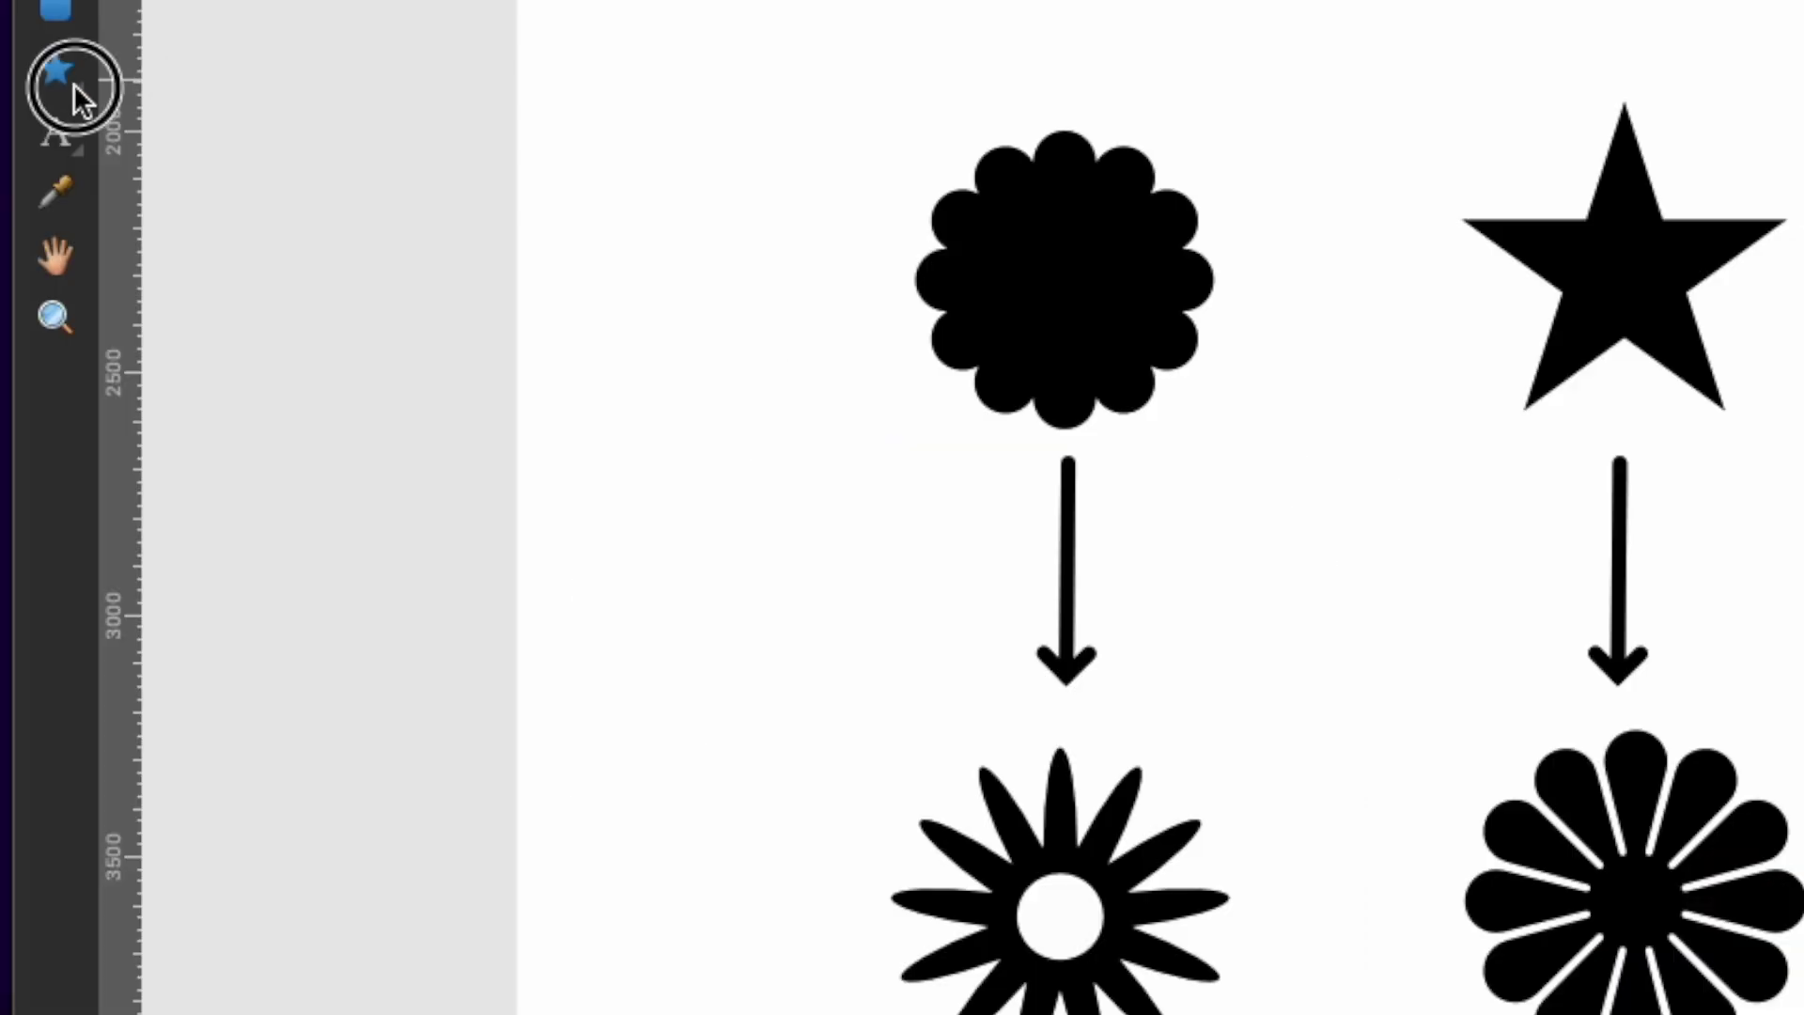
{"action": "left_click", "coordinate": [74, 83]}
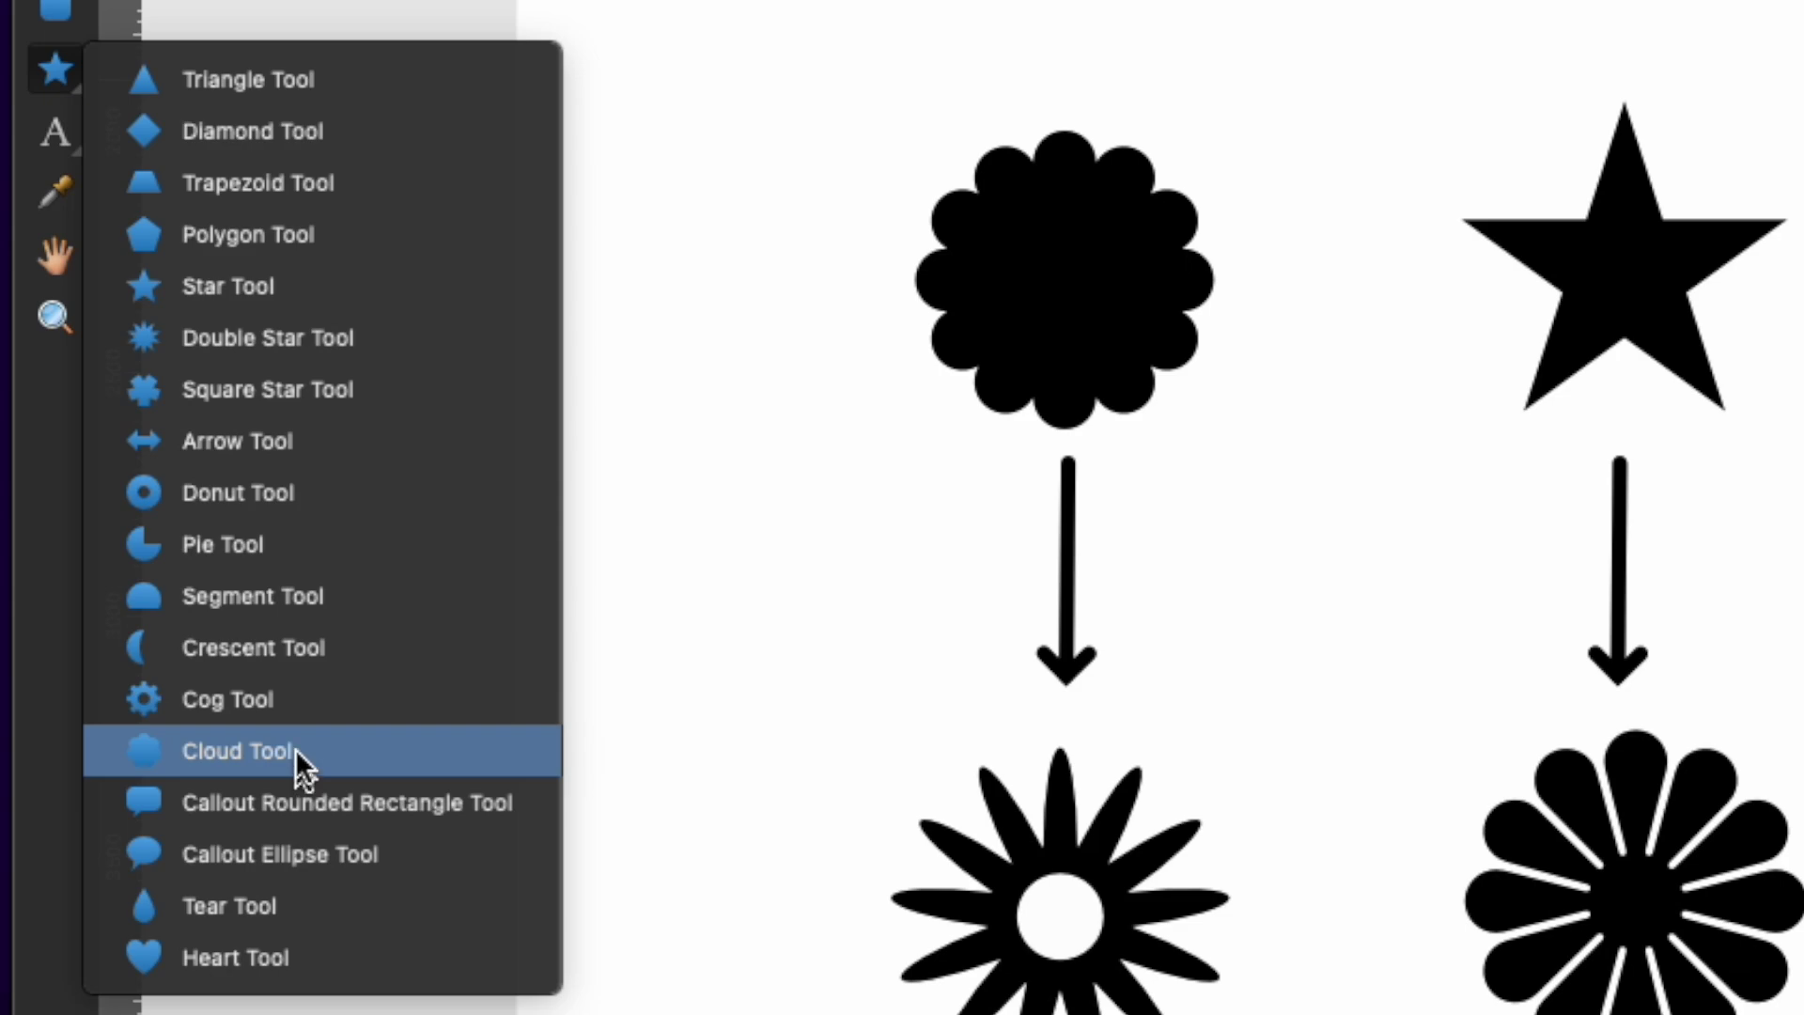
{"action": "left_click", "coordinate": [293, 395]}
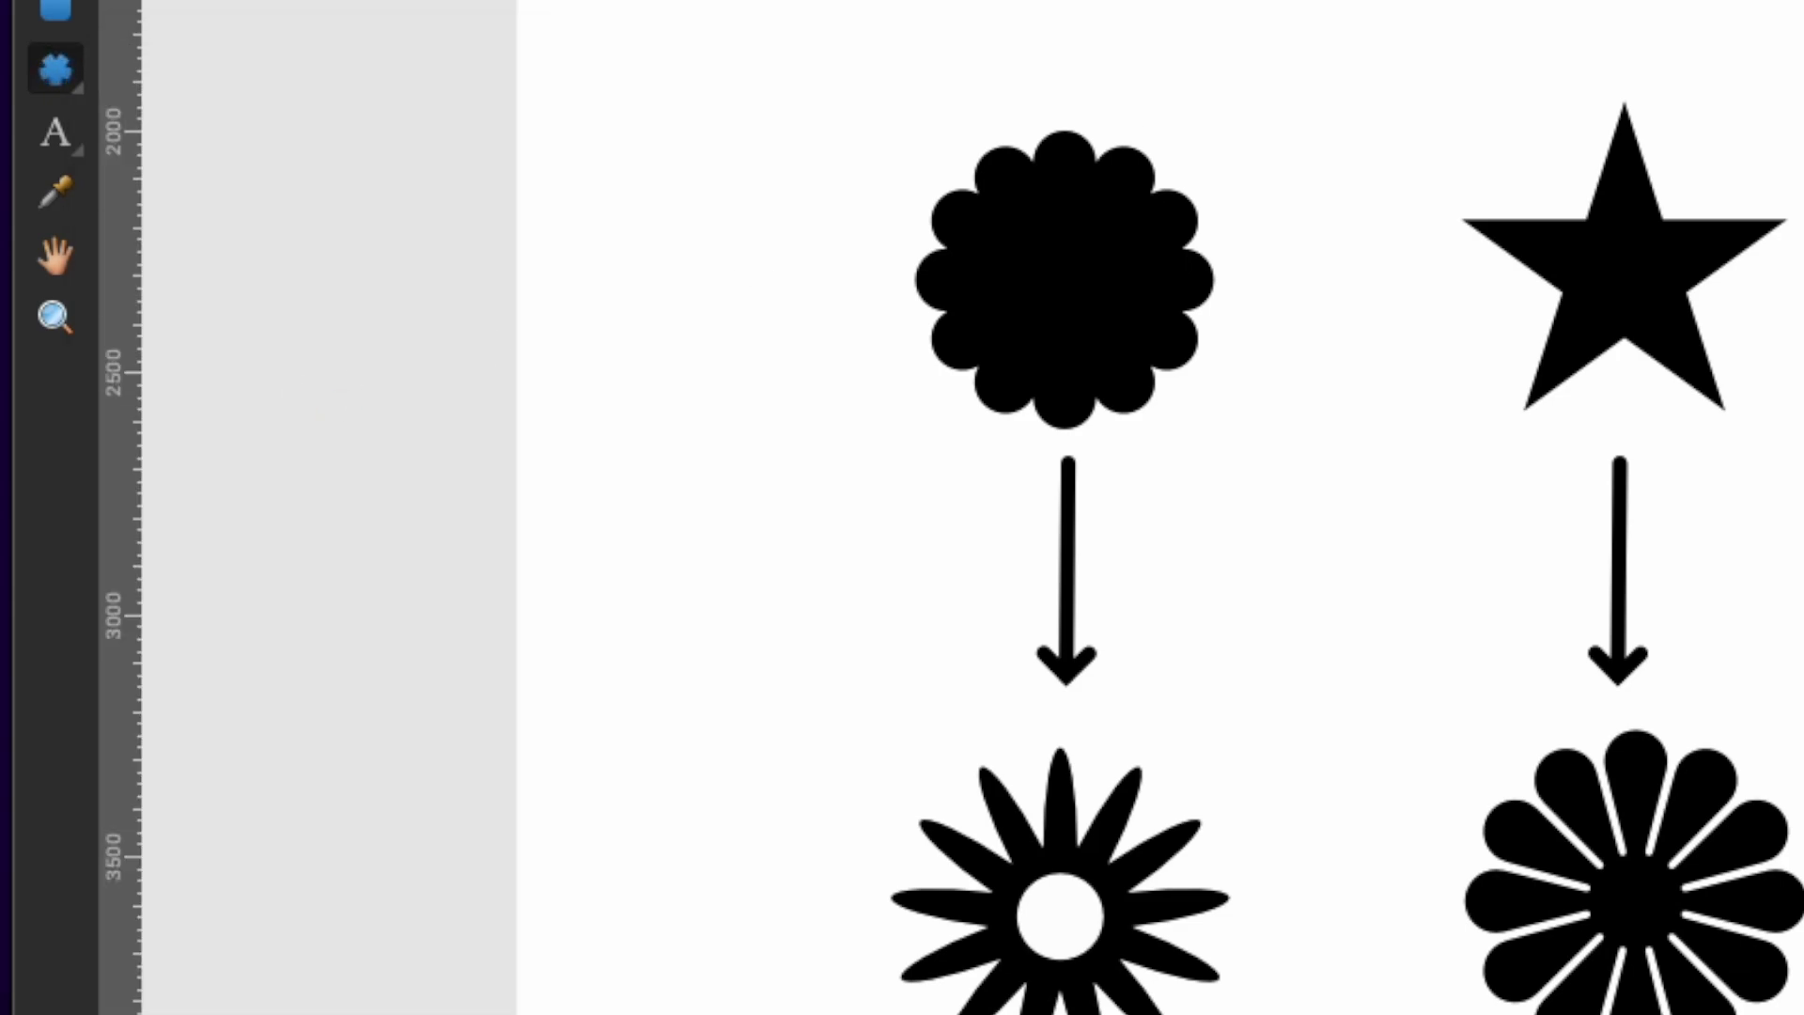
{"action": "left_click_drag", "start_coordinate": [537, 153], "coordinate": [672, 293]}
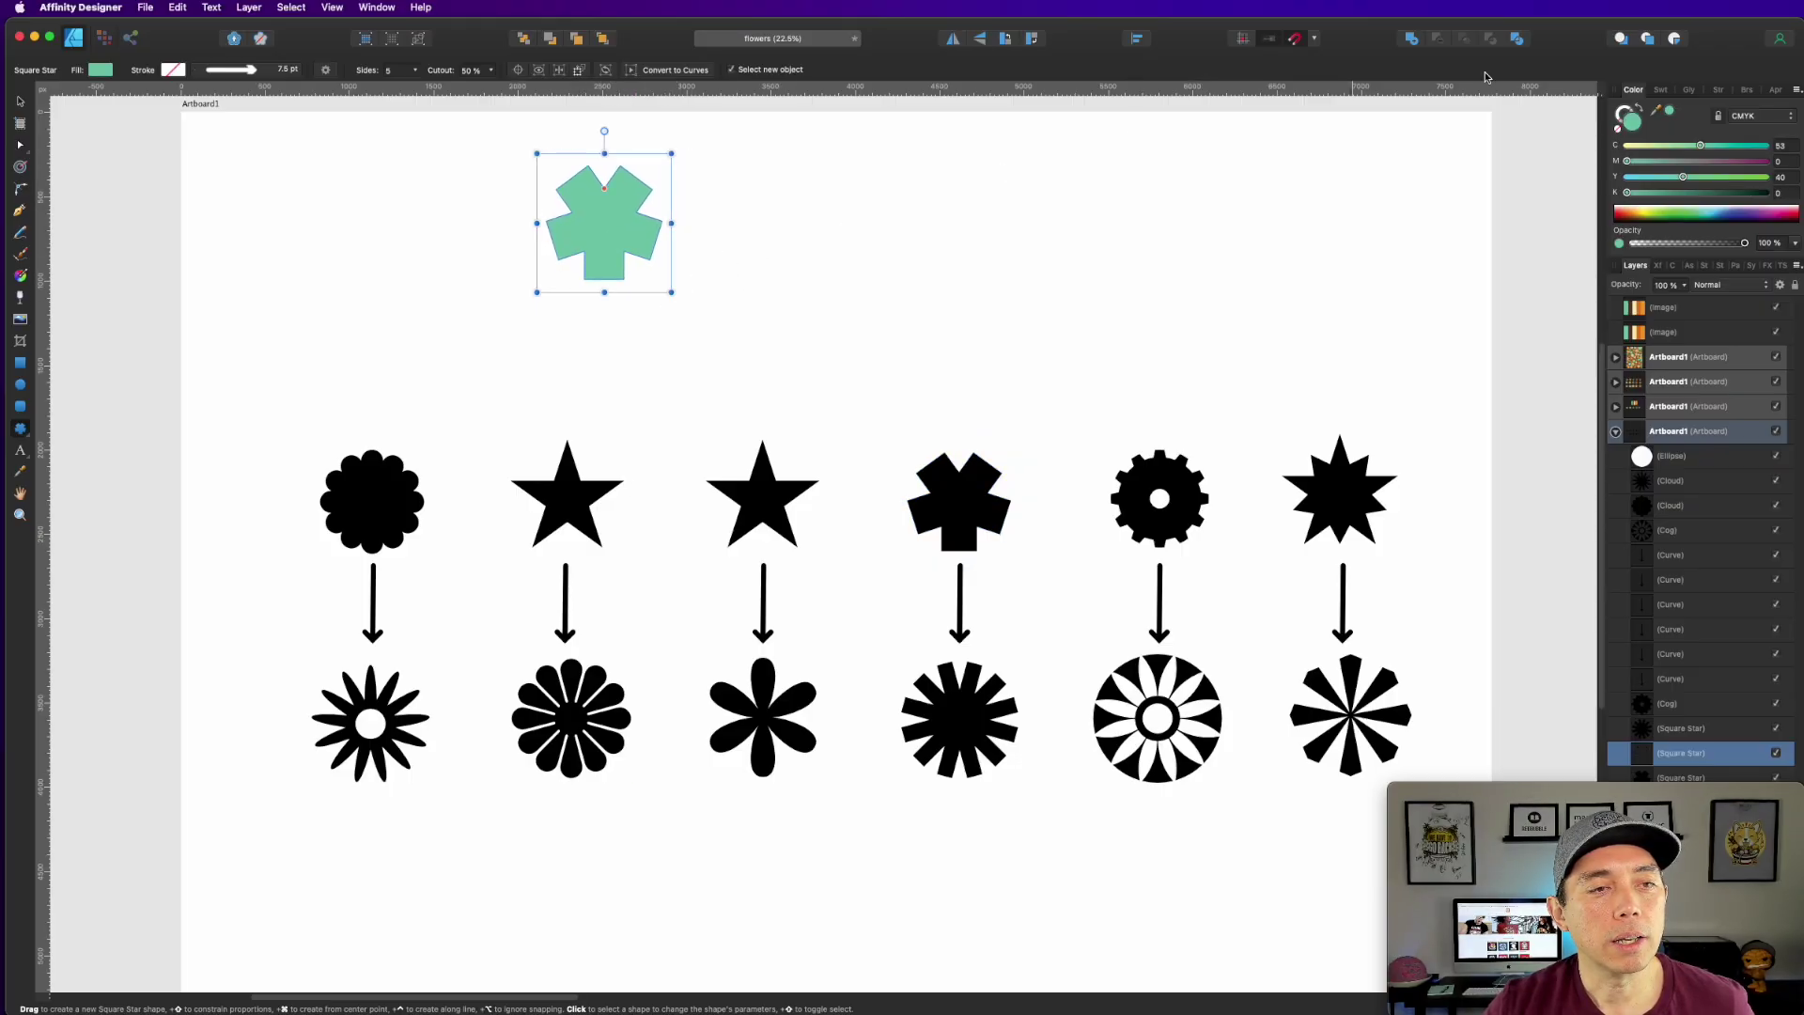
{"action": "left_click", "coordinate": [1769, 218]}
{"action": "left_click_drag", "start_coordinate": [658, 224], "coordinate": [453, 216]}
- Set the square star to 15 sides and increase its cutout for longer, thinner spokes
{"action": "left_click", "coordinate": [415, 70]}
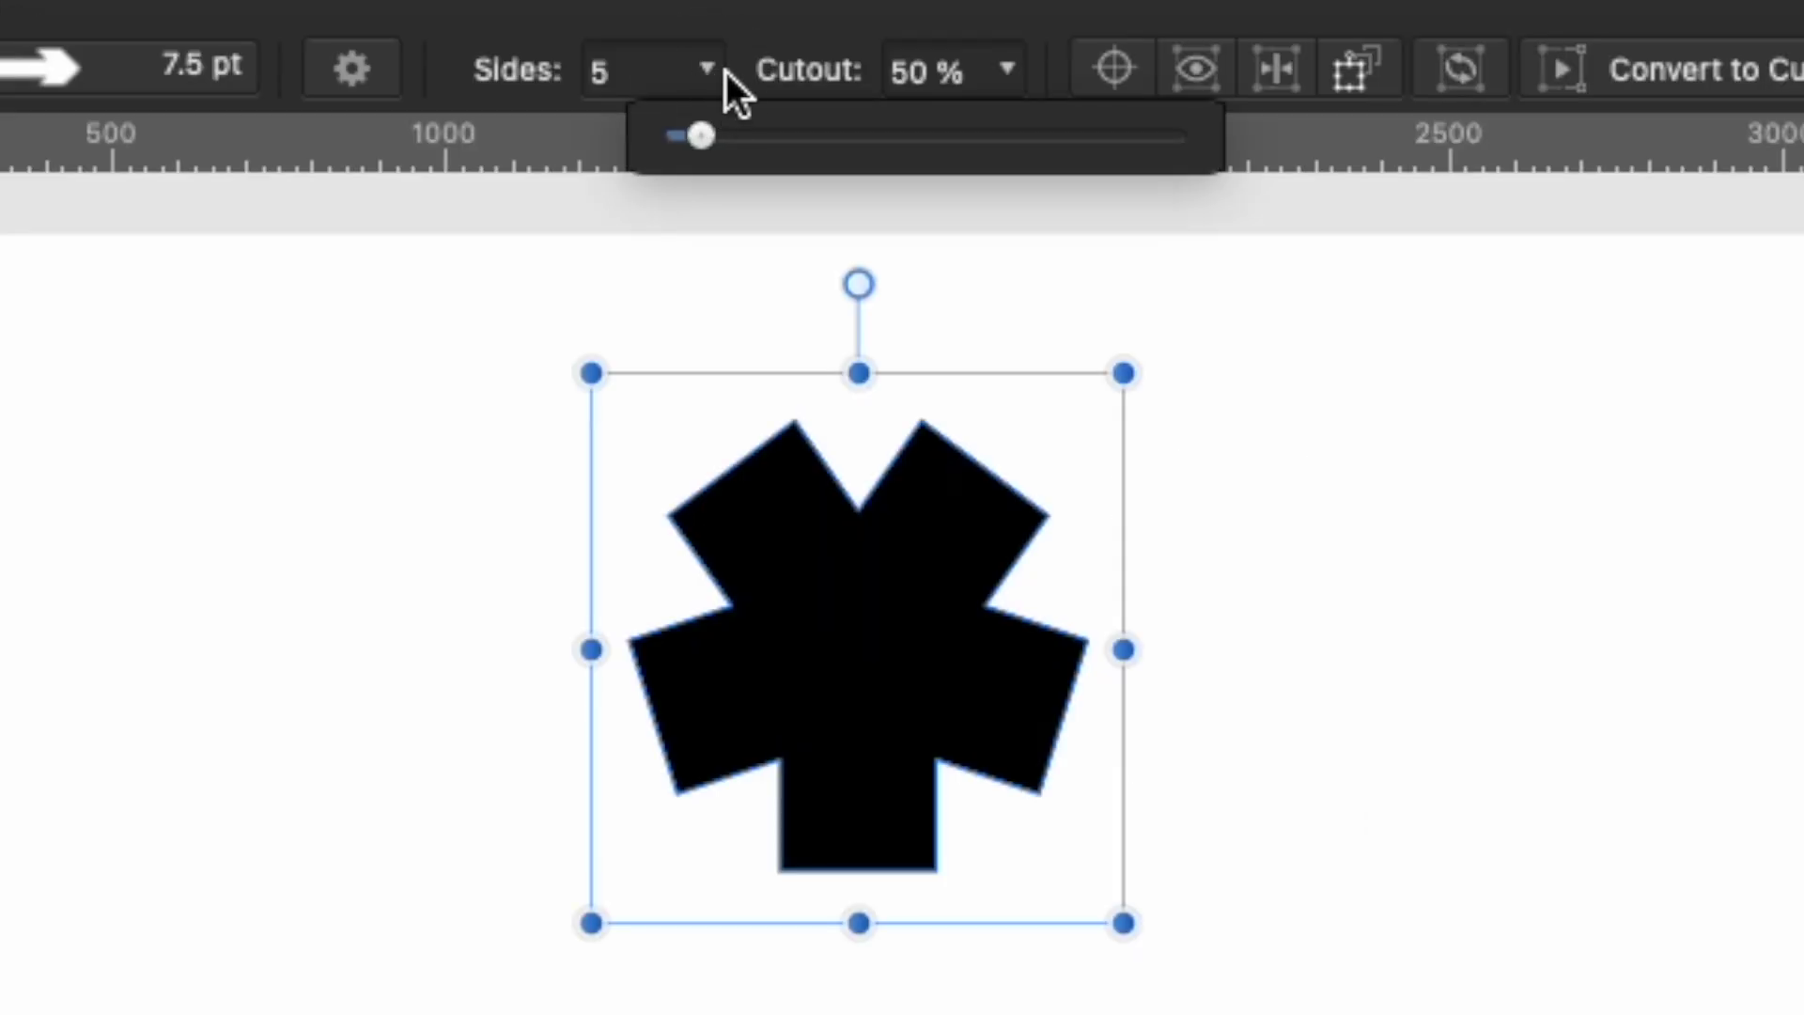
{"action": "left_click_drag", "start_coordinate": [688, 127], "coordinate": [806, 143]}
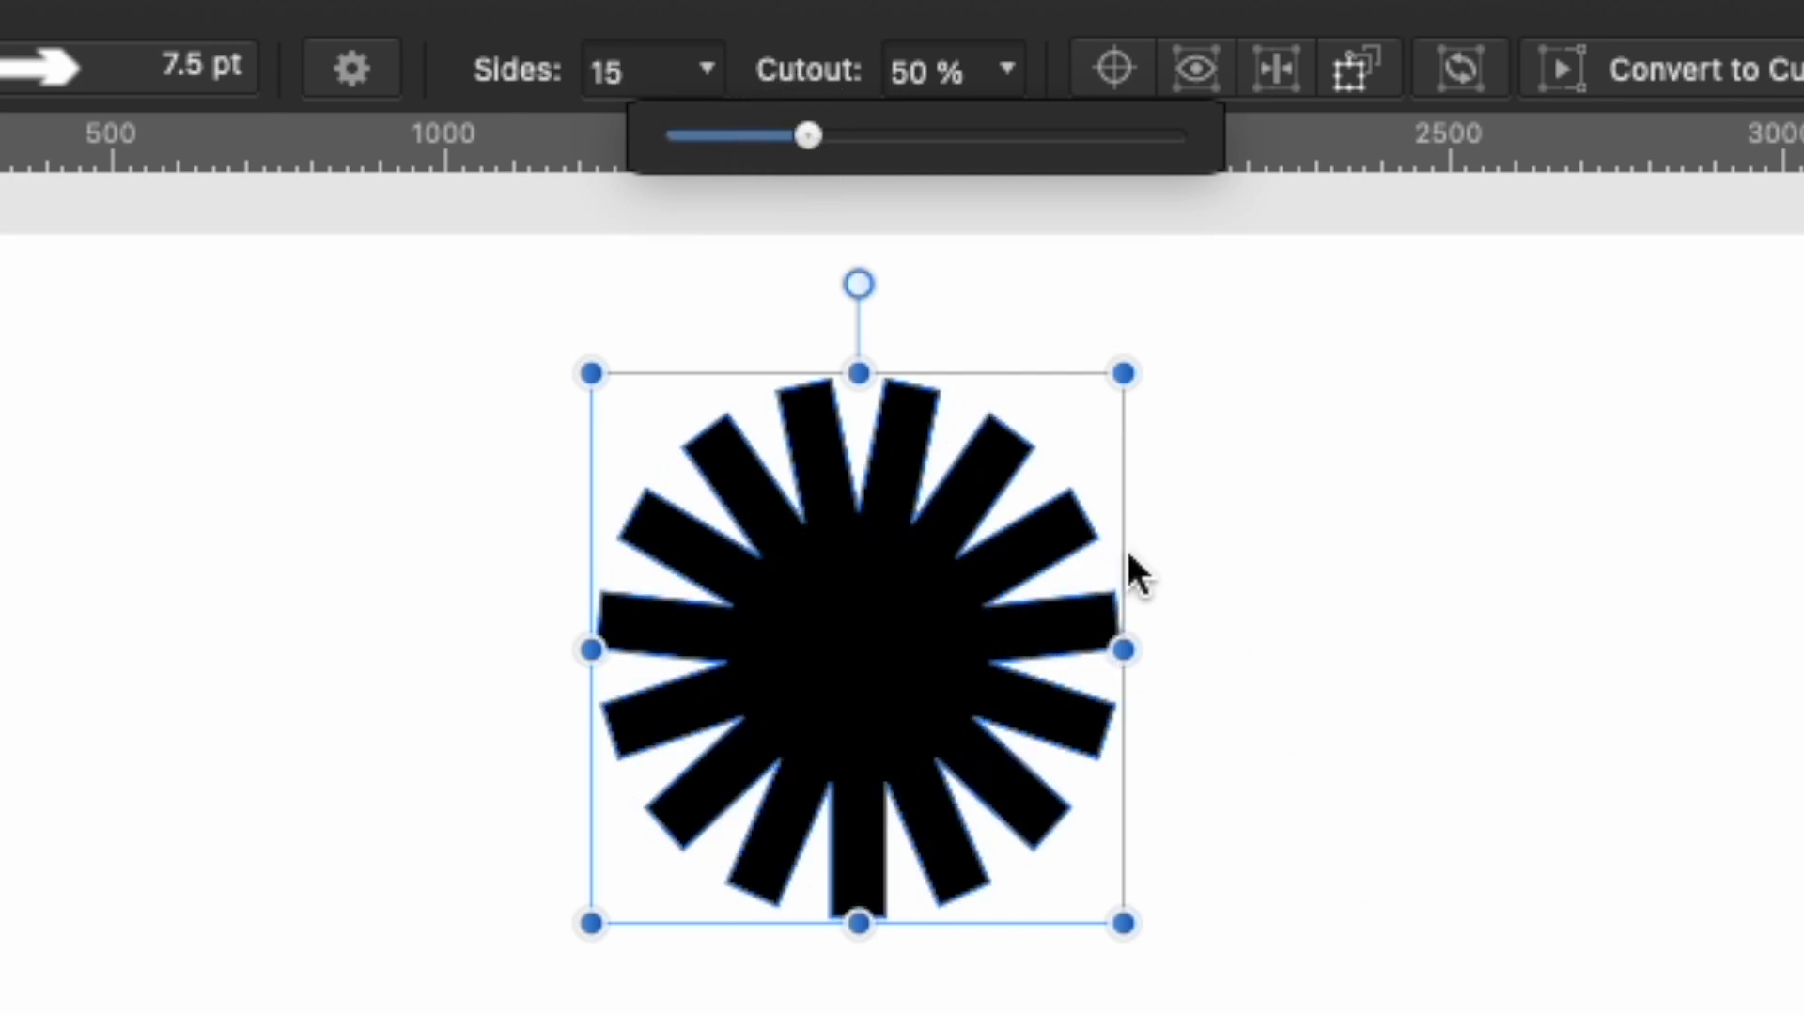
{"action": "left_click", "coordinate": [1018, 70]}
{"action": "left_click_drag", "start_coordinate": [1002, 134], "coordinate": [1079, 182]}
{"action": "left_click", "coordinate": [1482, 713]}
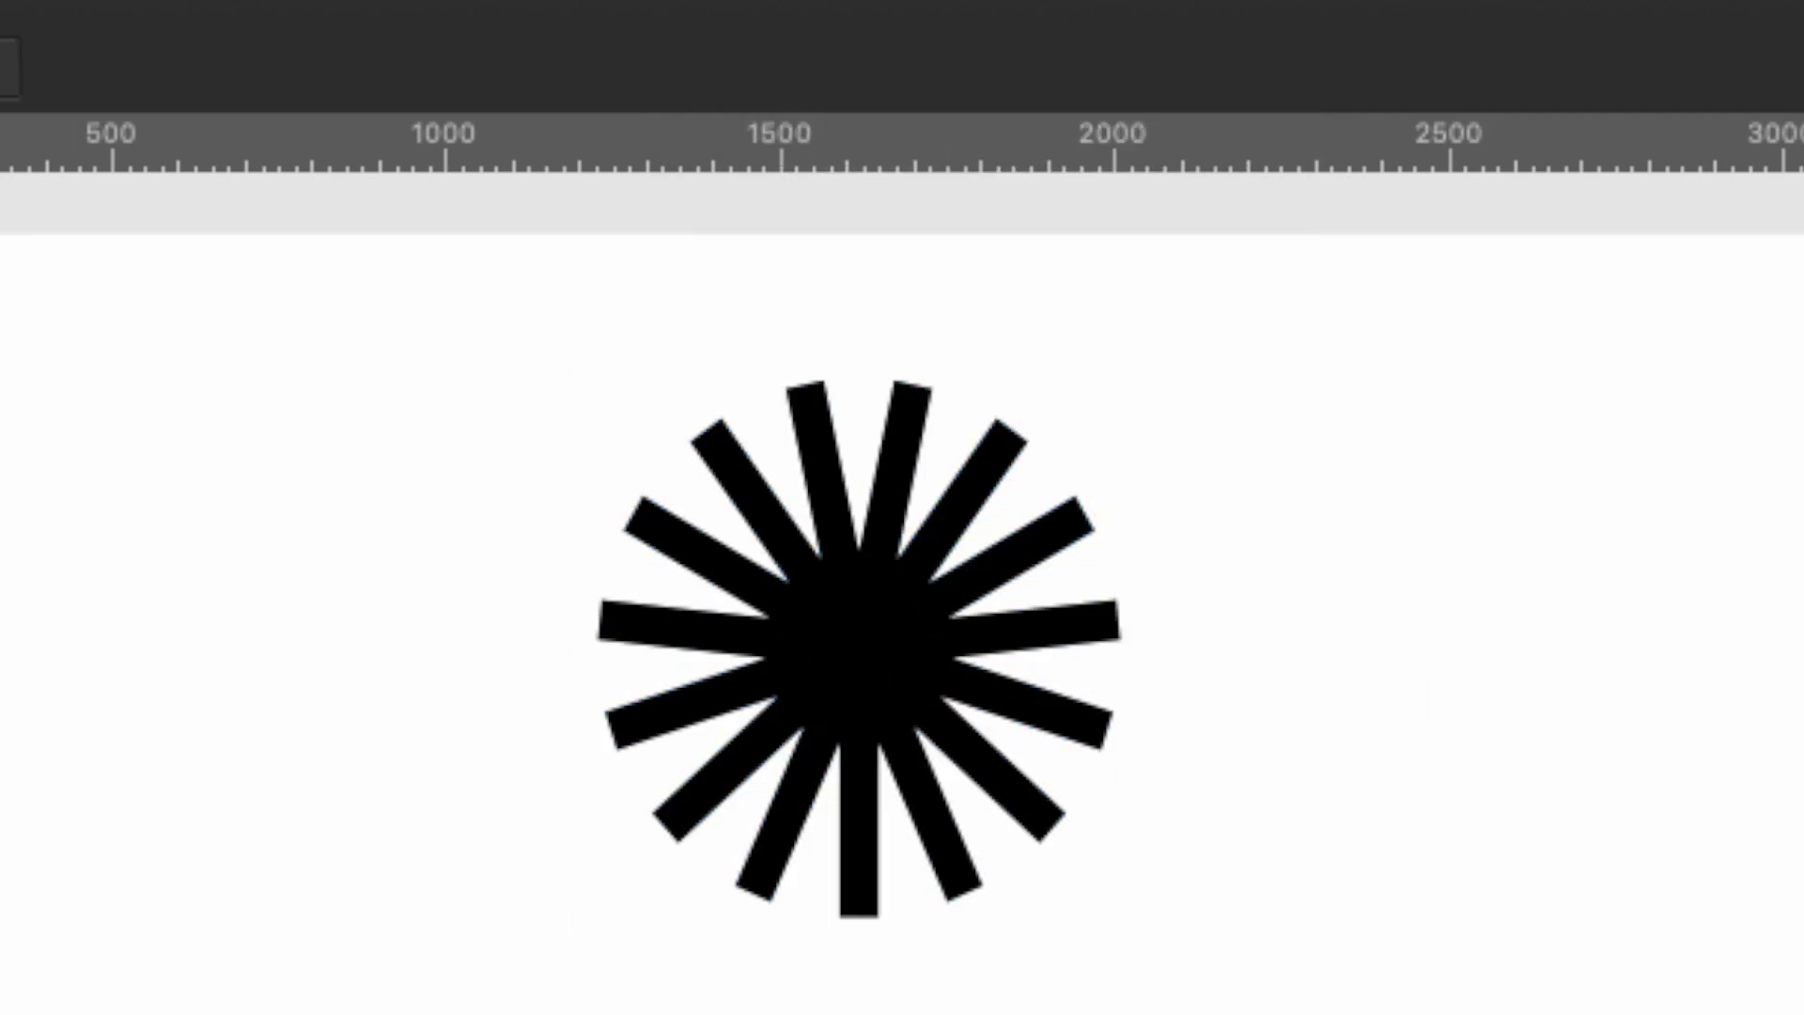
- Draw a small green circle centred on the spoked flower and select both shapes
{"action": "key", "text": "m"}
{"action": "left_click_drag", "start_coordinate": [826, 612], "coordinate": [937, 718]}
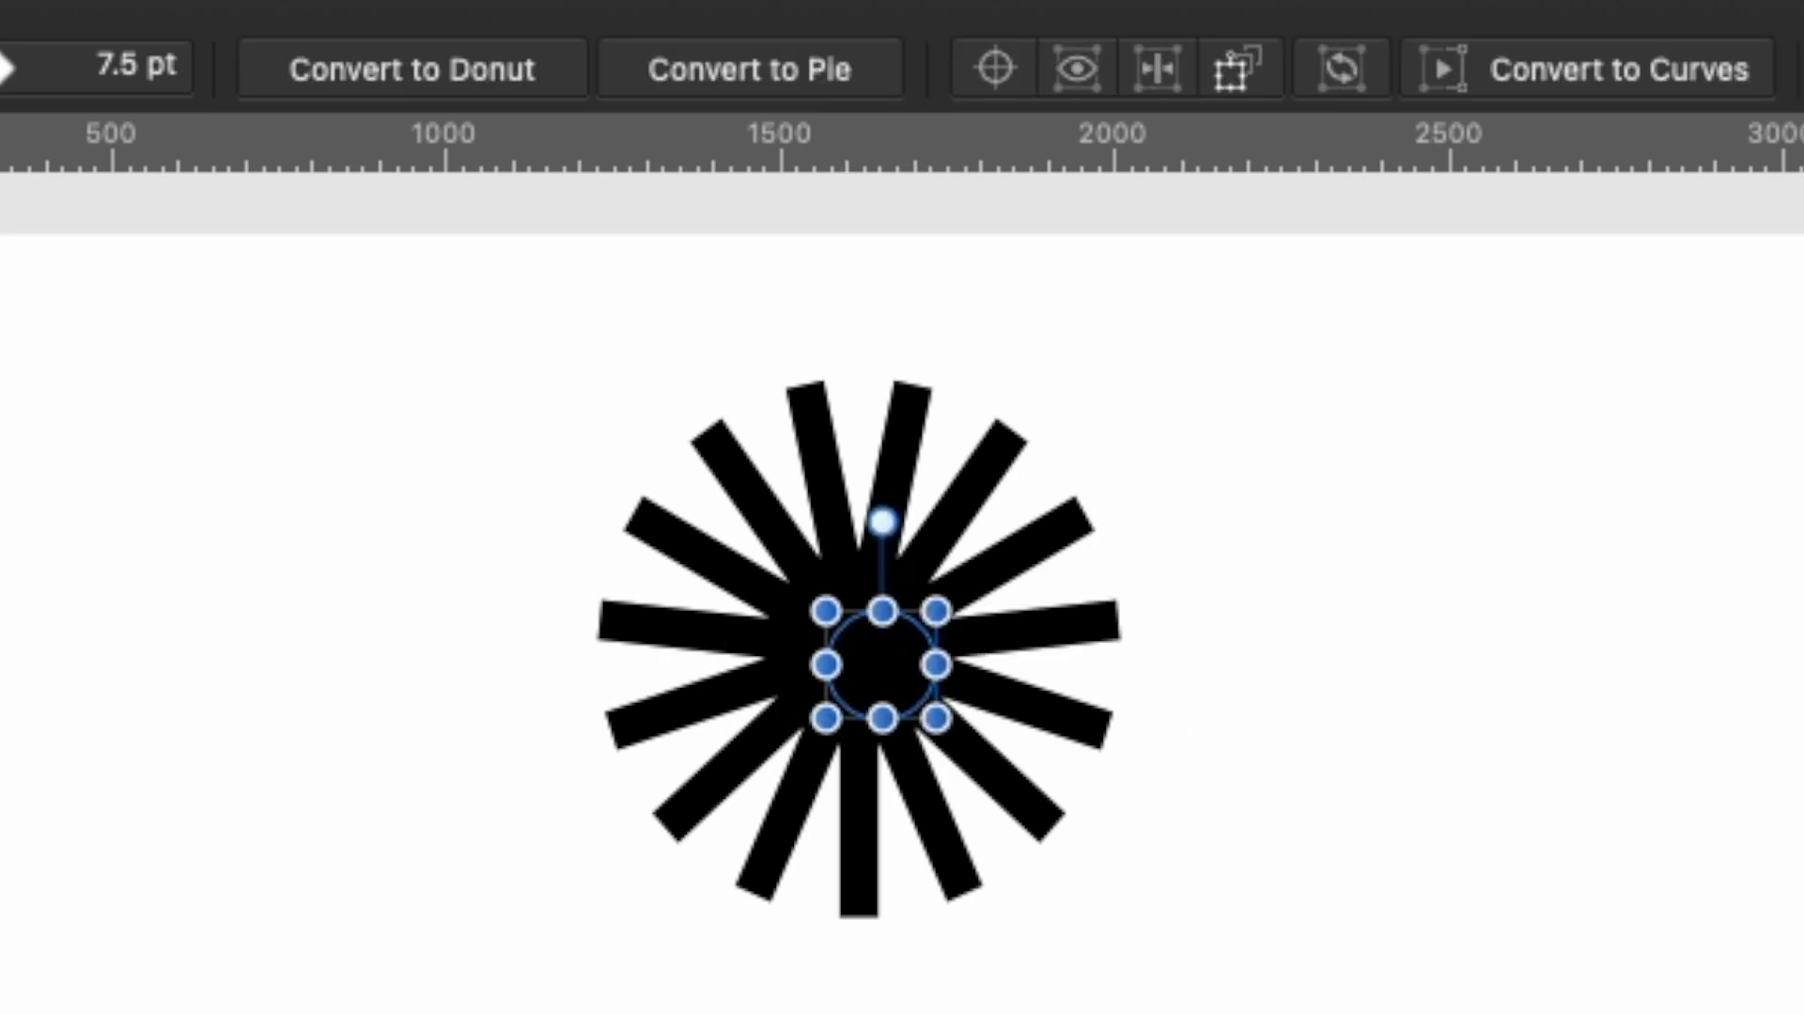
{"action": "left_click_drag", "start_coordinate": [874, 704], "coordinate": [849, 690]}
{"action": "key", "text": "Escape"}
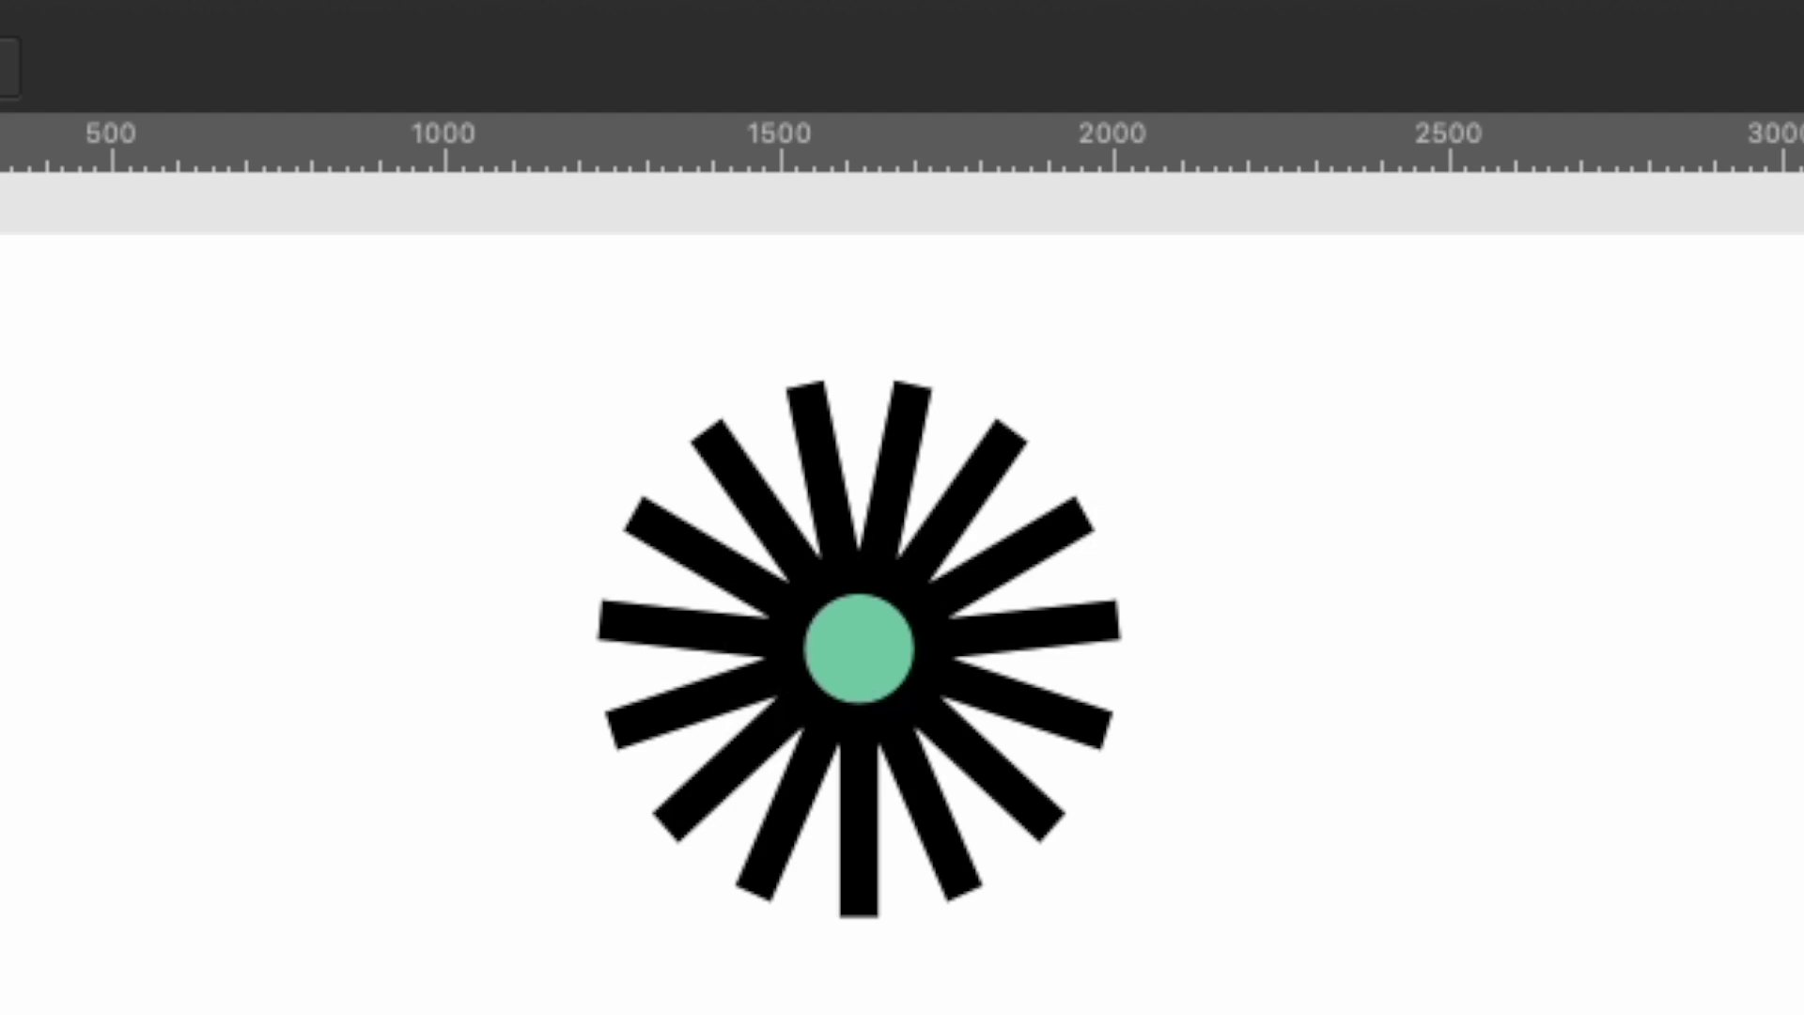
{"action": "left_click_drag", "start_coordinate": [430, 308], "coordinate": [1673, 1006]}
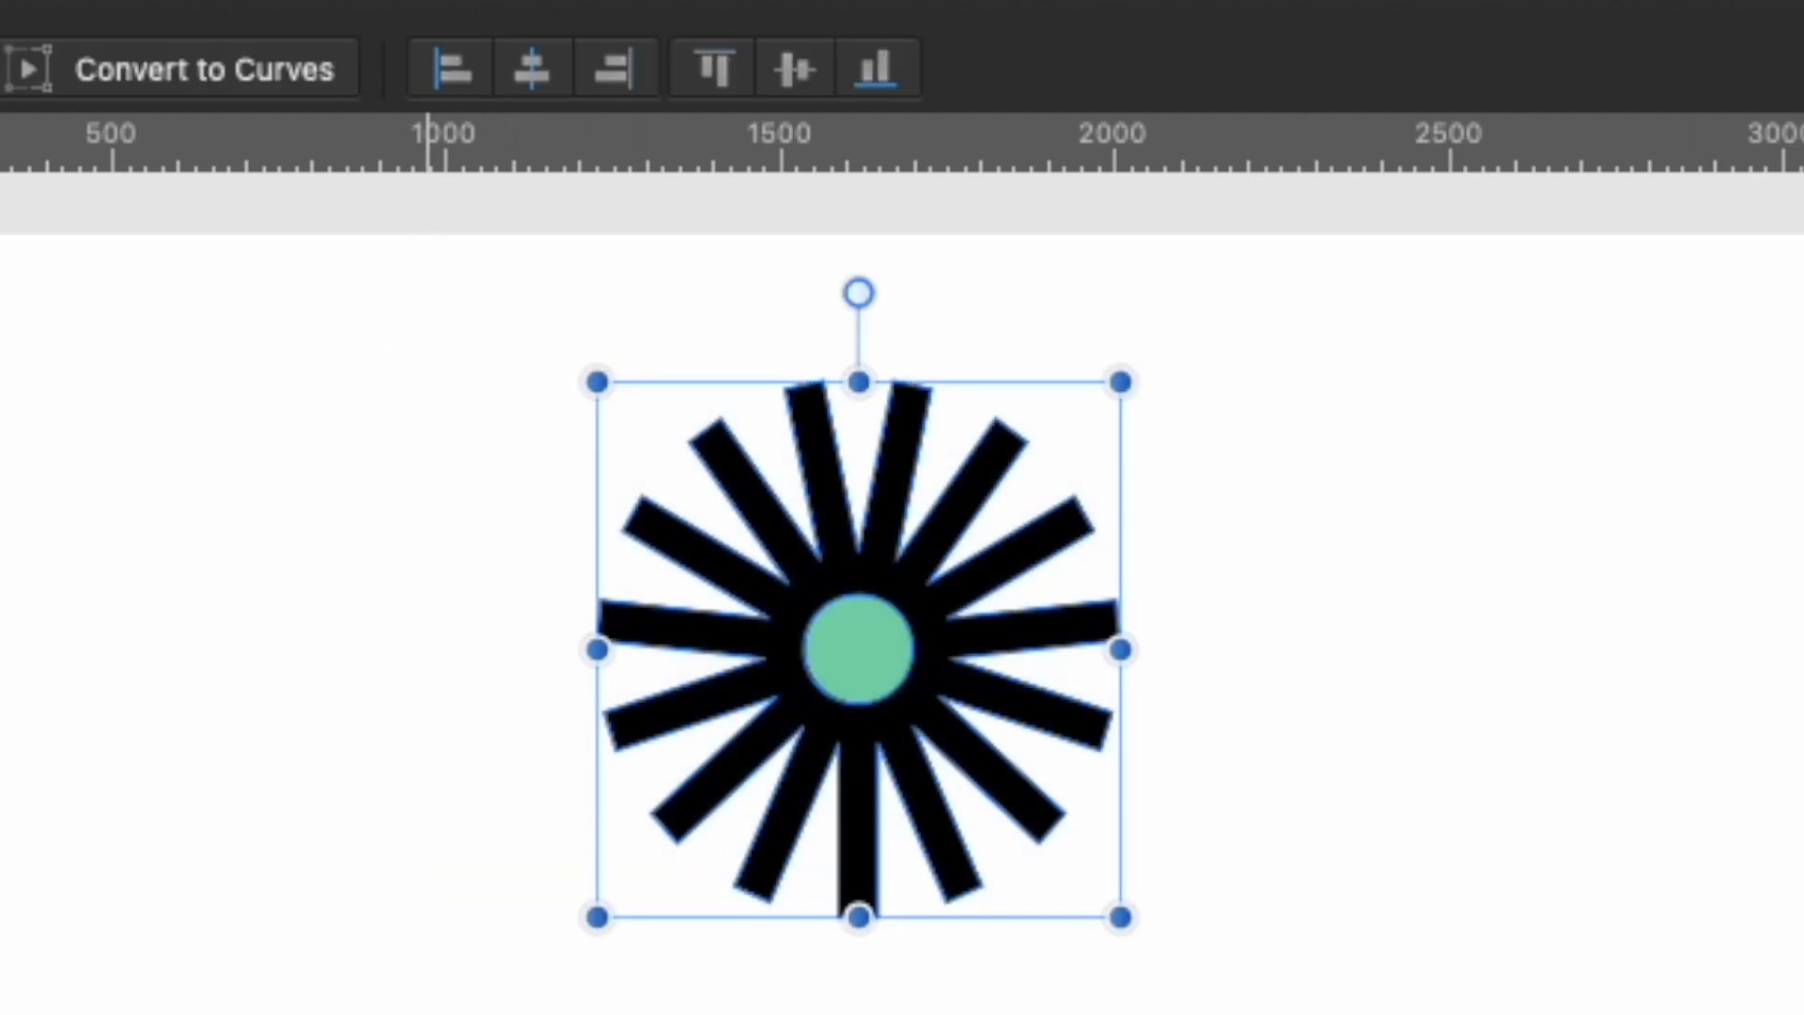
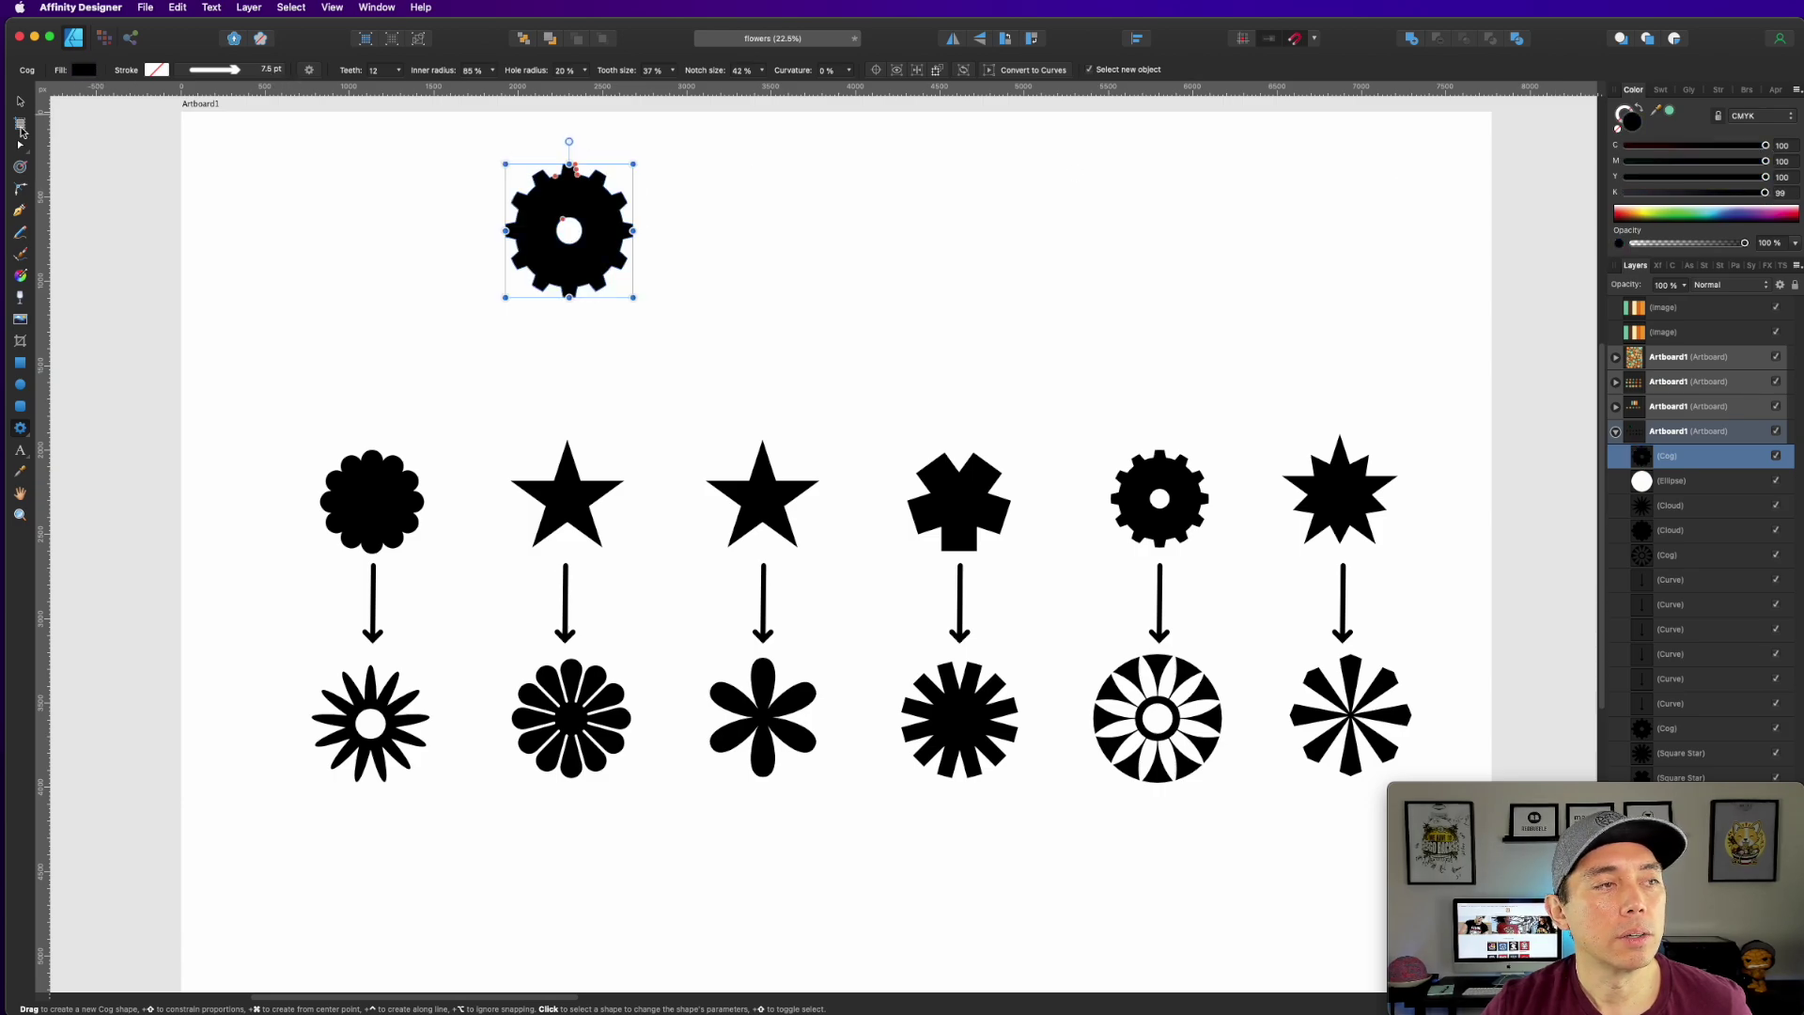
- Shift the black cog left and give it 18 teeth with an inner radius of 32%
{"action": "key", "text": "v"}
{"action": "left_click_drag", "start_coordinate": [600, 241], "coordinate": [519, 217]}
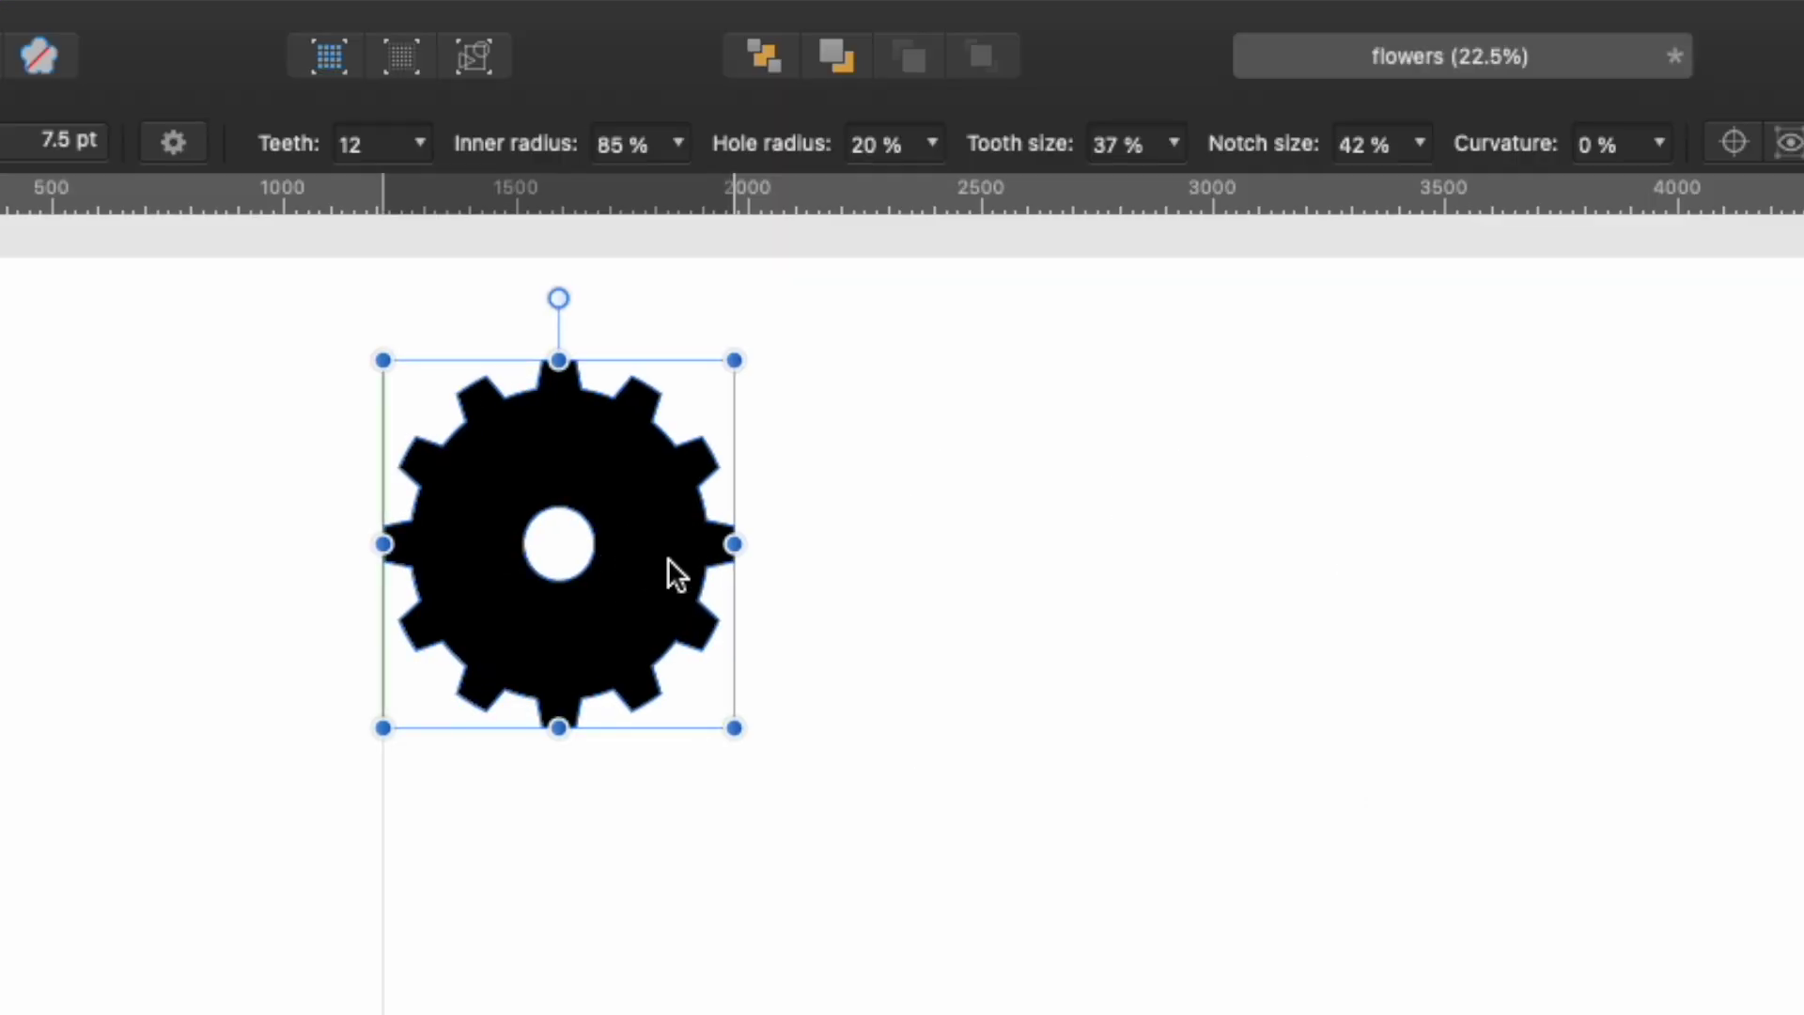
{"action": "left_click", "coordinate": [399, 70]}
{"action": "left_click_drag", "start_coordinate": [418, 188], "coordinate": [465, 210]}
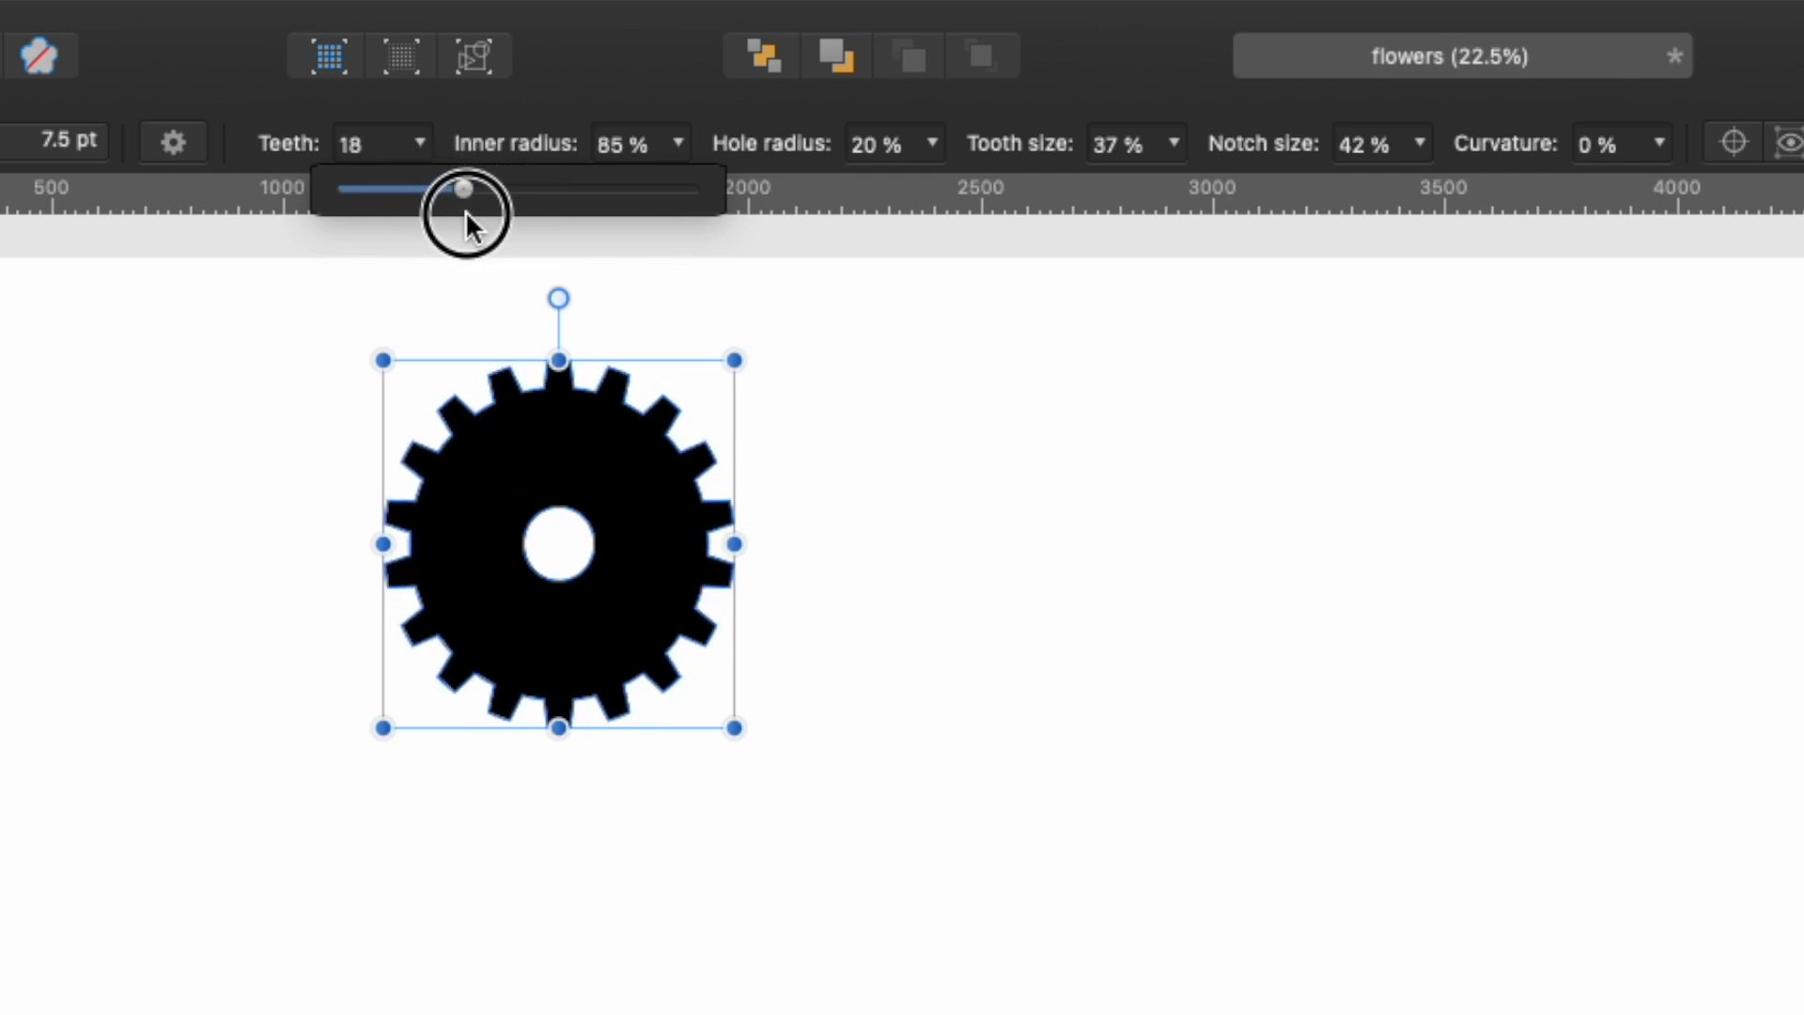
{"action": "left_click", "coordinate": [679, 146]}
{"action": "left_click_drag", "start_coordinate": [660, 188], "coordinate": [447, 199]}
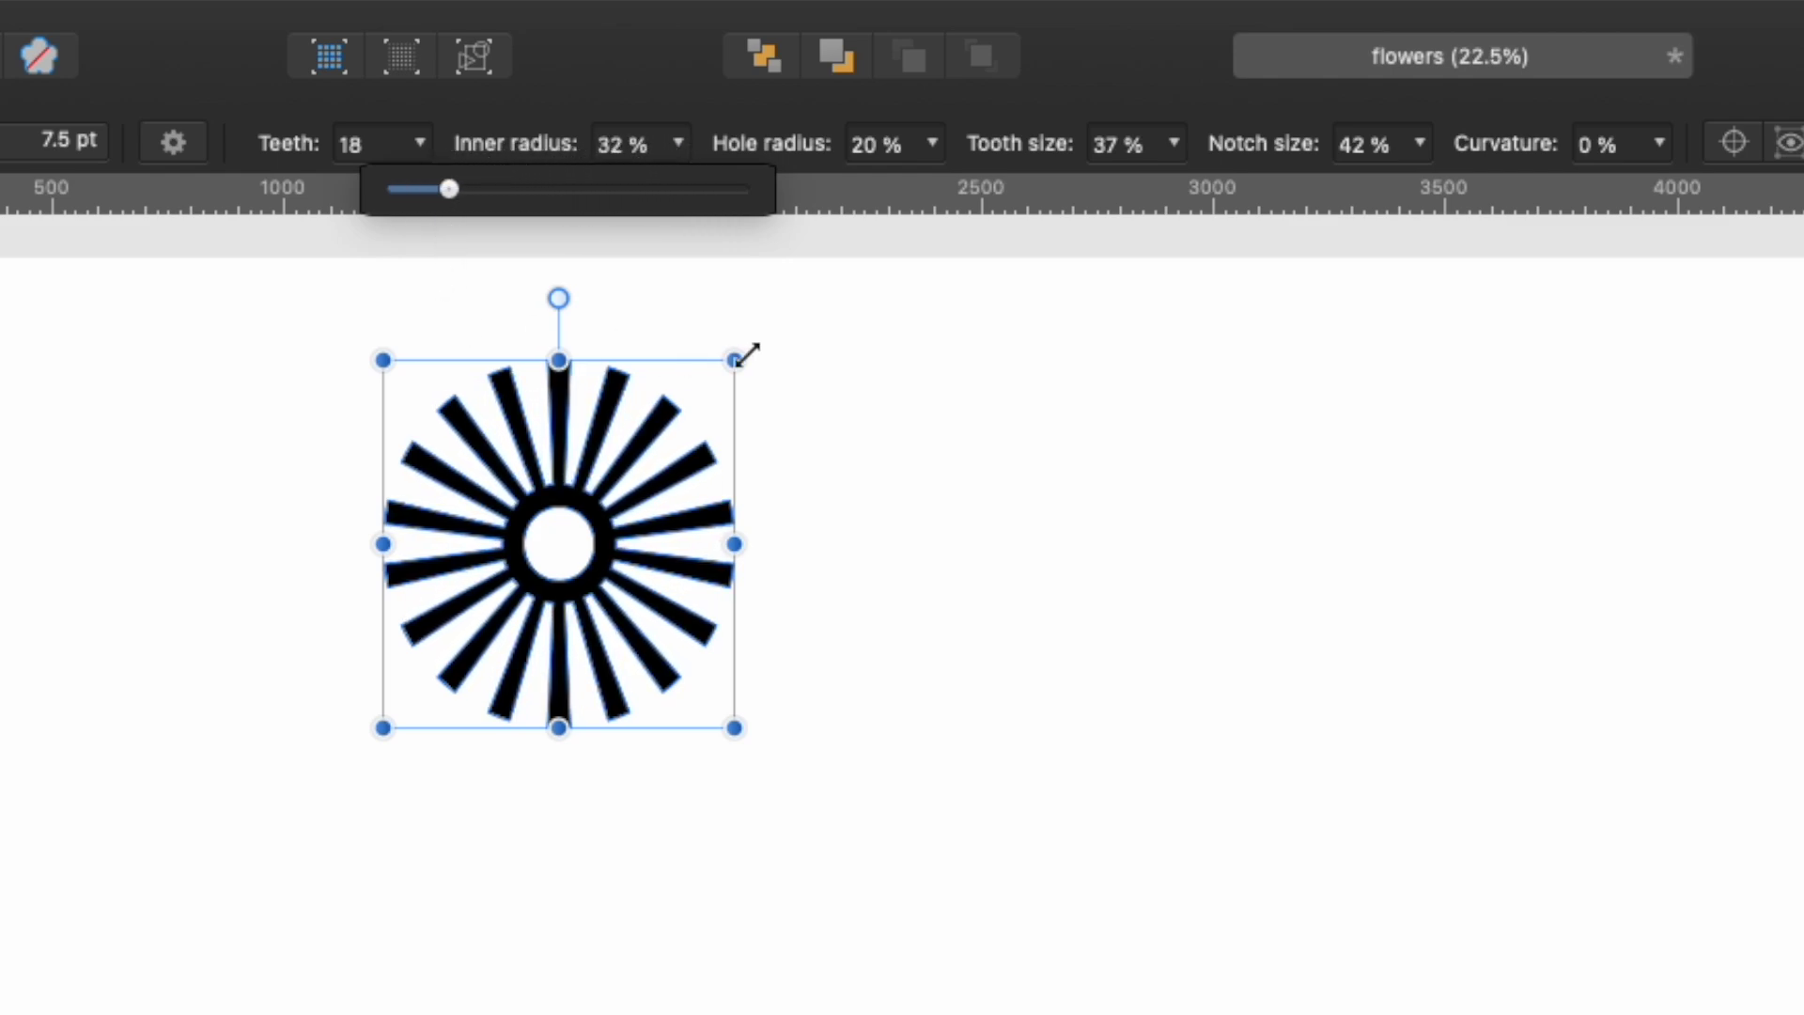
- Keep the cog's hole radius at 20% and set its tooth size to 45%
{"action": "left_click", "coordinate": [932, 142]}
{"action": "mouse_move", "coordinate": [922, 189]}
{"action": "left_mouse_down"}
{"action": "mouse_move", "coordinate": [1034, 200]}
{"action": "mouse_move", "coordinate": [916, 214]}
{"action": "mouse_move", "coordinate": [932, 212]}
{"action": "left_mouse_up"}
{"action": "left_click", "coordinate": [1173, 142]}
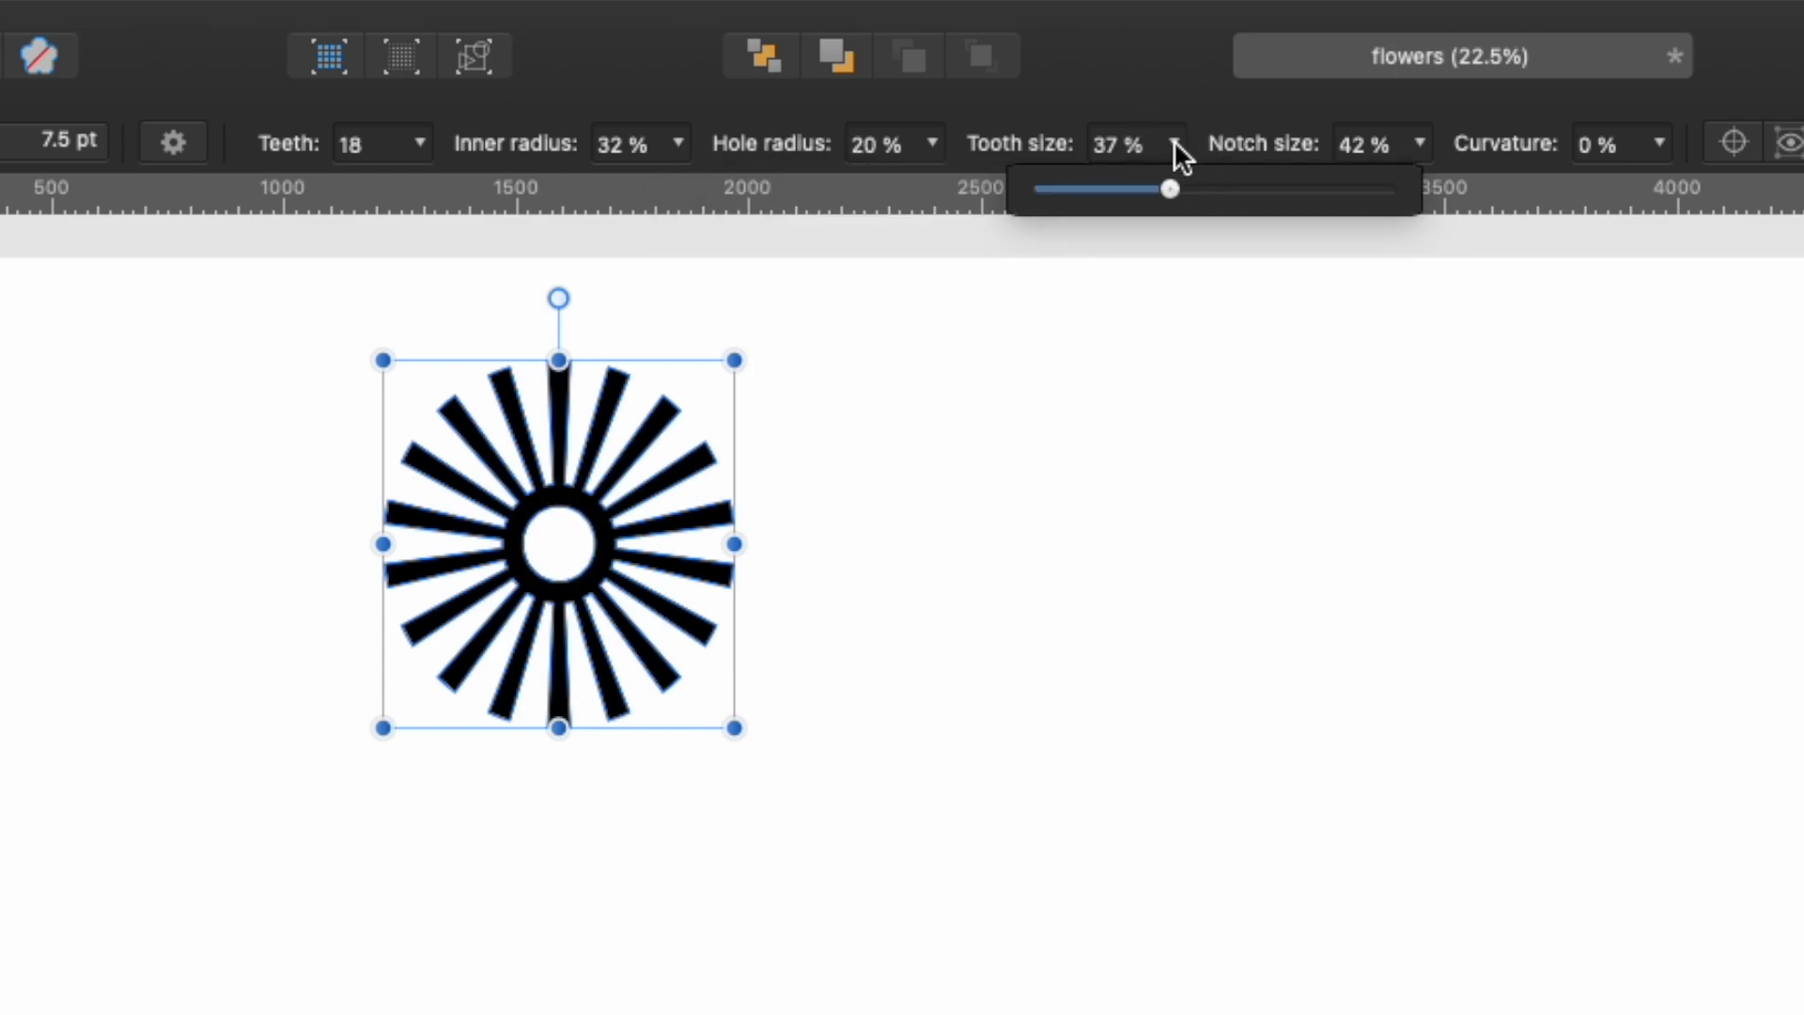
{"action": "mouse_move", "coordinate": [1163, 179]}
{"action": "left_mouse_down"}
{"action": "mouse_move", "coordinate": [1248, 188]}
{"action": "mouse_move", "coordinate": [1198, 188]}
{"action": "left_mouse_up"}
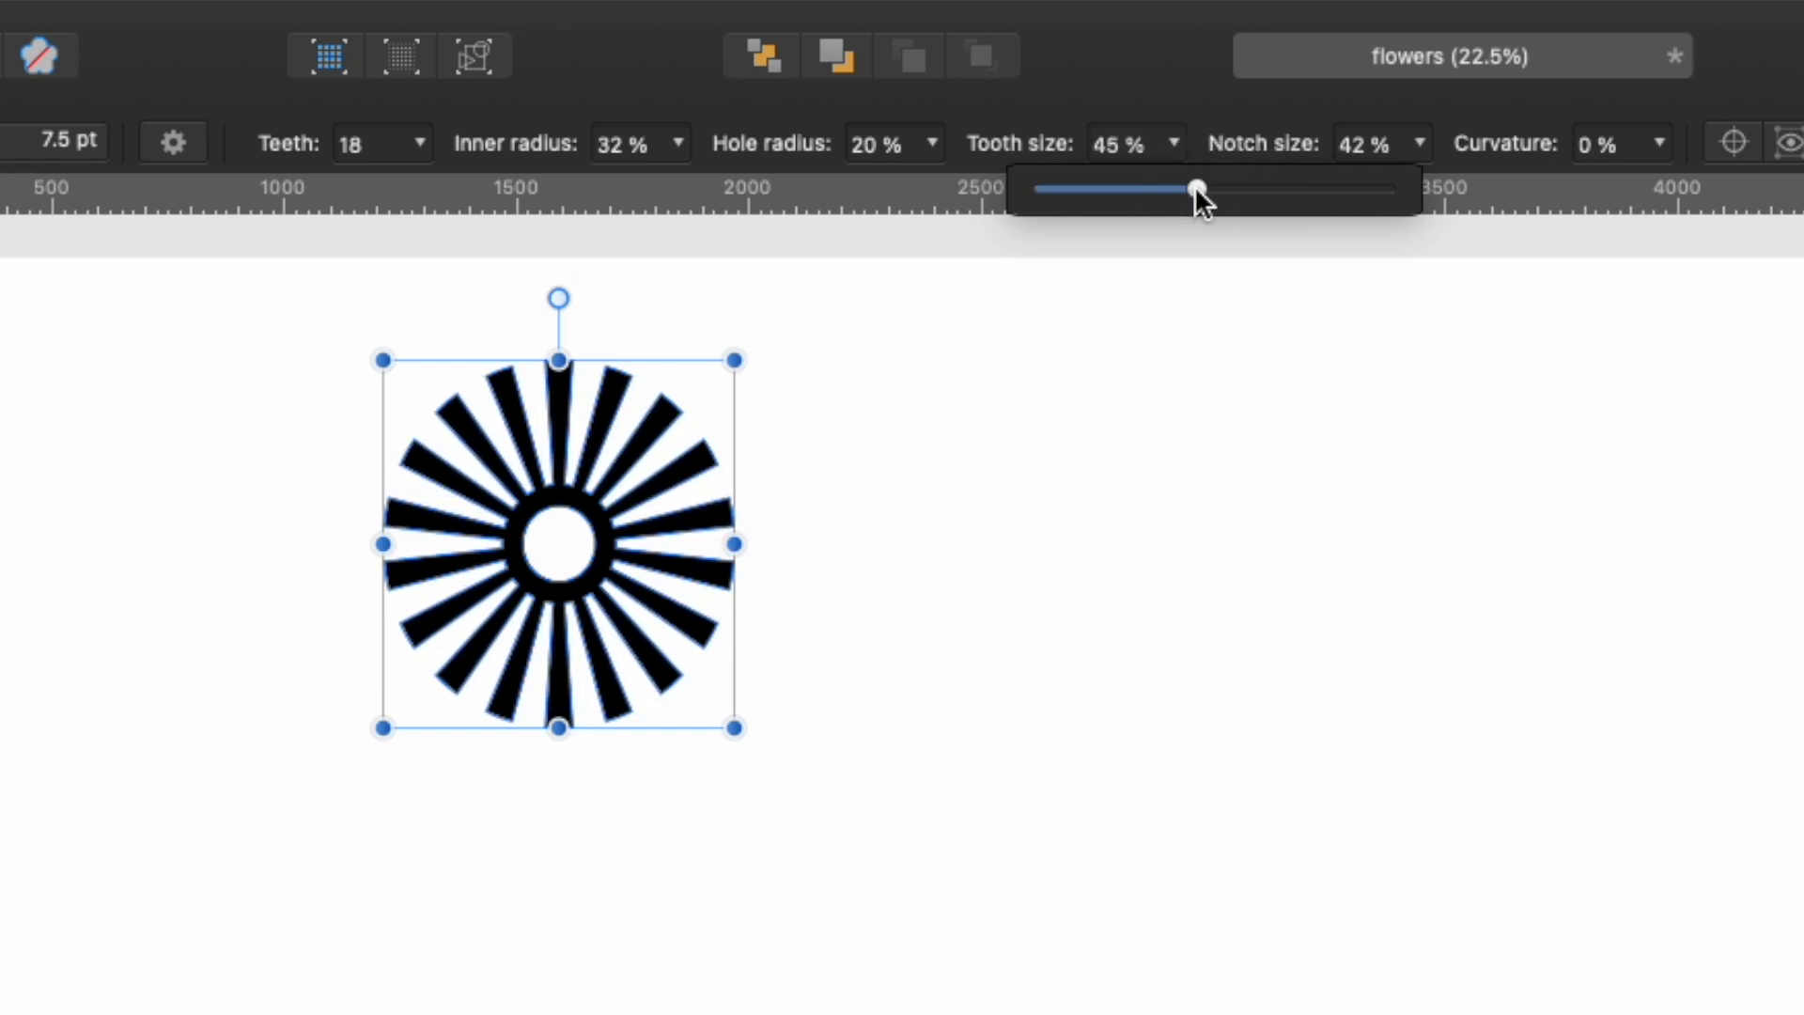
- Set the cog's curvature to -100%, its hole radius to 22% and its tooth size to 100%
{"action": "left_click", "coordinate": [1658, 161]}
{"action": "left_click_drag", "start_coordinate": [1649, 181], "coordinate": [1490, 188]}
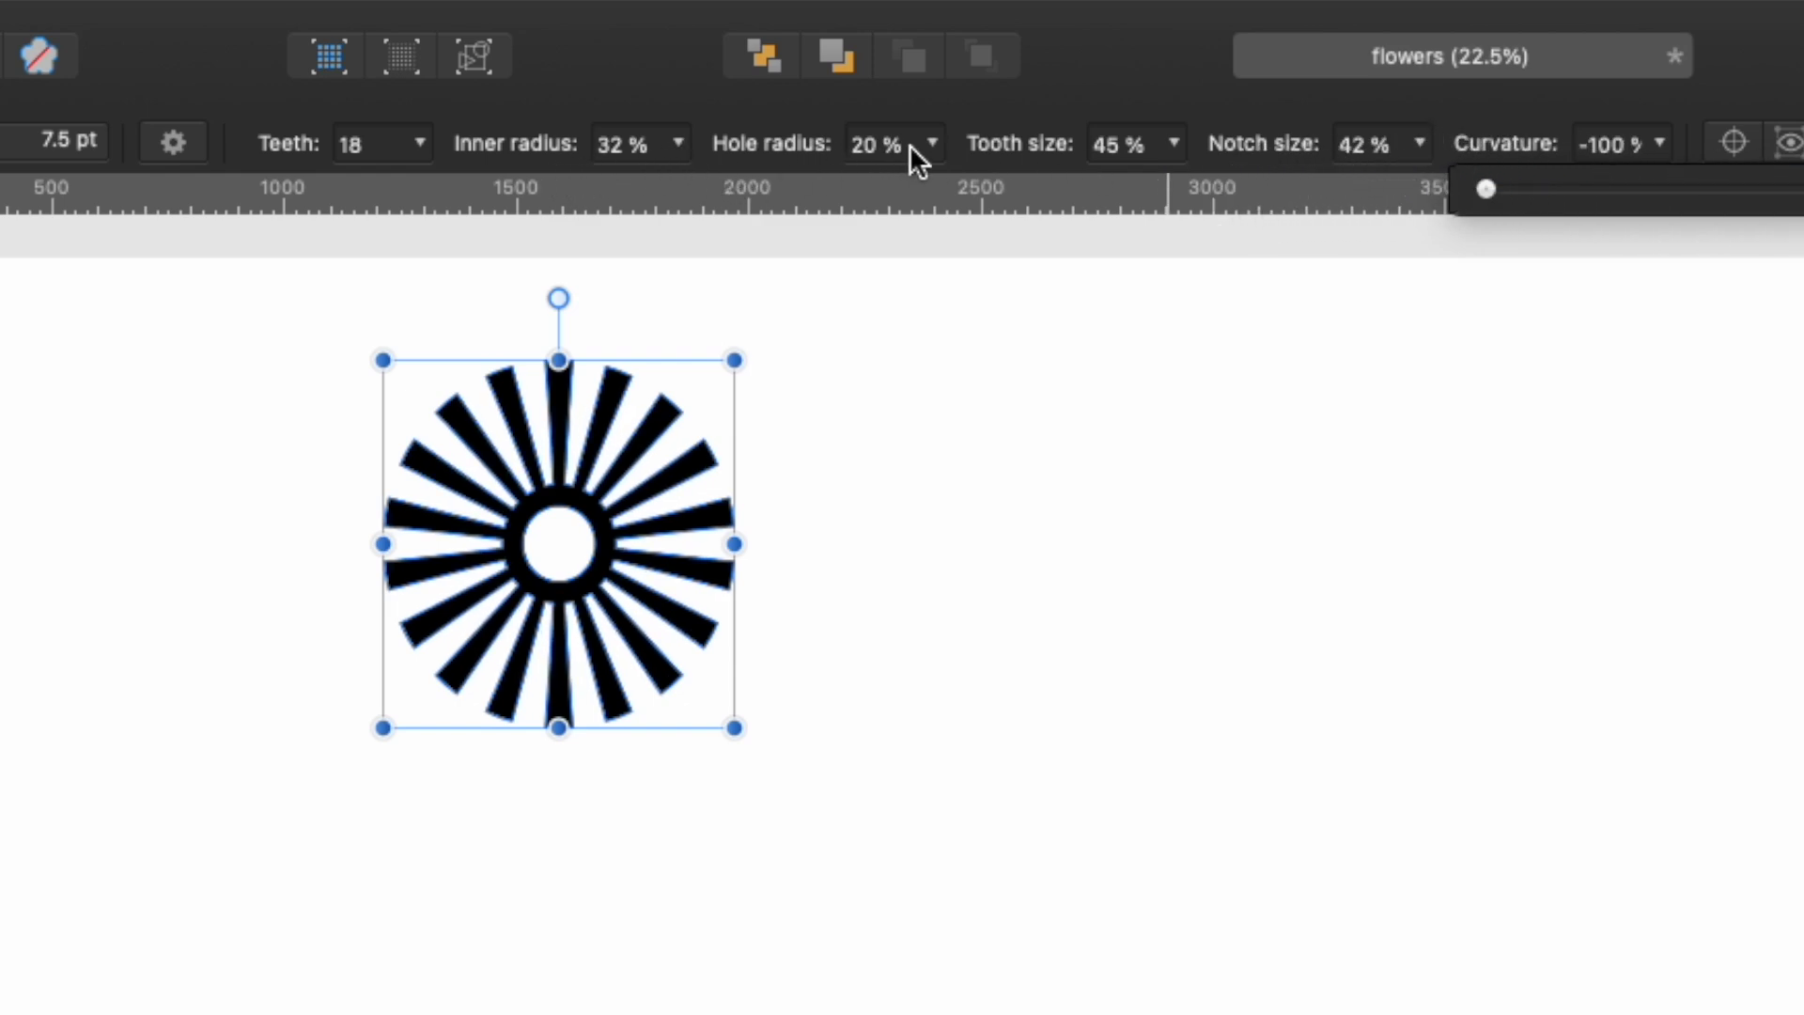
{"action": "left_click", "coordinate": [934, 144]}
{"action": "mouse_move", "coordinate": [925, 189]}
{"action": "left_mouse_down"}
{"action": "mouse_move", "coordinate": [887, 187]}
{"action": "mouse_move", "coordinate": [1010, 185]}
{"action": "mouse_move", "coordinate": [941, 189]}
{"action": "left_mouse_up"}
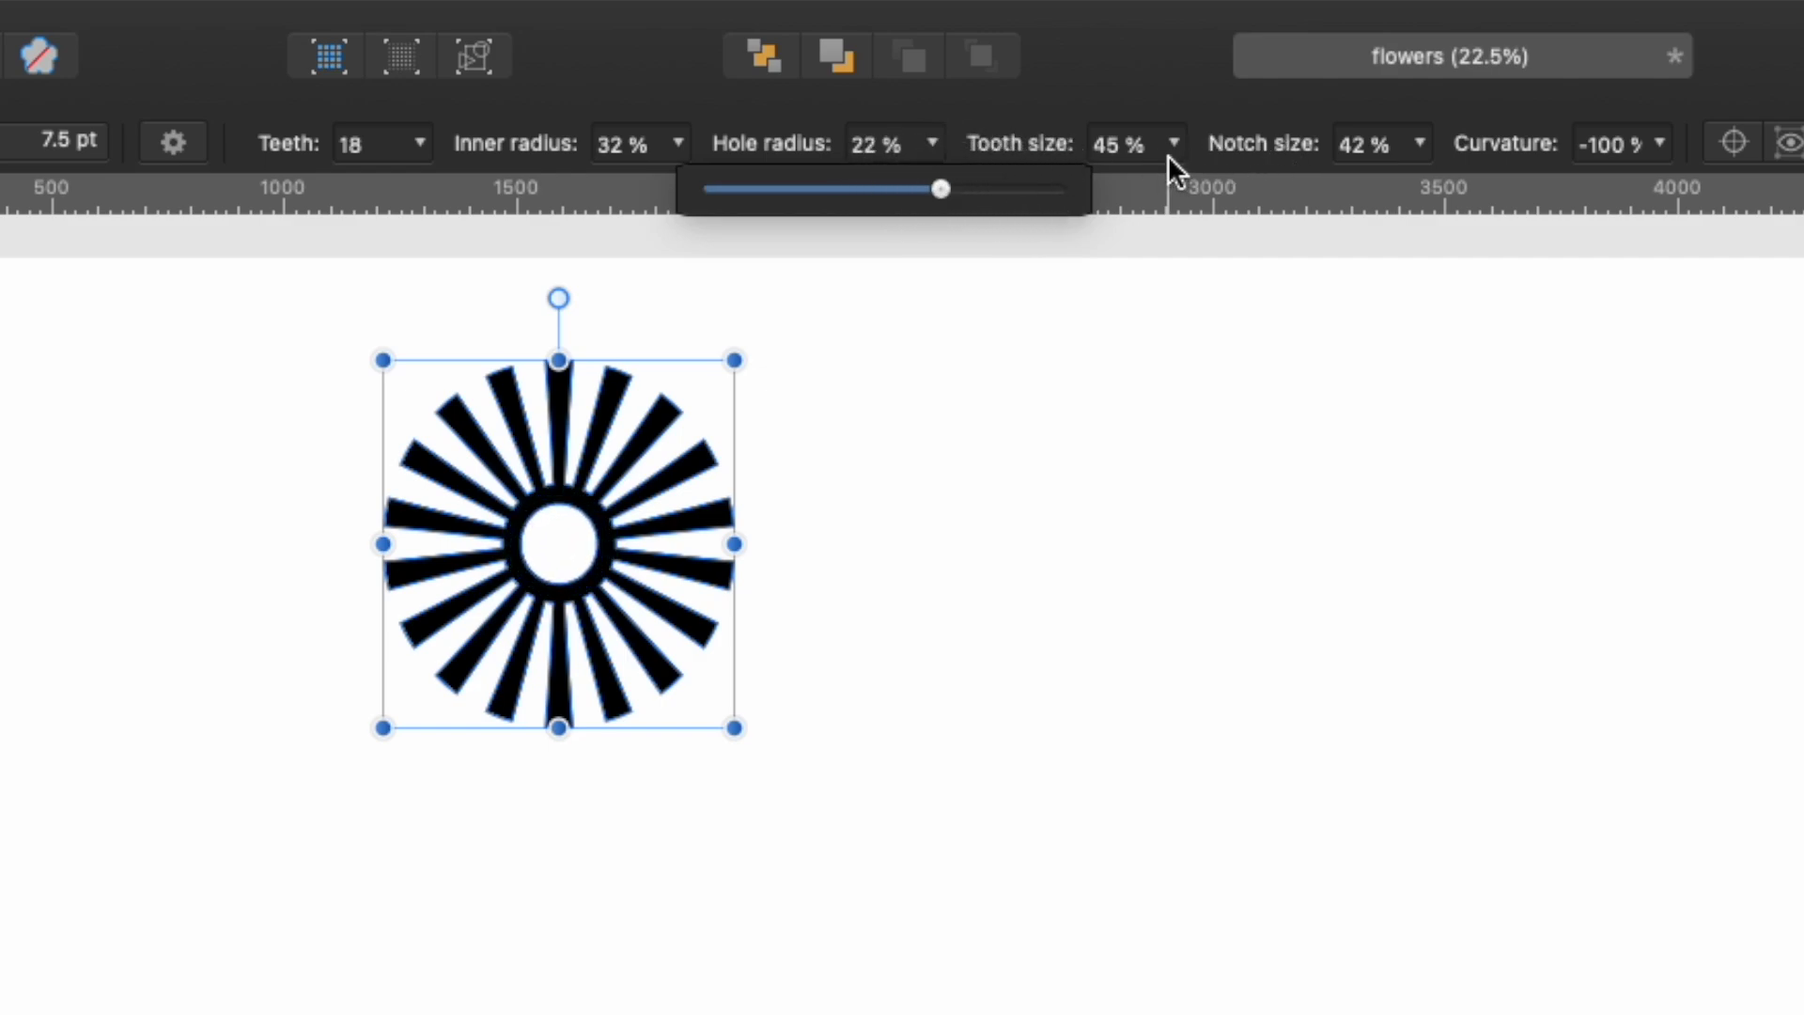
{"action": "left_click", "coordinate": [1174, 144]}
{"action": "left_click_drag", "start_coordinate": [1166, 186], "coordinate": [1389, 188]}
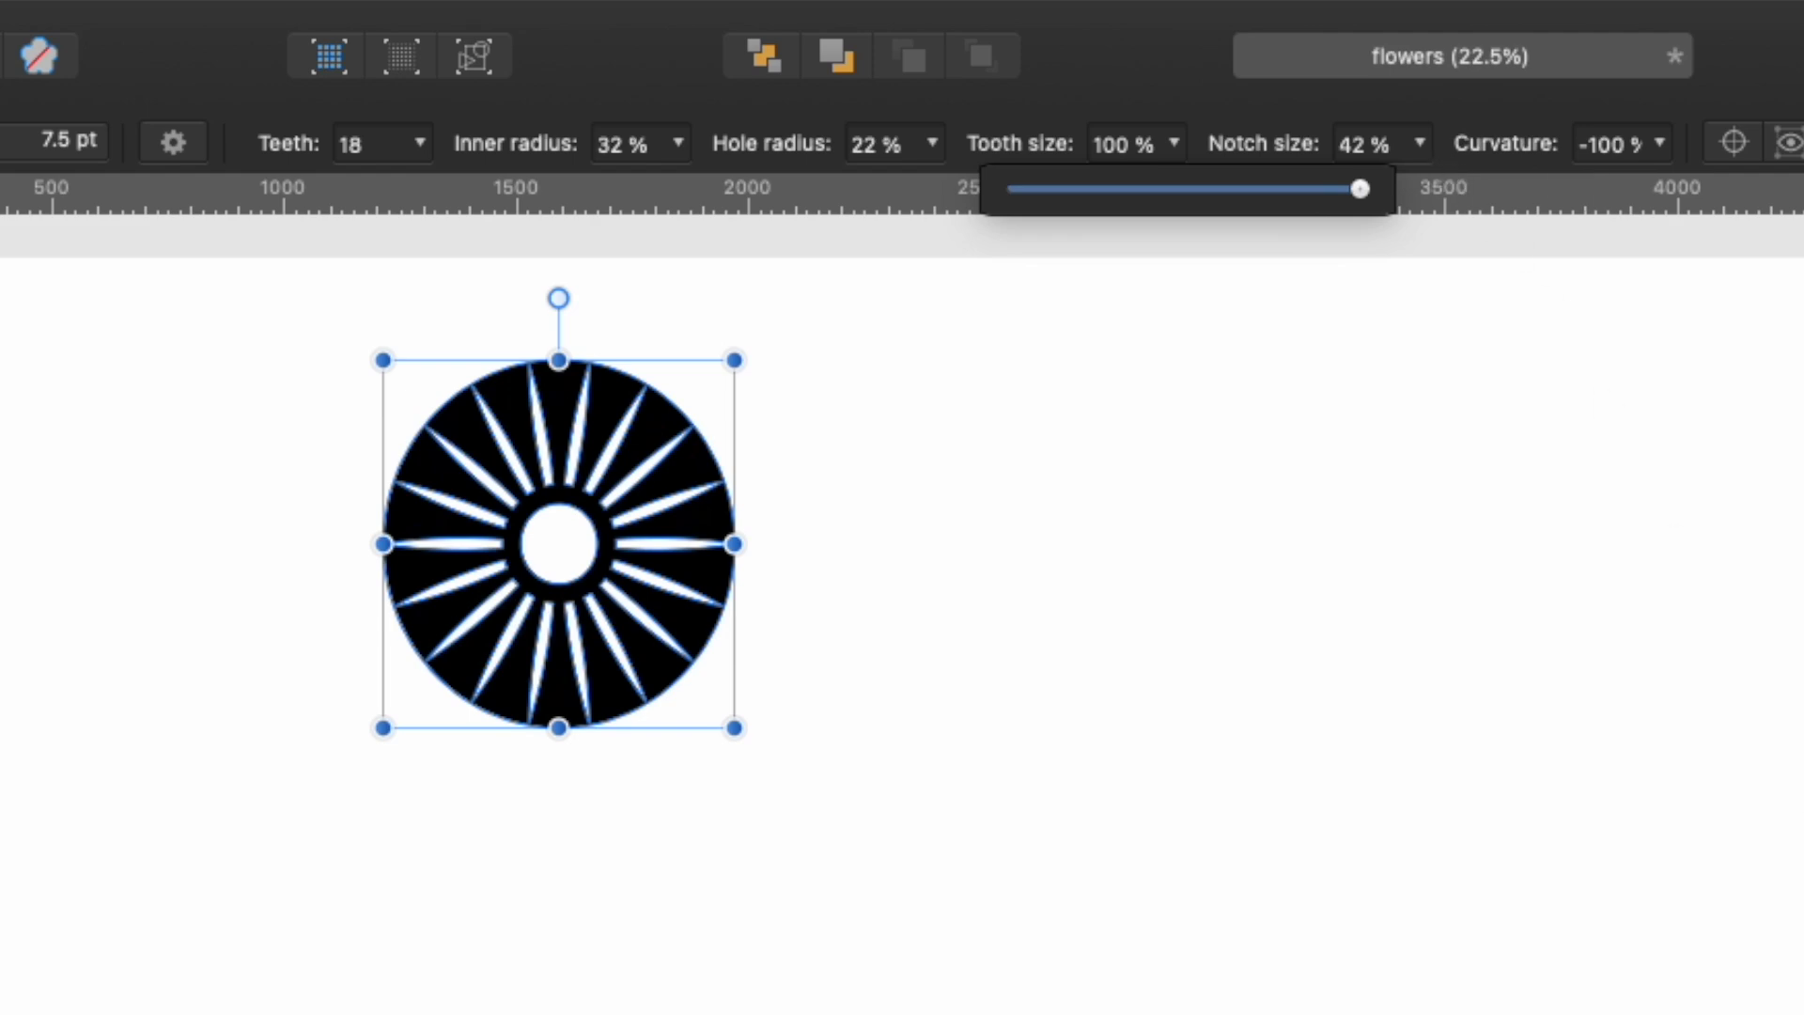
- Reselect the cog and set its notch size to 100%, keeping the curvature at -100%
{"action": "key", "text": "Escape"}
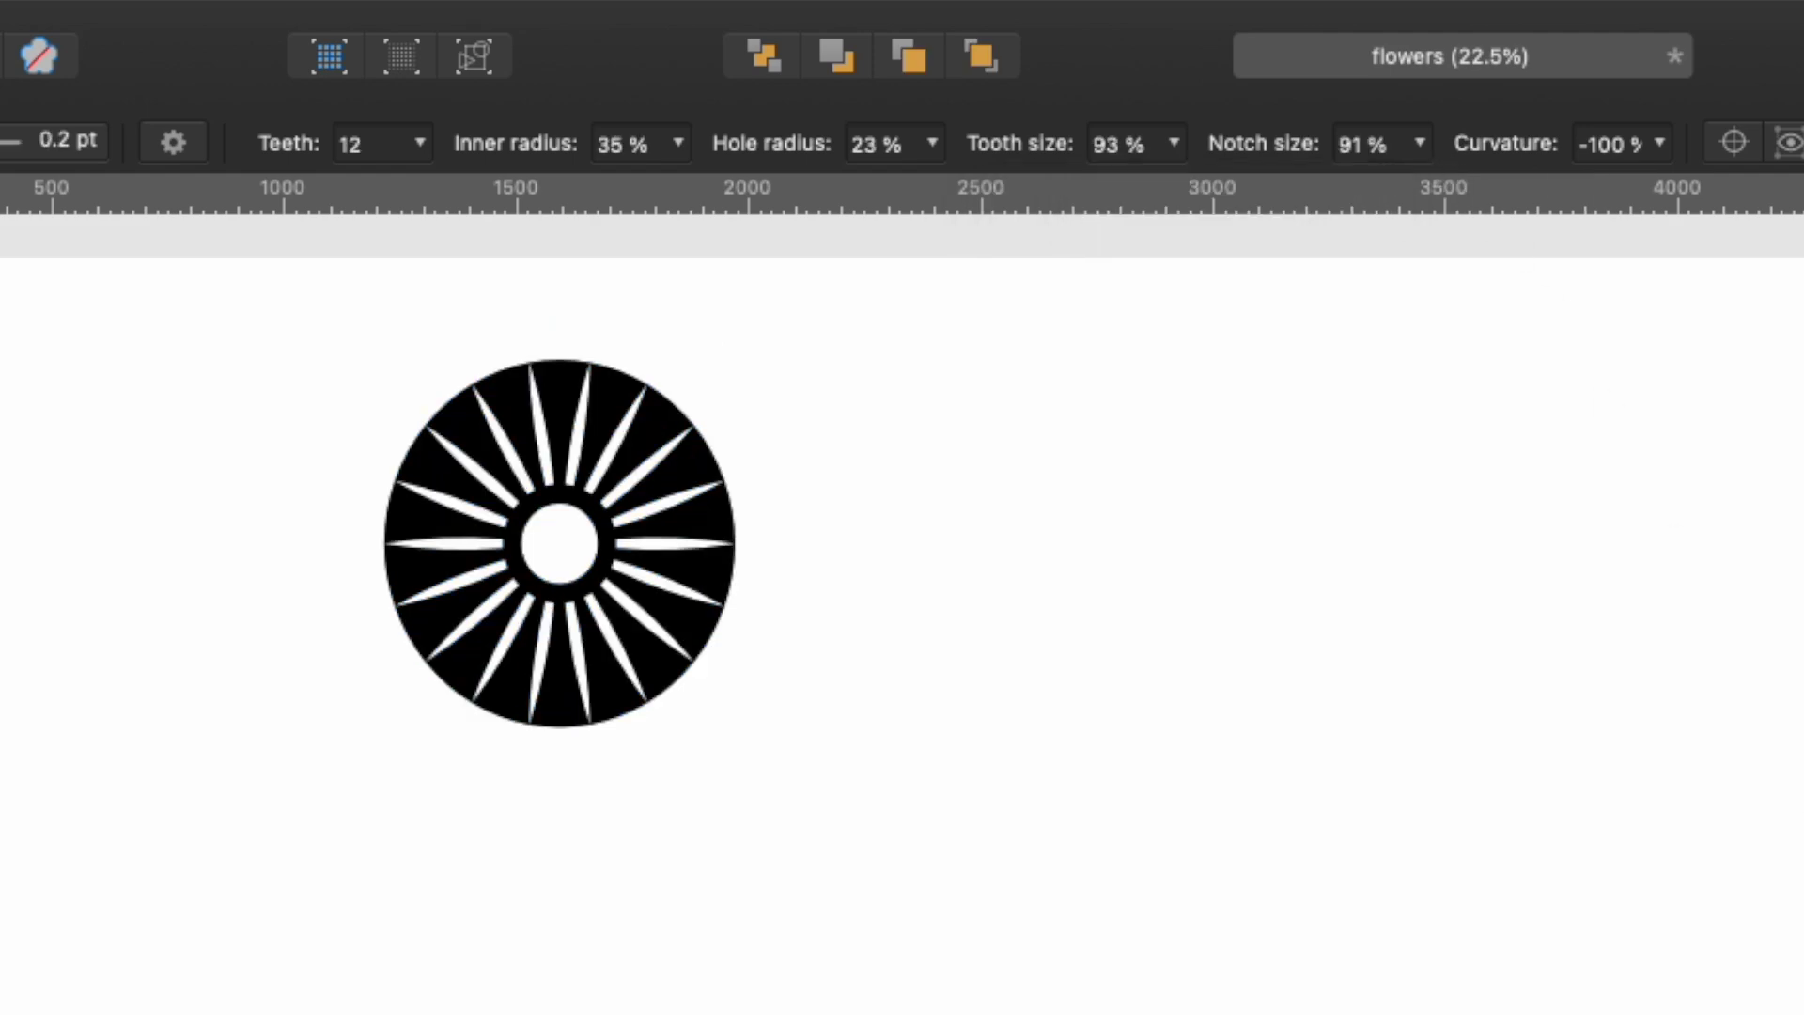
{"action": "key", "text": "v"}
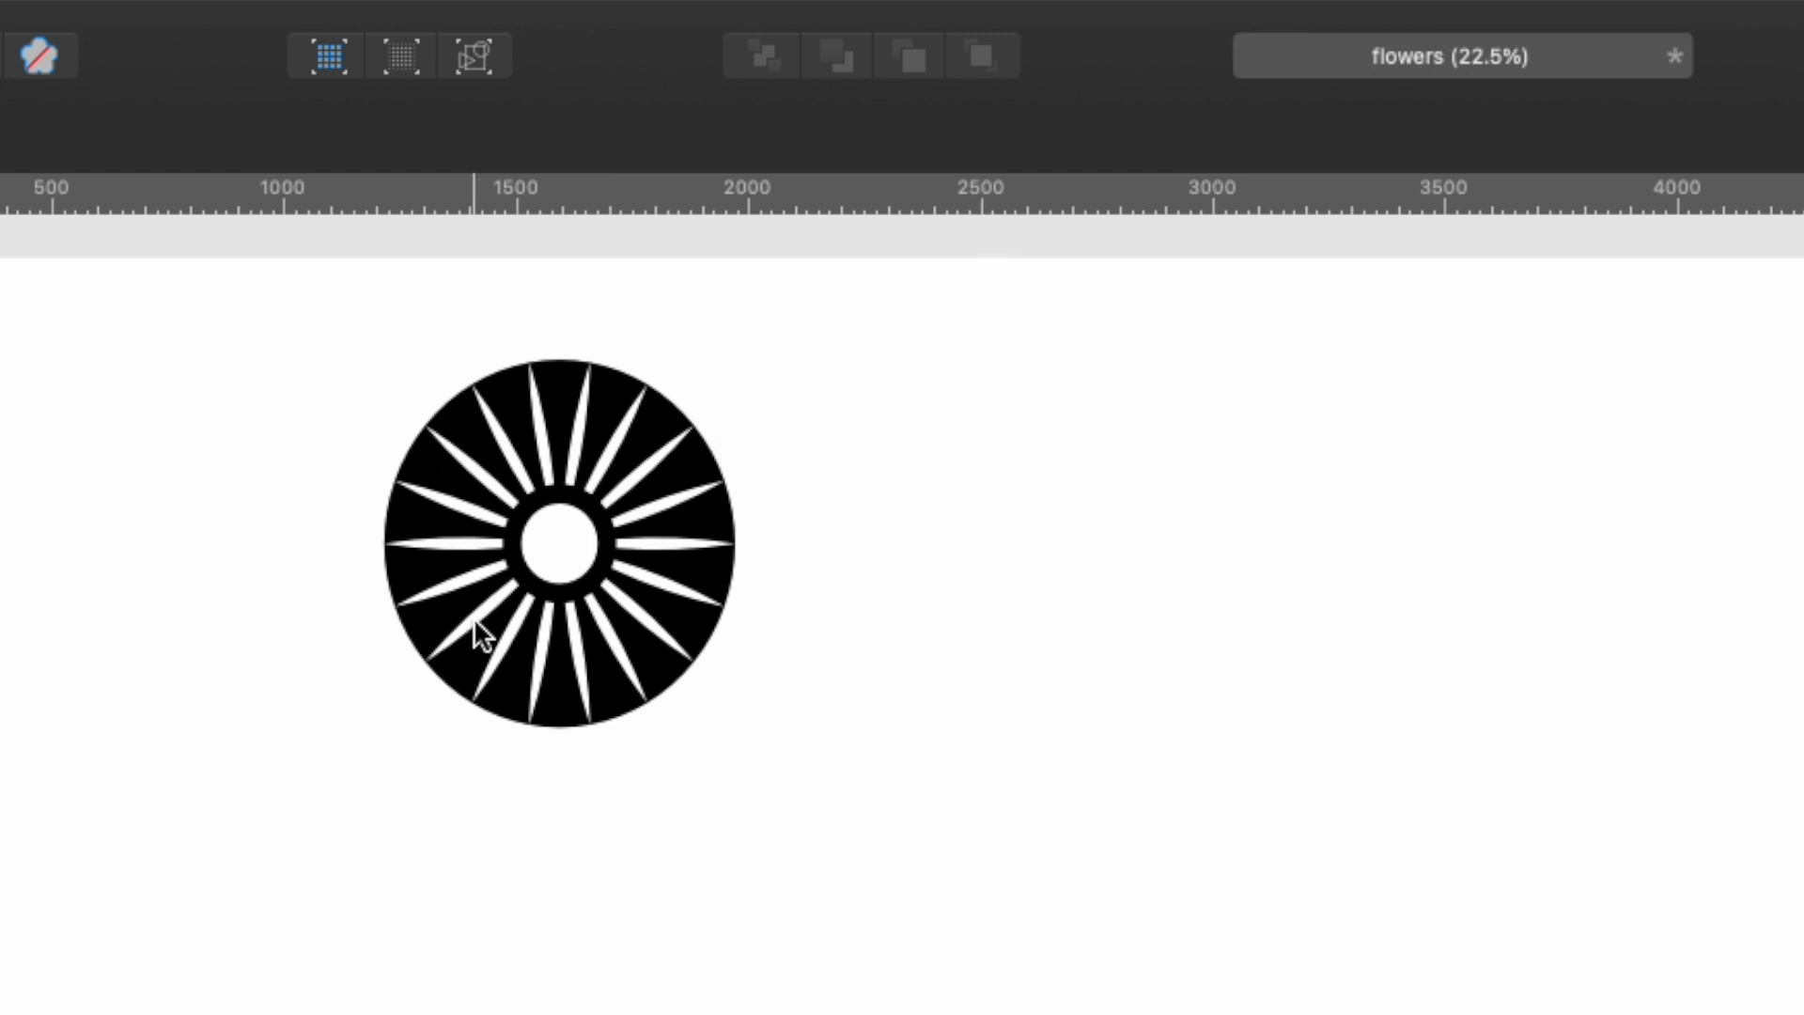
{"action": "left_click", "coordinate": [598, 444]}
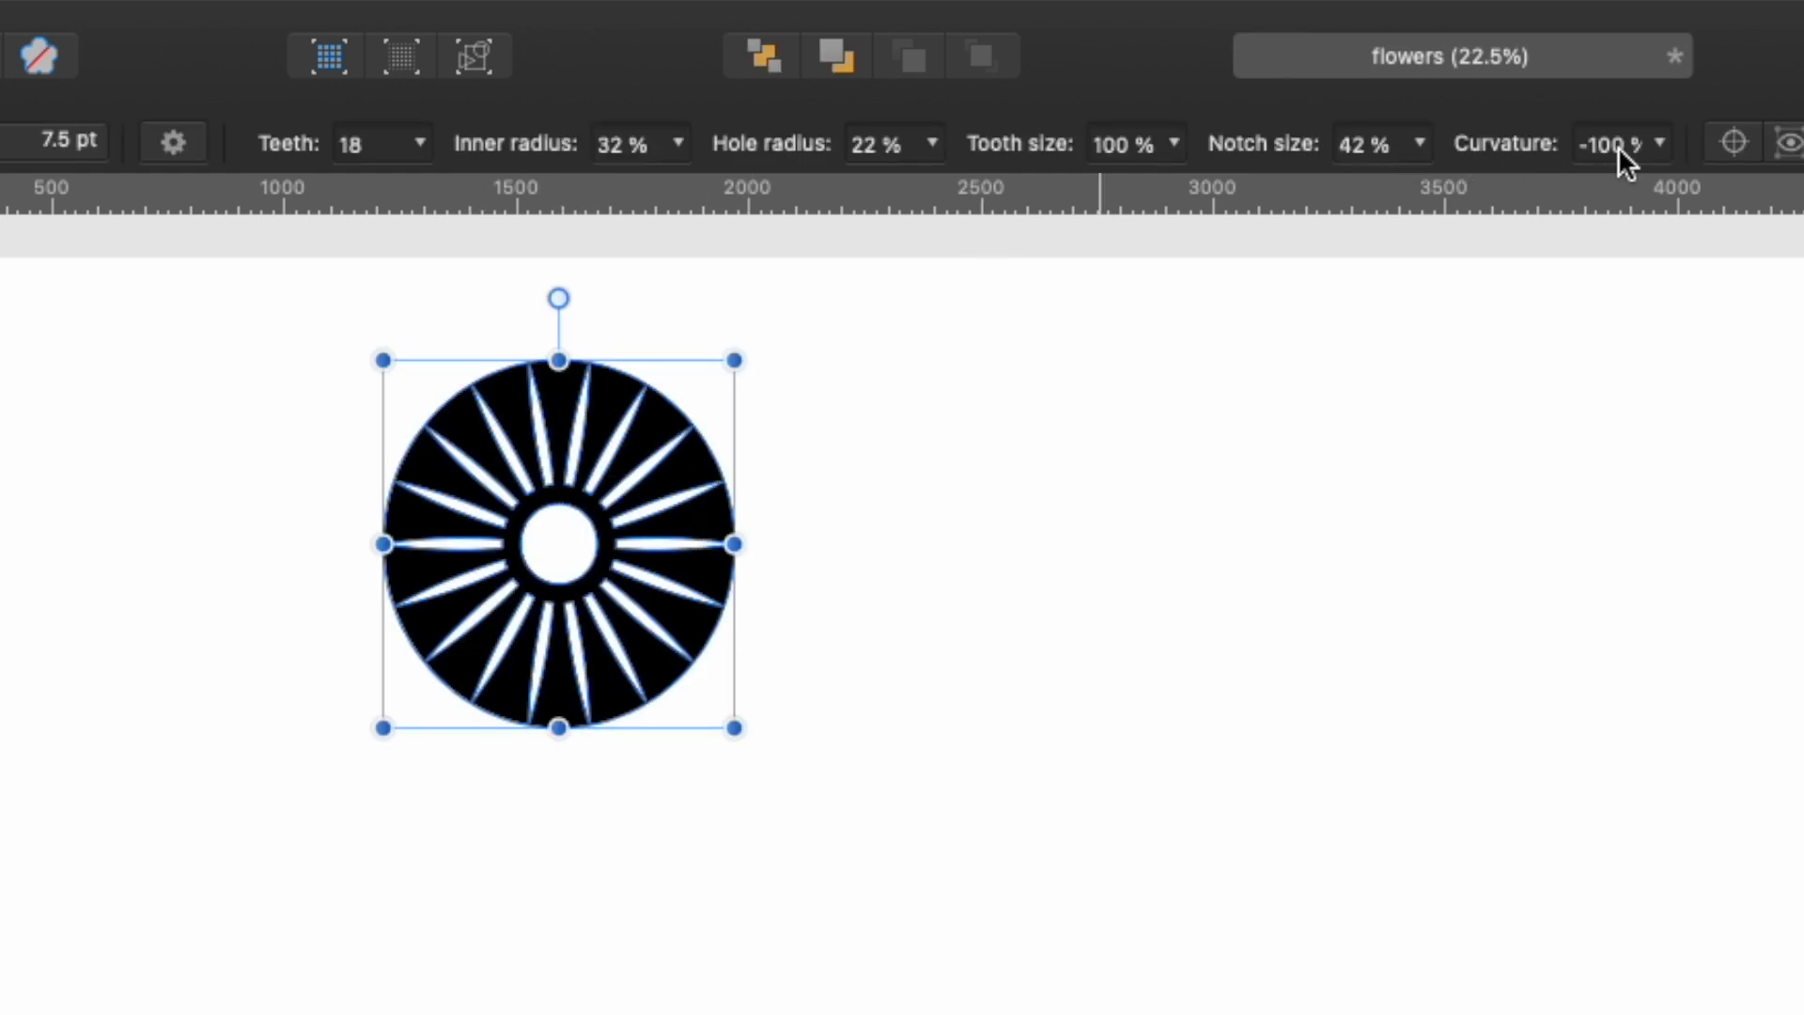
{"action": "left_click", "coordinate": [1665, 143]}
{"action": "left_click_drag", "start_coordinate": [1658, 188], "coordinate": [1620, 211]}
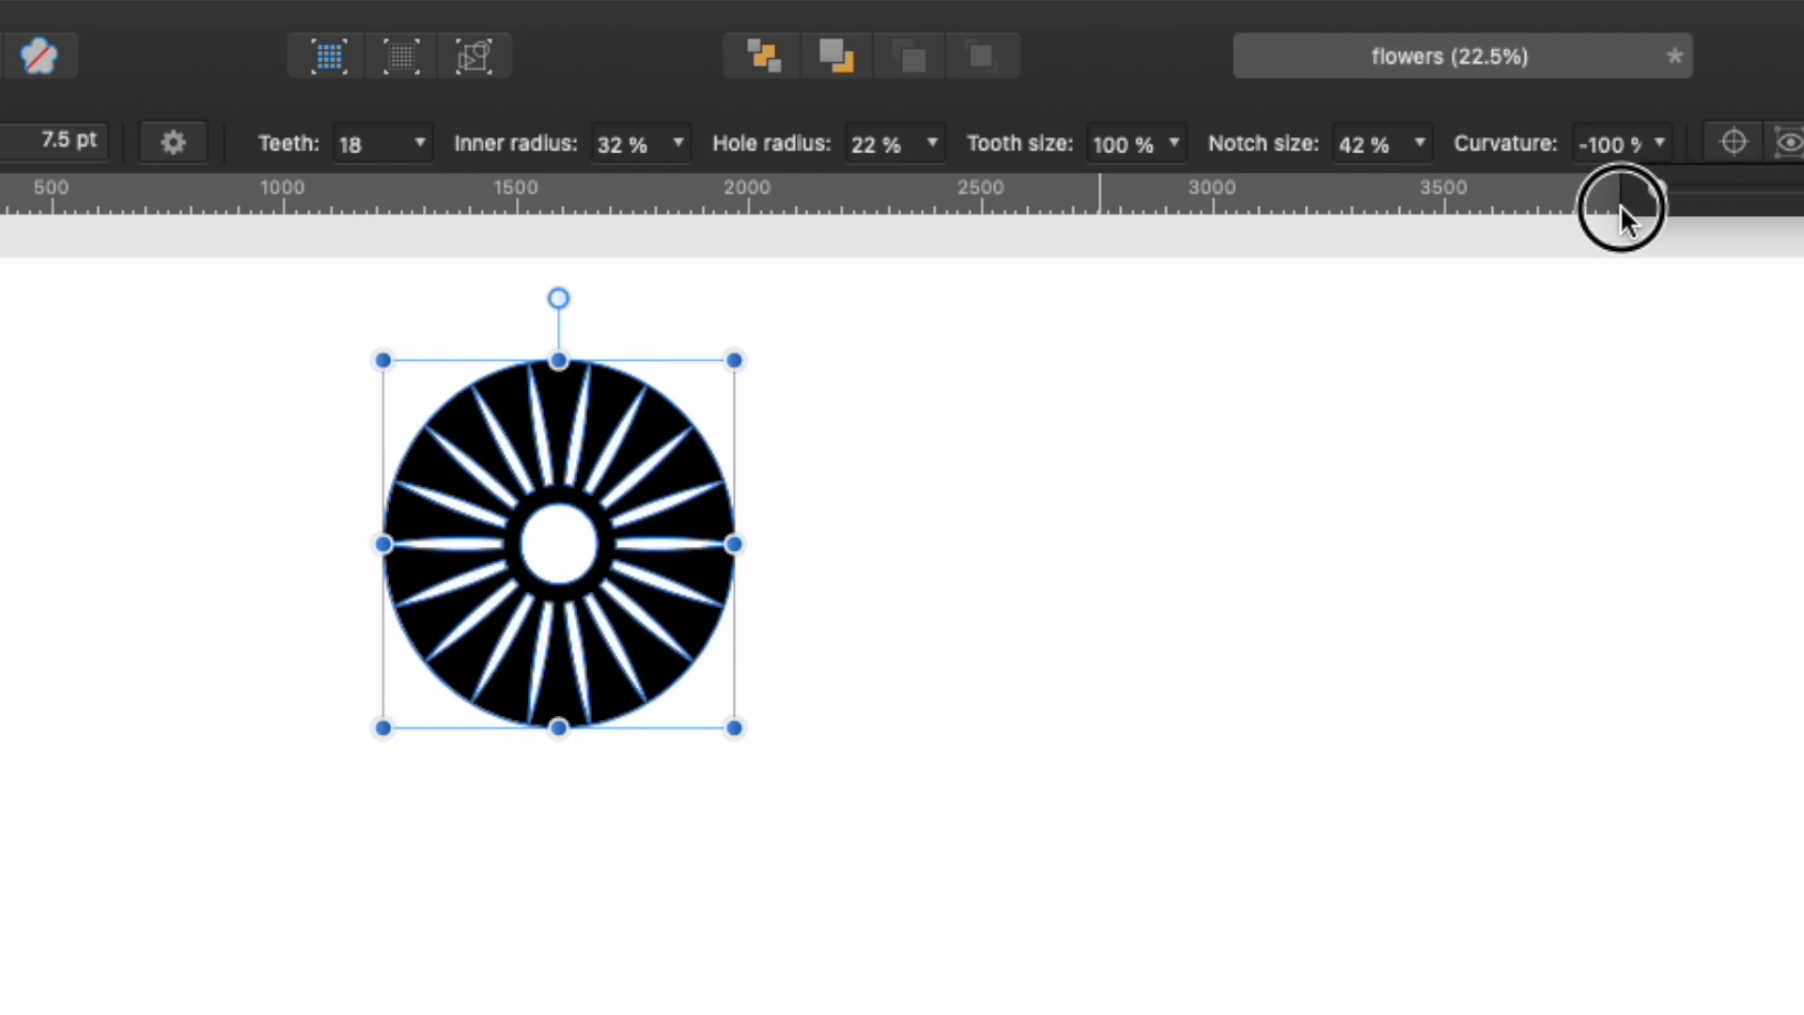
{"action": "left_click", "coordinate": [1420, 143]}
{"action": "left_click_drag", "start_coordinate": [1410, 189], "coordinate": [1632, 194]}
{"action": "left_click", "coordinate": [1326, 552]}
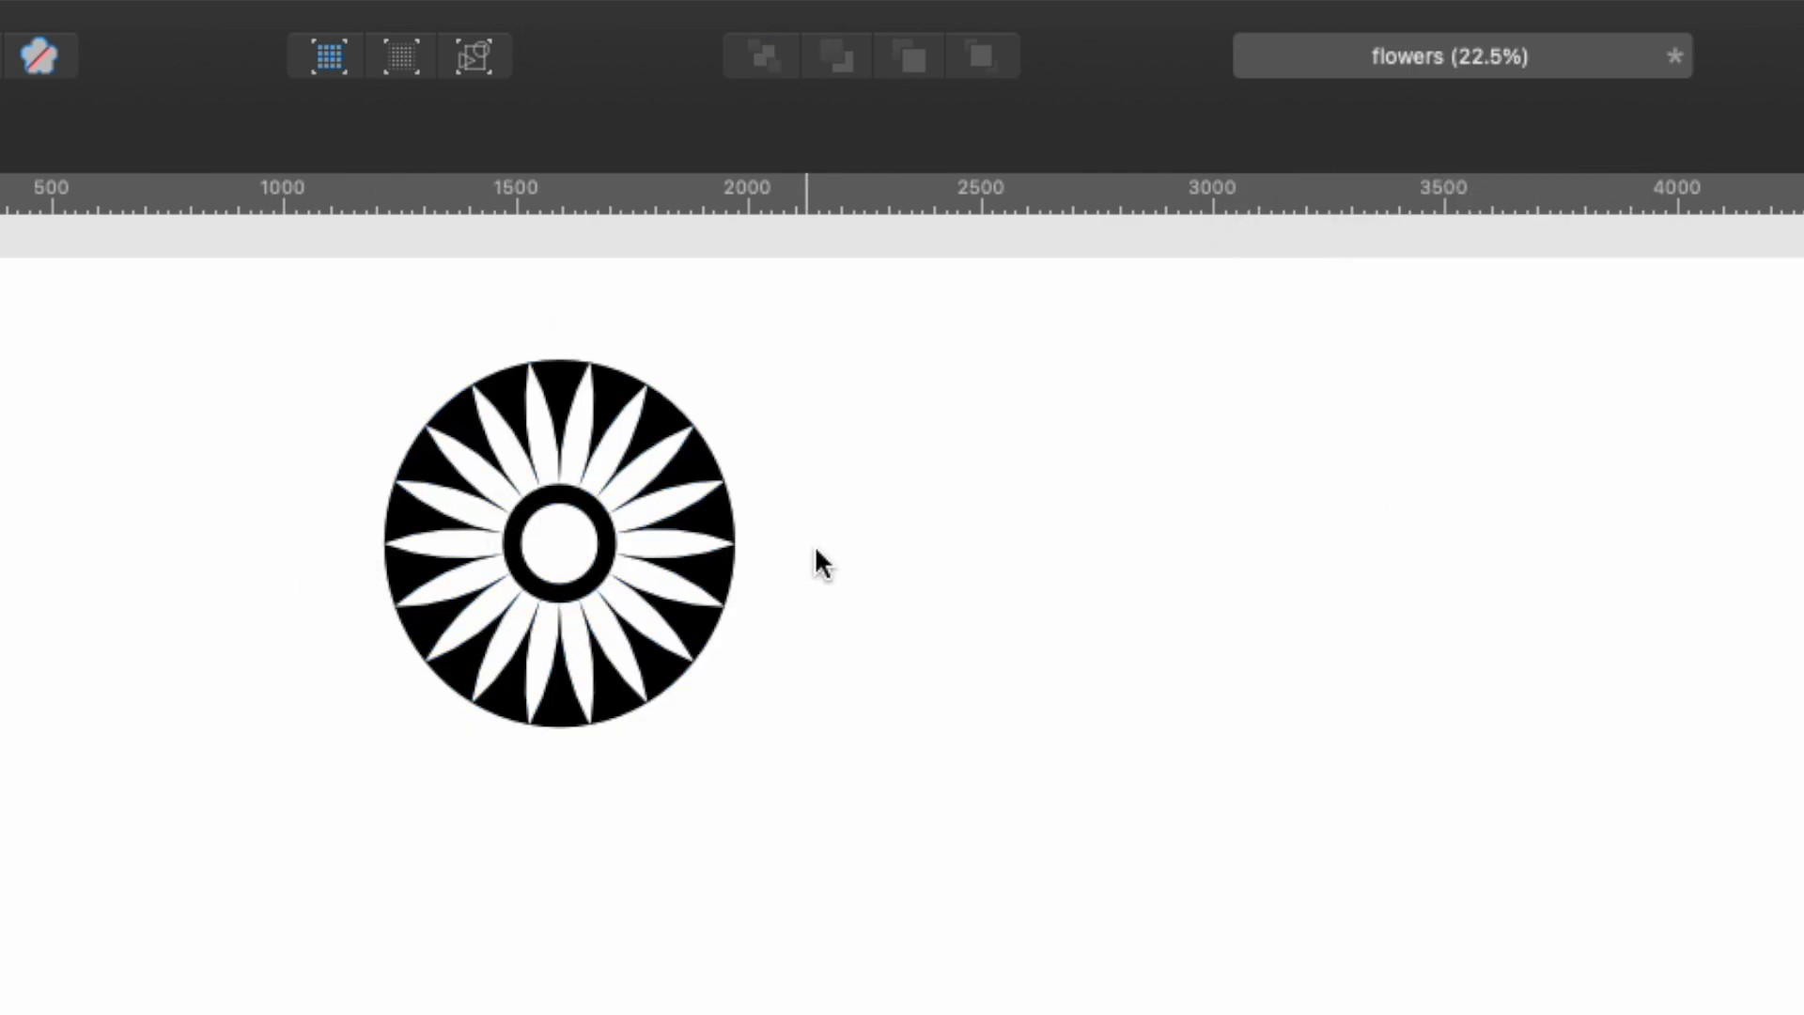
- Move the finished cog flower toward the middle of the artboard's empty upper area and delete it
{"action": "left_click_drag", "start_coordinate": [283, 354], "coordinate": [814, 816]}
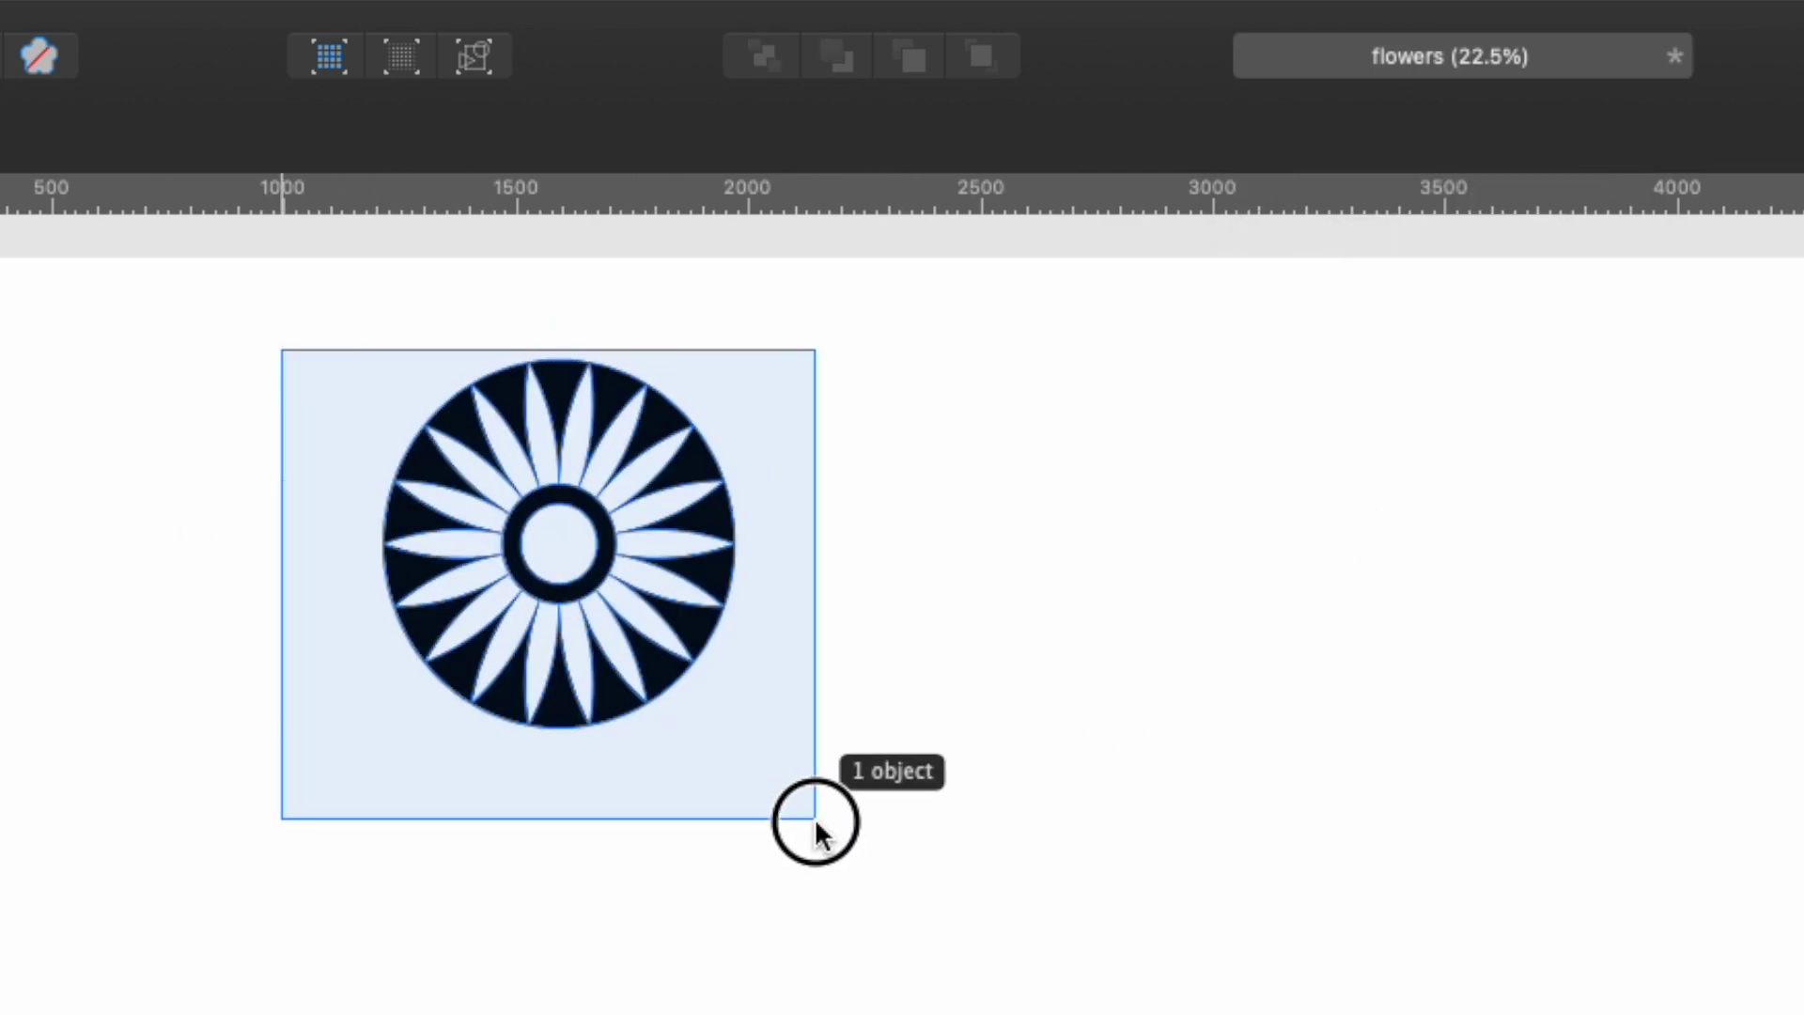
{"action": "left_click_drag", "start_coordinate": [483, 229], "coordinate": [773, 307]}
{"action": "left_click", "coordinate": [1232, 427]}
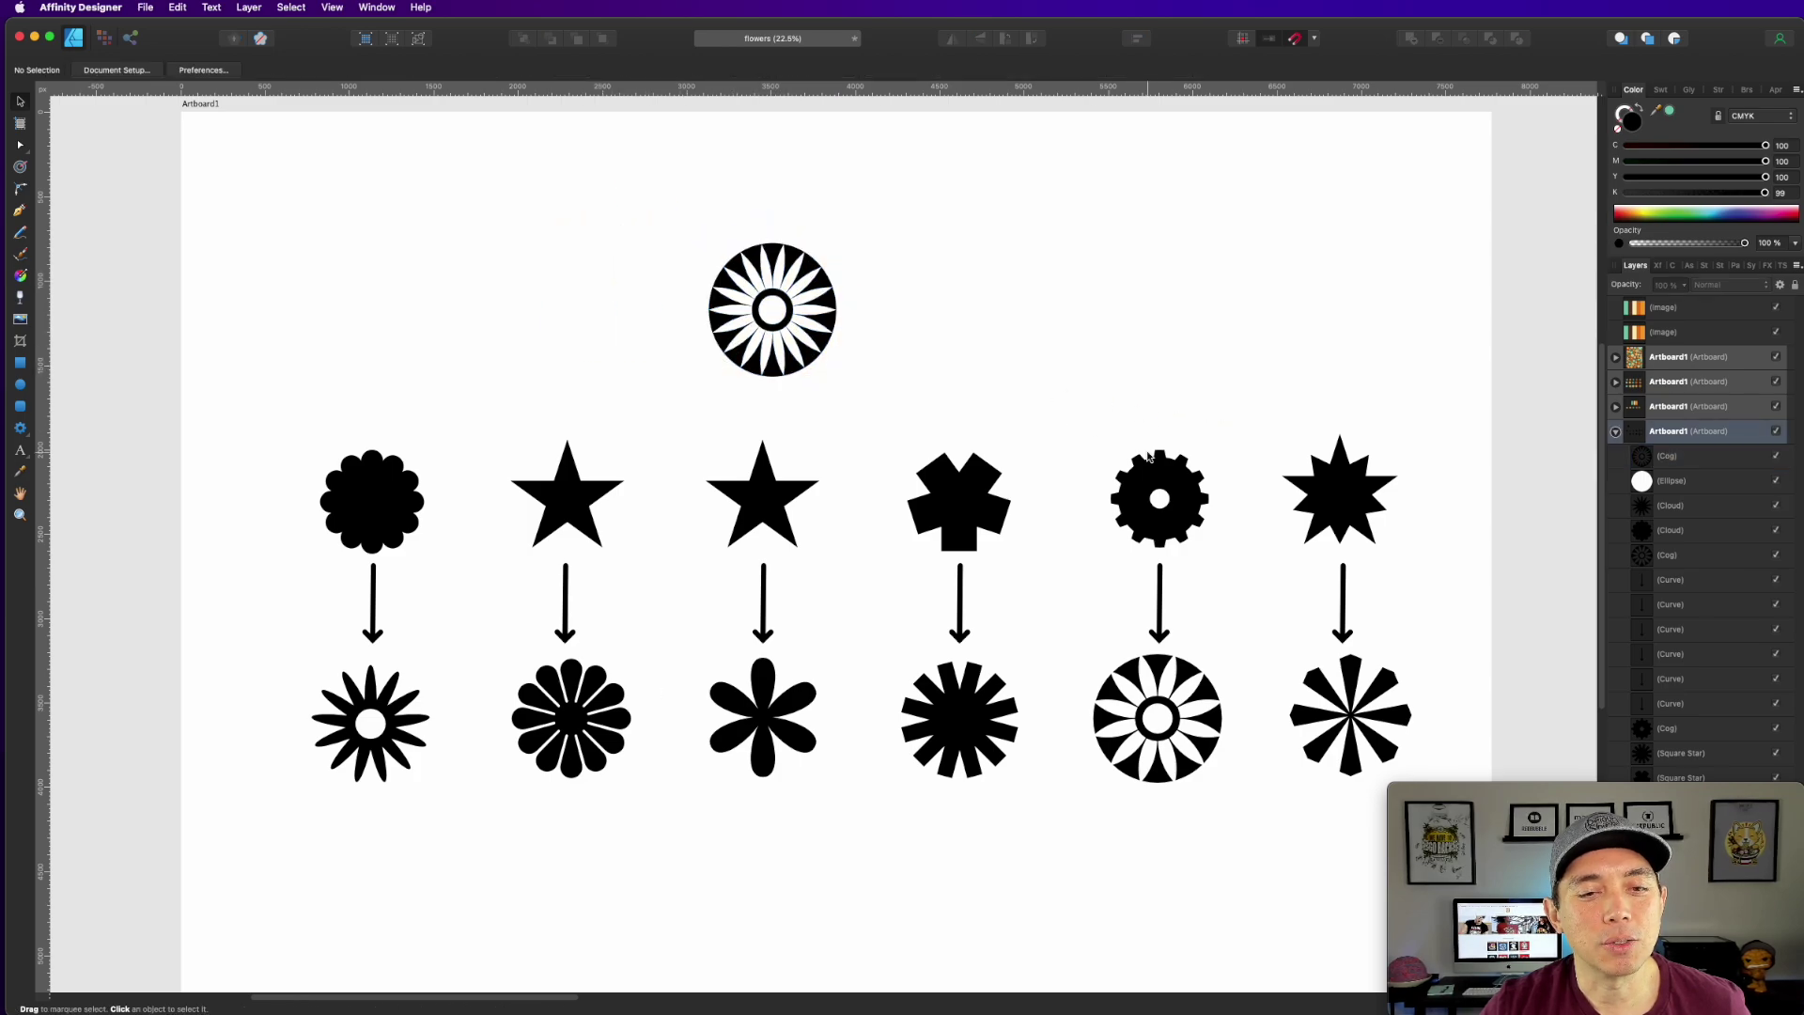
{"action": "left_click", "coordinate": [827, 320]}
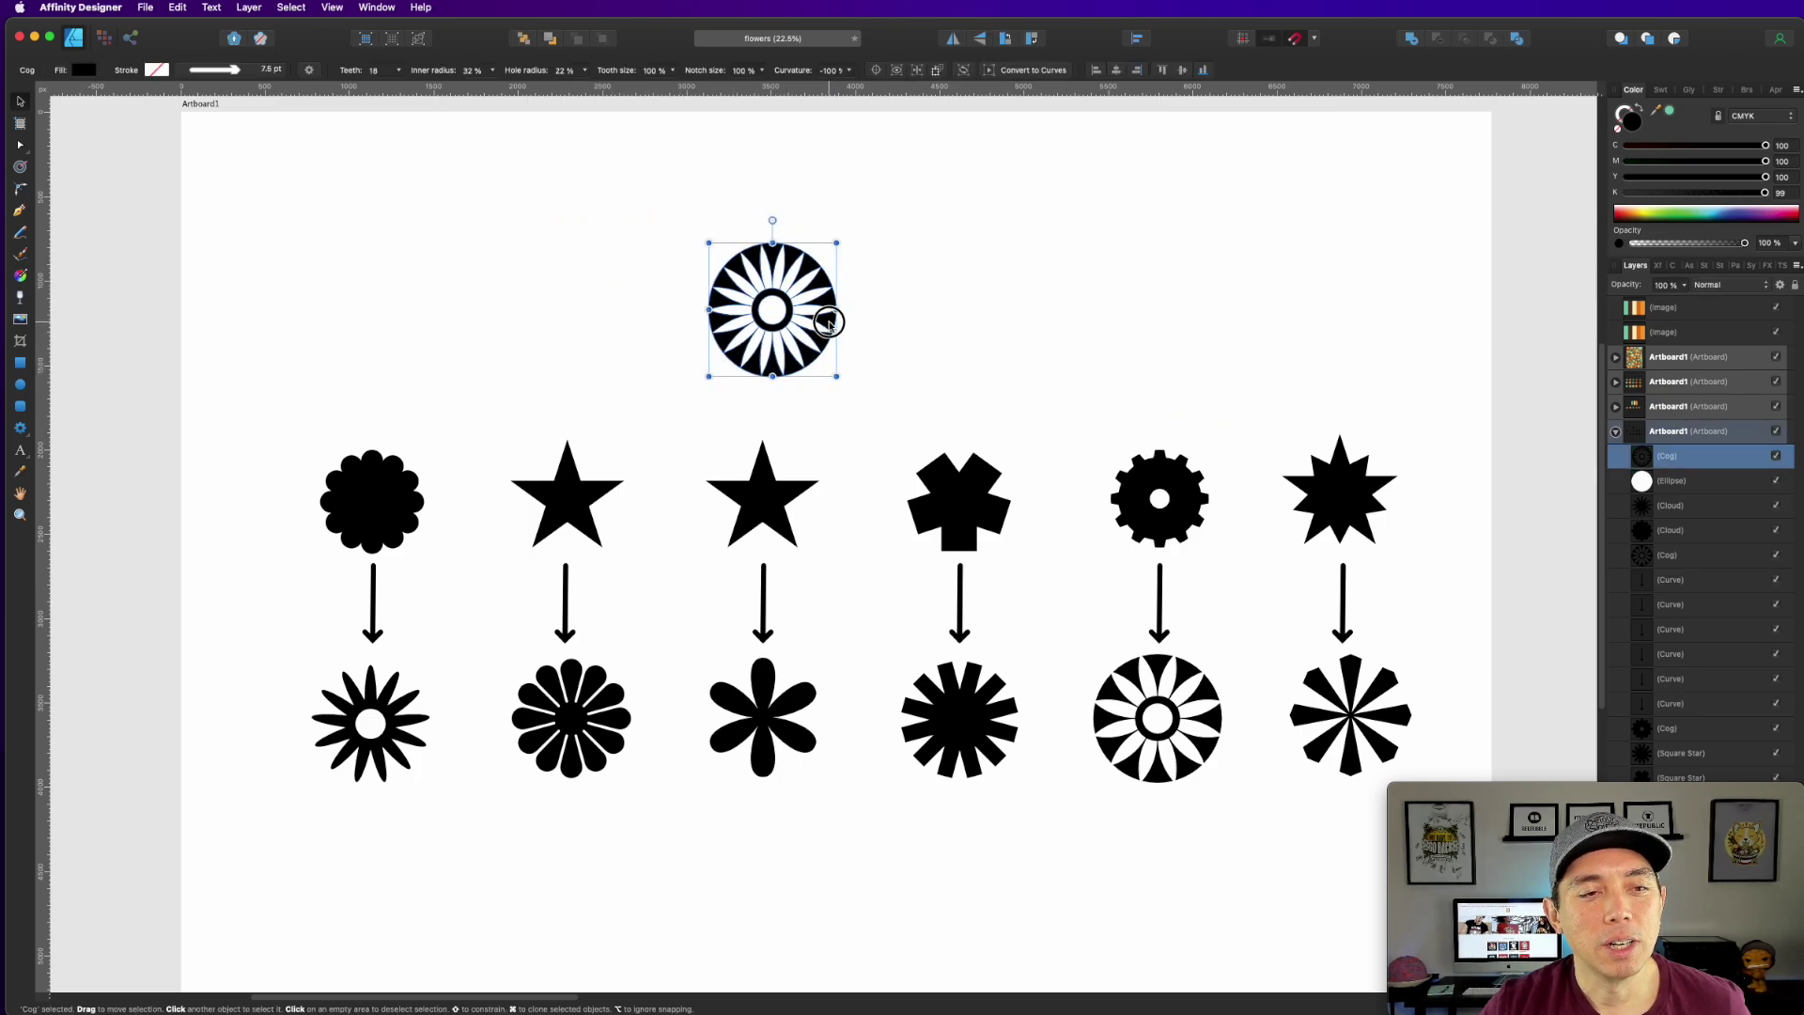
{"action": "key", "text": "Delete"}
- Draw a black double star in the empty area above the cloud and star, and shift it slightly left
{"action": "left_click", "coordinate": [1326, 458]}
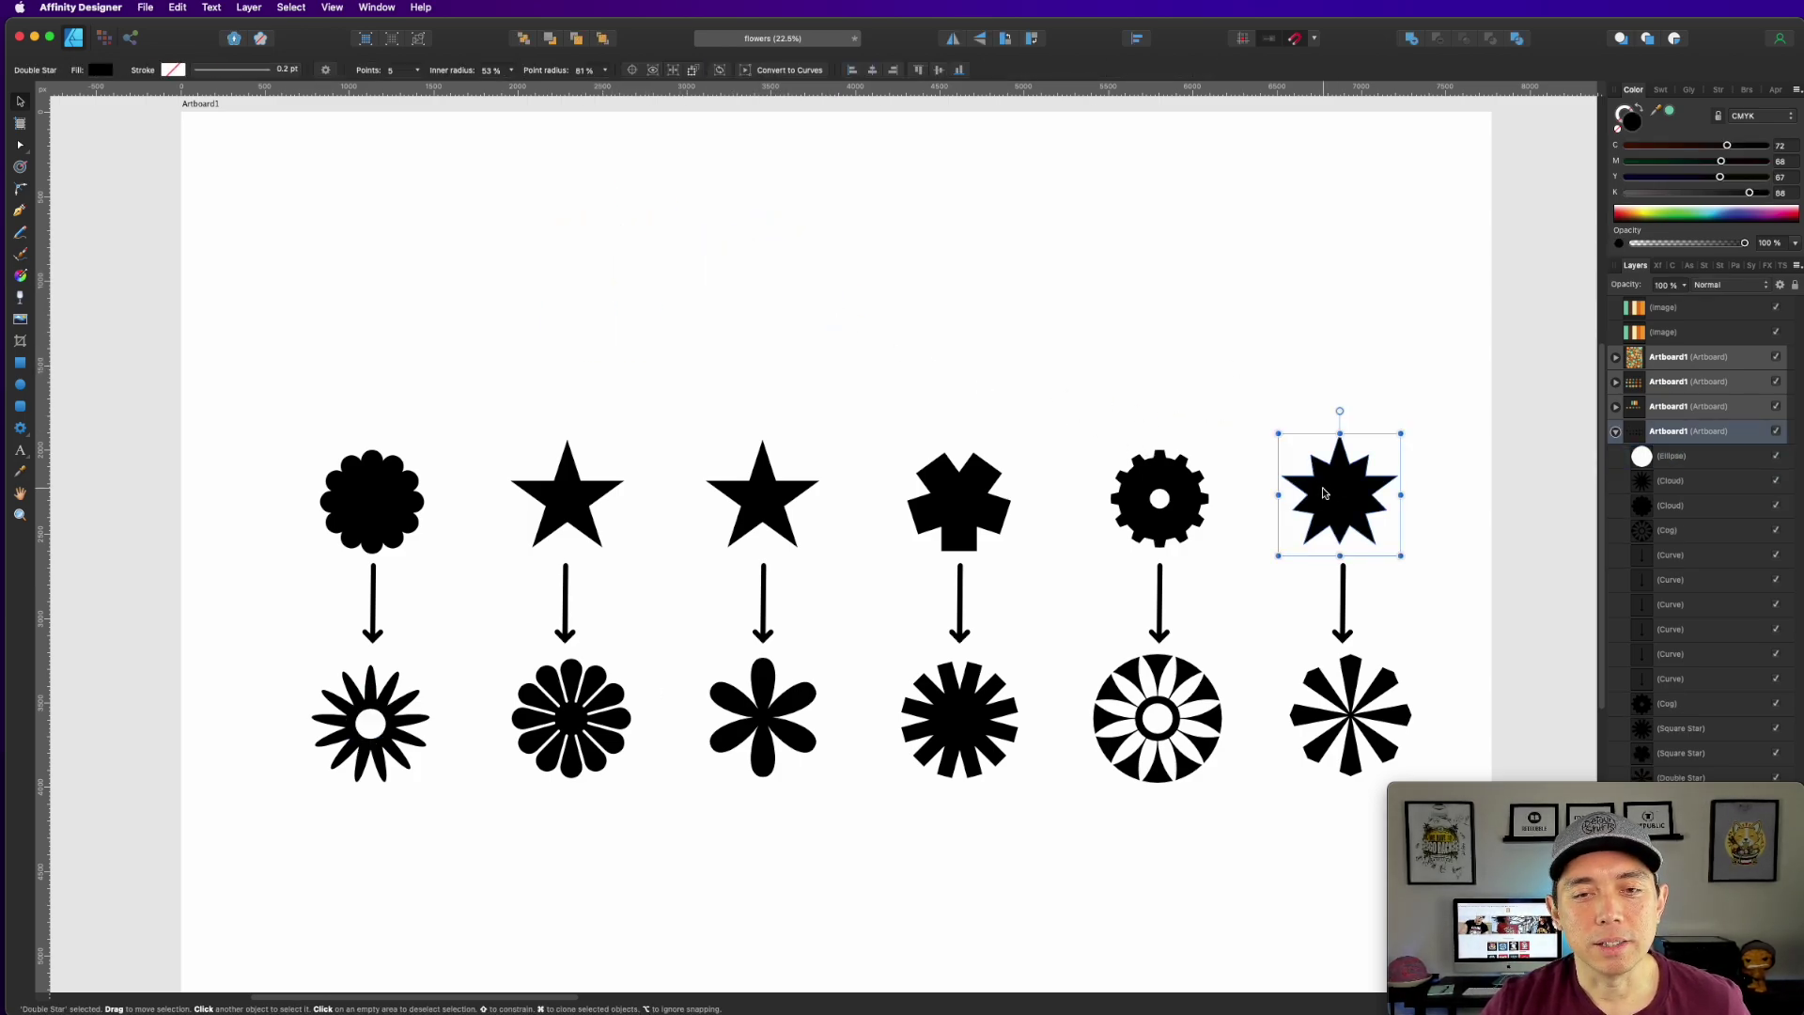
{"action": "left_click", "coordinate": [66, 362]}
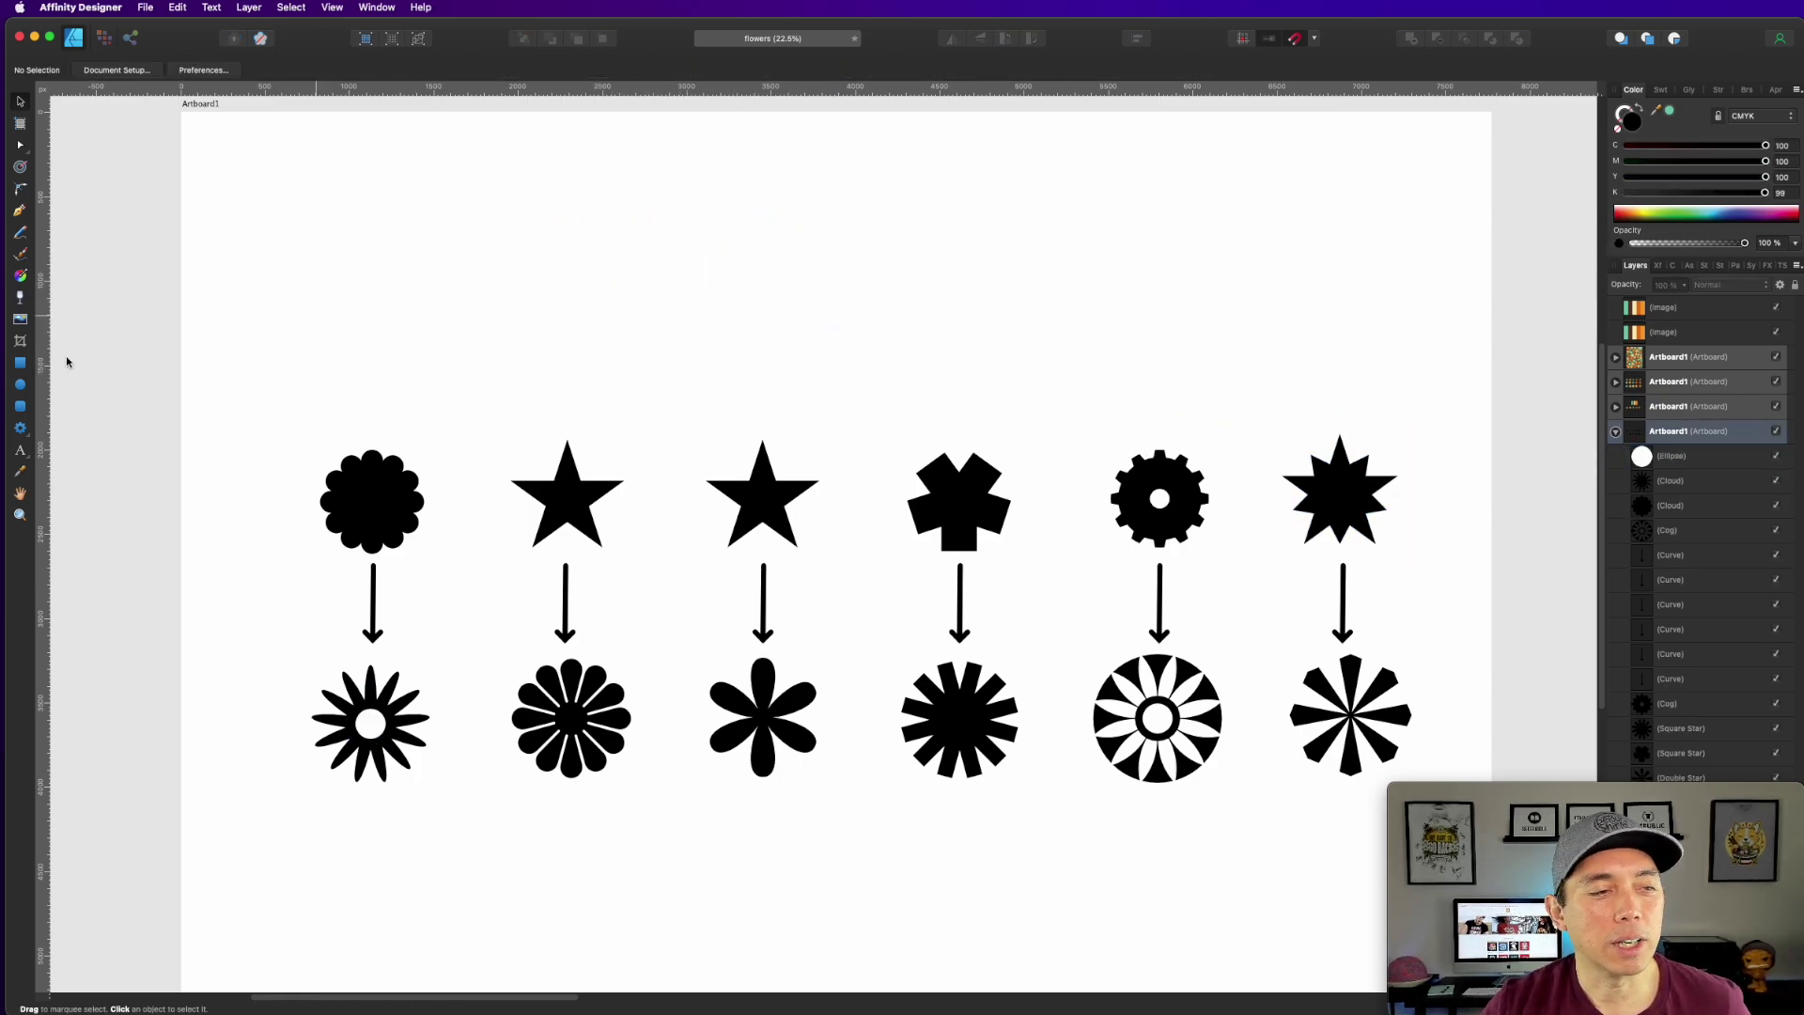
{"action": "left_click", "coordinate": [21, 429]}
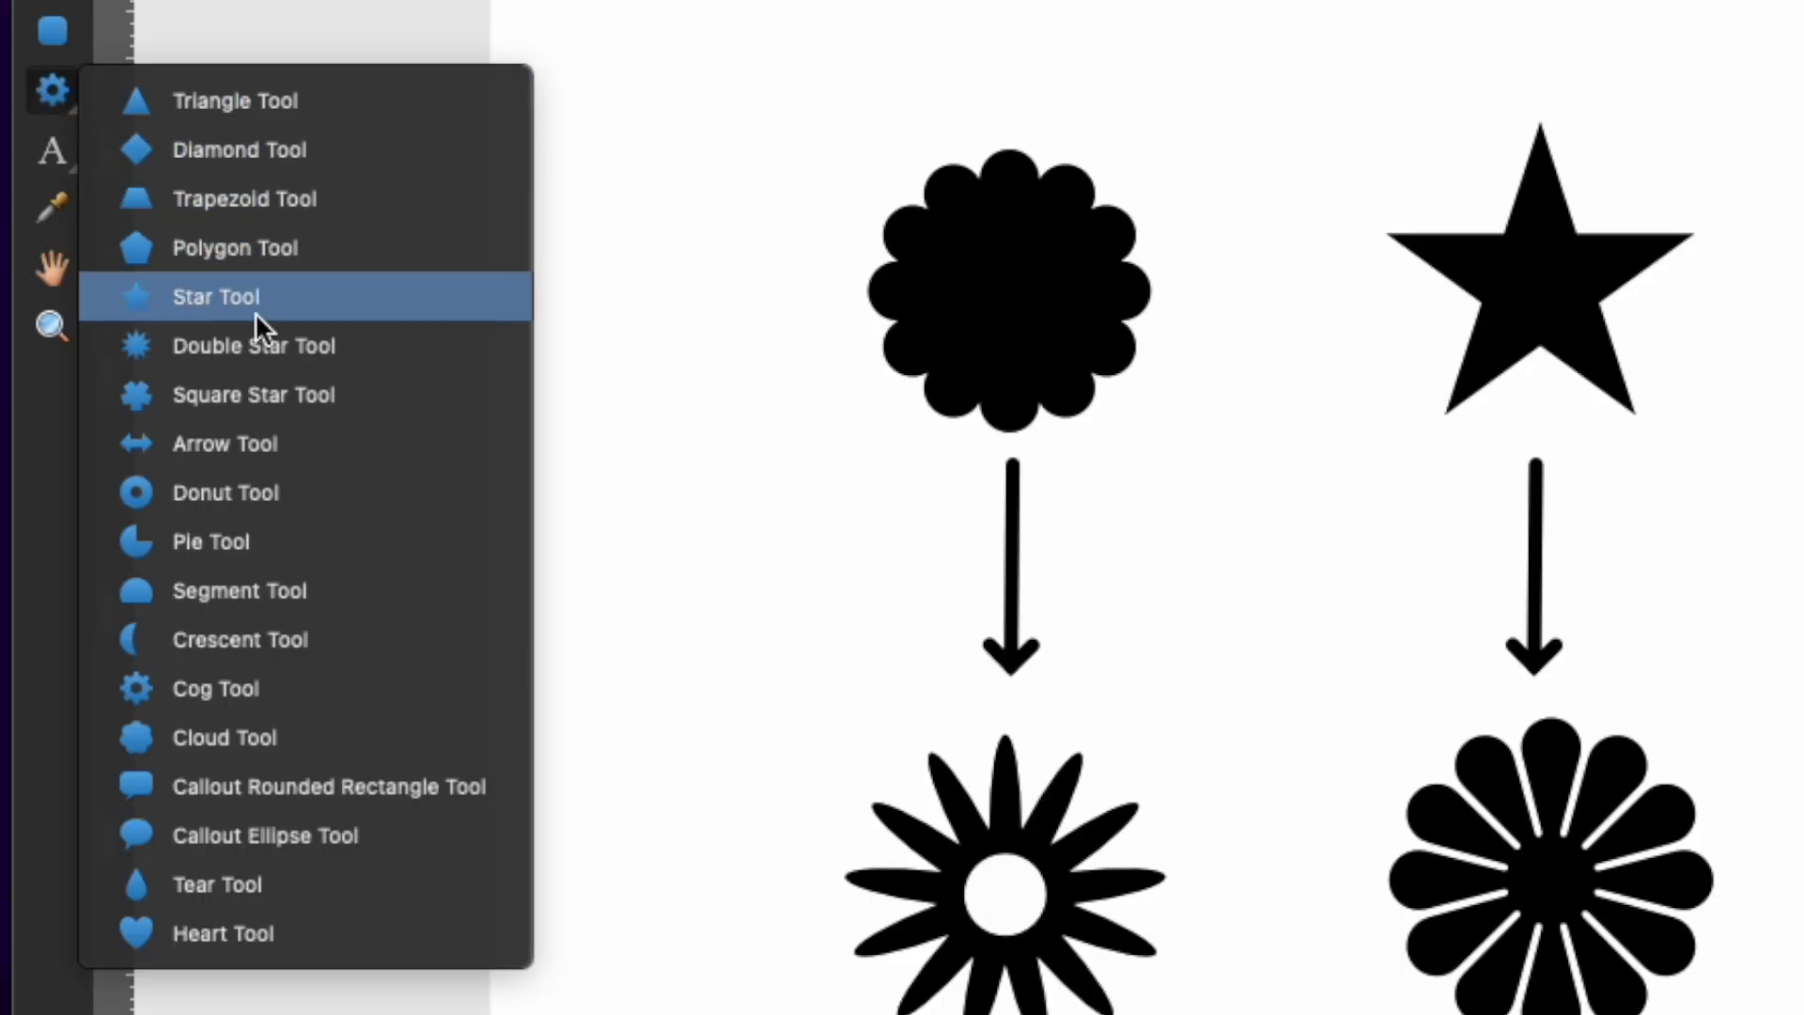
{"action": "left_click", "coordinate": [261, 357]}
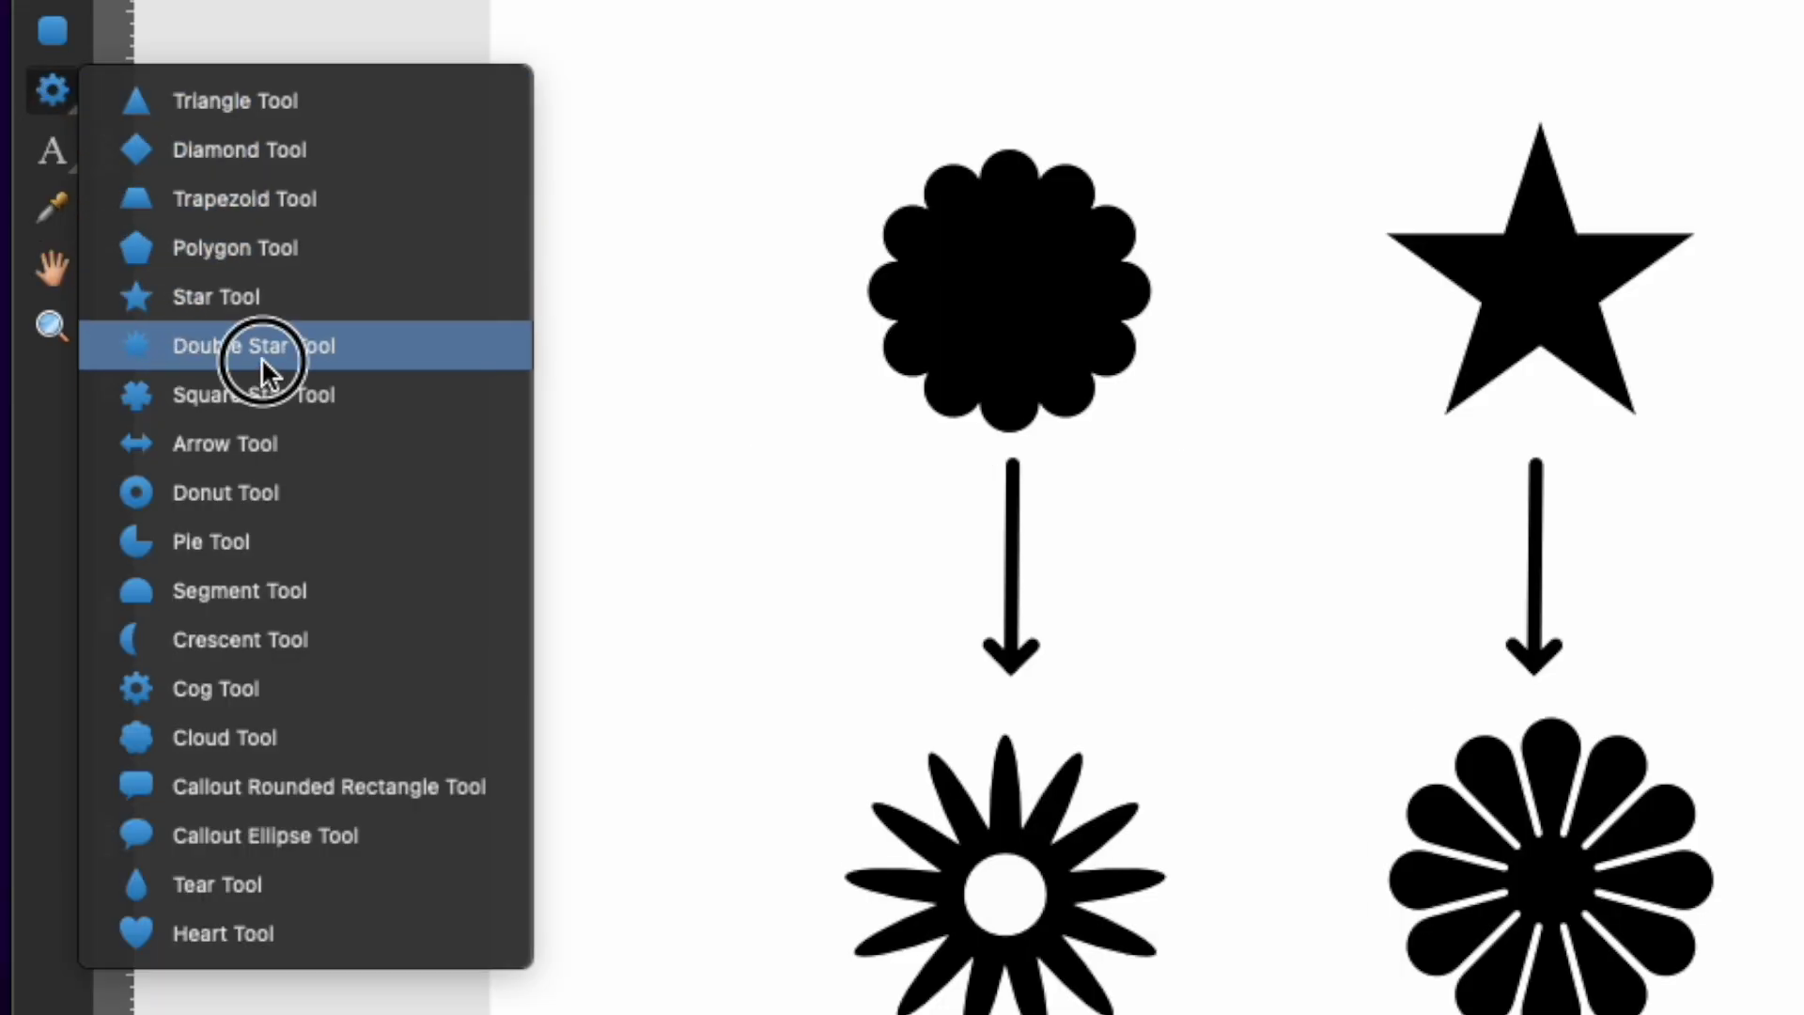
{"action": "left_click_drag", "start_coordinate": [468, 166], "coordinate": [619, 322]}
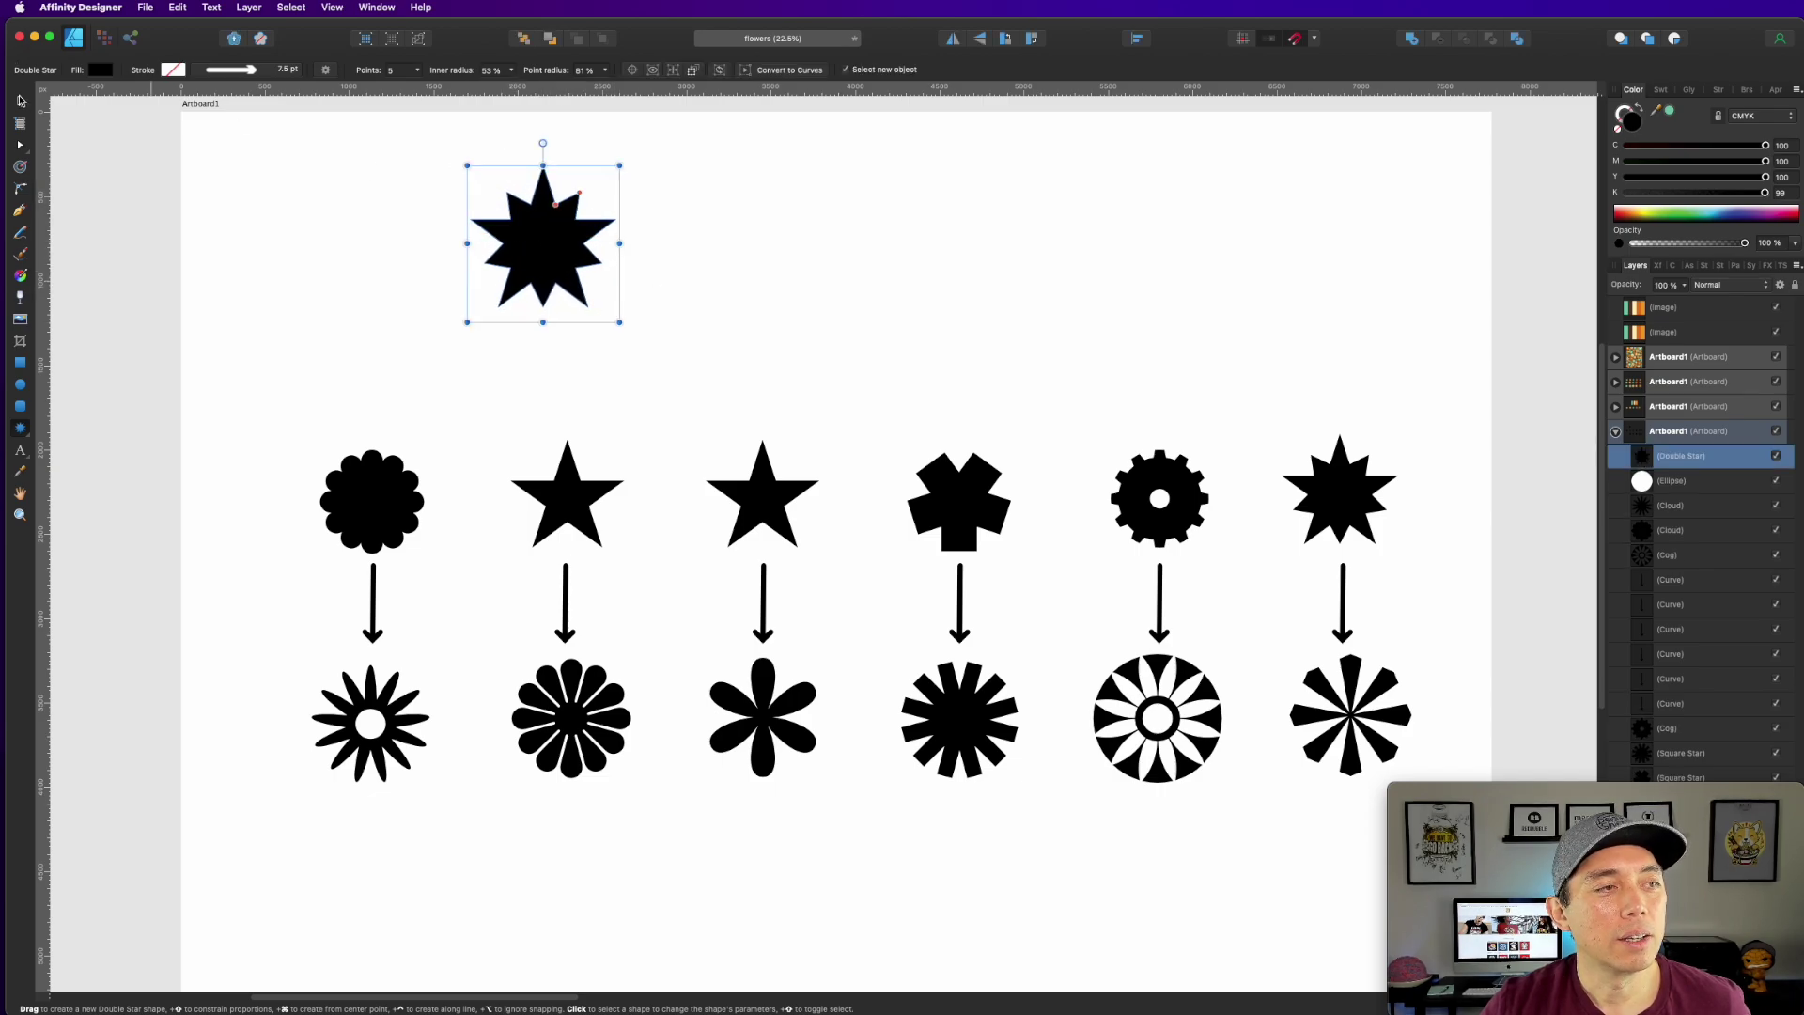
{"action": "left_click_drag", "start_coordinate": [543, 243], "coordinate": [484, 232]}
- Give the double star 10 points and reduce its inner radius to 34%
{"action": "left_click", "coordinate": [584, 91]}
{"action": "left_click_drag", "start_coordinate": [573, 166], "coordinate": [614, 168]}
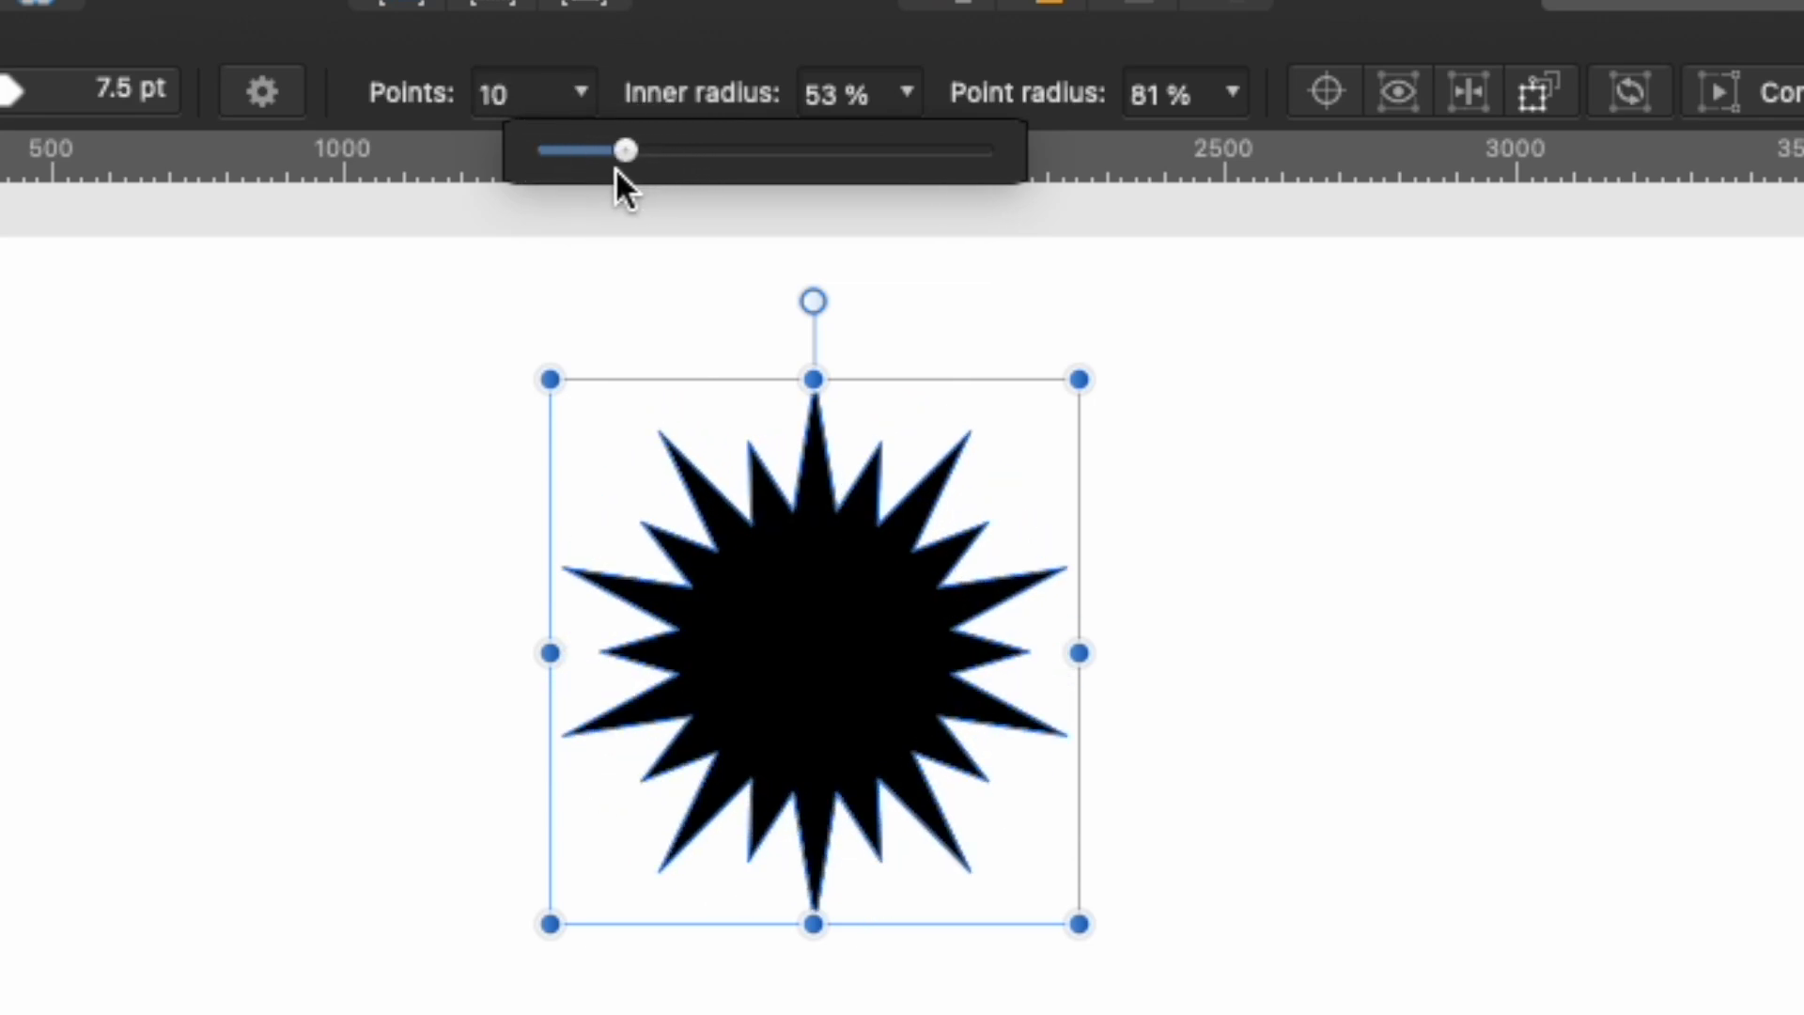
{"action": "left_click", "coordinate": [908, 92]}
{"action": "left_click_drag", "start_coordinate": [900, 150], "coordinate": [821, 152]}
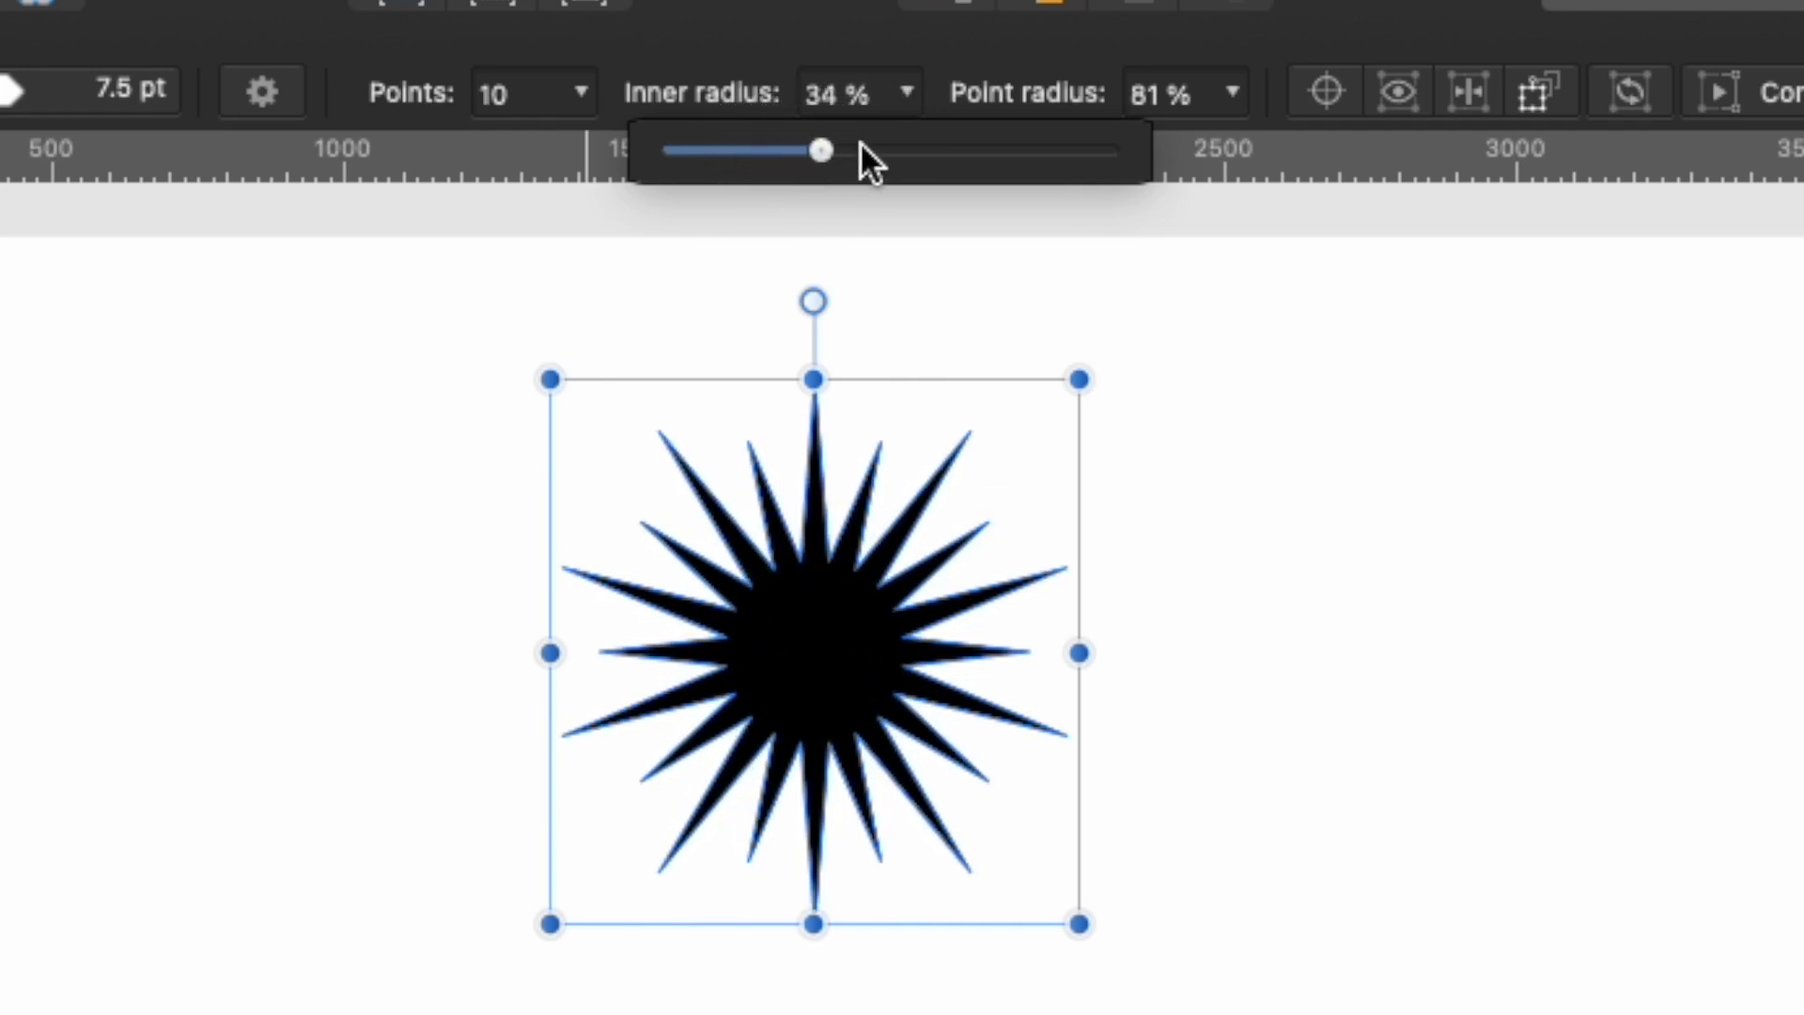
- Set the double star's point radius to 0% and its inner radius to 61% for separate pointed petals
{"action": "left_click", "coordinate": [1234, 93]}
{"action": "left_click_drag", "start_coordinate": [1205, 150], "coordinate": [1303, 149]}
{"action": "left_click", "coordinate": [907, 91]}
{"action": "left_click_drag", "start_coordinate": [898, 150], "coordinate": [1013, 153]}
{"action": "left_click", "coordinate": [1233, 91]}
{"action": "left_click_drag", "start_coordinate": [1219, 149], "coordinate": [714, 178]}
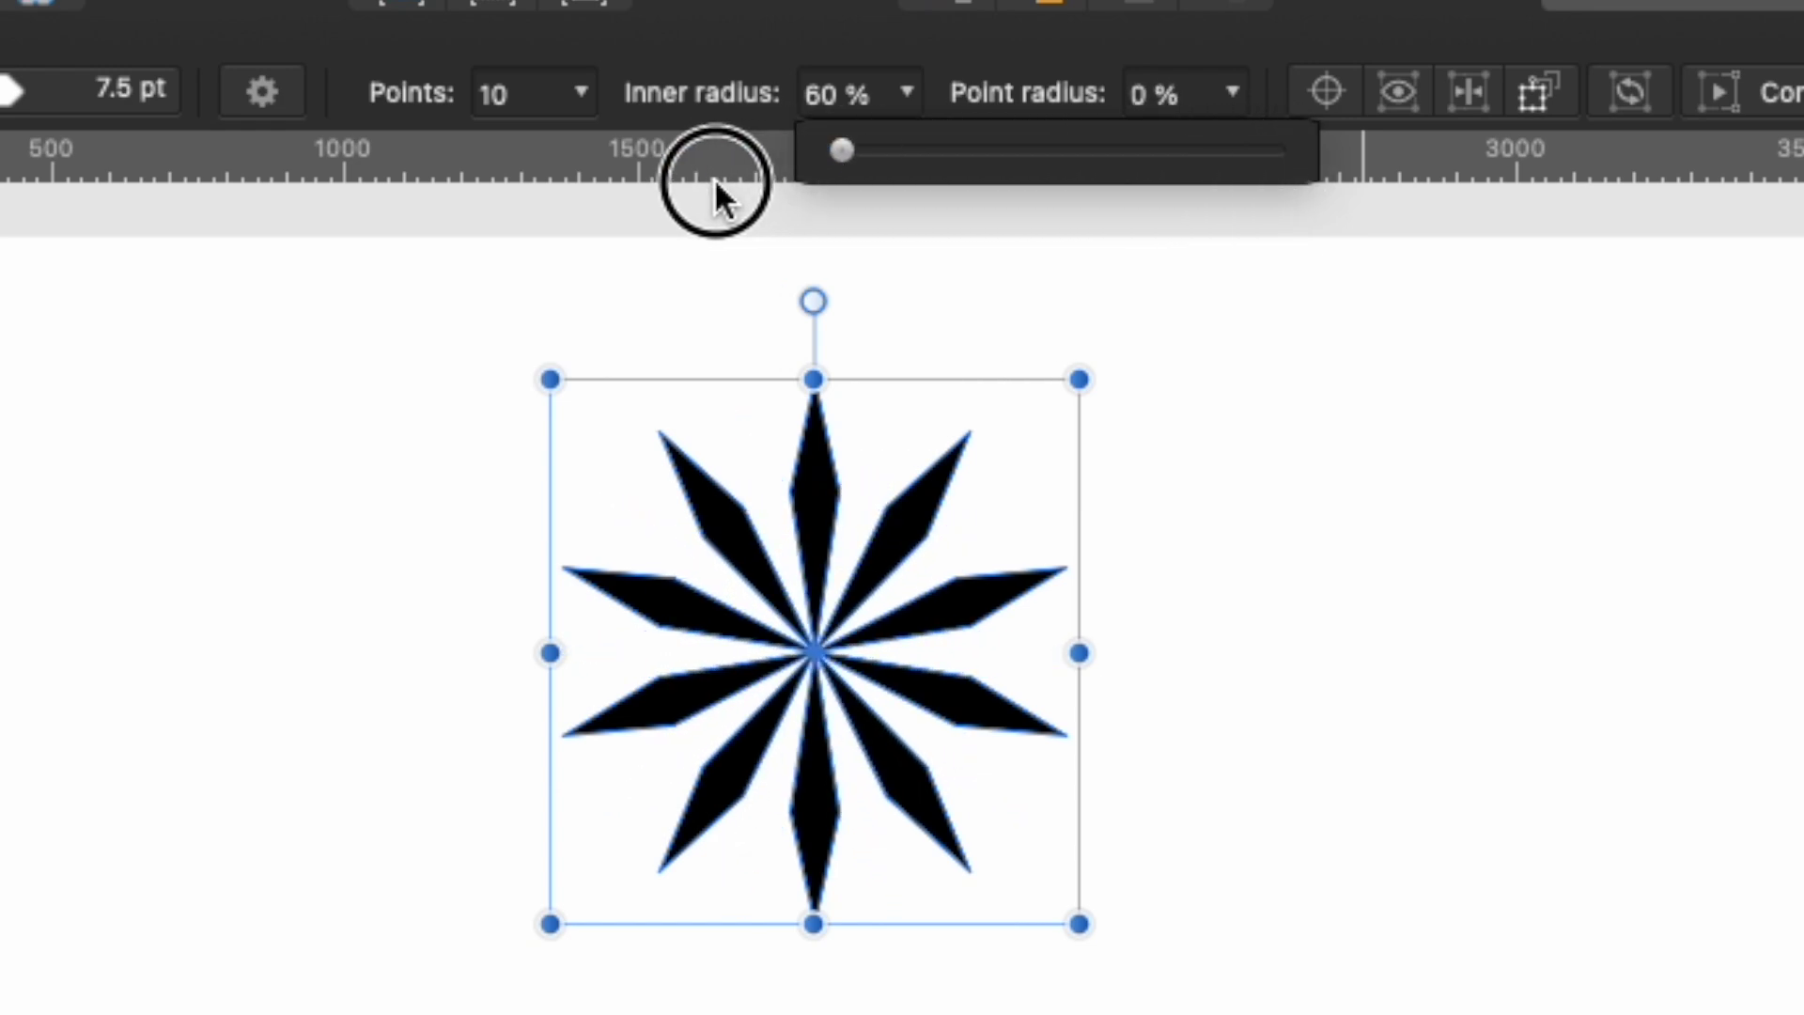
{"action": "mouse_move", "coordinate": [903, 151]}
{"action": "left_mouse_down"}
{"action": "mouse_move", "coordinate": [1000, 141]}
{"action": "mouse_move", "coordinate": [907, 150]}
{"action": "left_mouse_up"}
- Move the ten-petal double star to the middle of the empty upper area and delete it
{"action": "left_click", "coordinate": [1483, 620]}
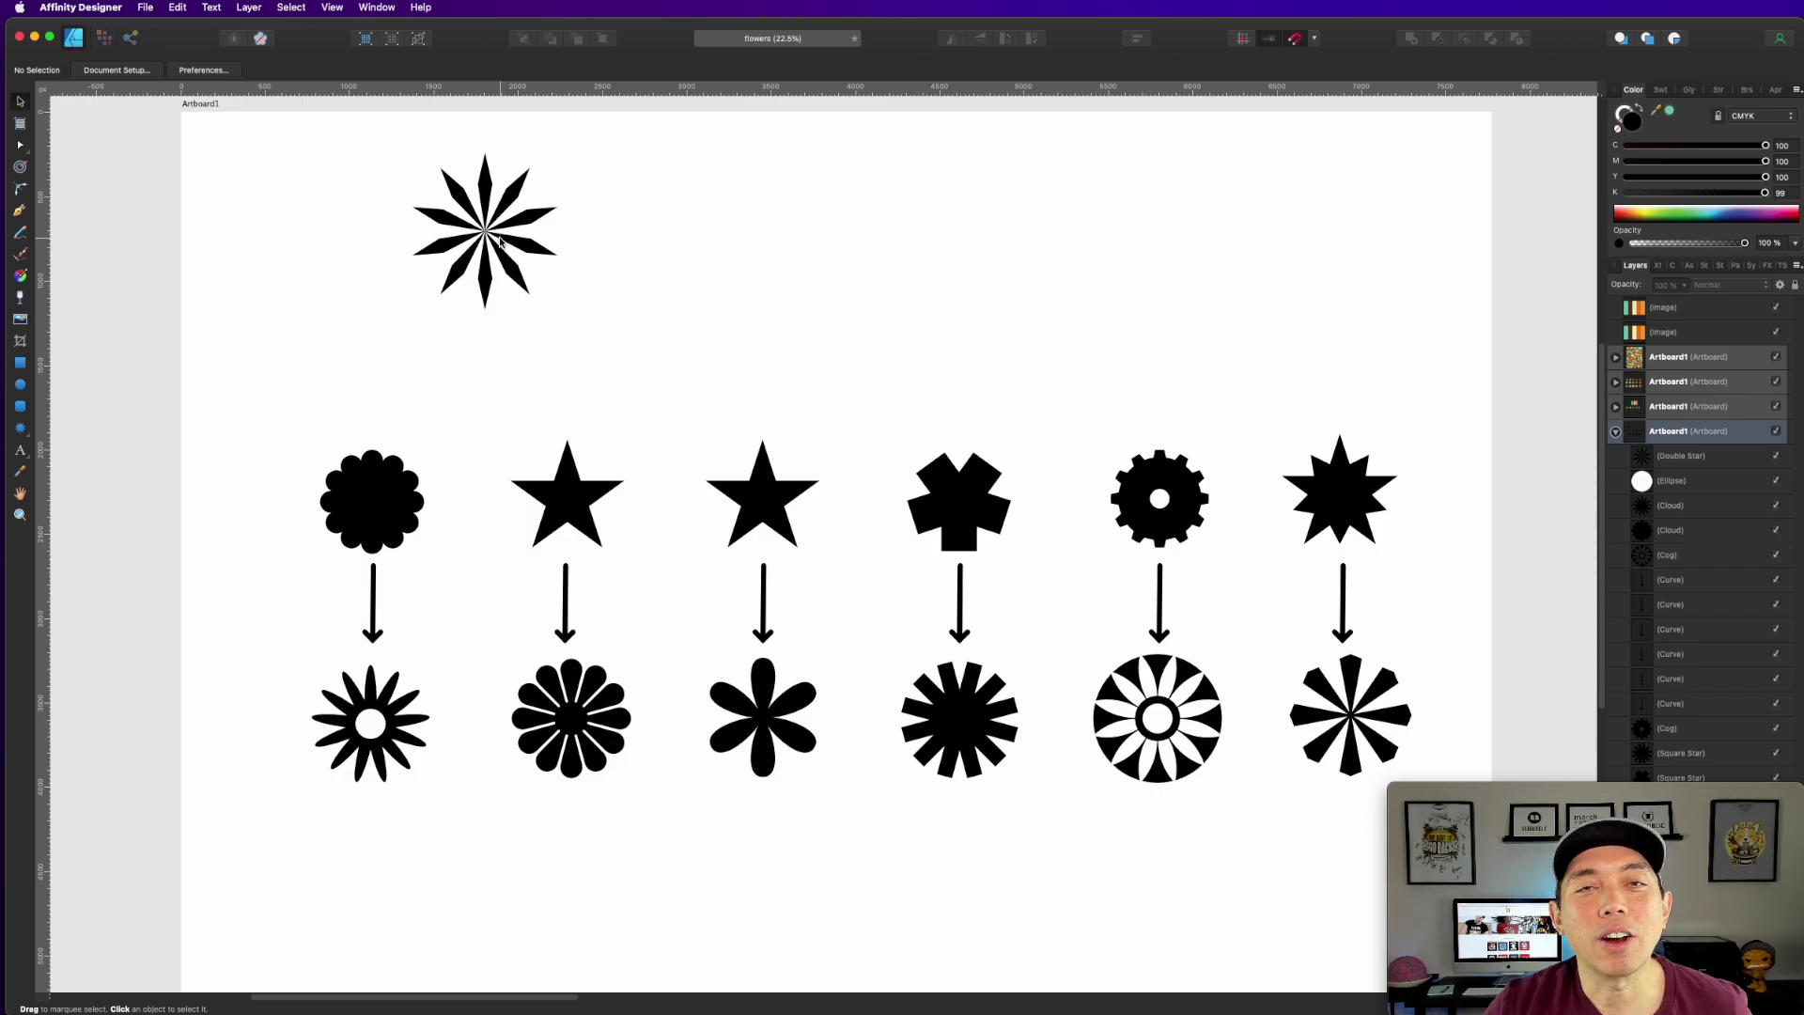
{"action": "left_click_drag", "start_coordinate": [496, 238], "coordinate": [909, 278]}
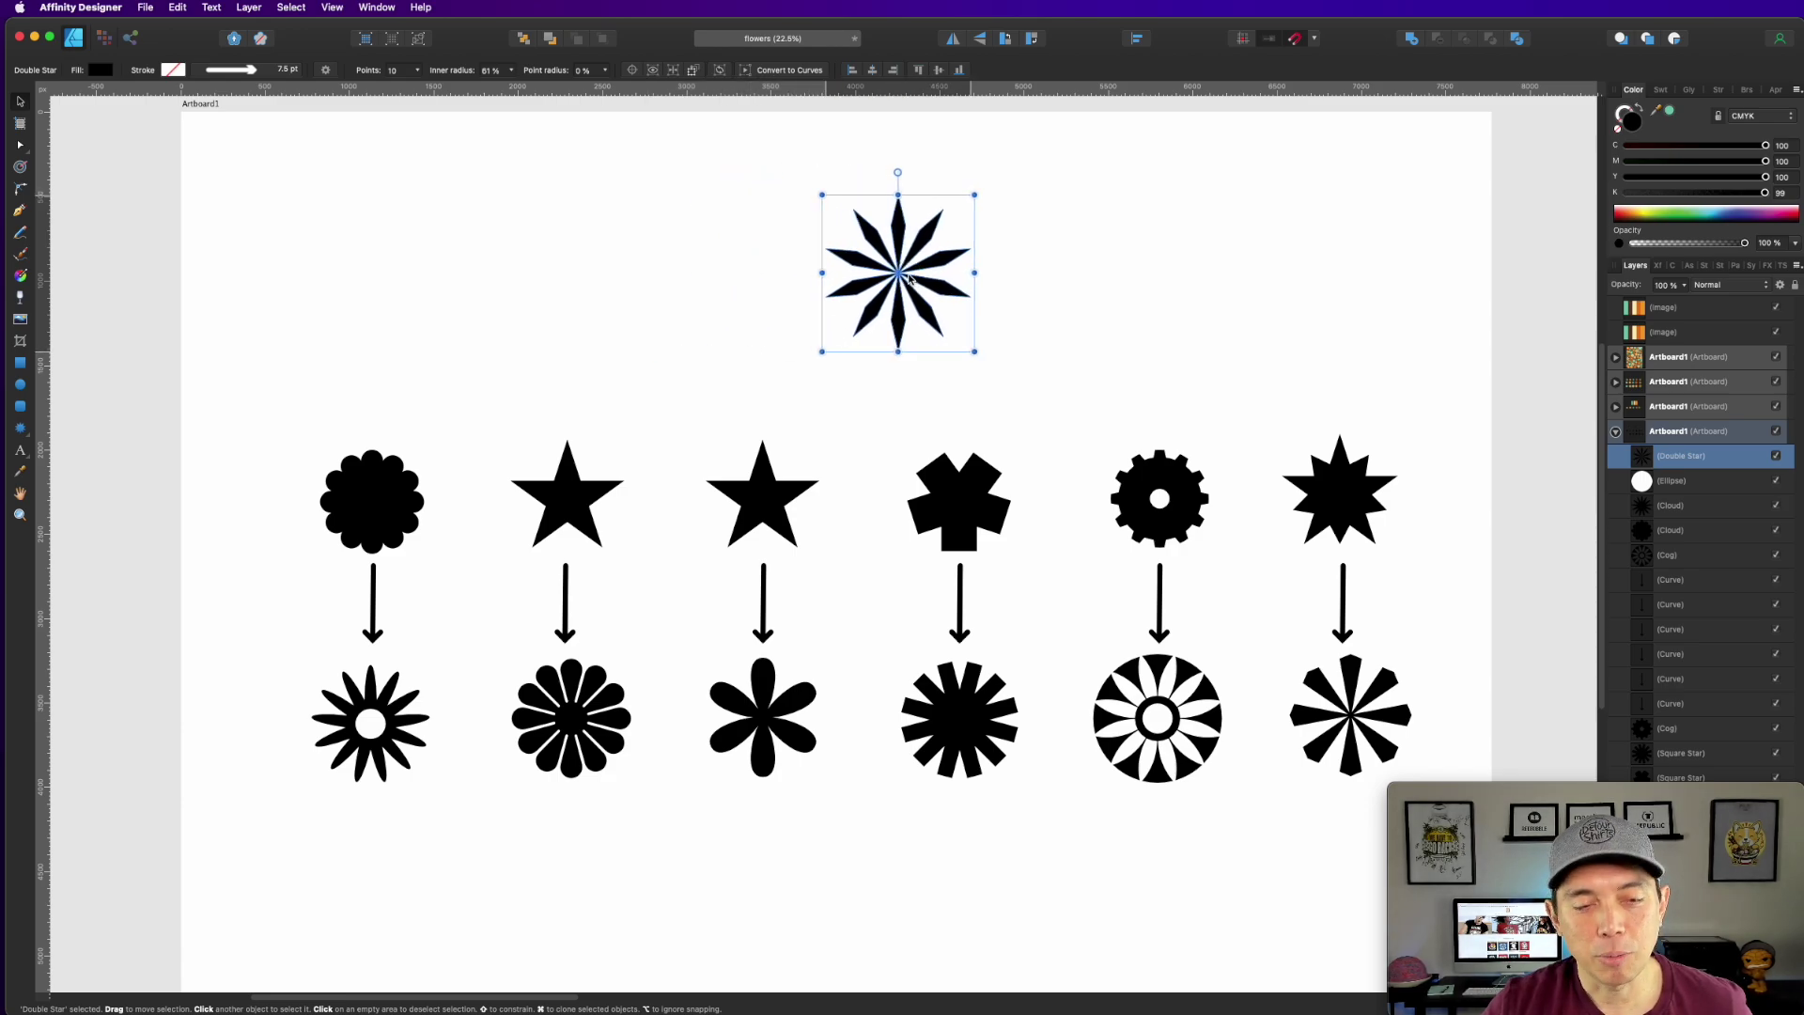
{"action": "key", "text": "super+shift+bracketleft"}
- Place copies of the cloud, star, square star, cog and double star in a row above the originals, nudging the cloud into line
{"action": "left_click_drag", "start_coordinate": [402, 487], "coordinate": [518, 225]}
{"action": "left_click_drag", "start_coordinate": [568, 498], "coordinate": [648, 261]}
{"action": "left_click_drag", "start_coordinate": [984, 505], "coordinate": [836, 222]}
{"action": "left_click", "coordinate": [975, 489]}
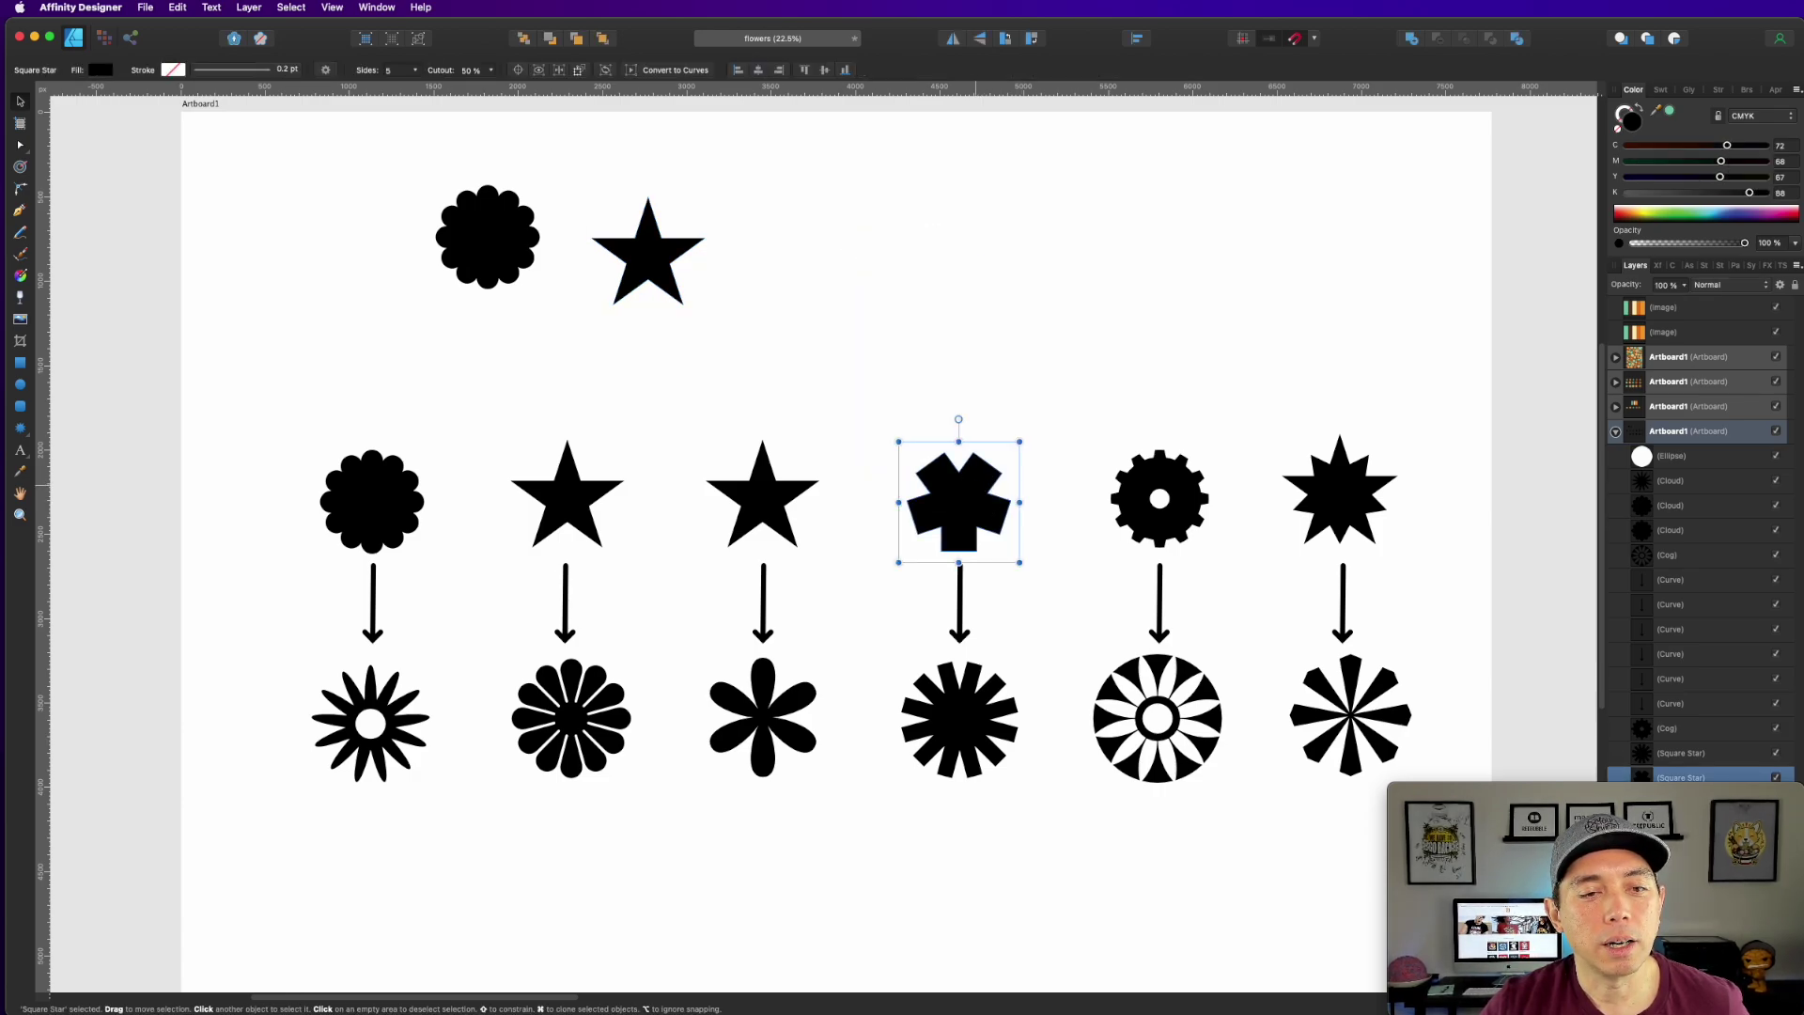
{"action": "left_click_drag", "start_coordinate": [975, 489], "coordinate": [827, 247]}
{"action": "left_click", "coordinate": [1191, 522]}
{"action": "left_click_drag", "start_coordinate": [1191, 522], "coordinate": [972, 277]}
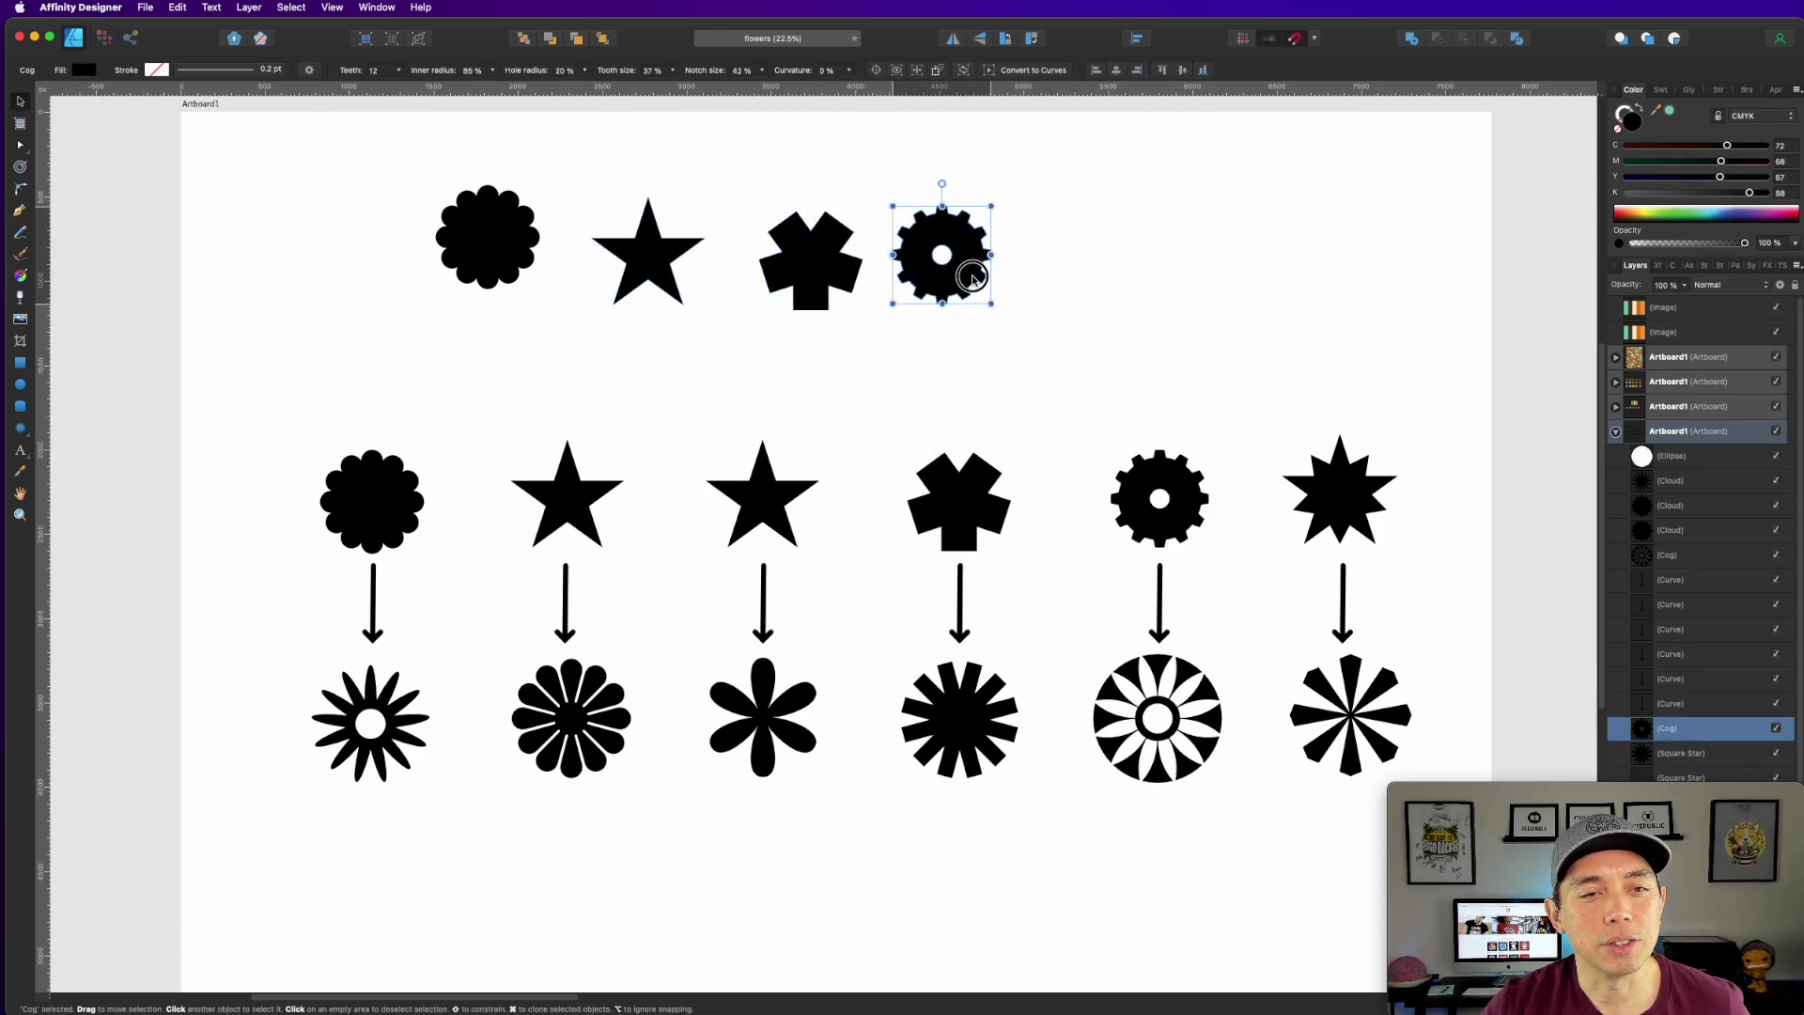
{"action": "left_click", "coordinate": [1351, 494]}
{"action": "left_click_drag", "start_coordinate": [1352, 494], "coordinate": [1077, 255]}
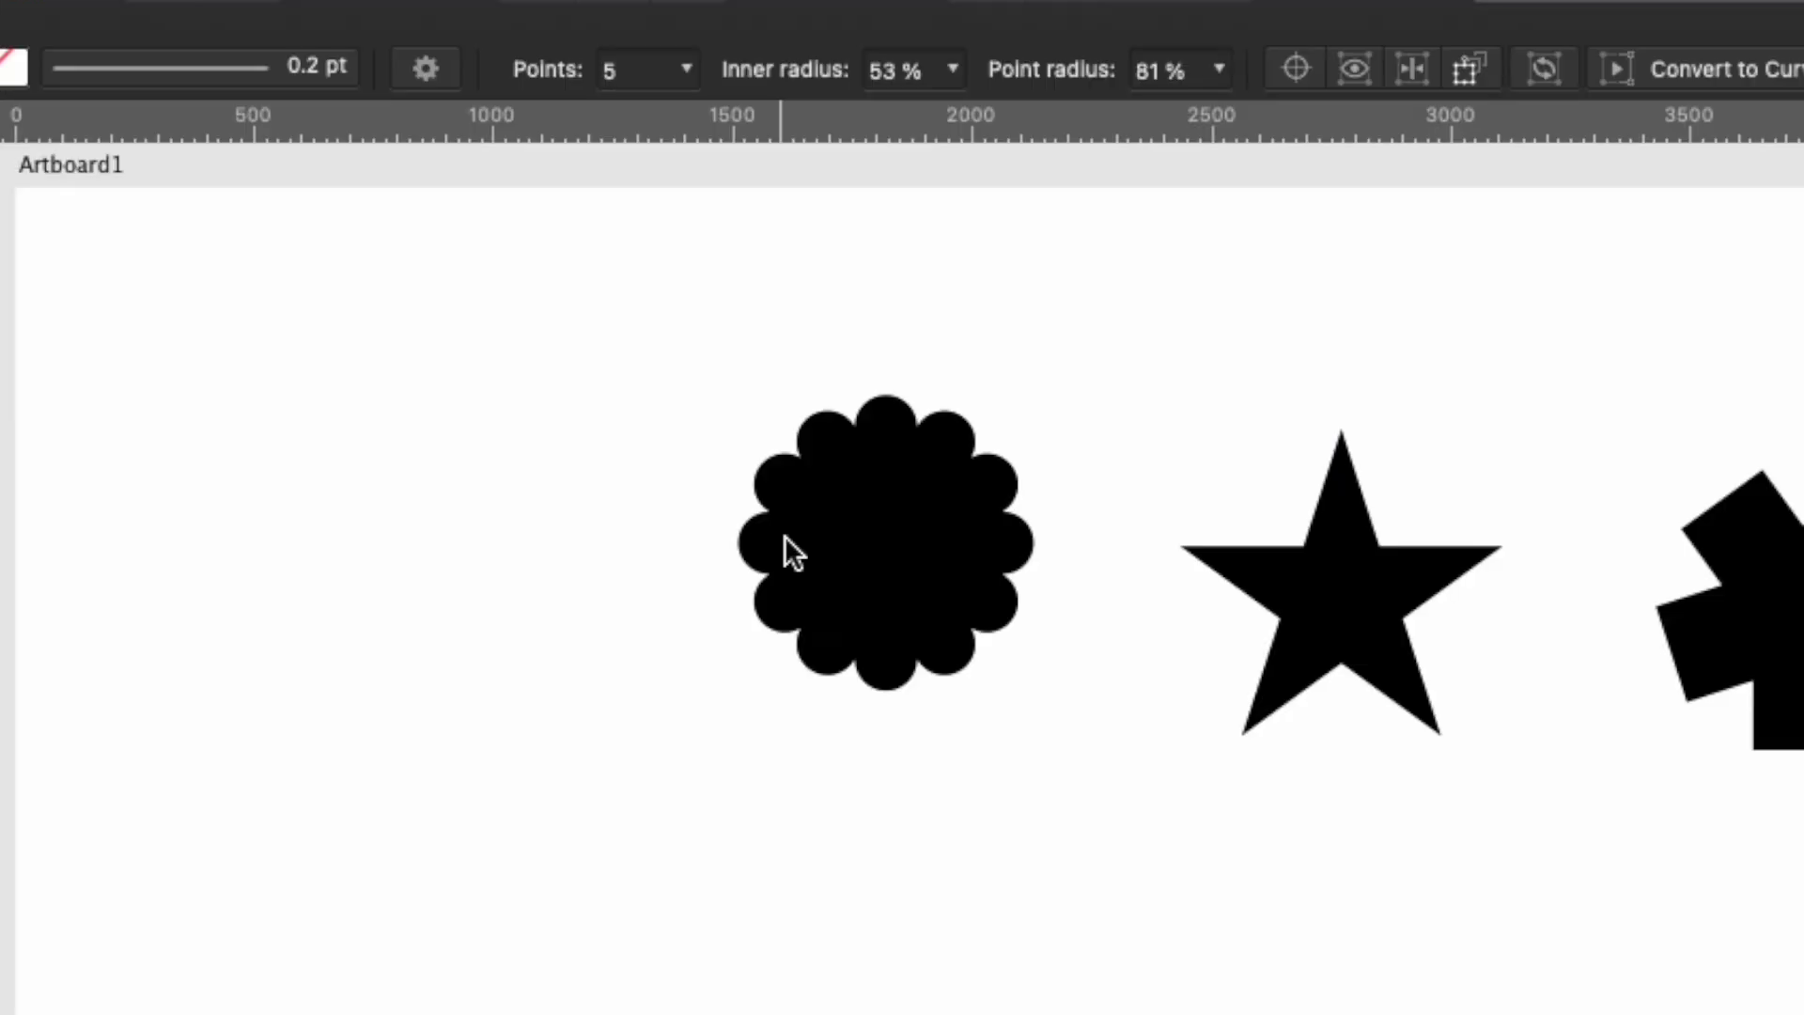
{"action": "left_click_drag", "start_coordinate": [453, 216], "coordinate": [471, 234]}
{"action": "left_click_drag", "start_coordinate": [836, 585], "coordinate": [836, 584]}
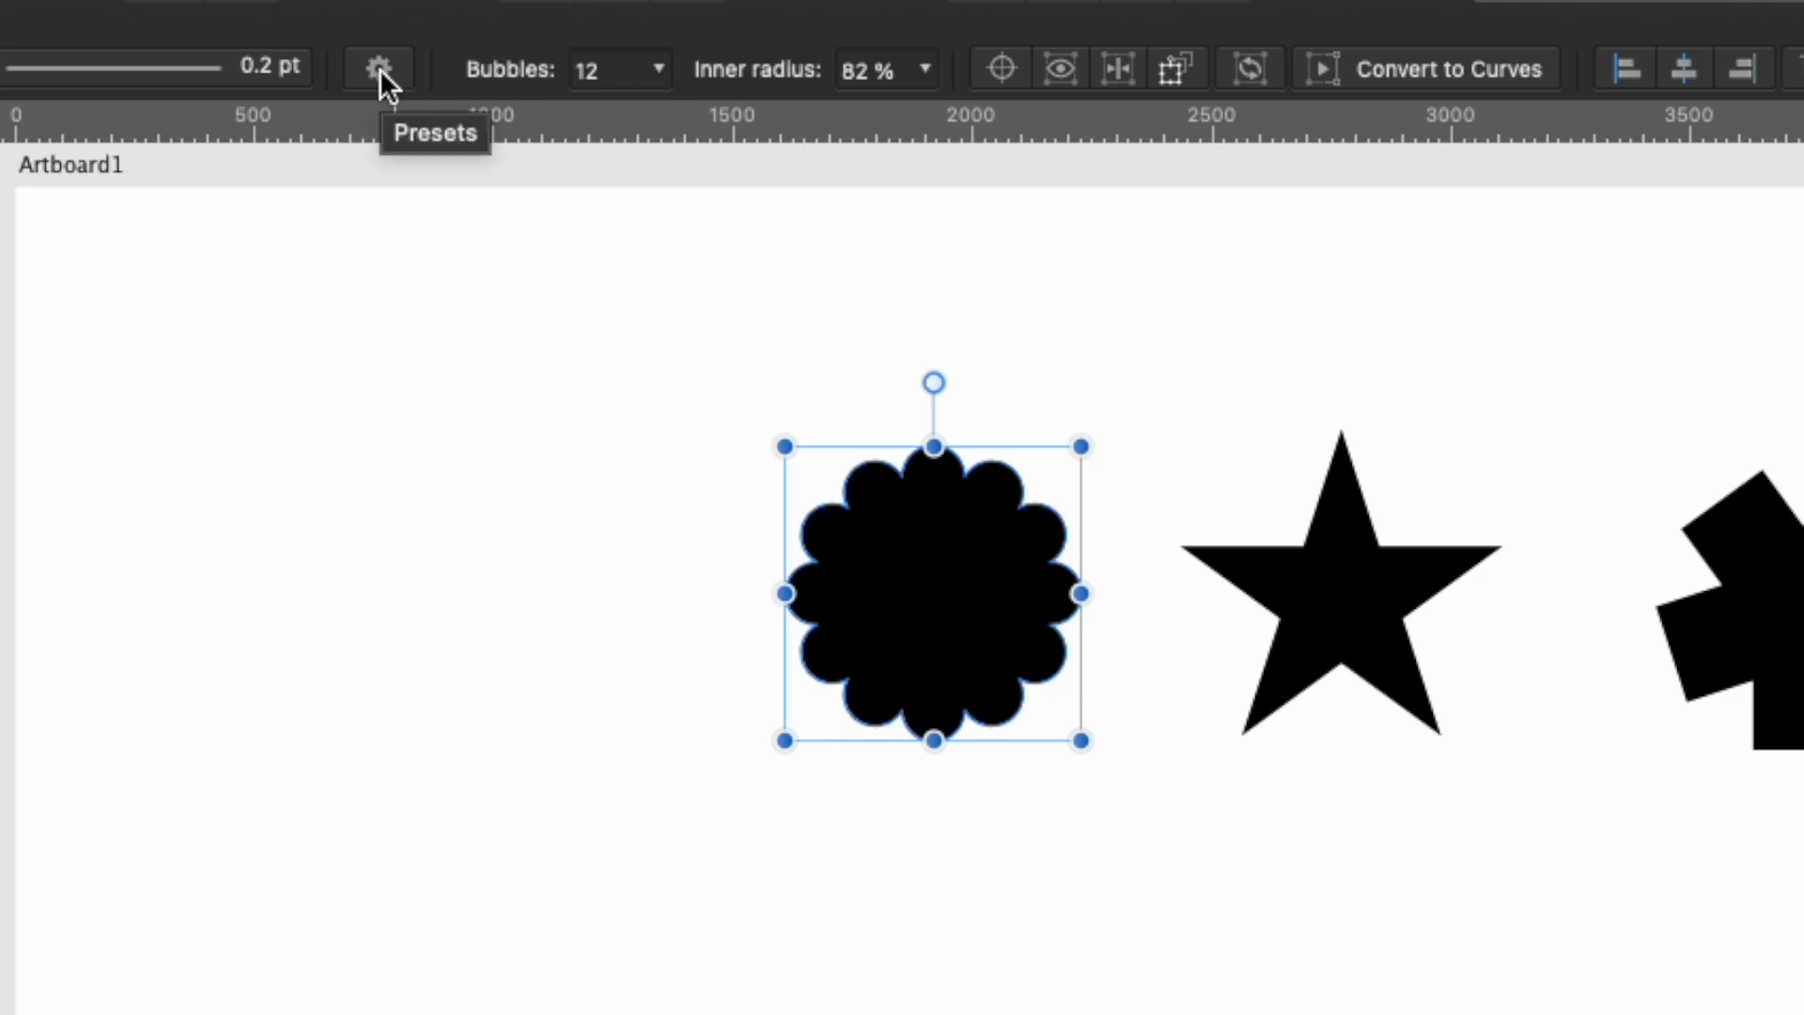
- Try the 9-bubble preset on the copied cloud and switch back to the 12-bubble preset
{"action": "left_click", "coordinate": [380, 69]}
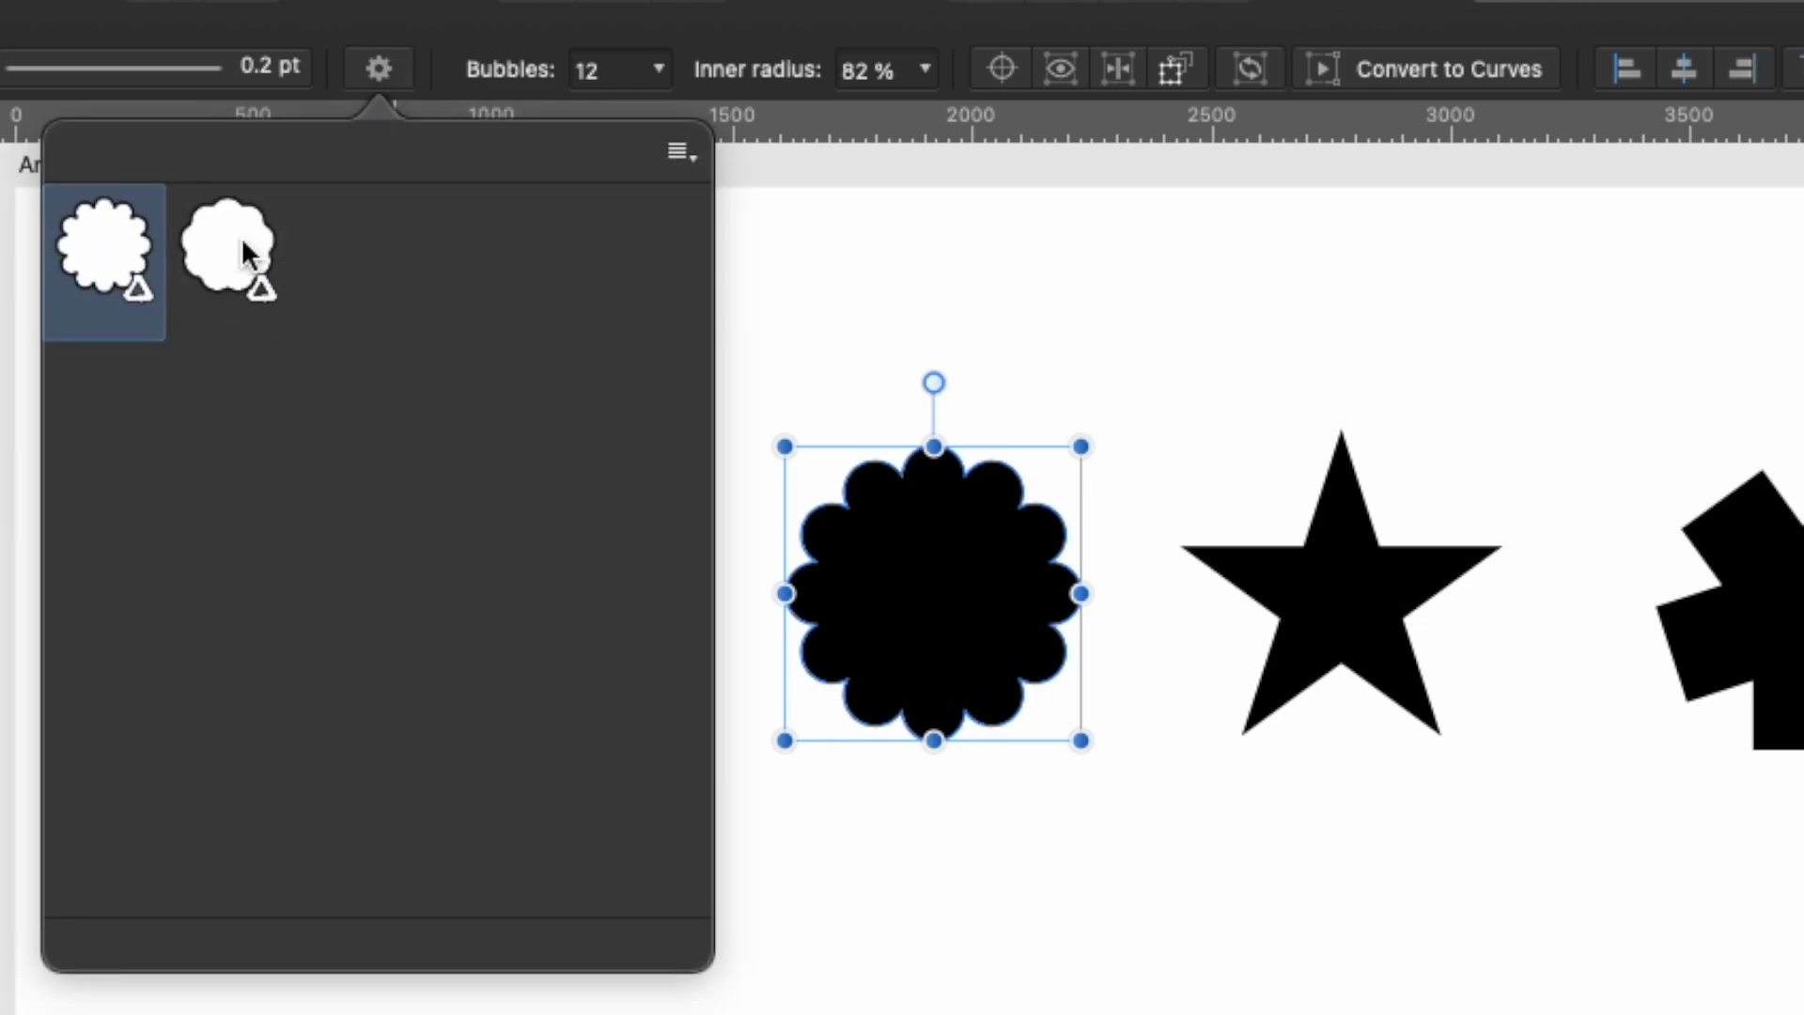
{"action": "left_click", "coordinate": [237, 246]}
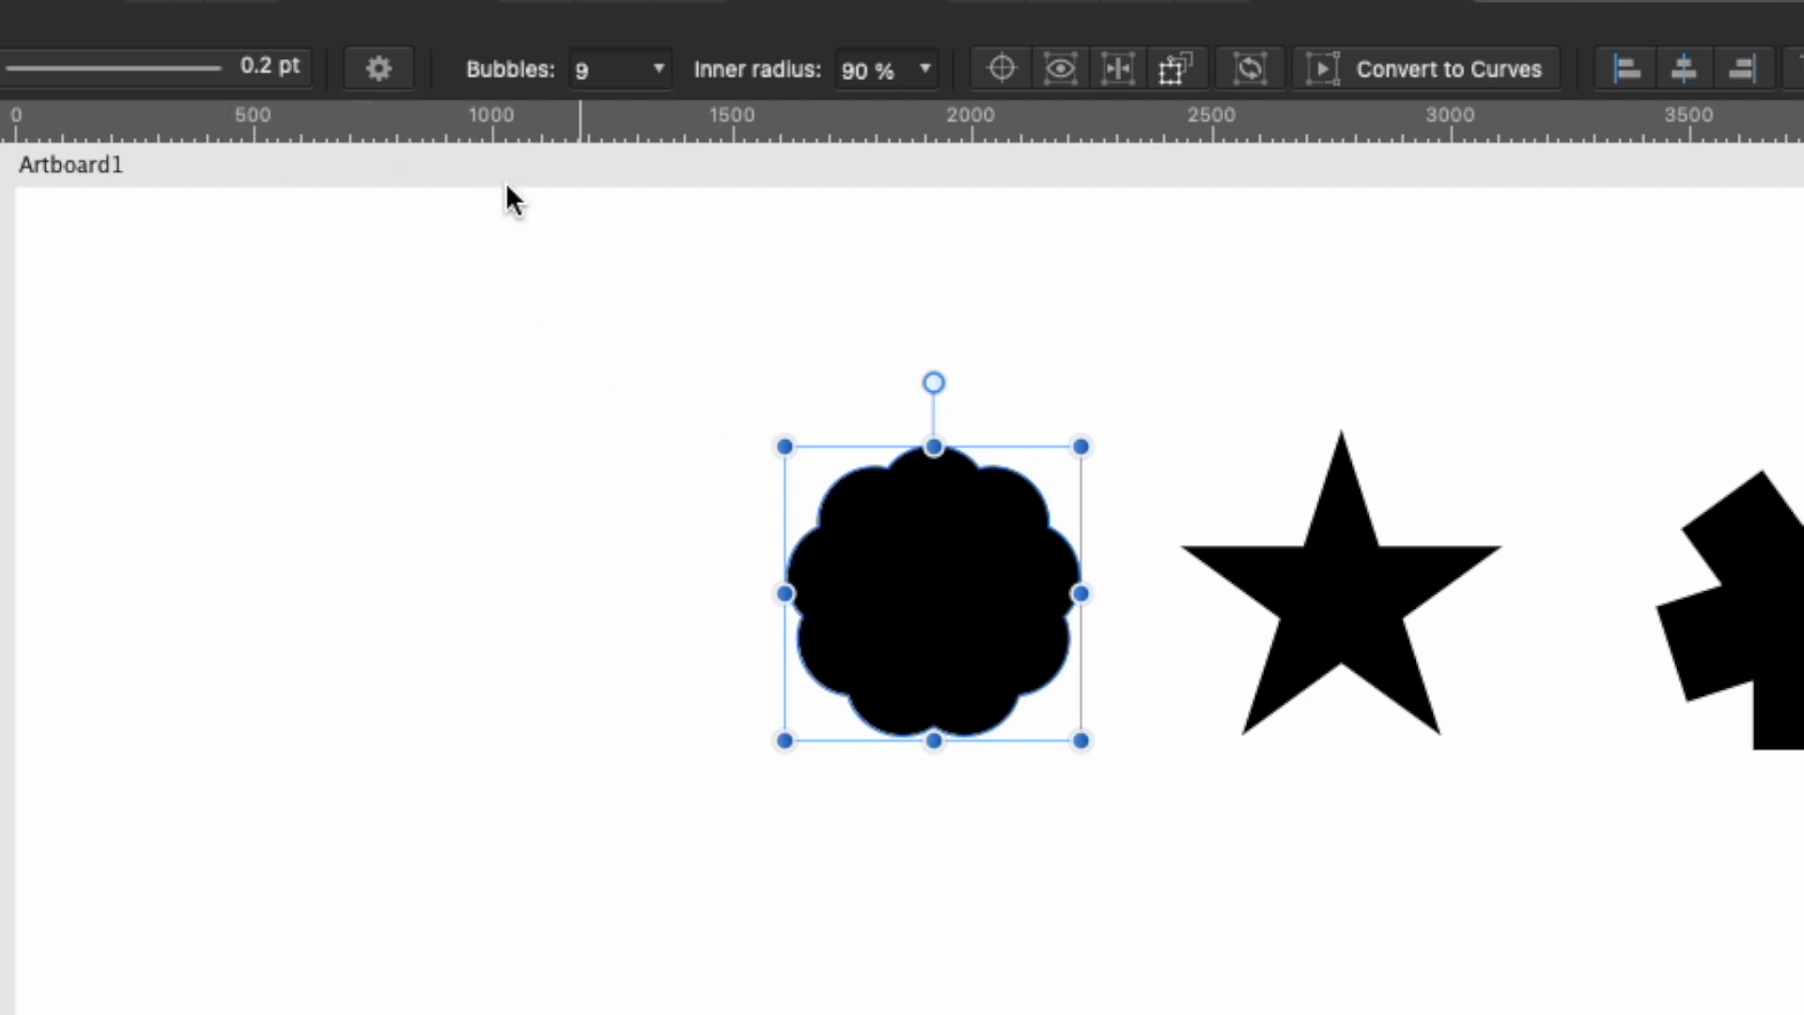
{"action": "left_click", "coordinate": [382, 65]}
{"action": "left_click", "coordinate": [126, 233]}
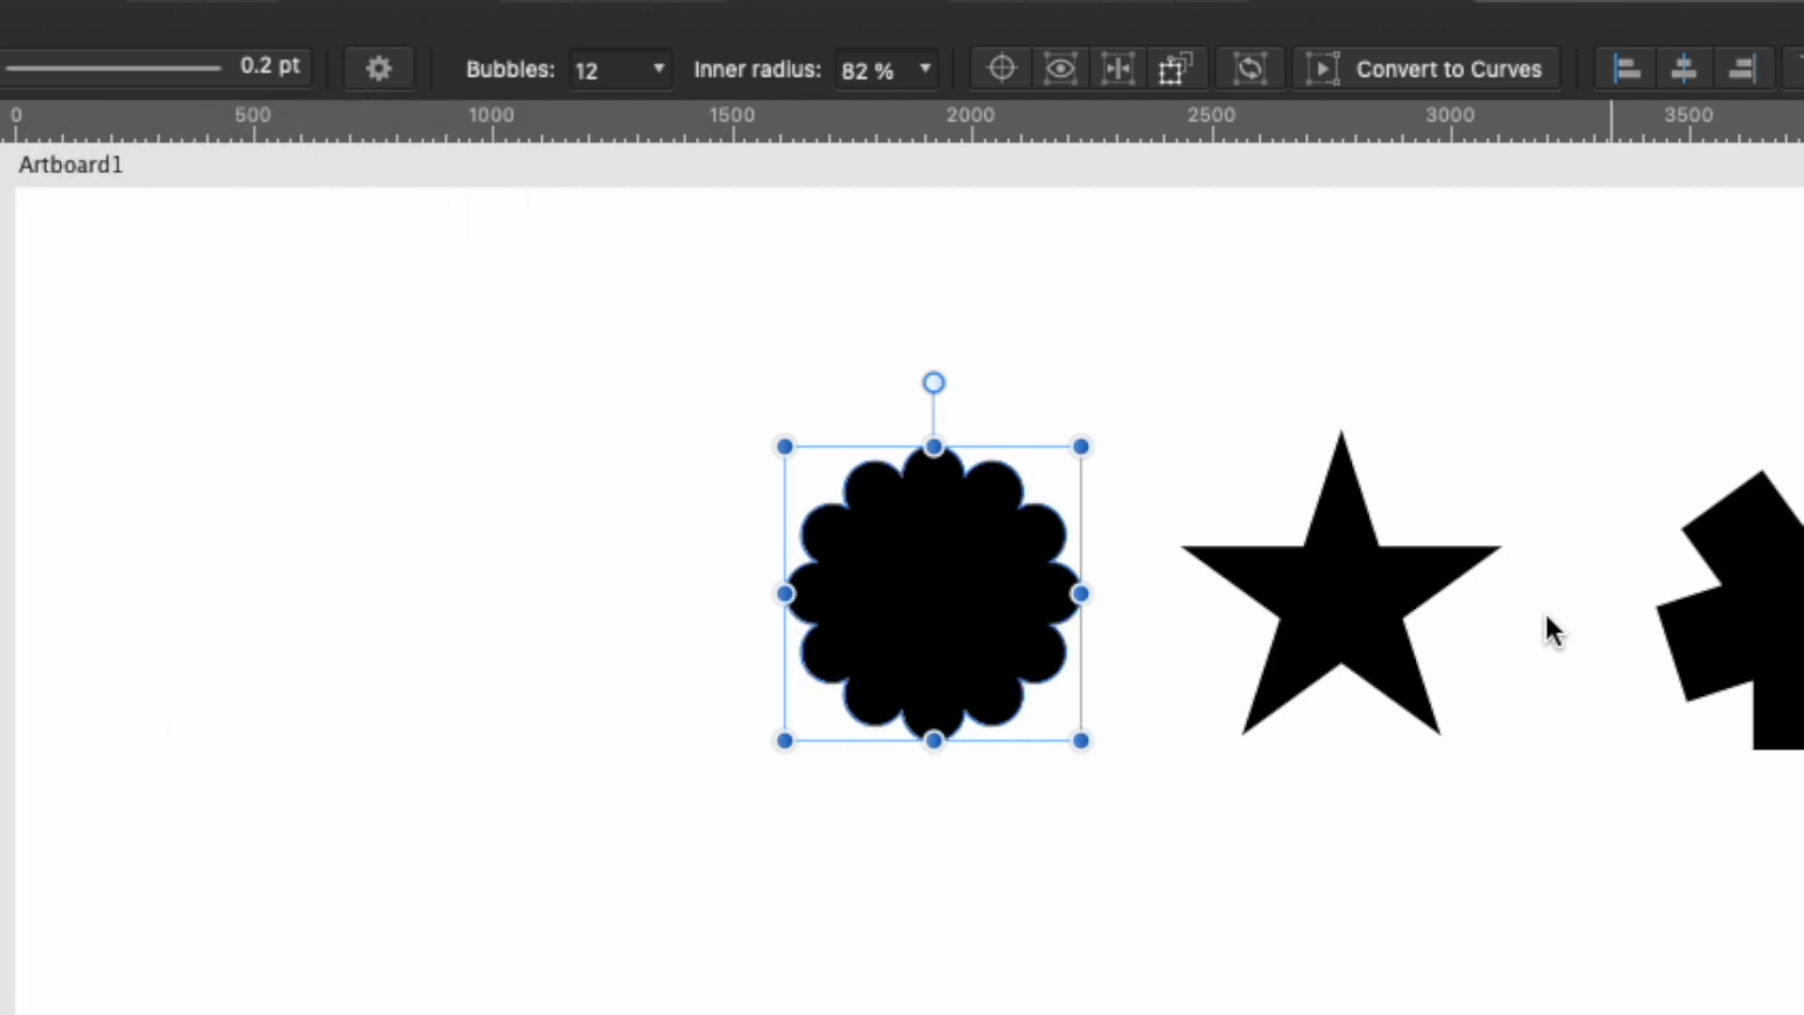
- Try the six-pointed, rounded six-arm and 18-point presets on the copied star, finishing with the rounded-petal flower preset
{"action": "left_click", "coordinate": [1447, 564]}
{"action": "left_click", "coordinate": [379, 70]}
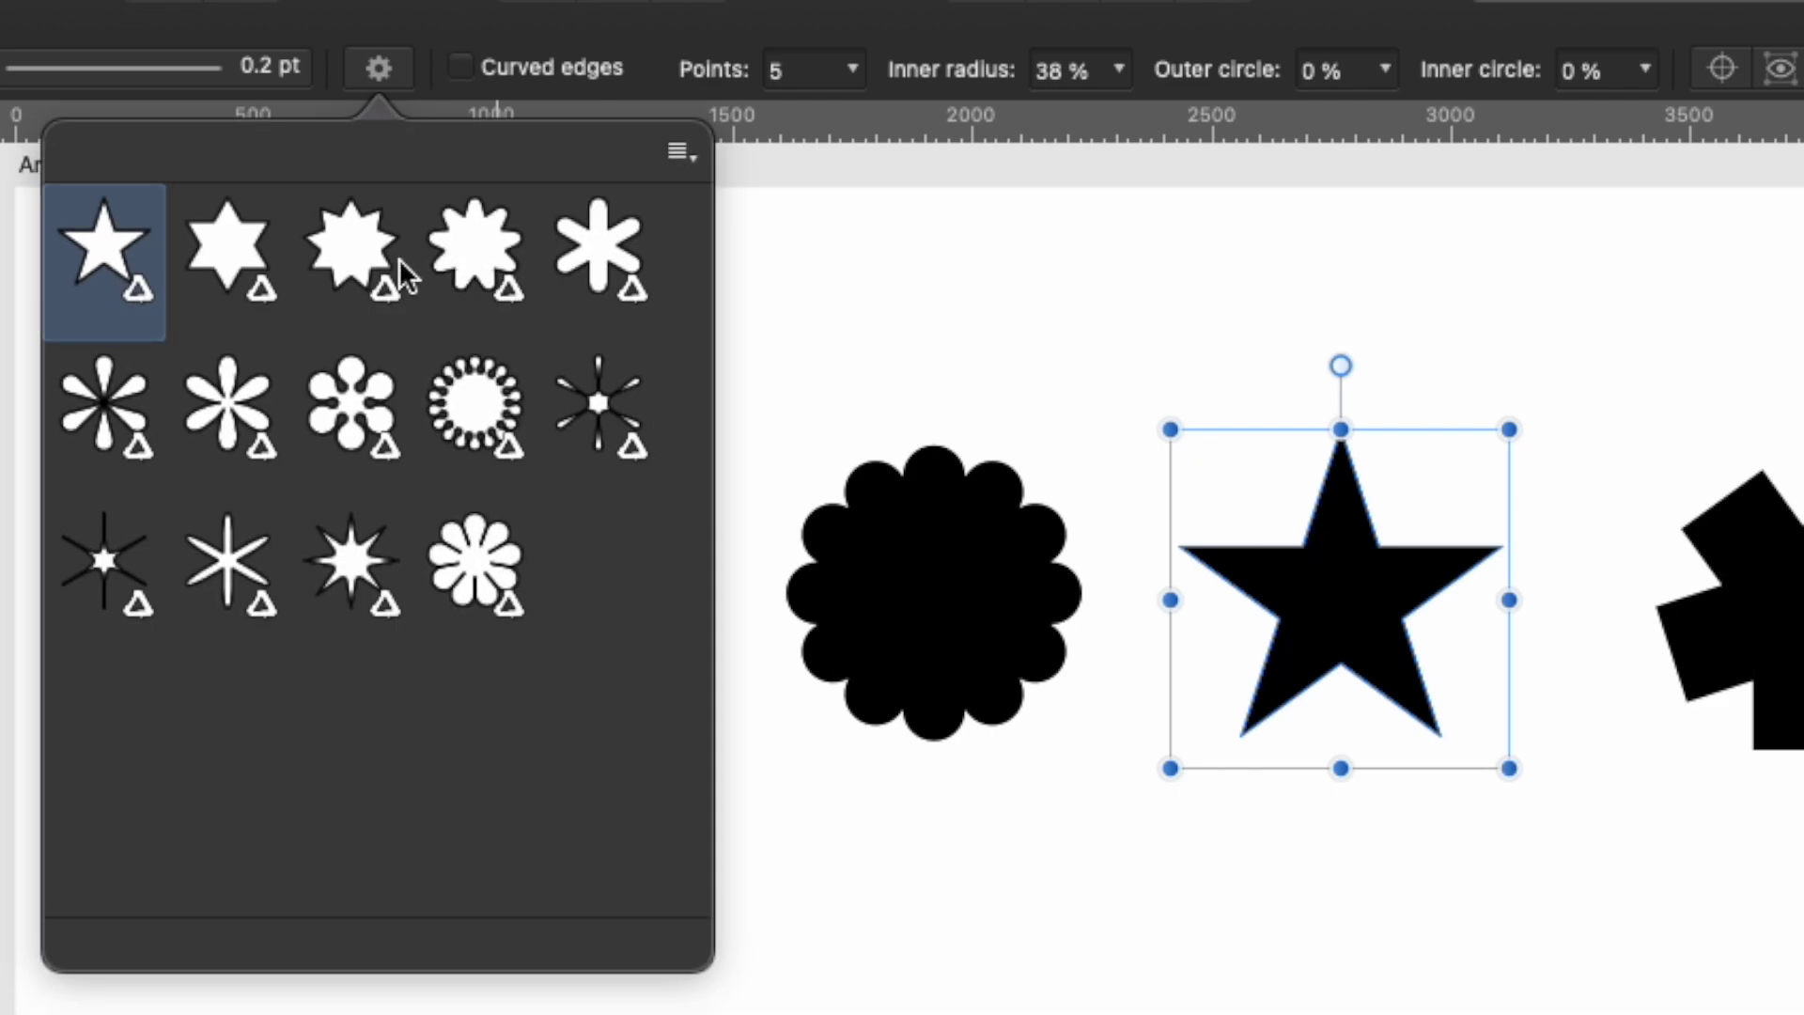
{"action": "left_click", "coordinate": [282, 259]}
{"action": "left_click", "coordinate": [393, 60]}
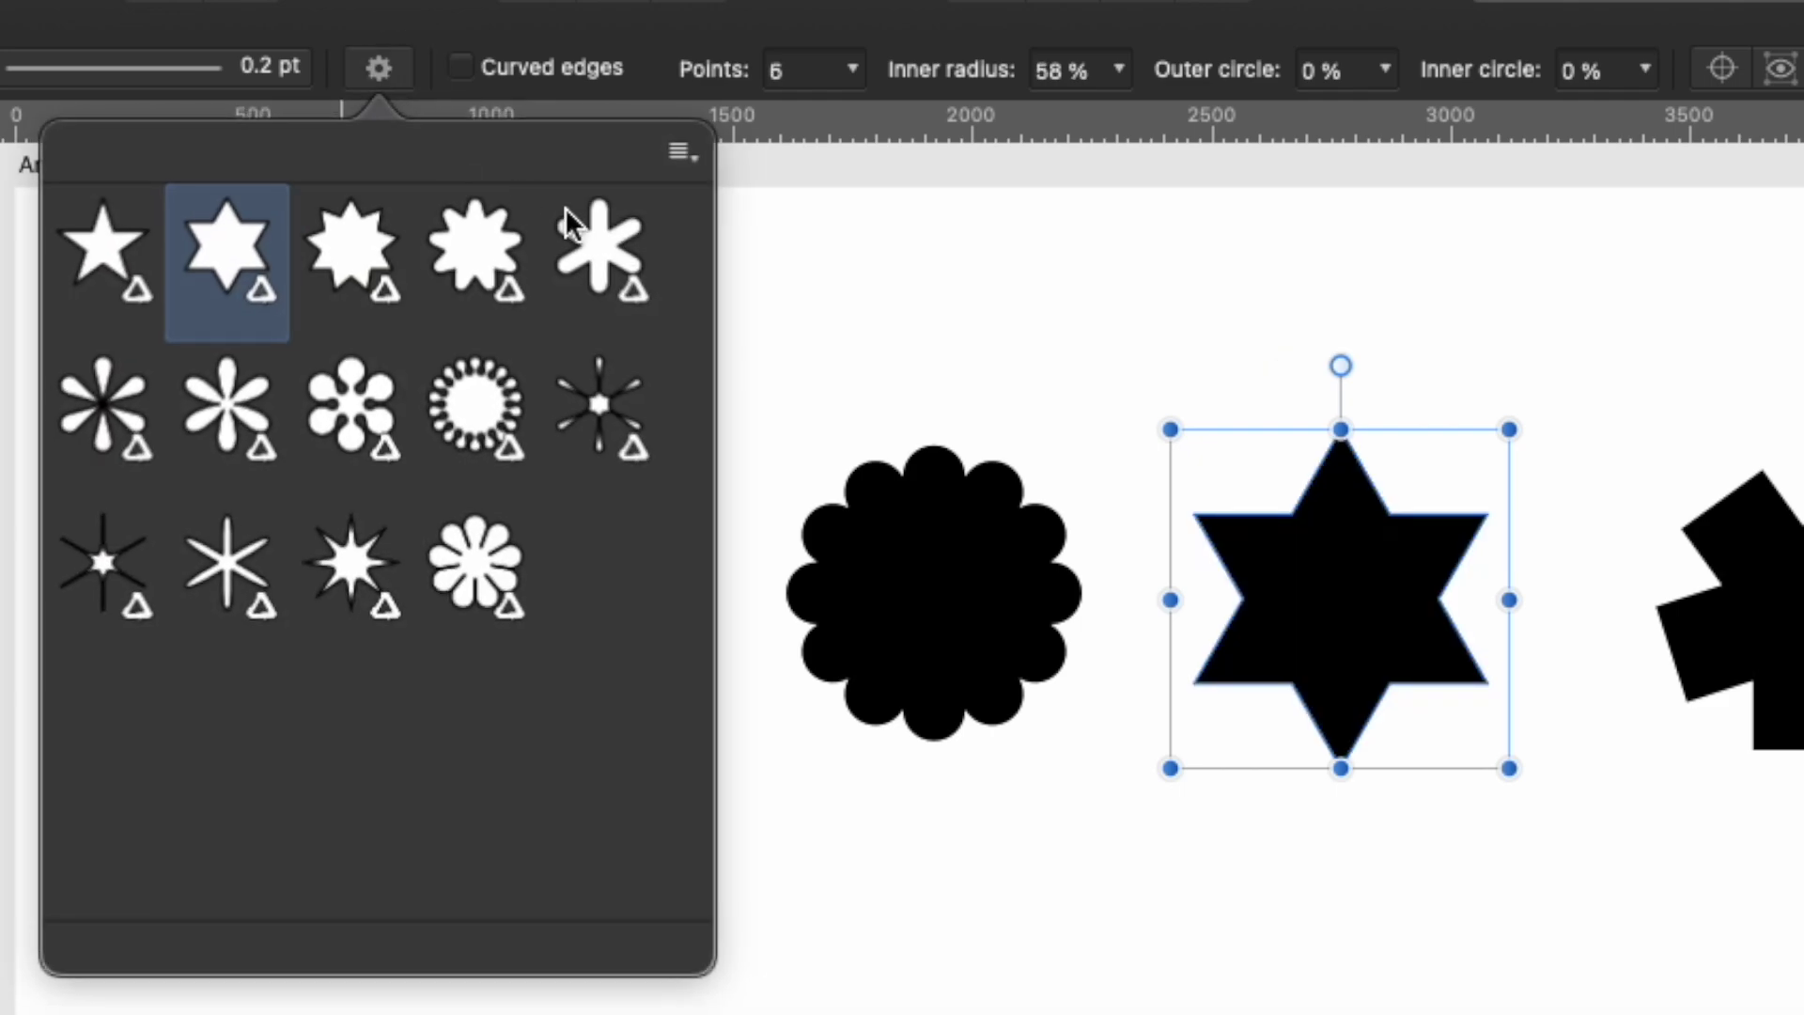
{"action": "left_click", "coordinate": [600, 249]}
{"action": "left_click", "coordinate": [386, 62]}
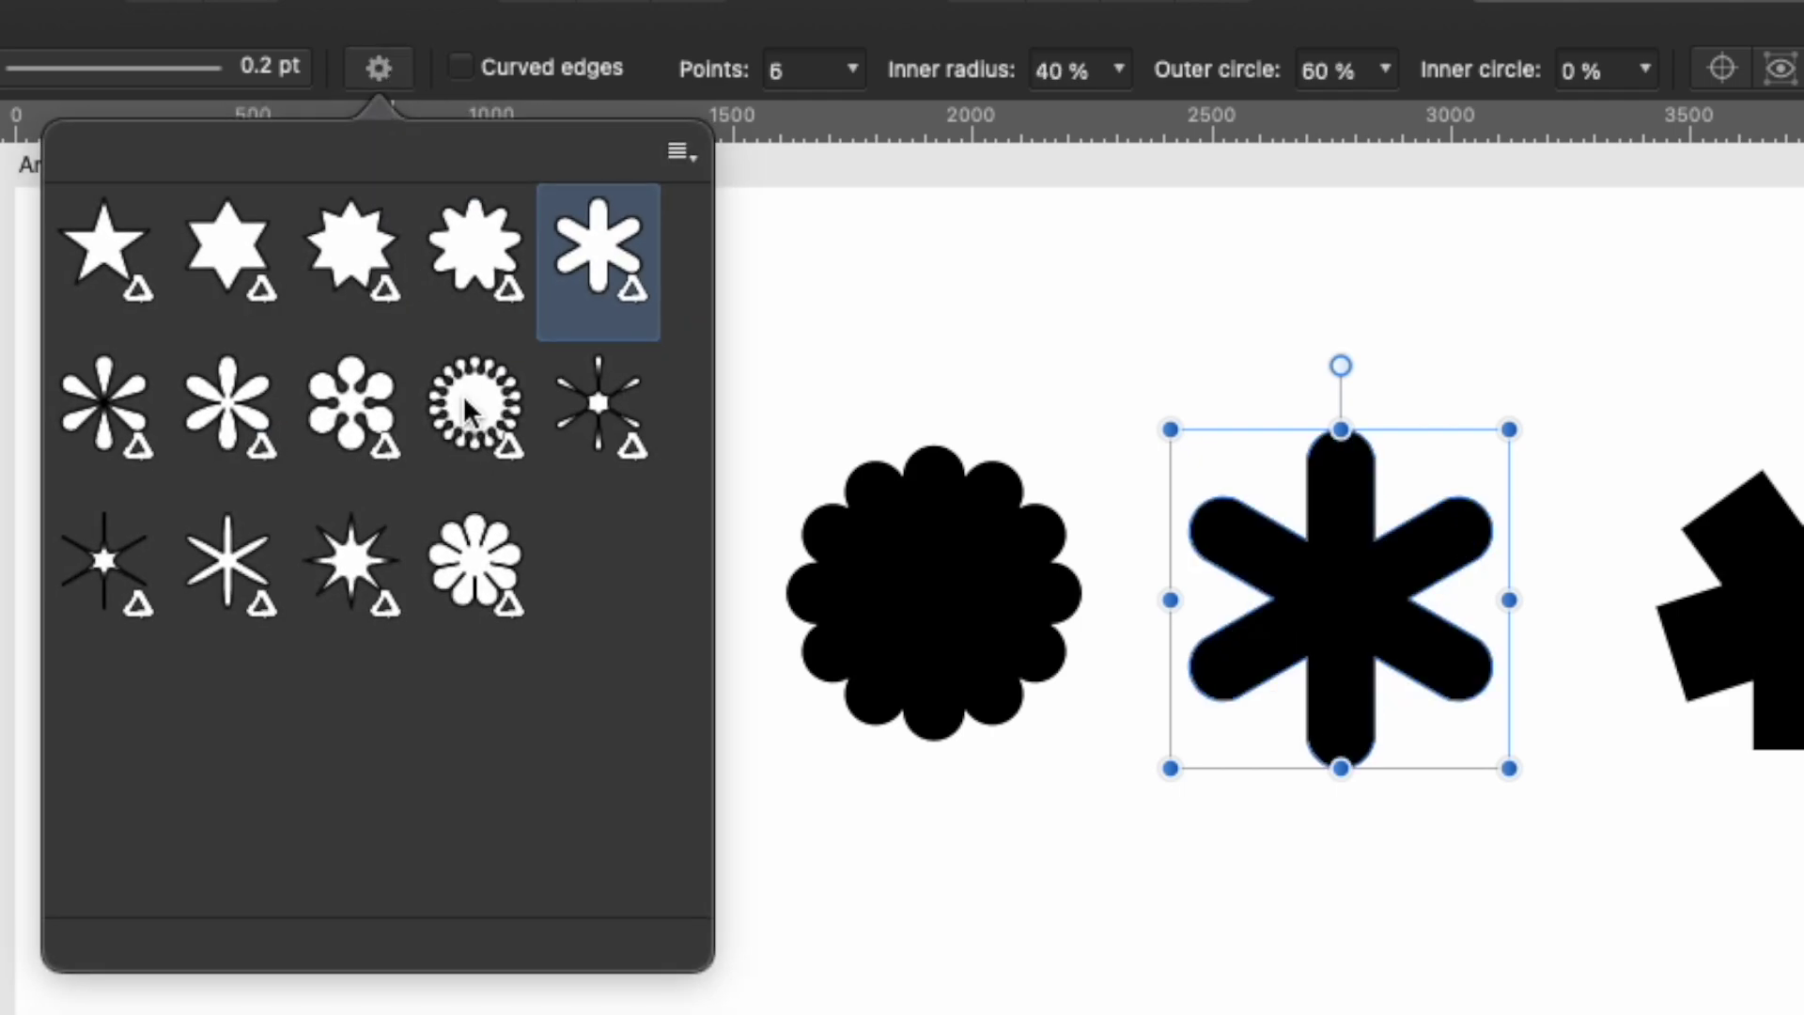
{"action": "left_click", "coordinate": [476, 394]}
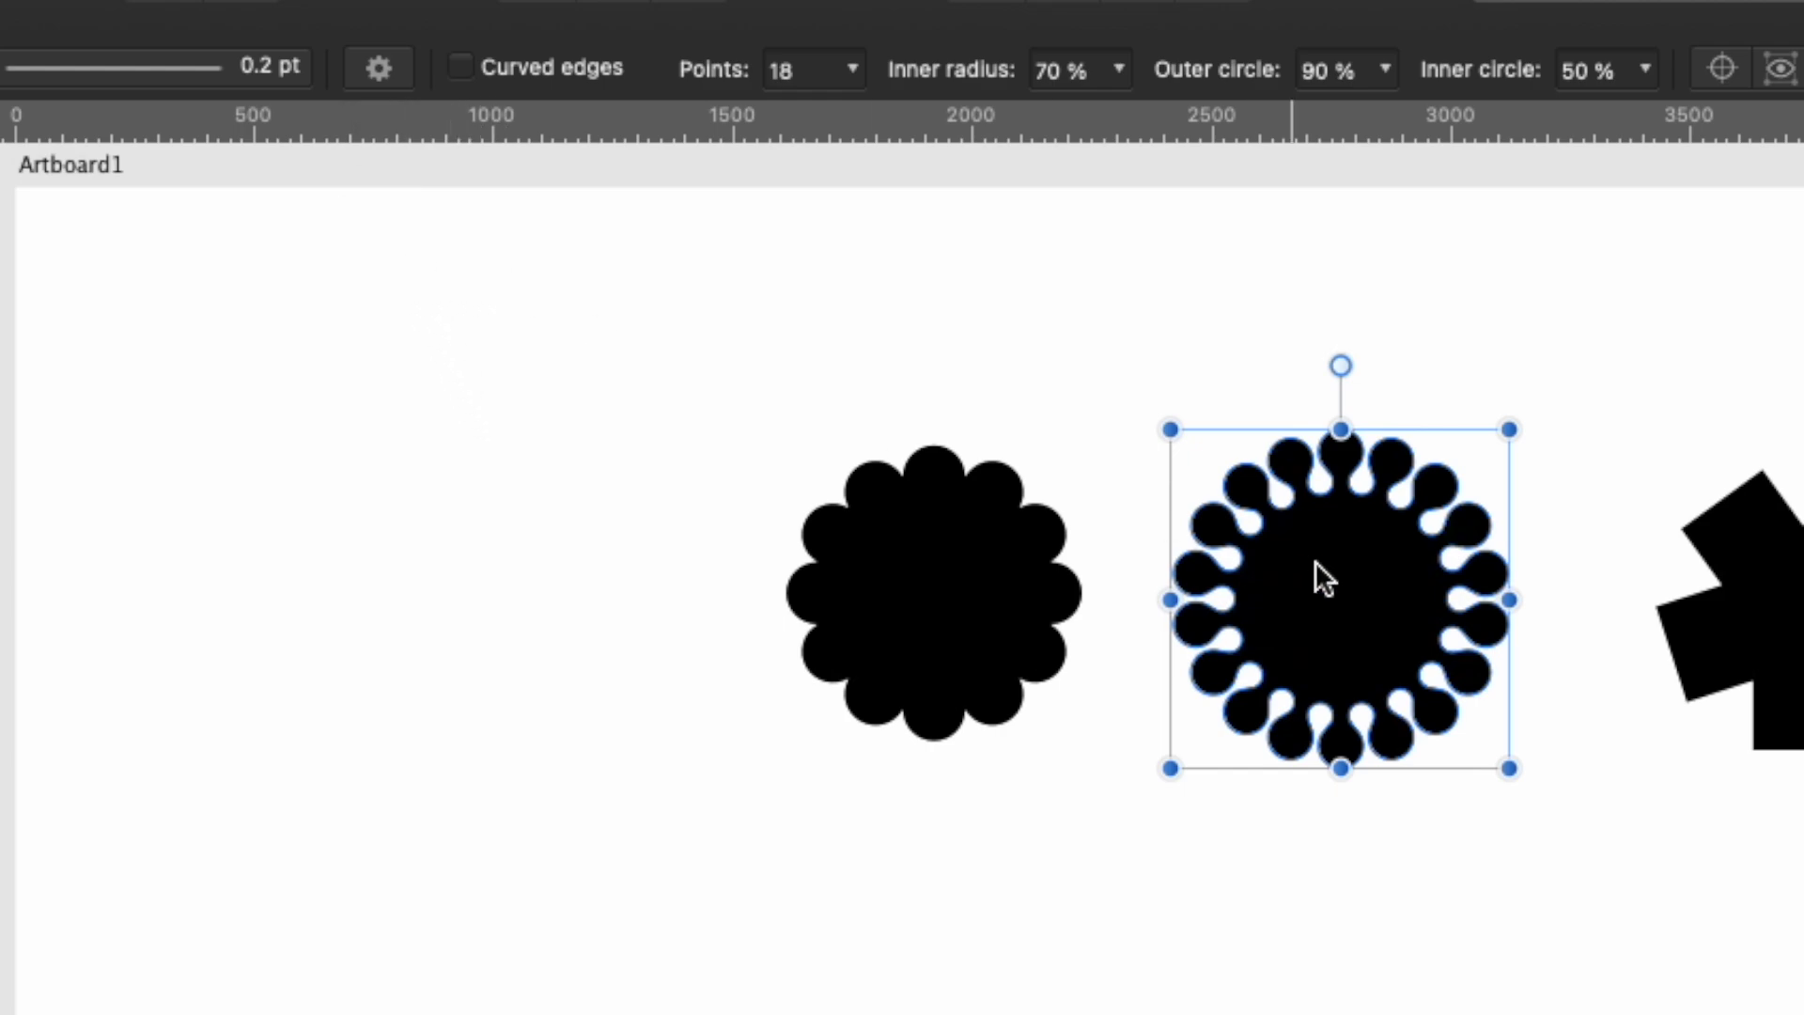
{"action": "left_click", "coordinate": [380, 63]}
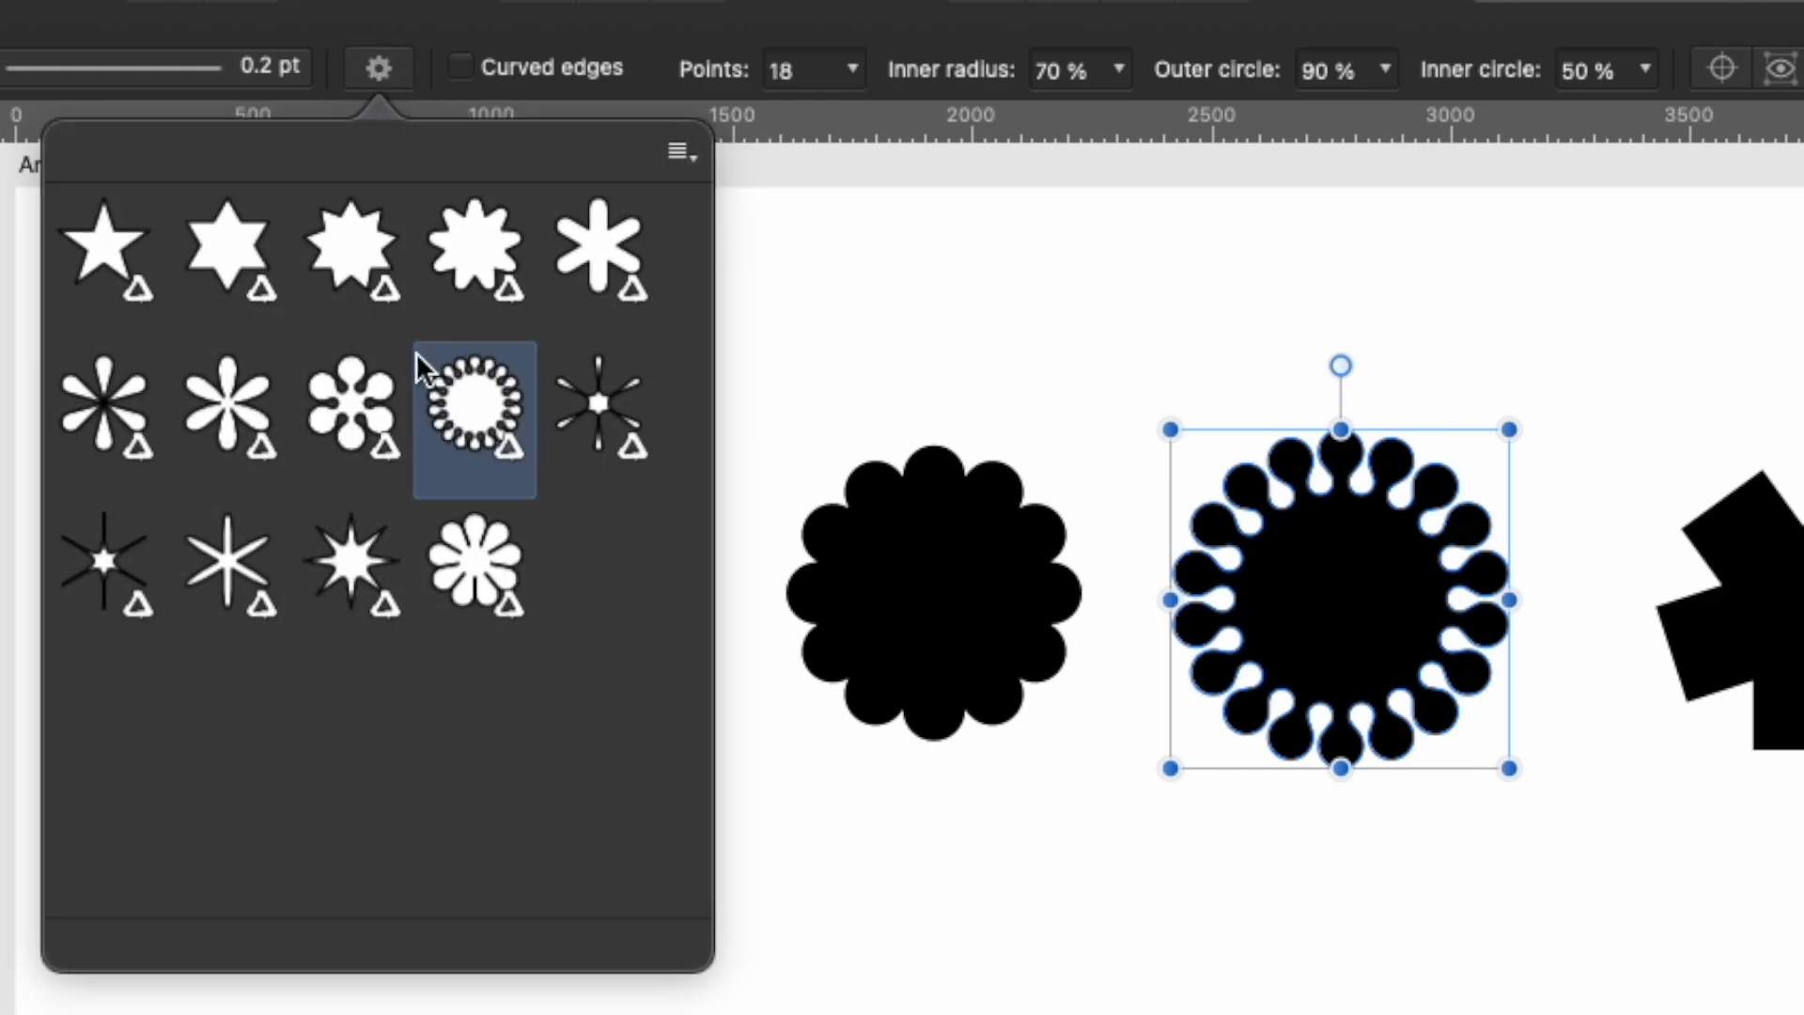
{"action": "left_click", "coordinate": [475, 569]}
- Apply the 10-sided preset with 25 % cutout to the copied square star
{"action": "left_click", "coordinate": [1751, 590]}
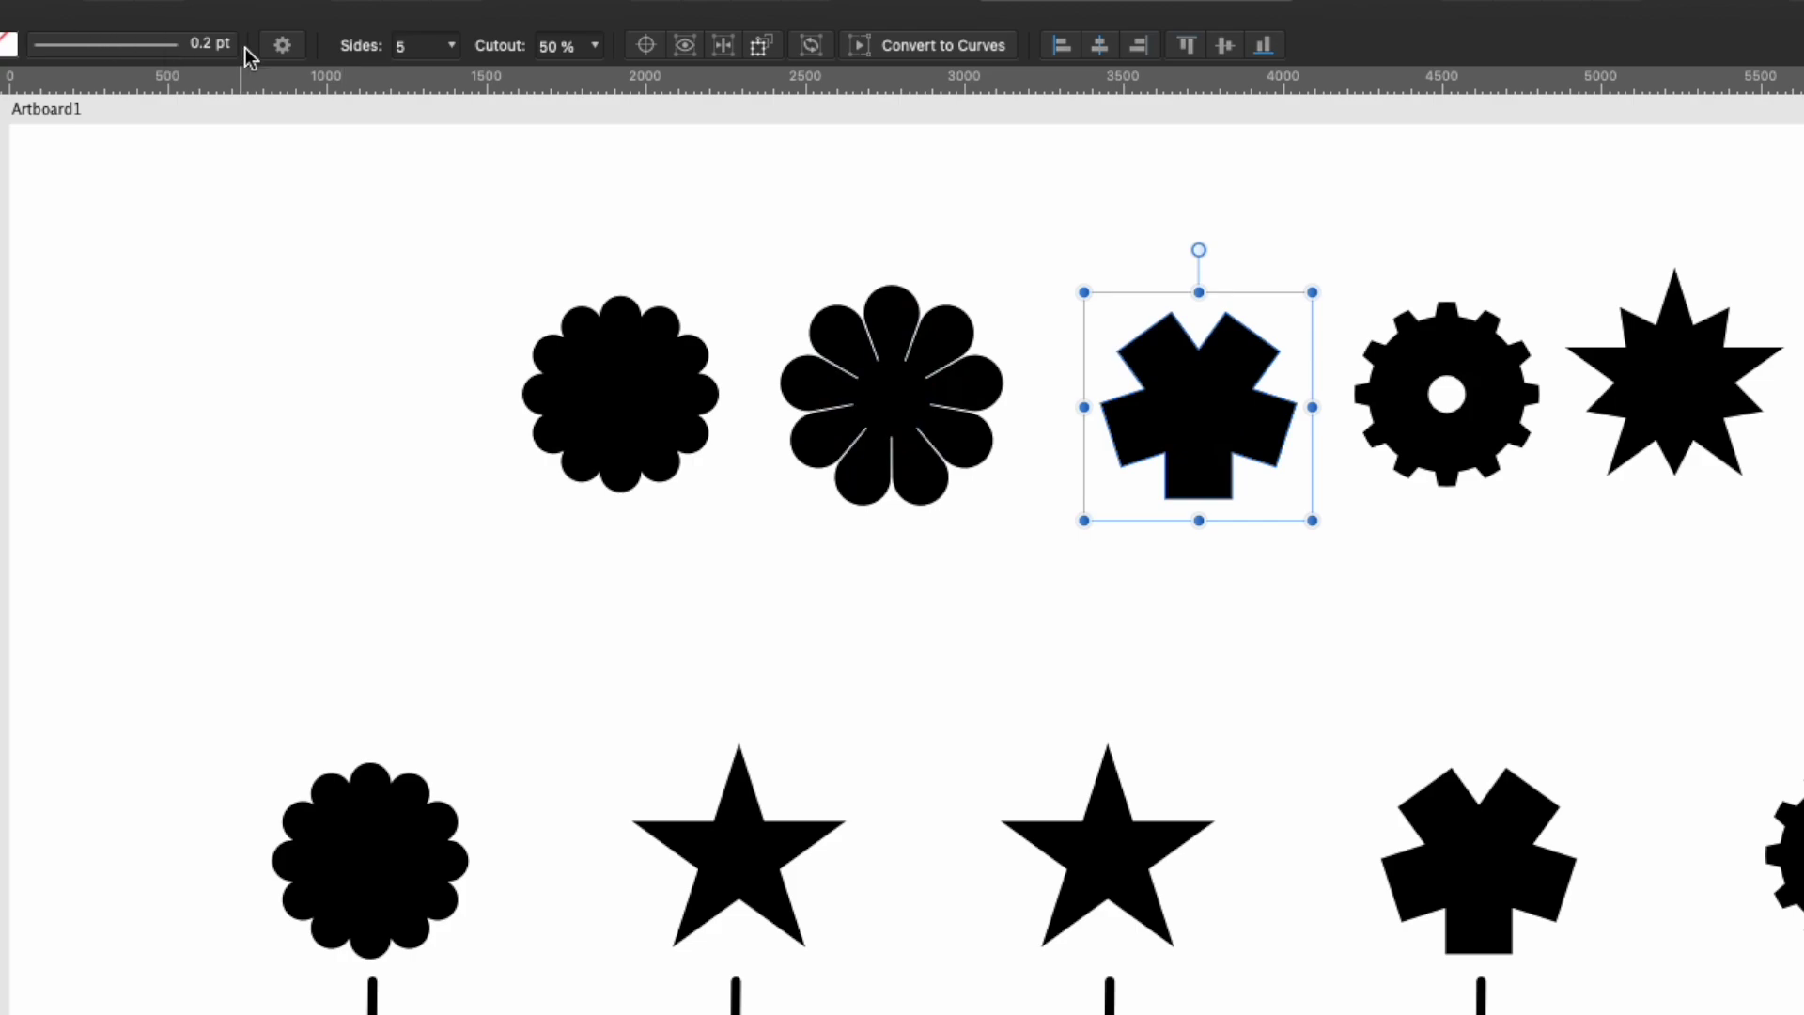
{"action": "left_click", "coordinate": [282, 47]}
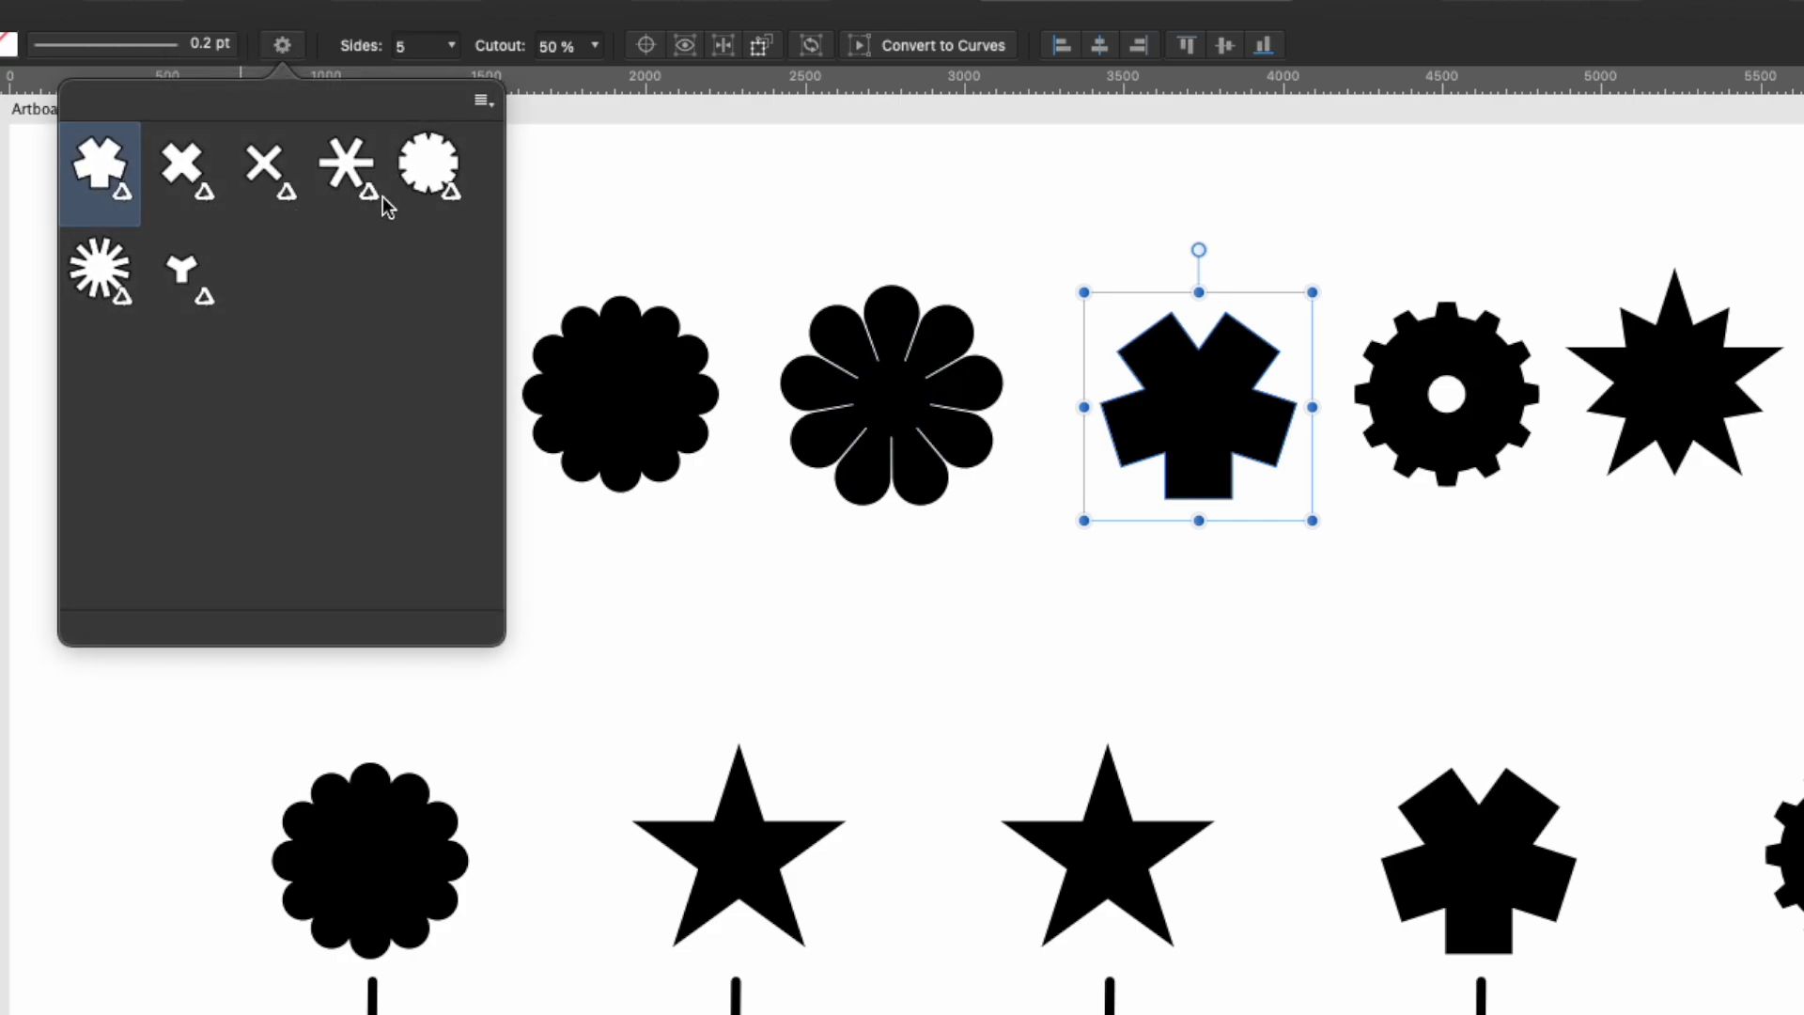
{"action": "left_click", "coordinate": [431, 165]}
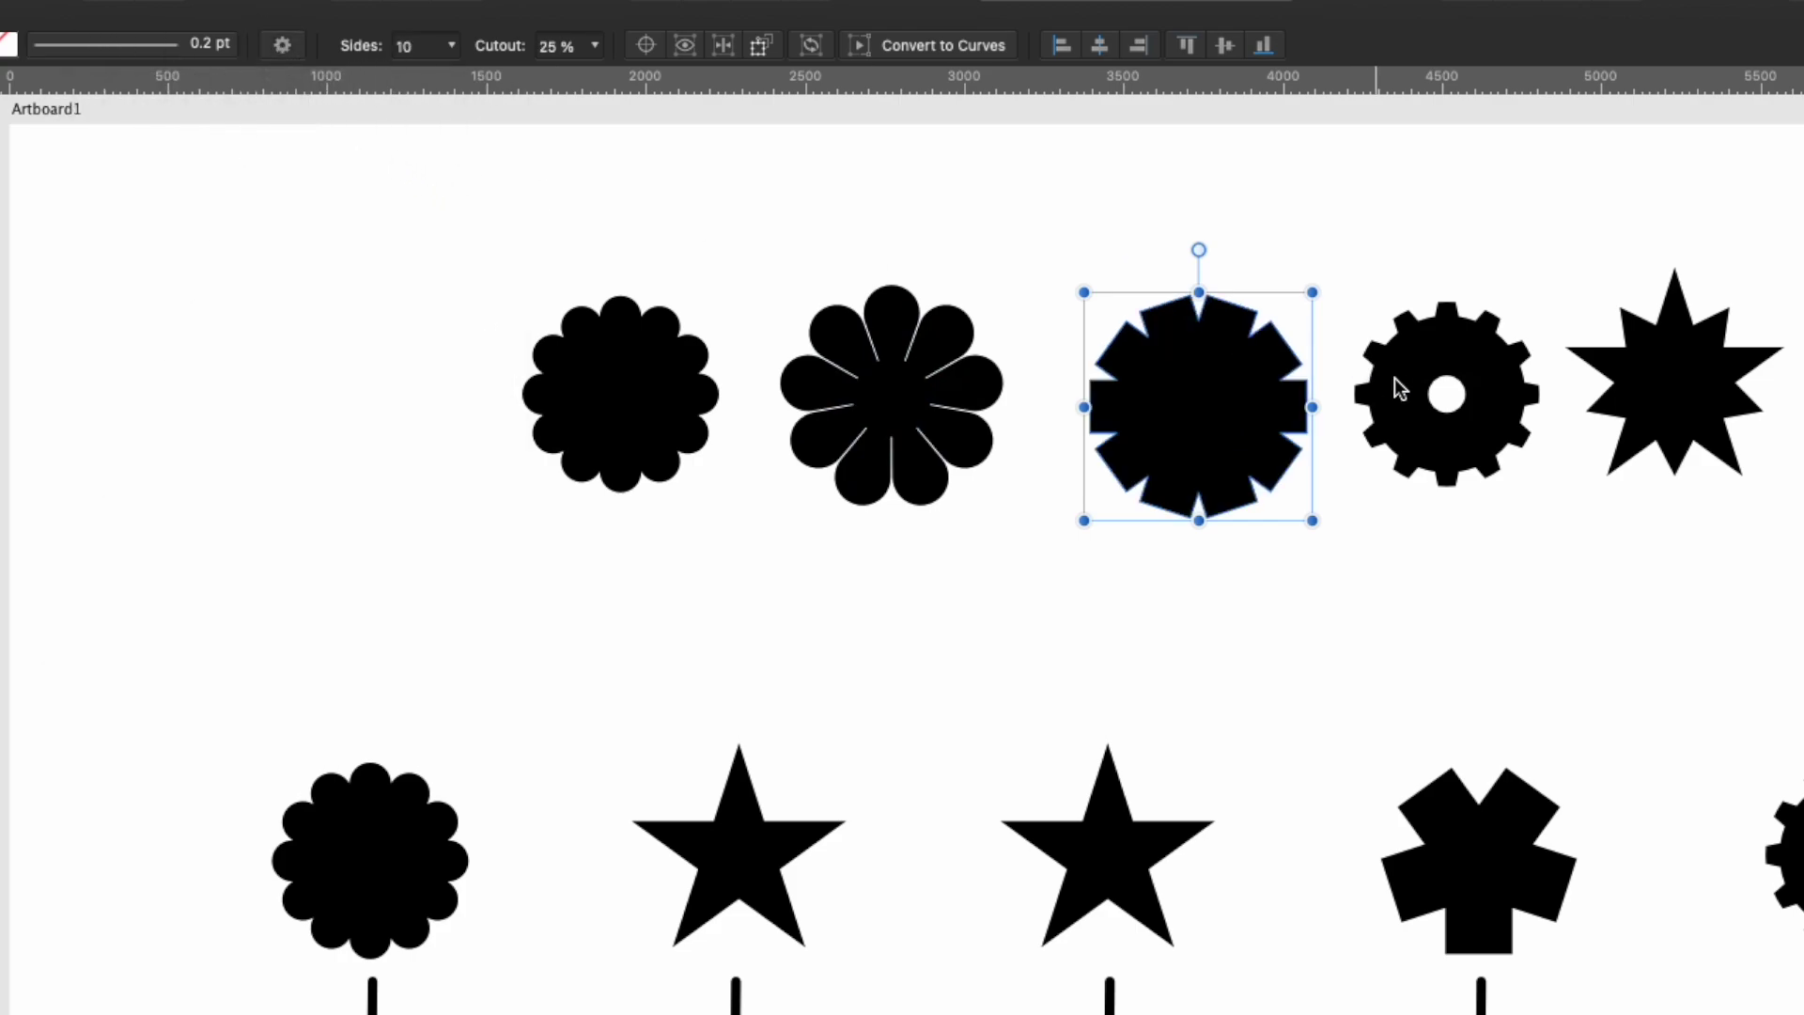
- Try the three-tooth preset on the copied cog, then apply the solid 12-tooth preset with 64 % inner radius and no hole
{"action": "left_click", "coordinate": [1396, 381]}
{"action": "left_click", "coordinate": [252, 45]}
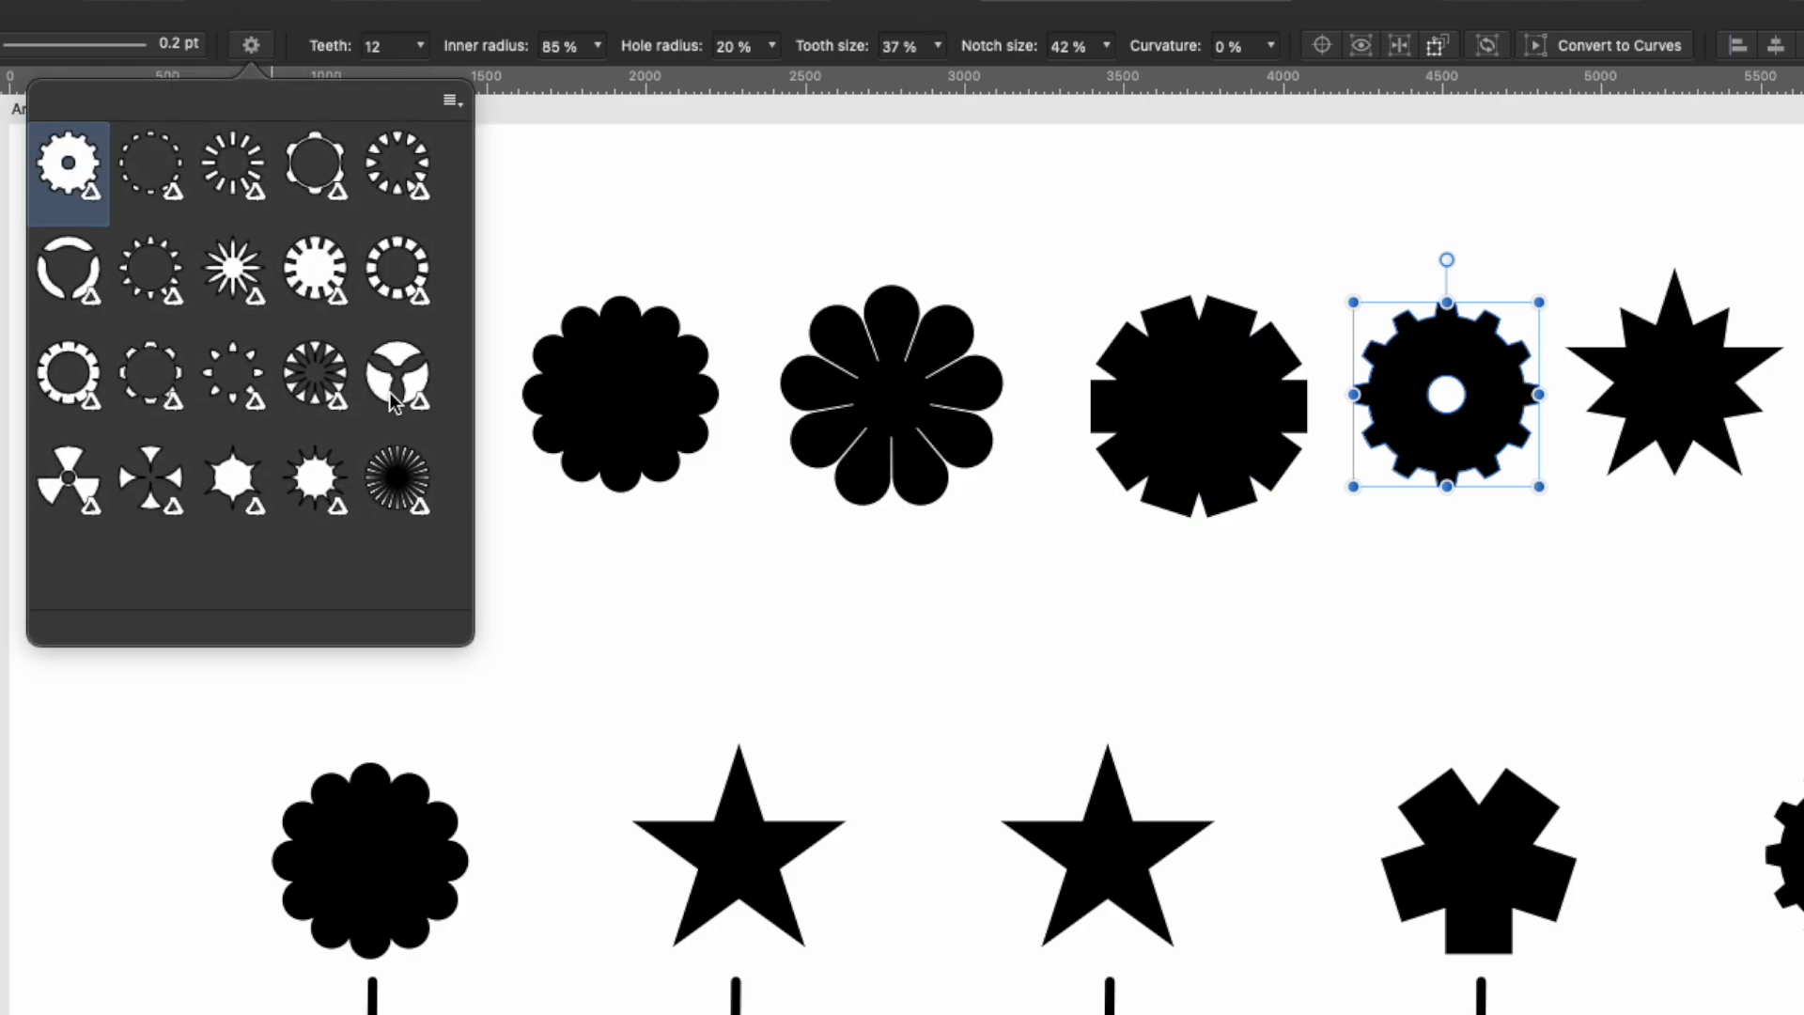
{"action": "left_click", "coordinate": [70, 477]}
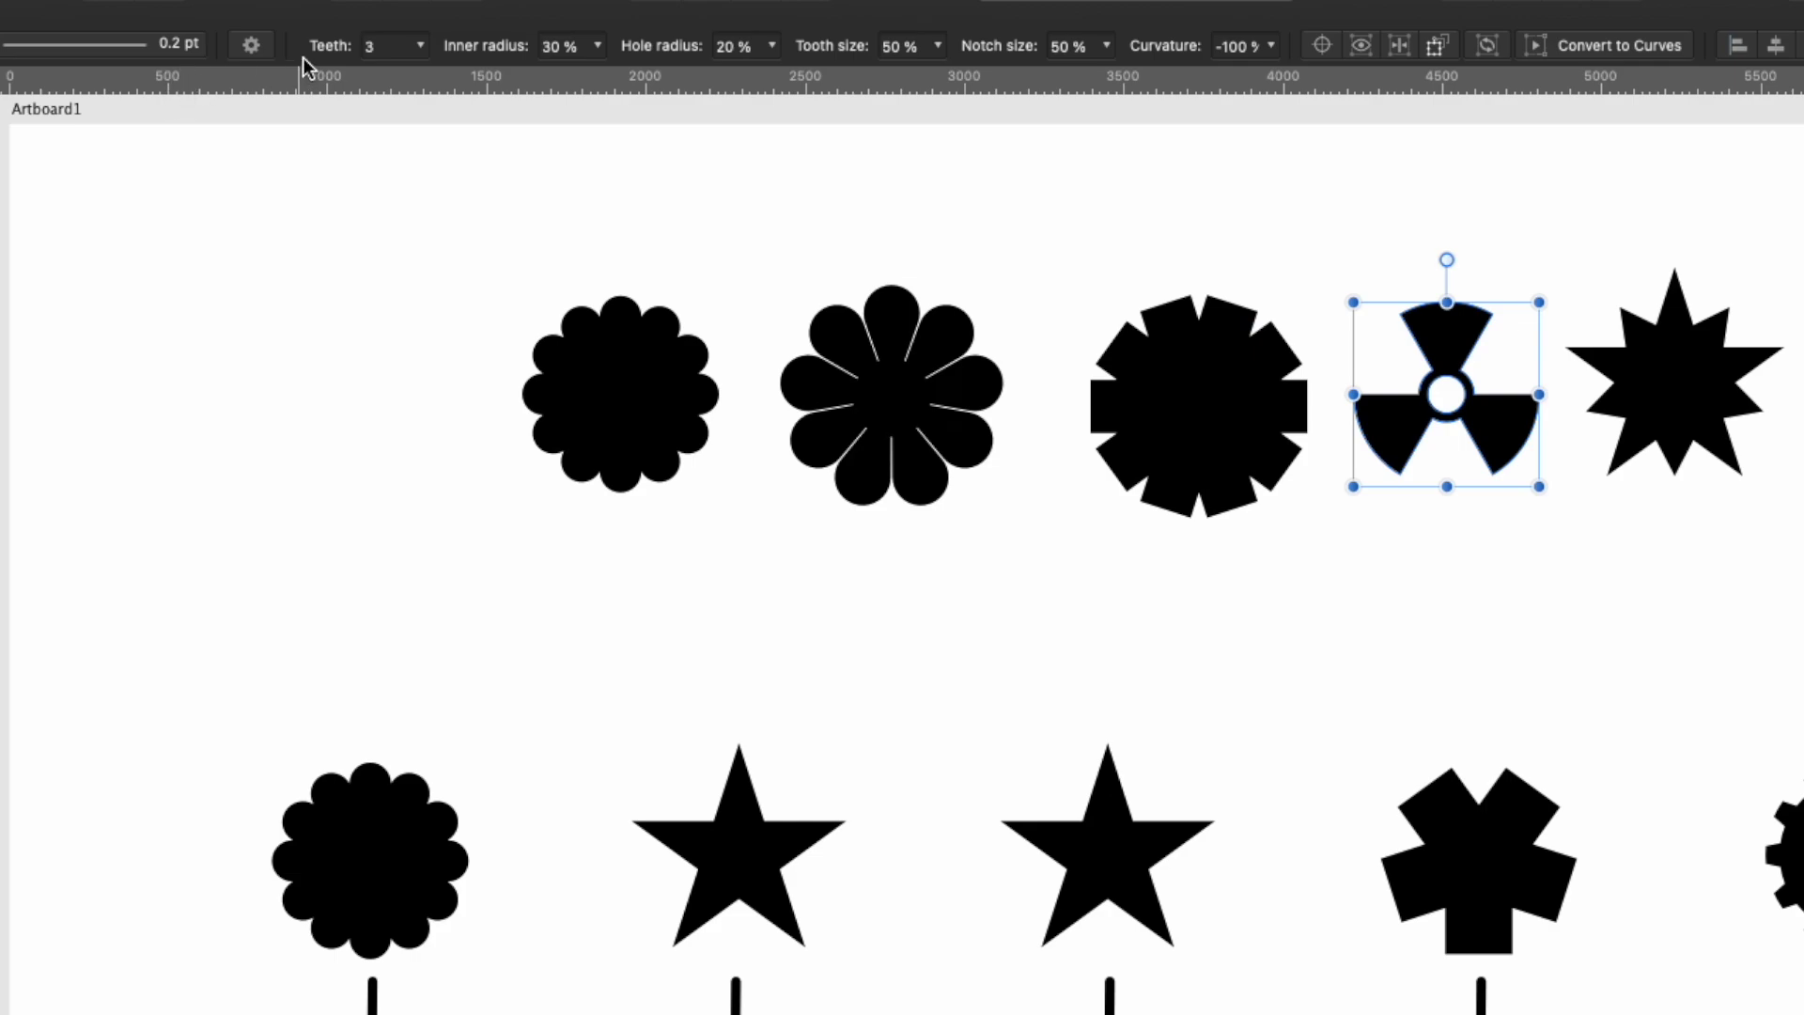
{"action": "left_click", "coordinate": [252, 45]}
{"action": "left_click", "coordinate": [323, 270]}
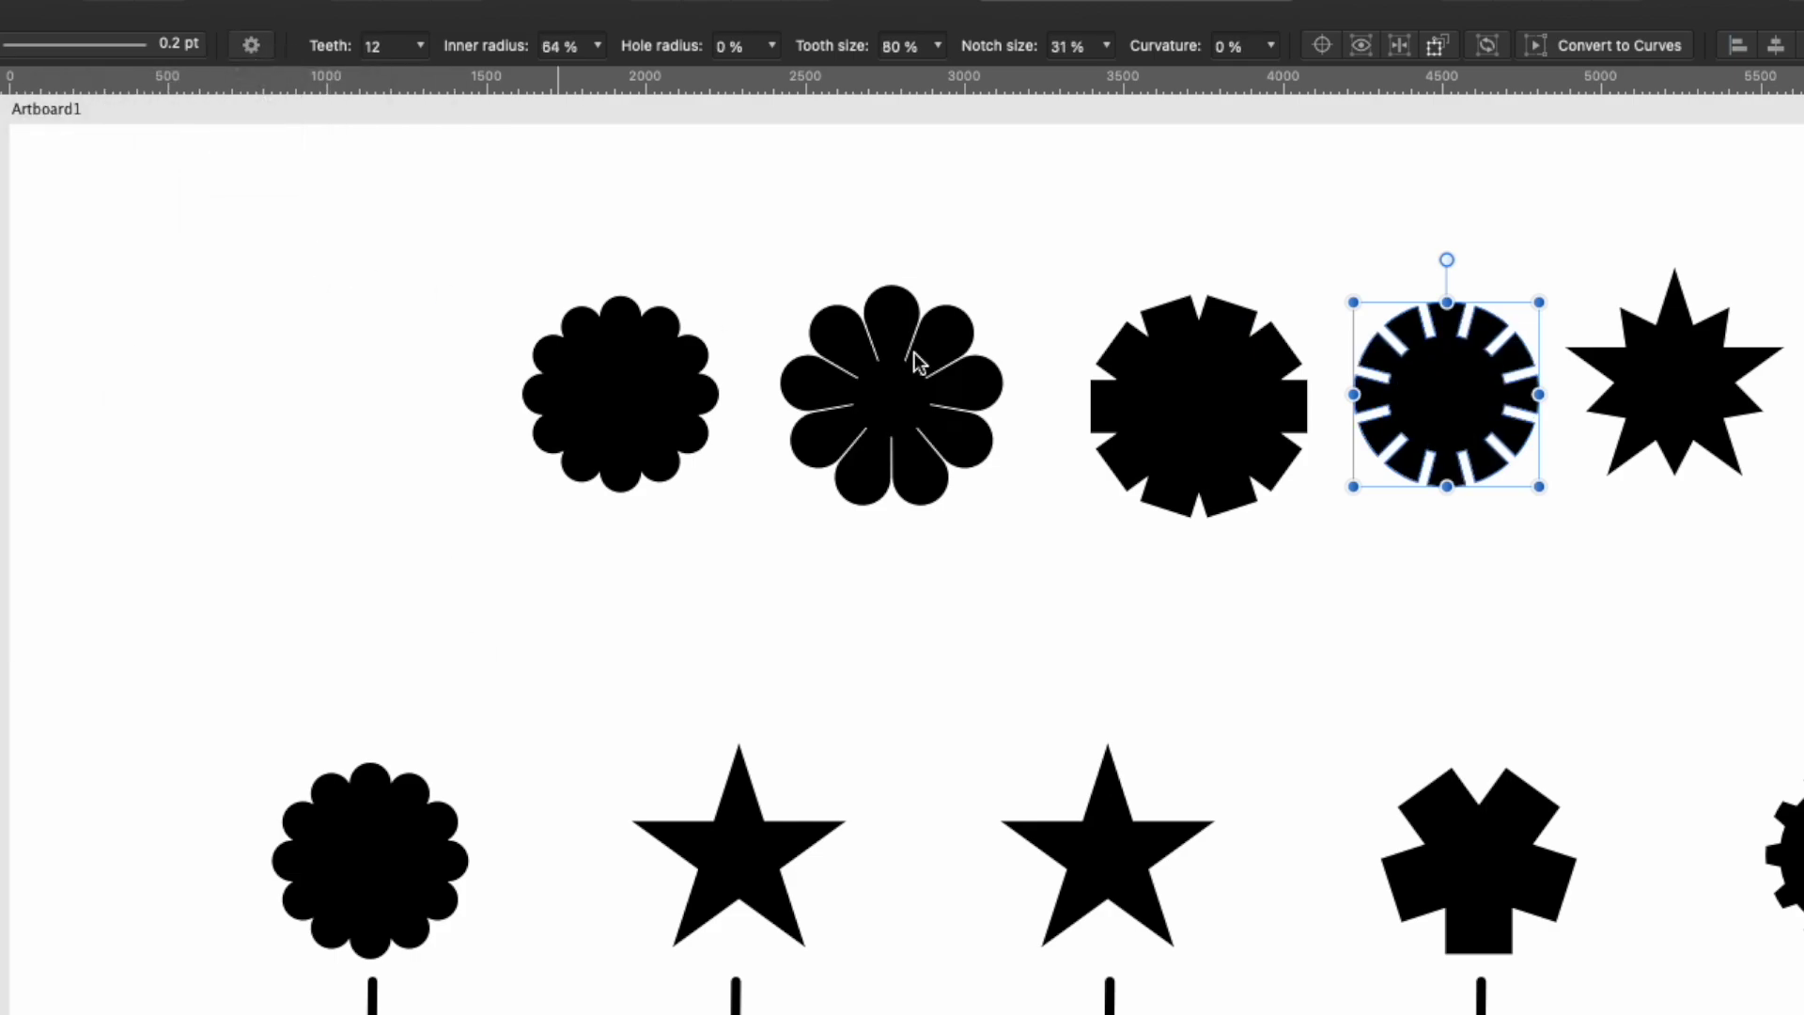
- Try the scalloped eight-point preset on the copied double star, finish with the eight-petal preset with narrow wedge petals, and deselect it
{"action": "left_click", "coordinate": [1675, 390]}
{"action": "left_click", "coordinate": [284, 45]}
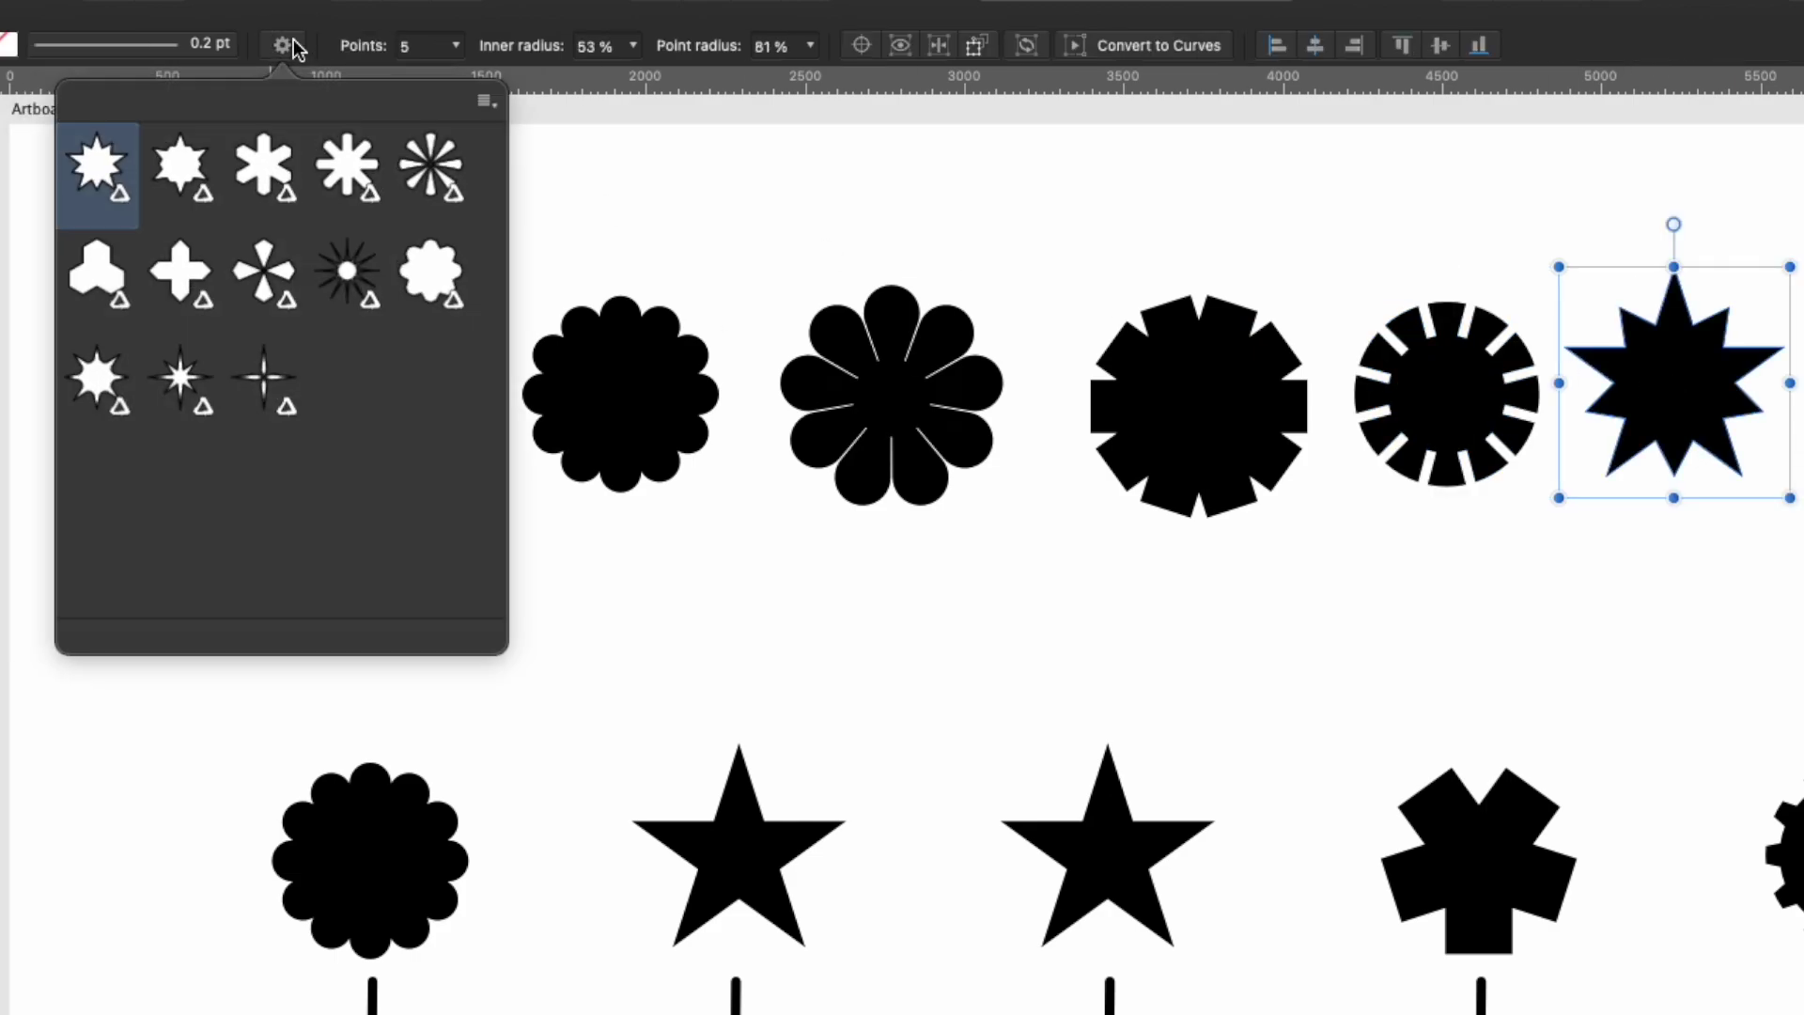
{"action": "left_click", "coordinate": [430, 273]}
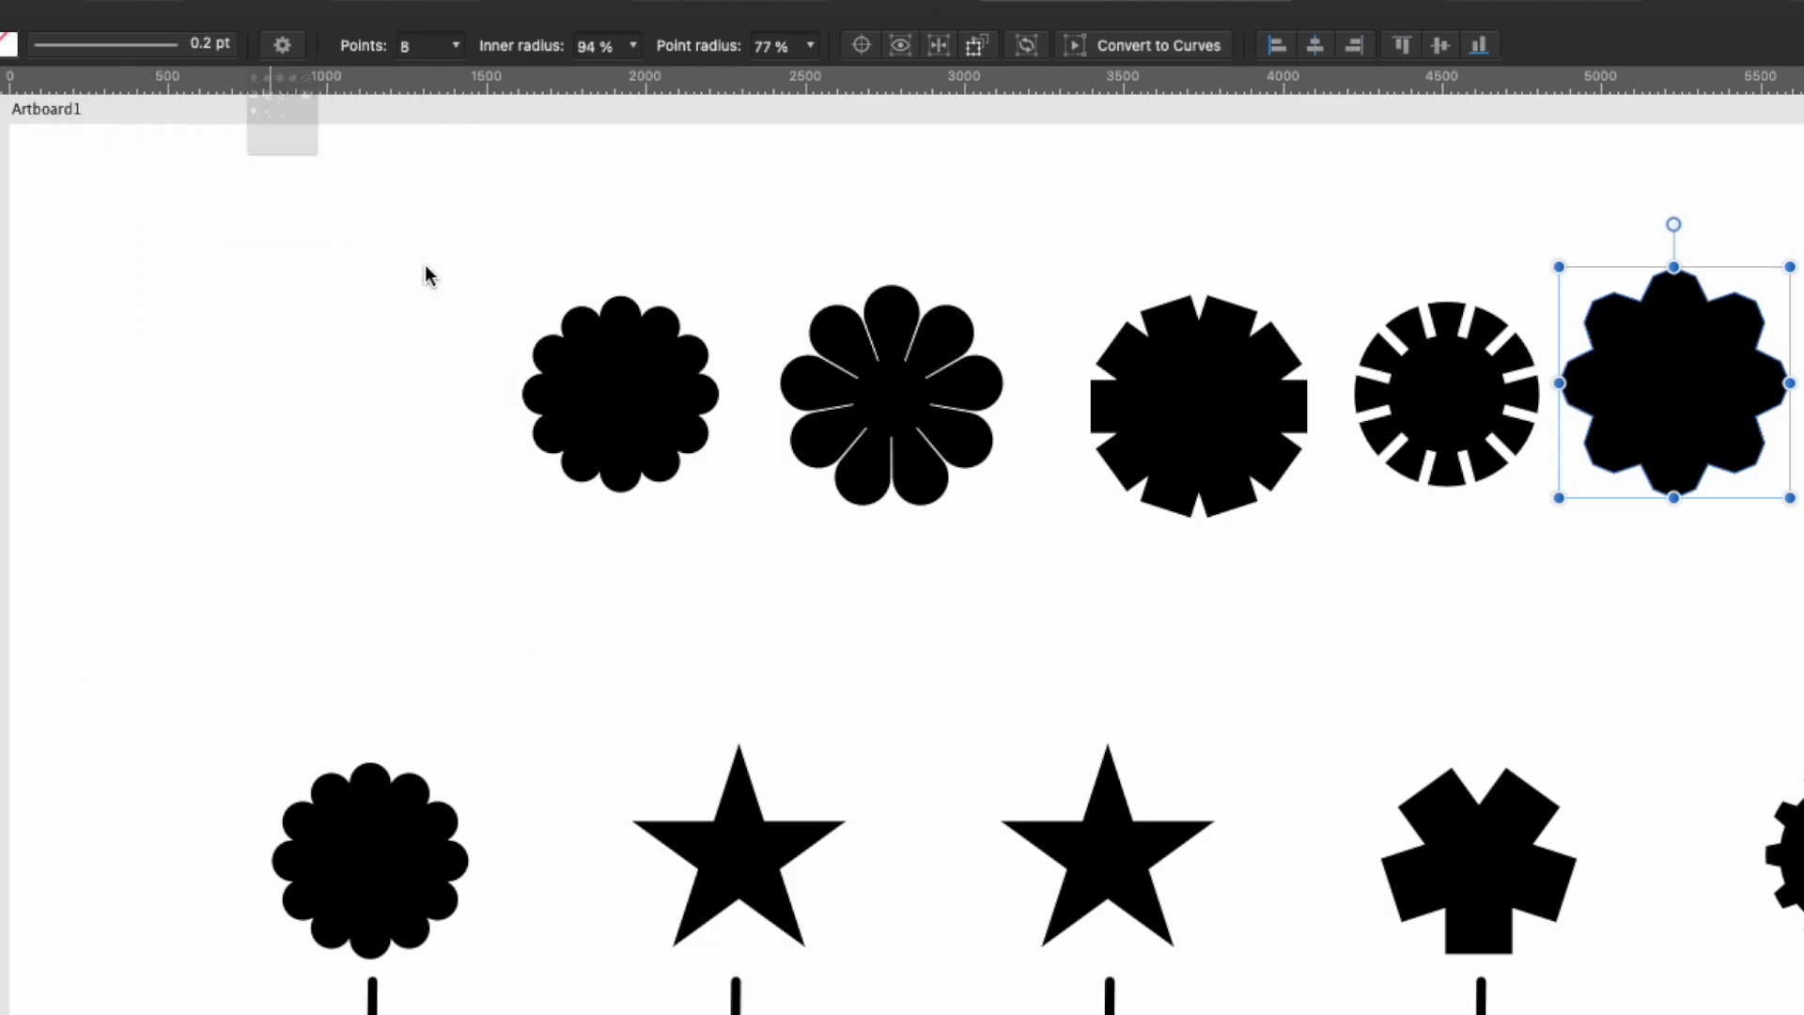
{"action": "left_click", "coordinate": [282, 45]}
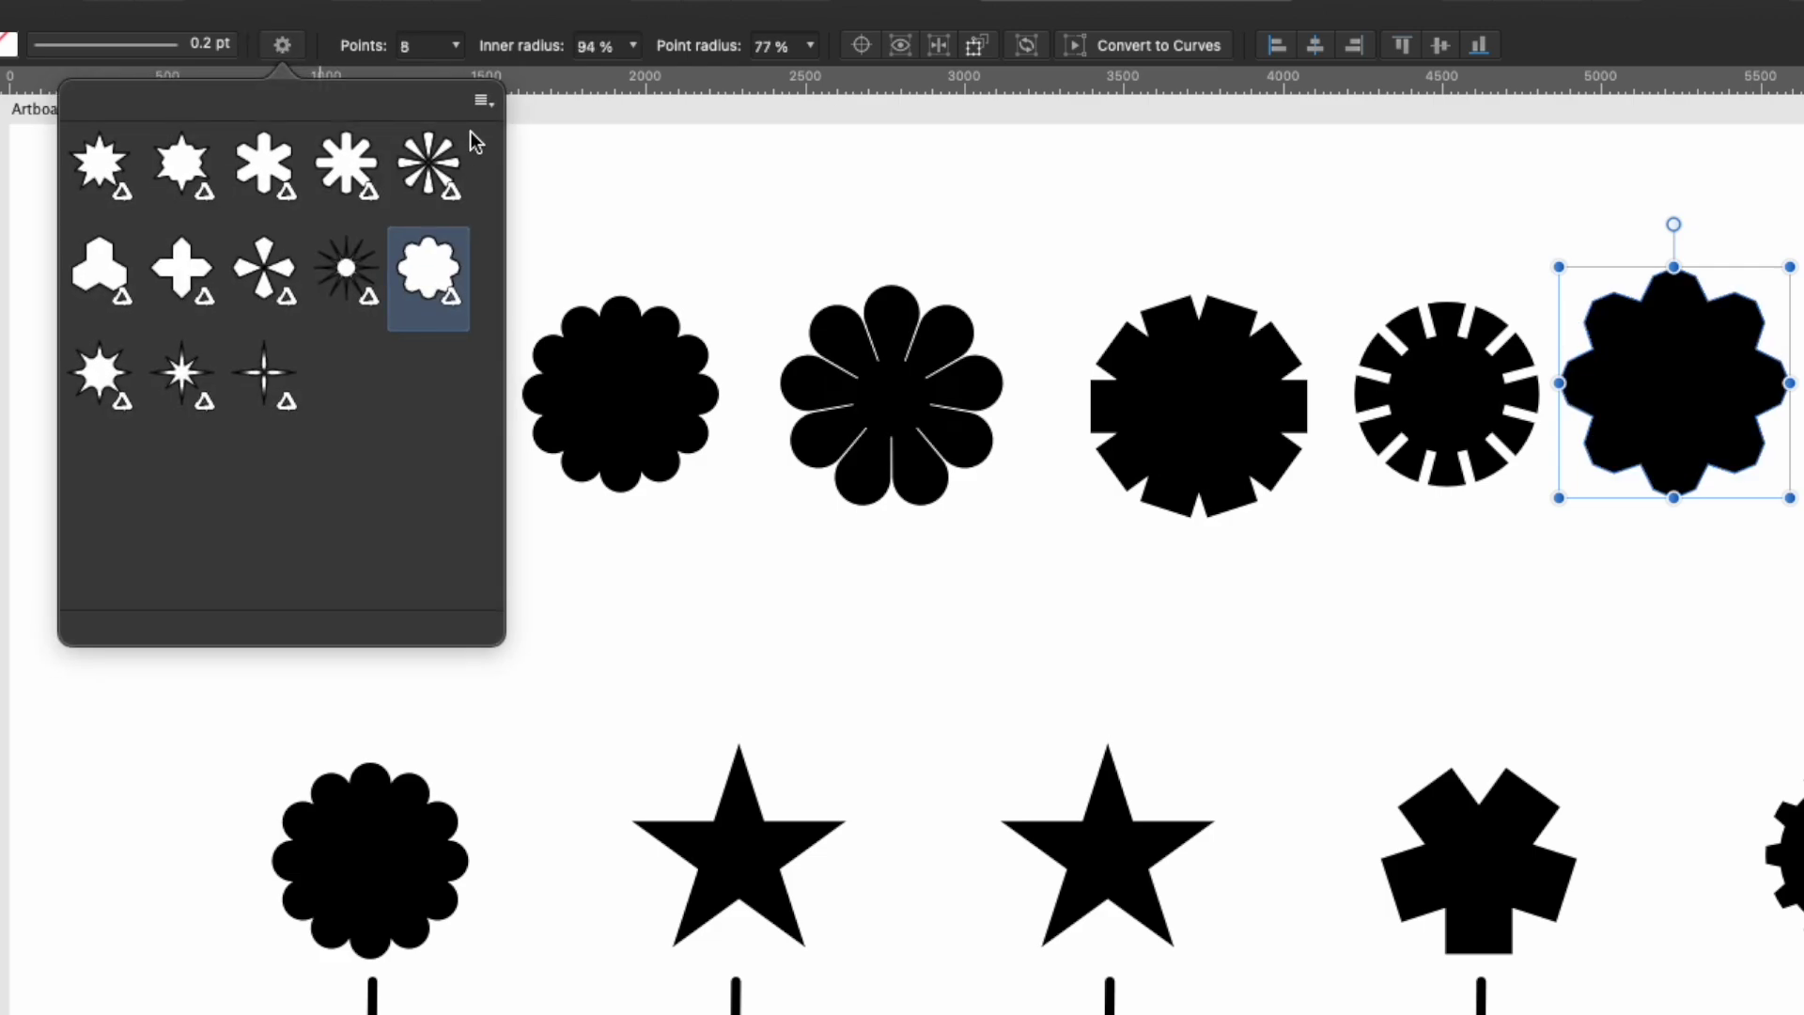
{"action": "left_click", "coordinate": [421, 178]}
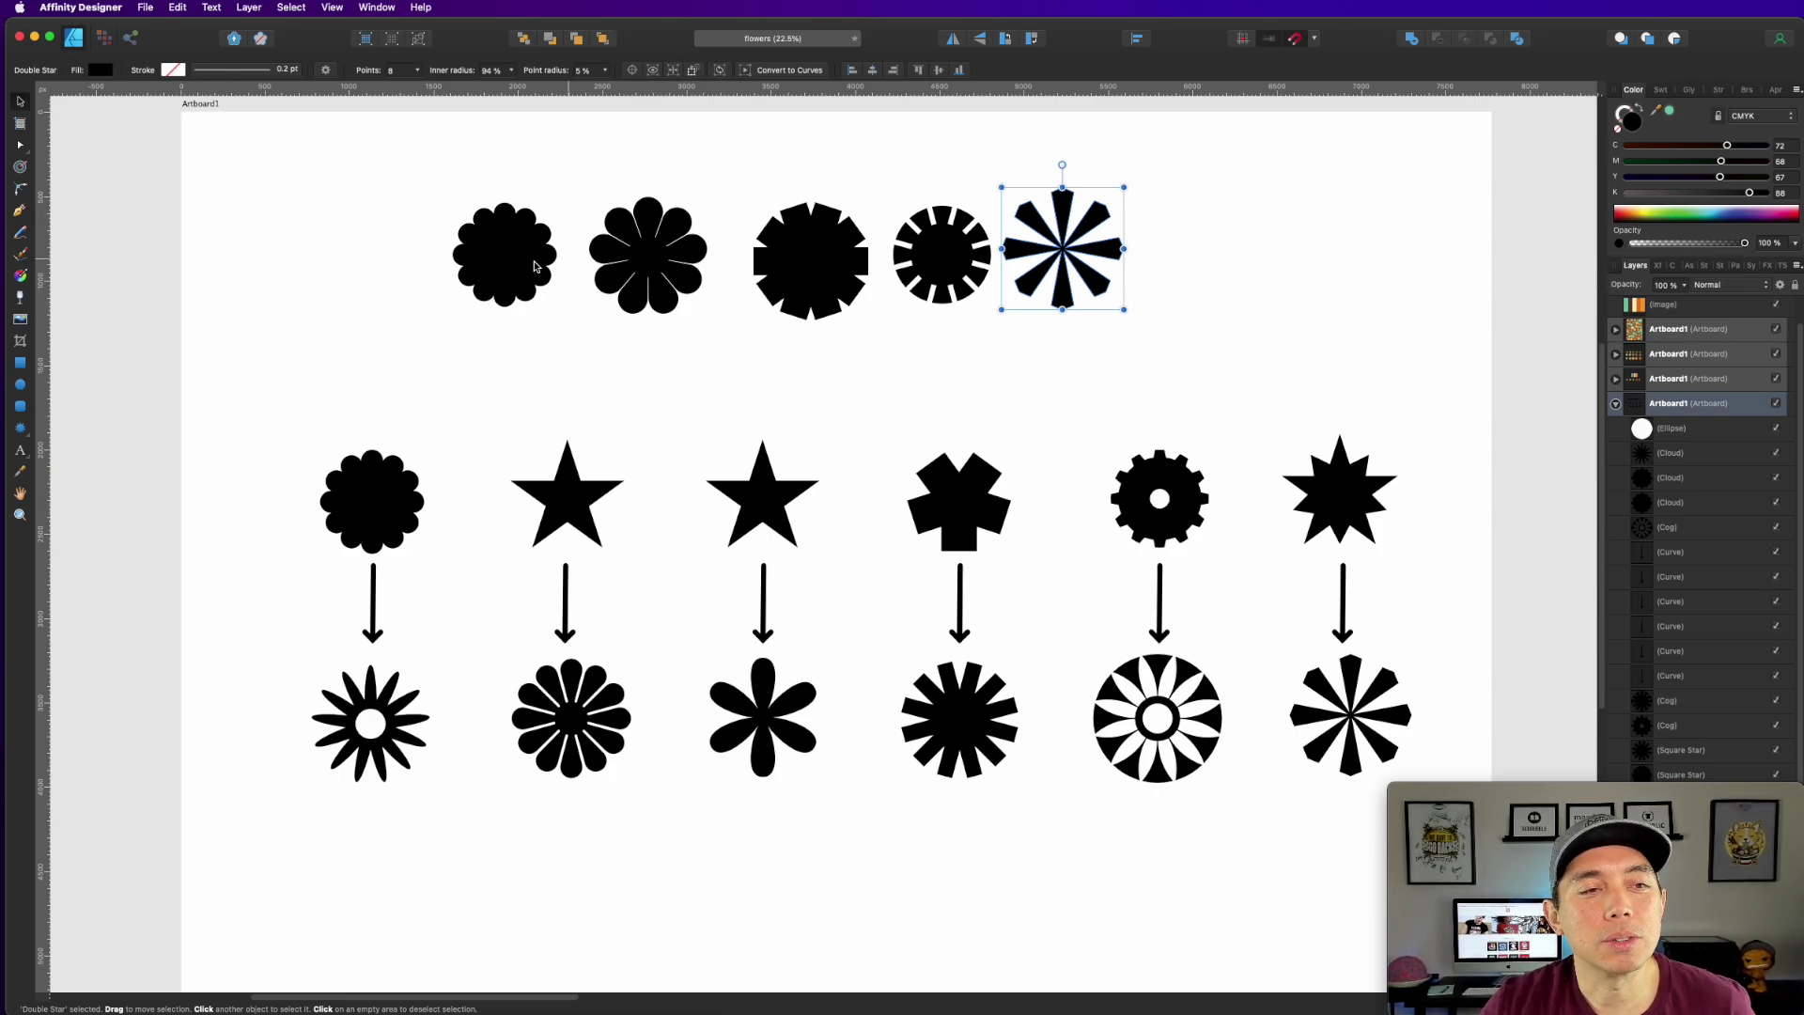
{"action": "left_click", "coordinate": [326, 70]}
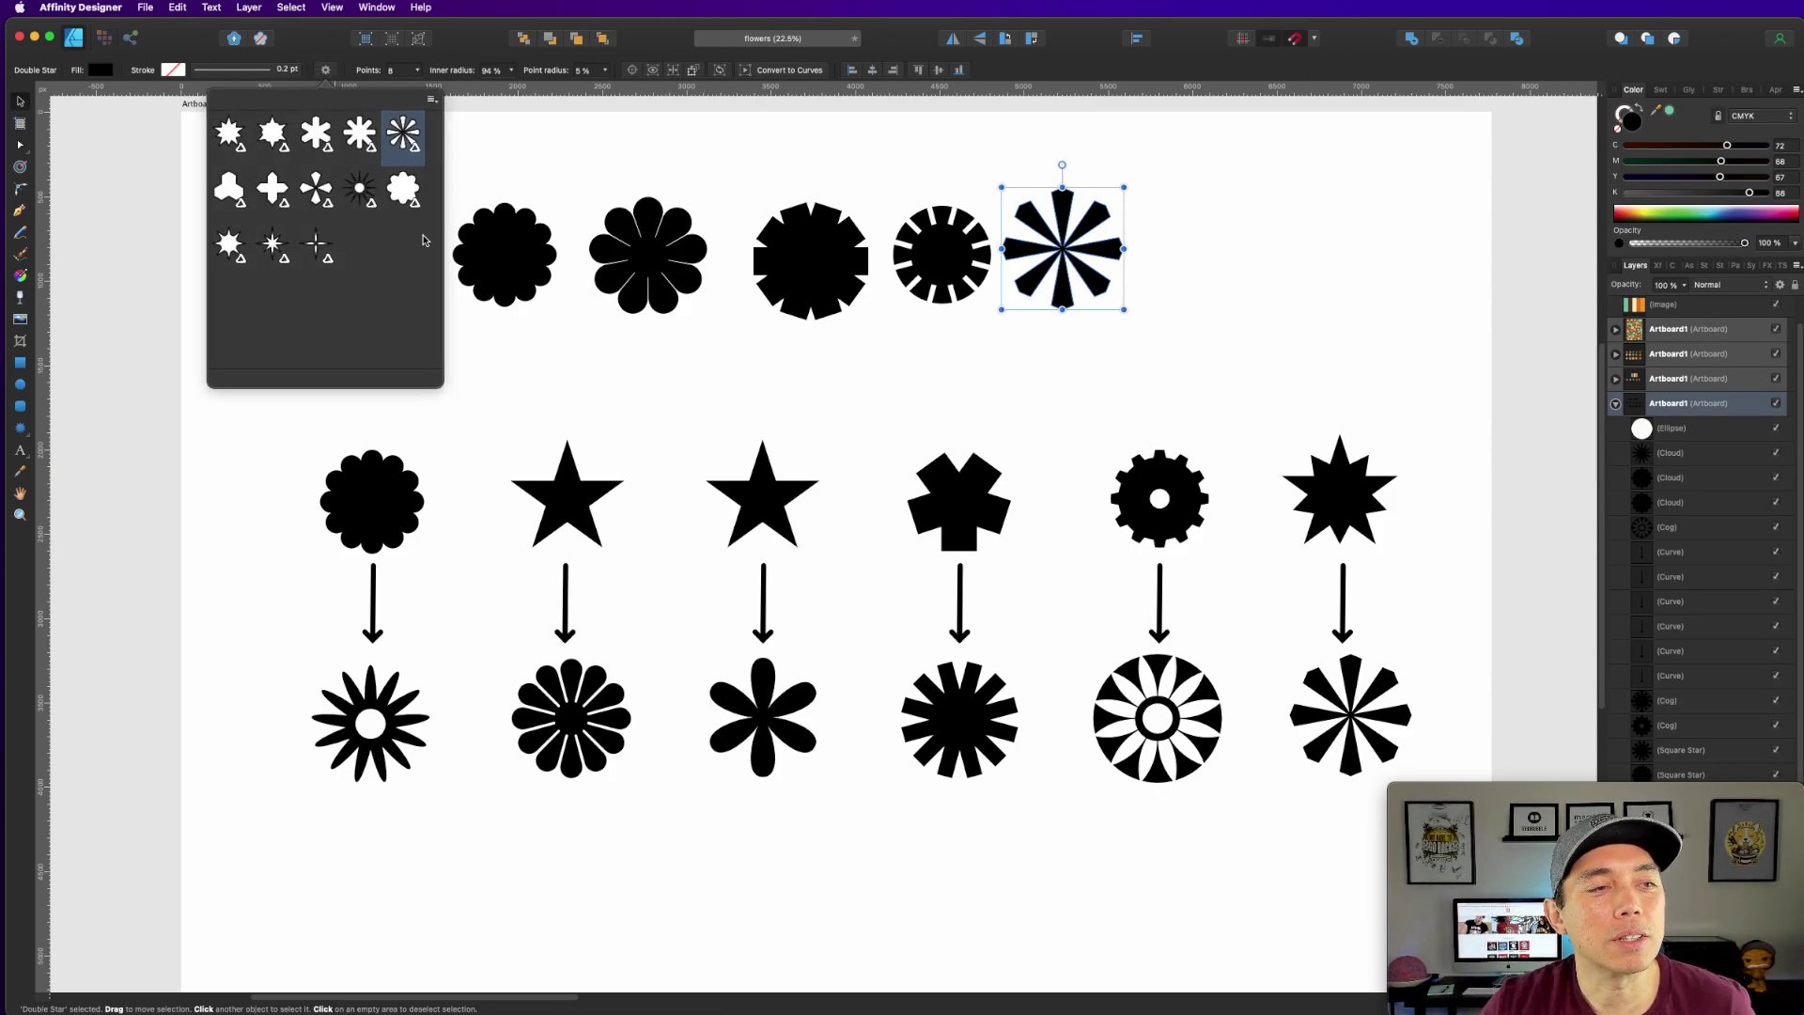
{"action": "left_click", "coordinate": [781, 166]}
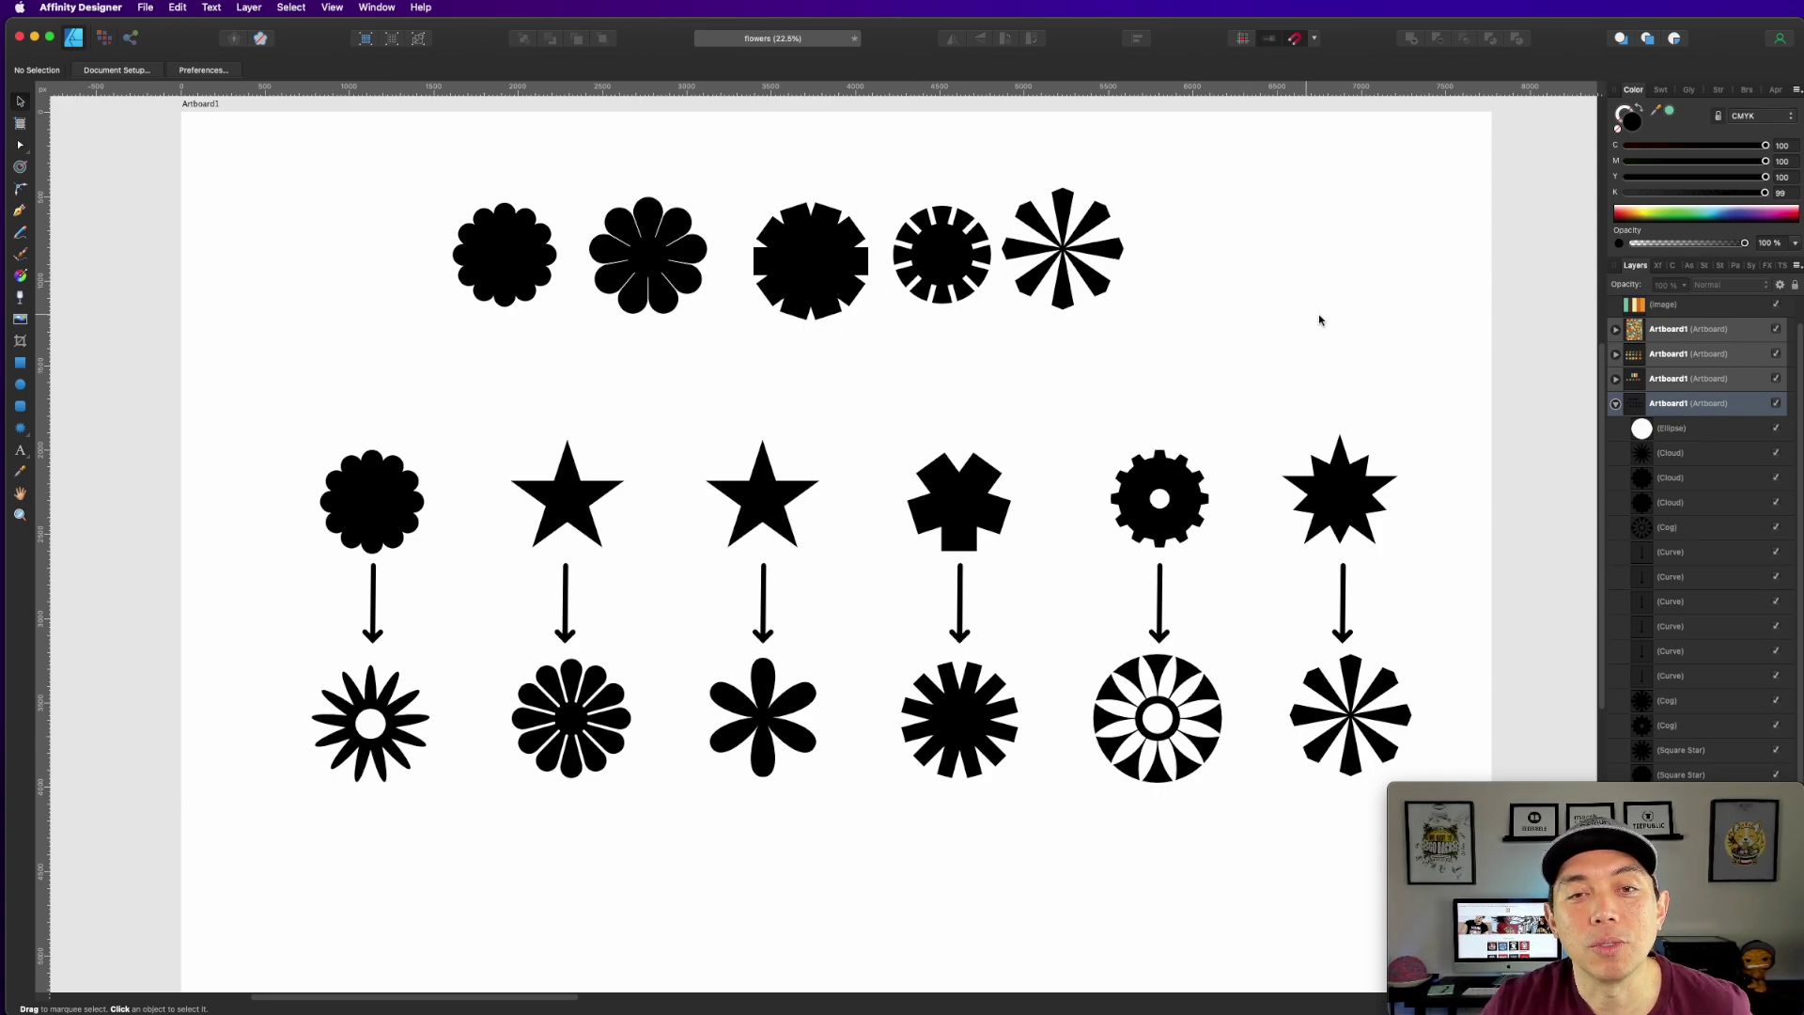
- Bring the black six-petal flower onto the artboard with the five-colour palette, placing it above the row of coloured flowers
{"action": "left_click_drag", "start_coordinate": [1367, 272], "coordinate": [1007, 274]}
{"action": "left_click_drag", "start_coordinate": [1257, 277], "coordinate": [955, 282]}
{"action": "left_click_drag", "start_coordinate": [1358, 274], "coordinate": [1140, 273]}
{"action": "left_click_drag", "start_coordinate": [1523, 277], "coordinate": [945, 272]}
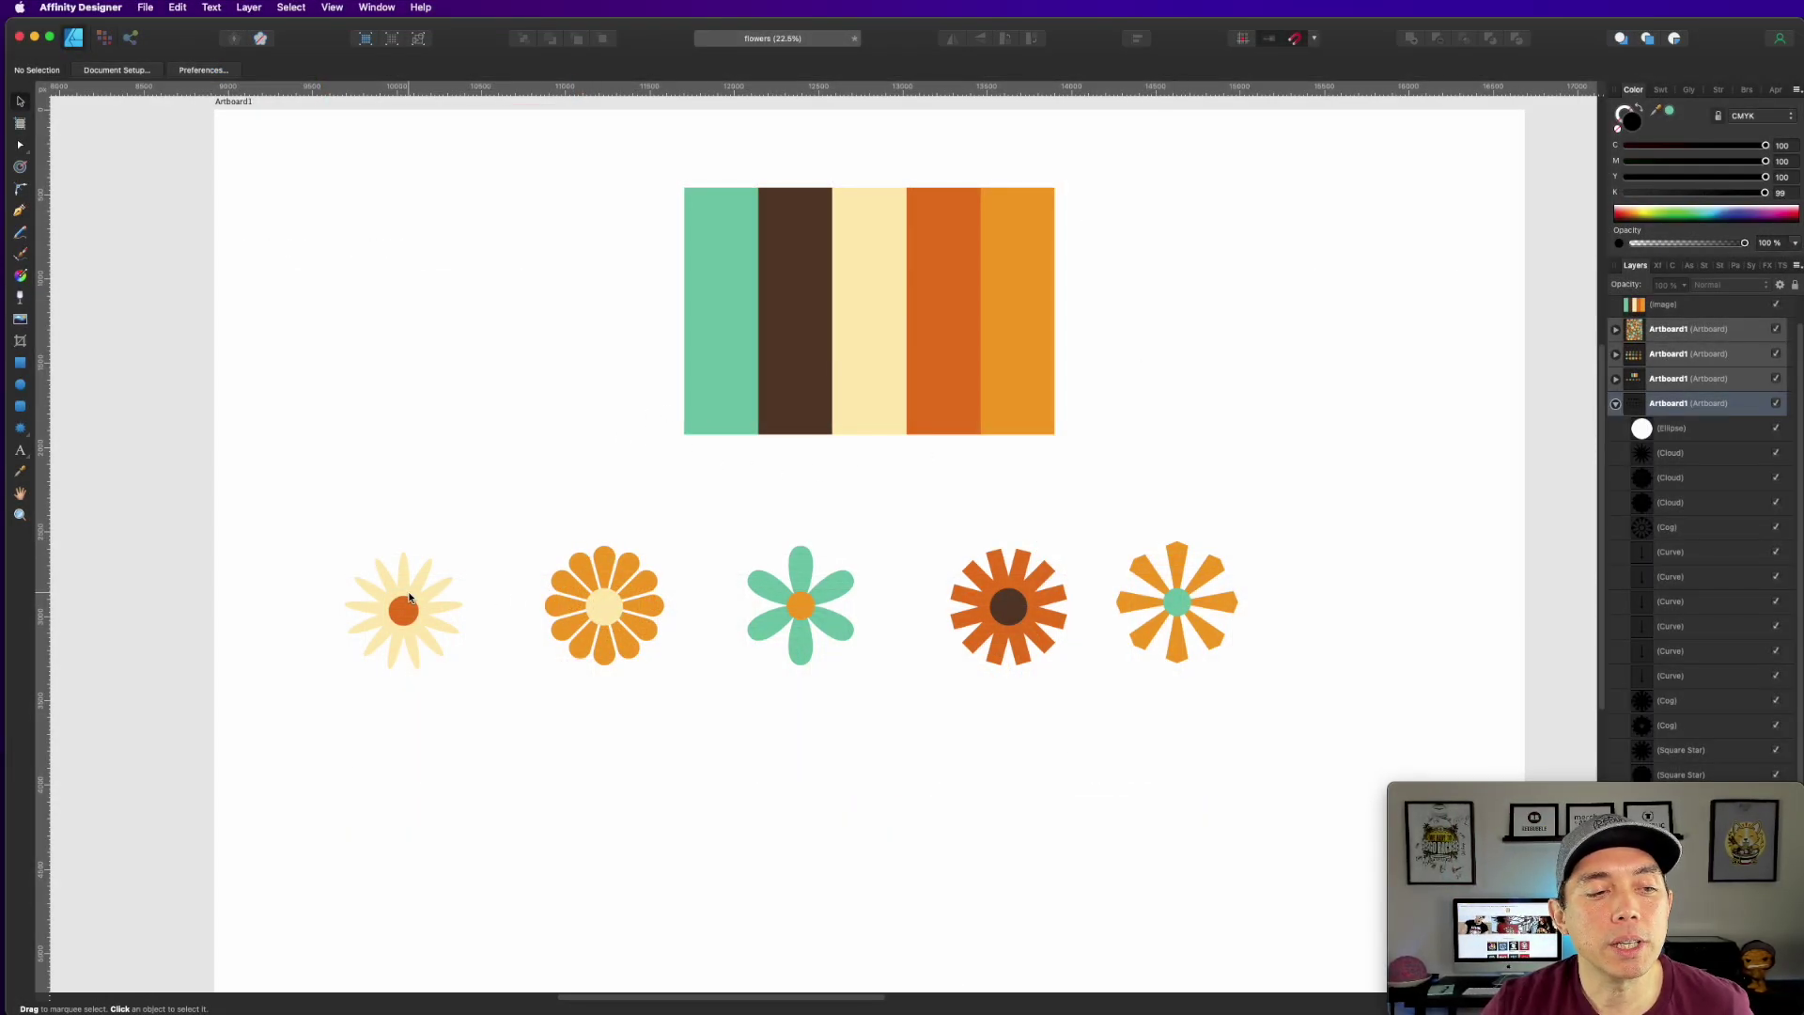
{"action": "left_click", "coordinate": [409, 597]}
{"action": "left_click", "coordinate": [576, 436]}
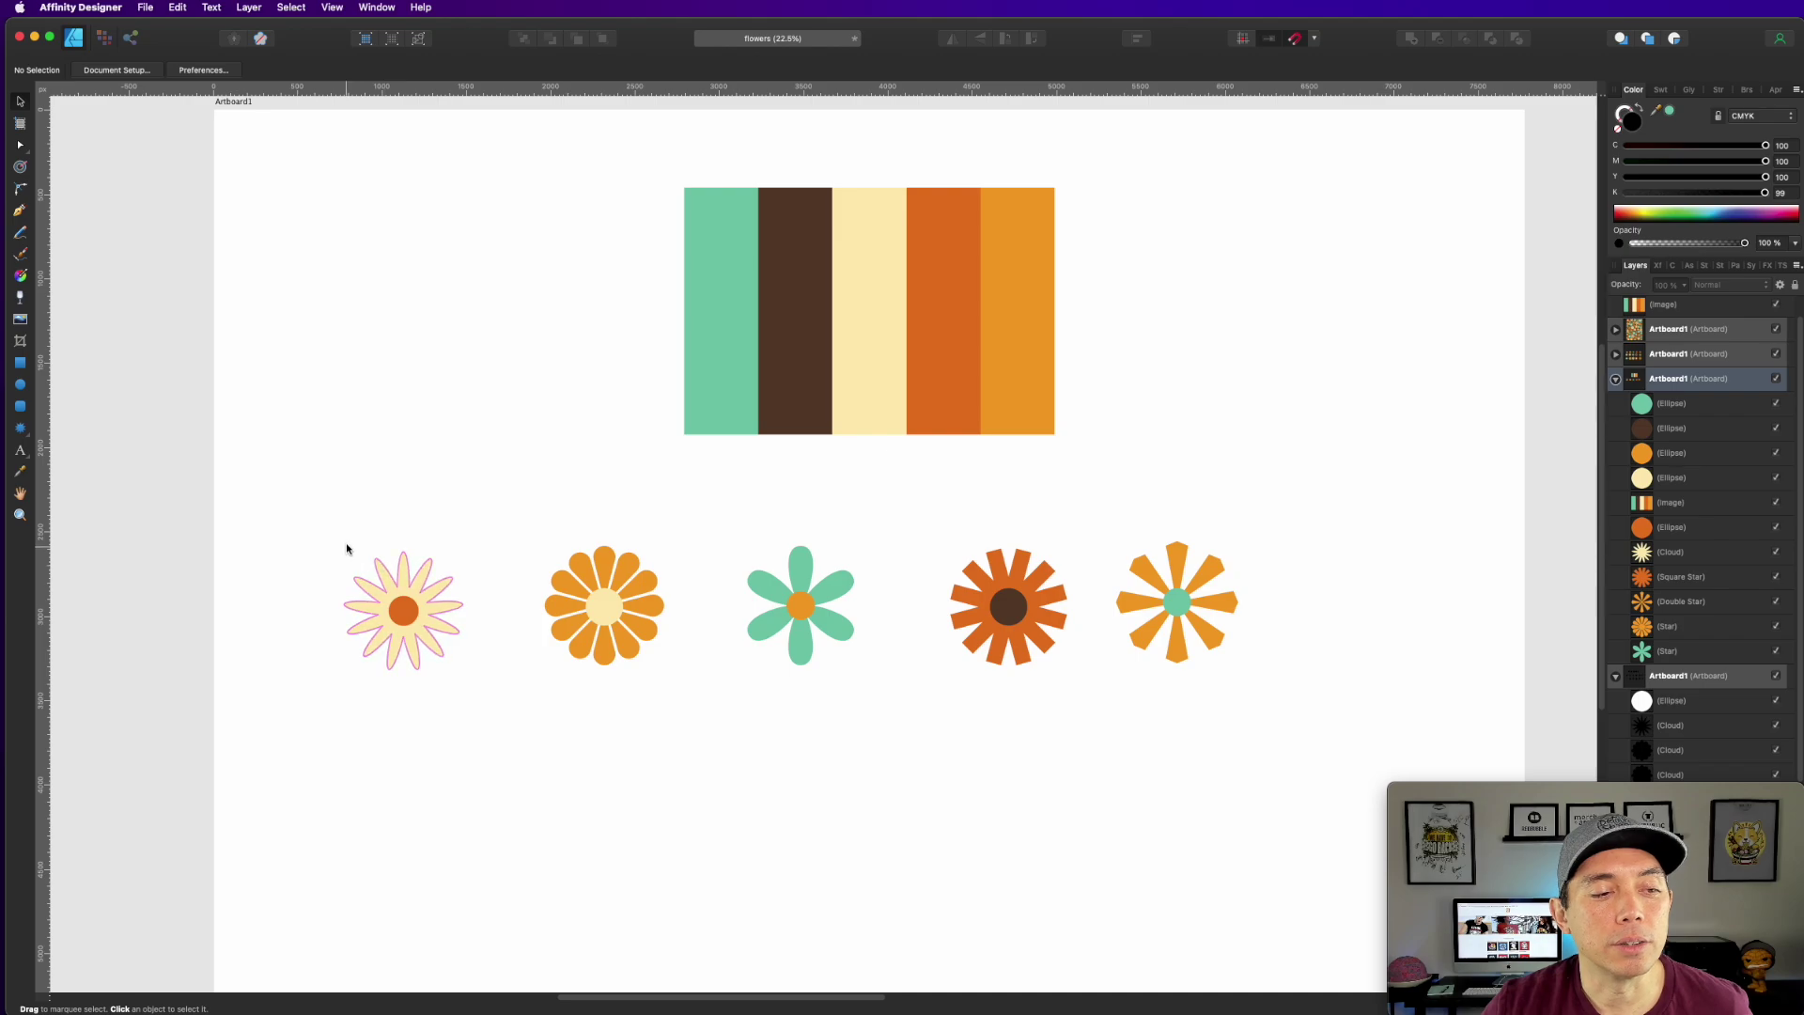
{"action": "key", "text": "space"}
{"action": "left_click_drag", "start_coordinate": [584, 463], "coordinate": [1085, 437]}
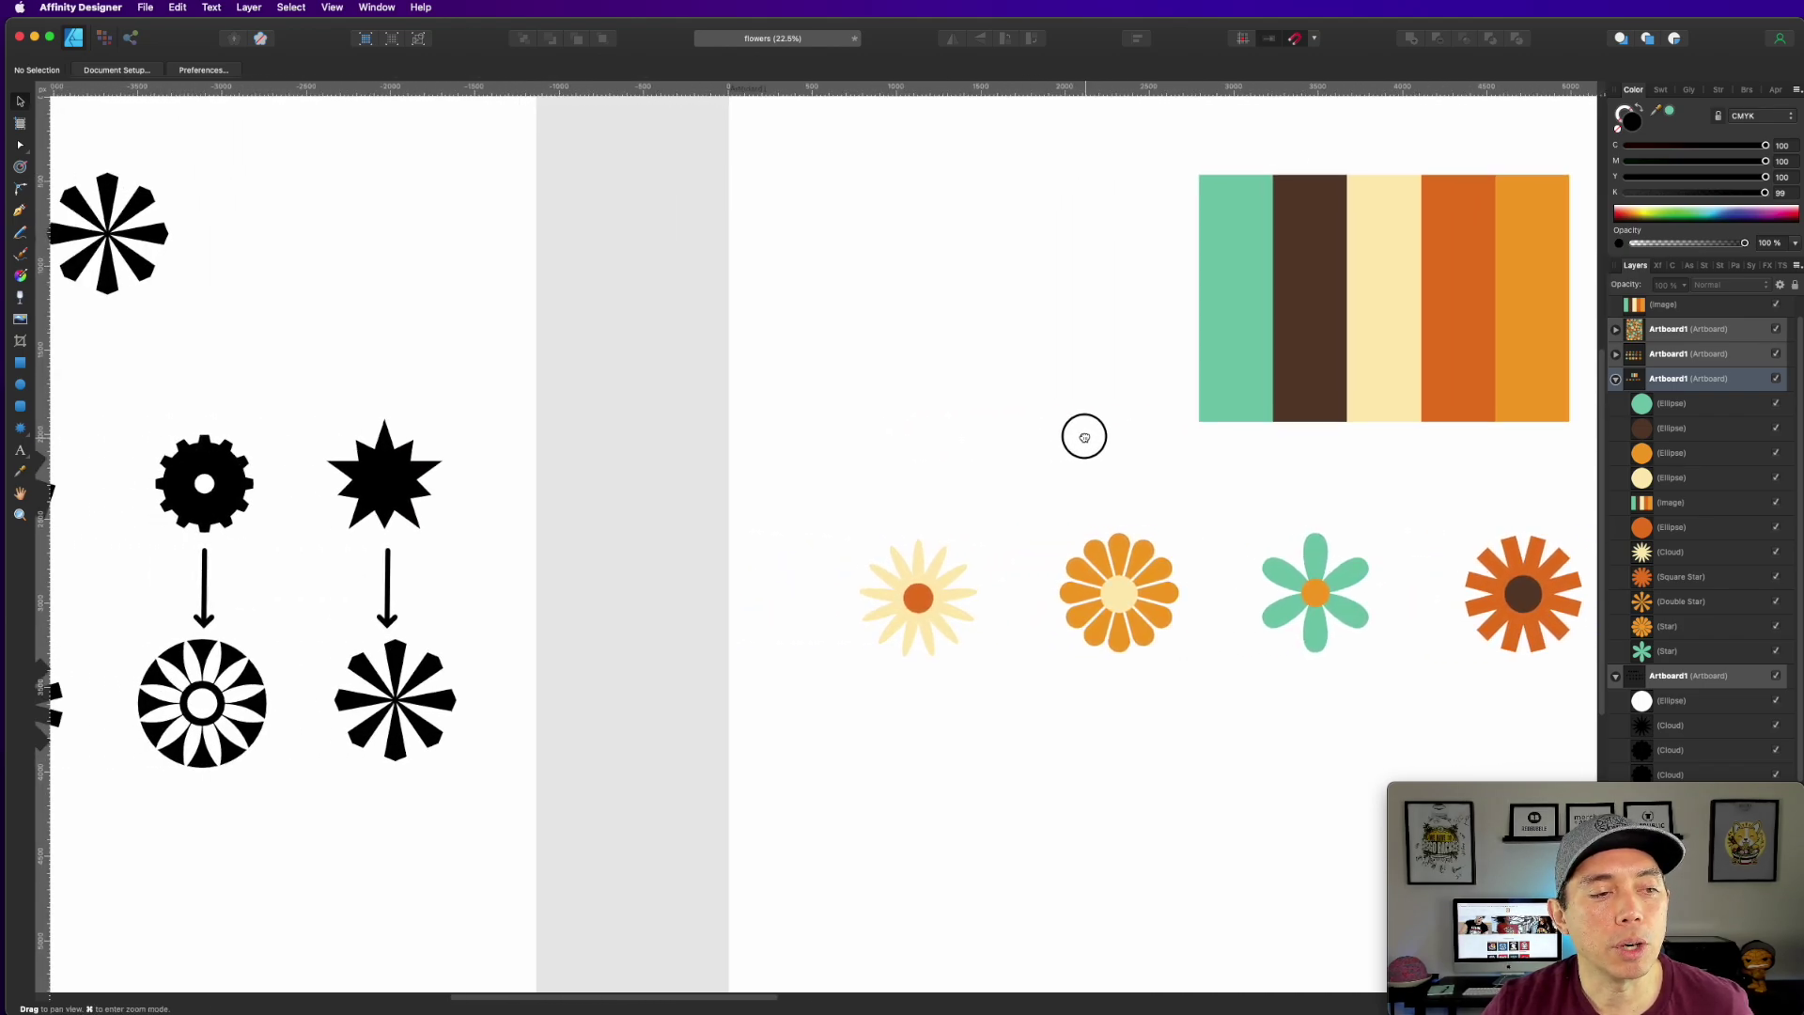
{"action": "left_click_drag", "start_coordinate": [406, 598], "coordinate": [776, 524]}
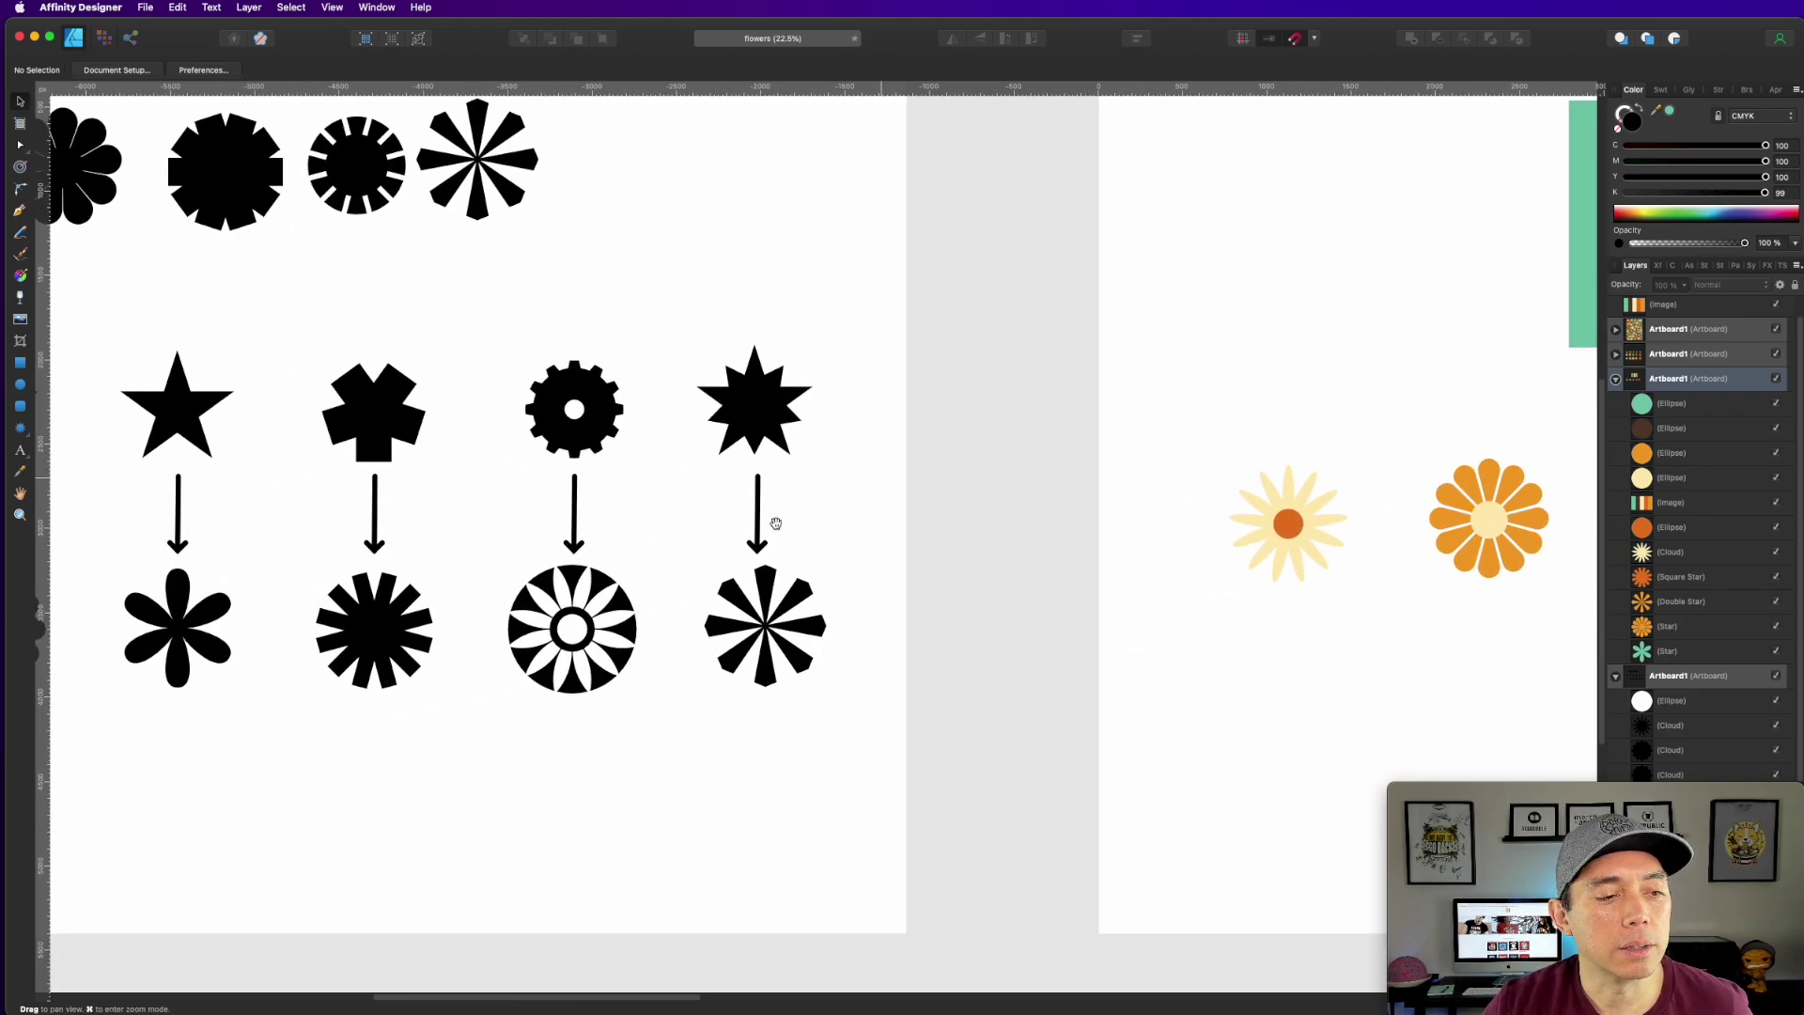
{"action": "left_click", "coordinate": [177, 625]}
{"action": "left_click_drag", "start_coordinate": [177, 625], "coordinate": [568, 503]}
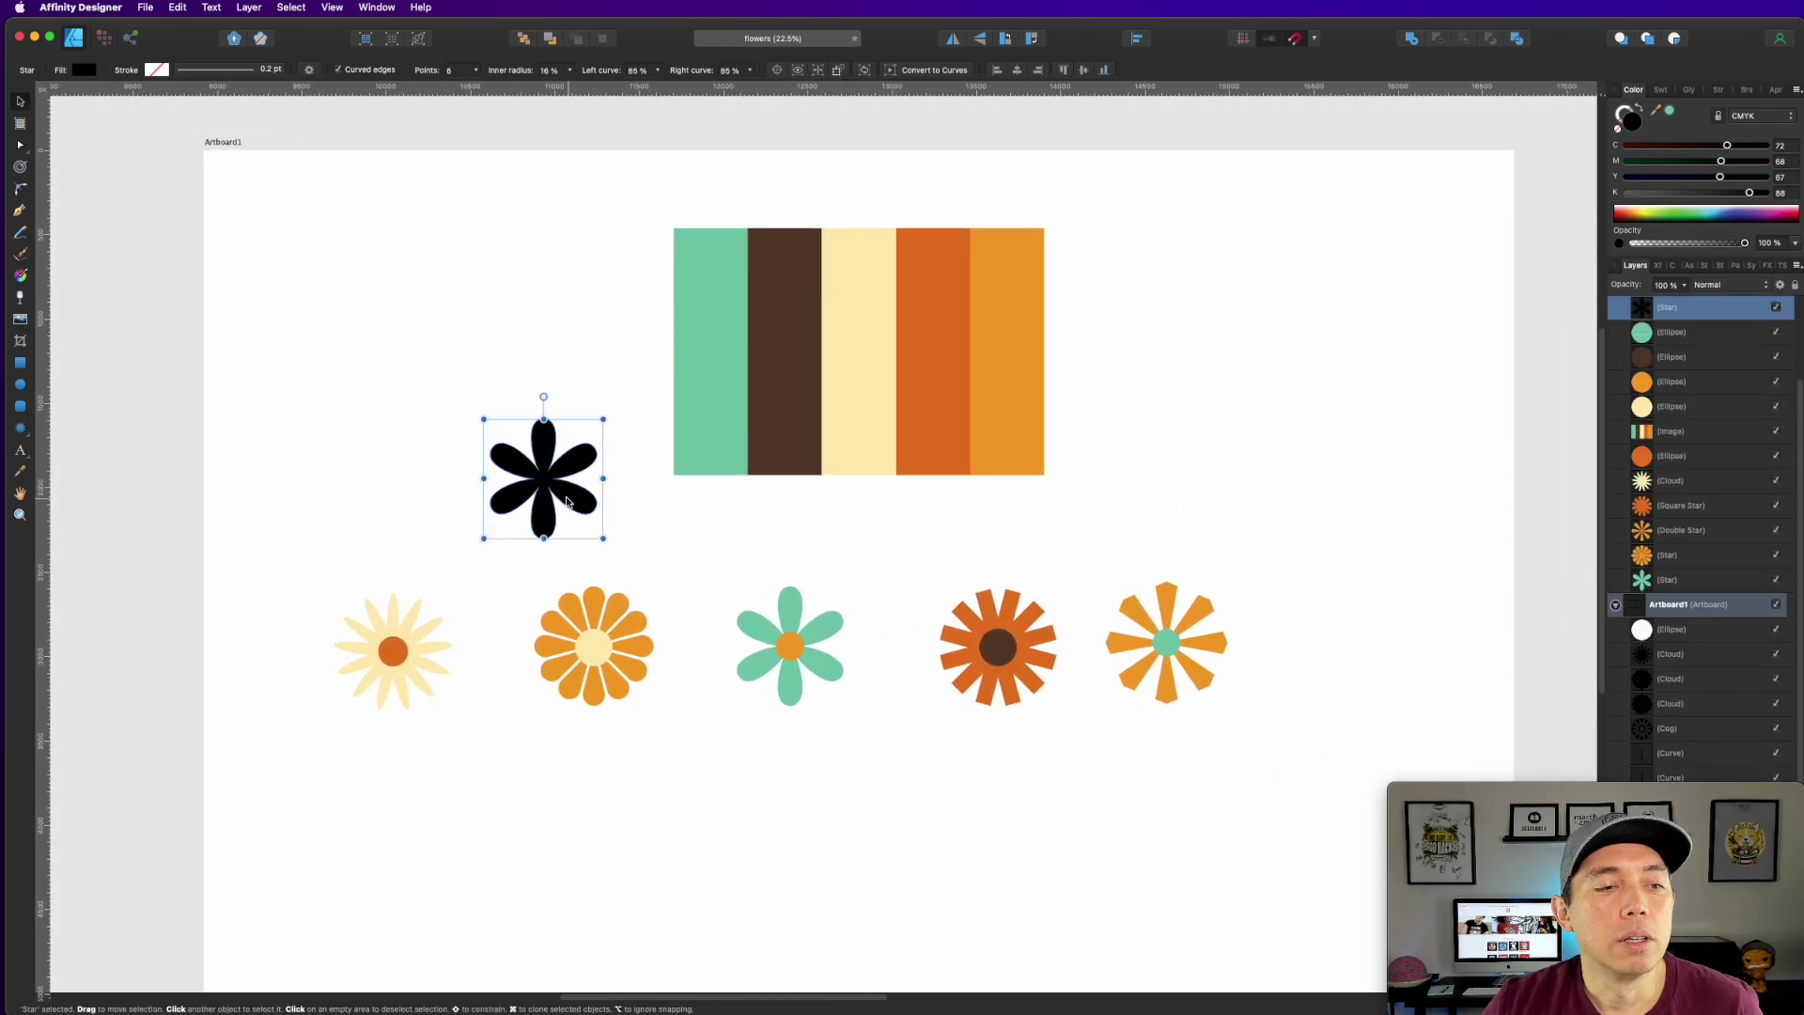
- Fill the black six-petal flower with the green sampled from the colour palette
{"action": "left_click_drag", "start_coordinate": [1672, 114], "coordinate": [713, 273]}
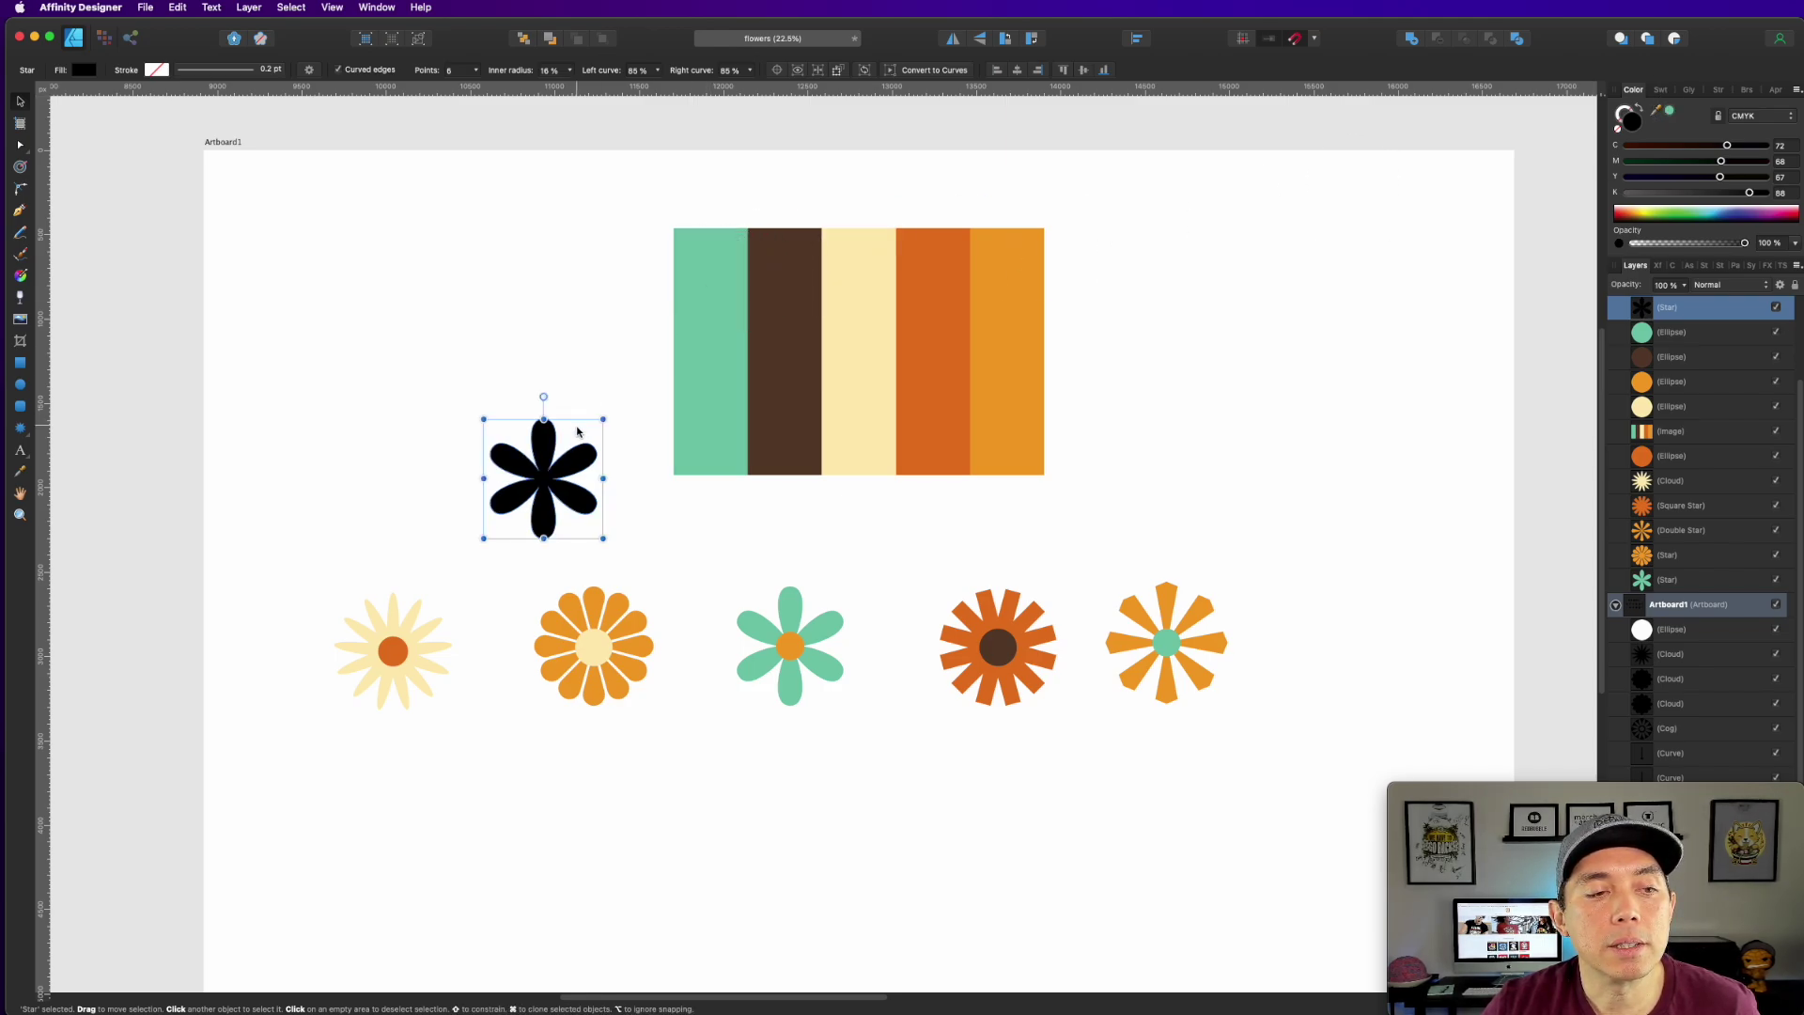
{"action": "left_click", "coordinate": [1670, 112]}
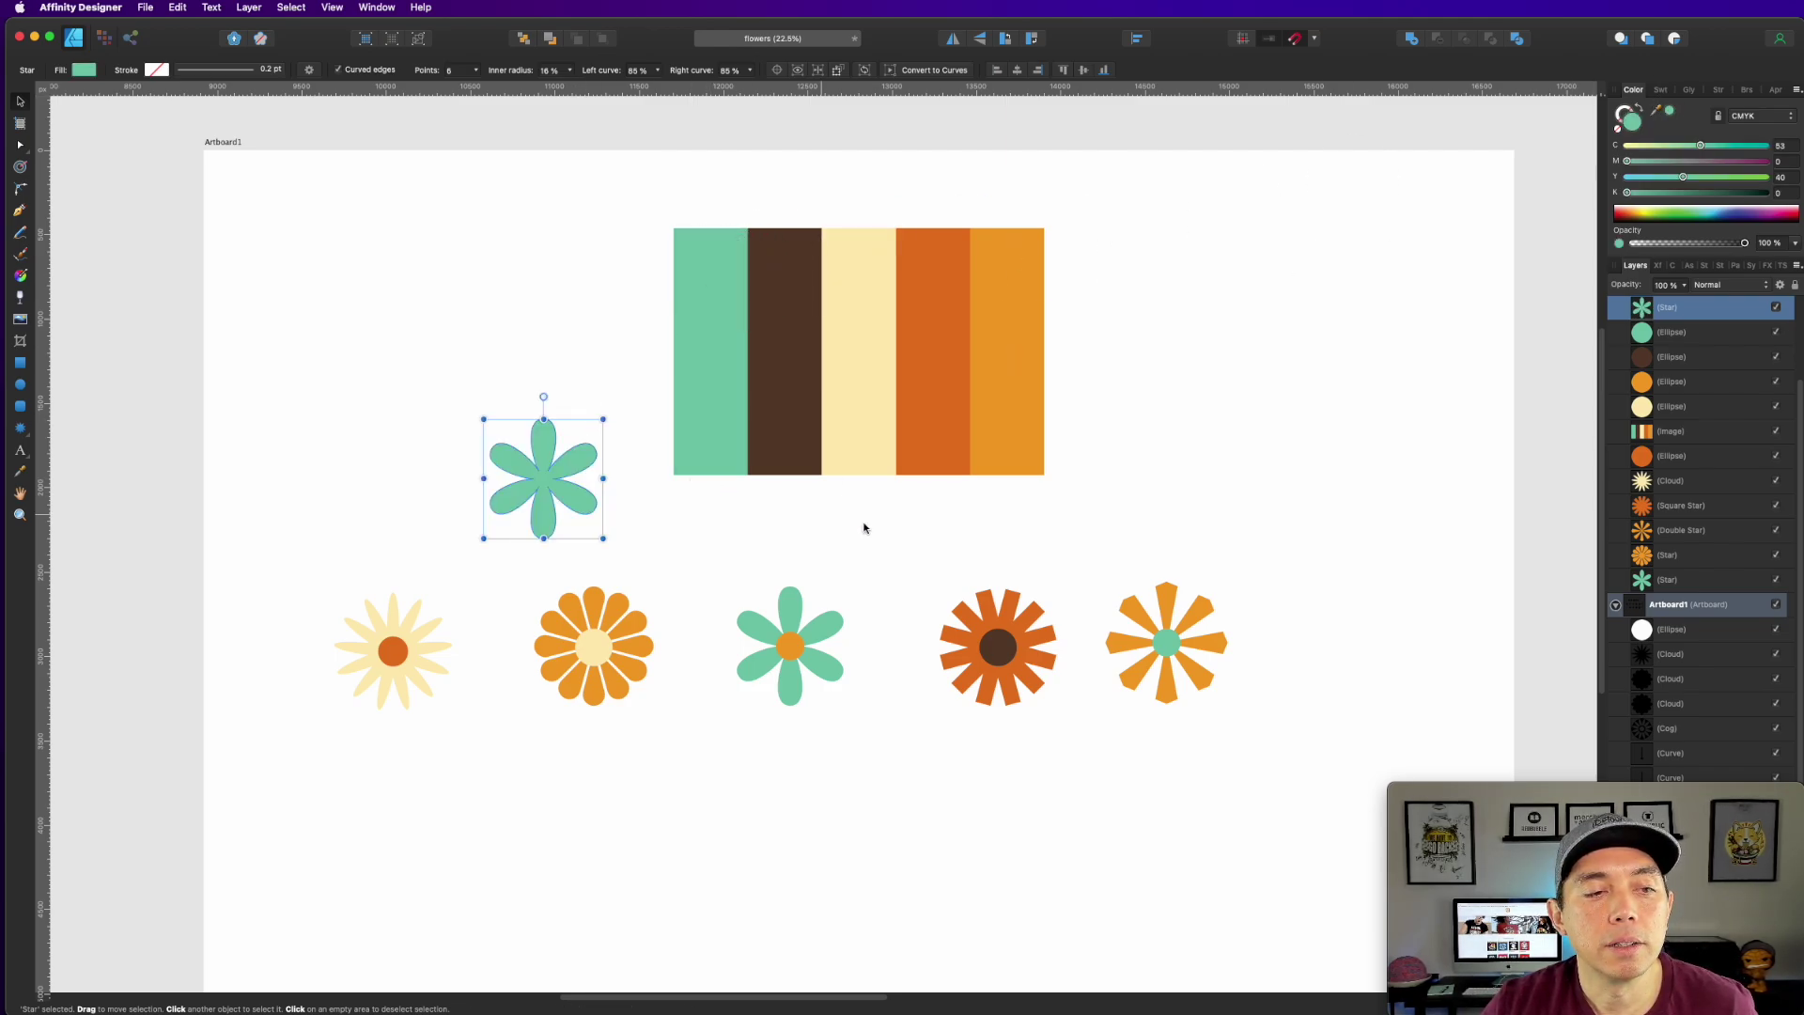
{"action": "left_click", "coordinate": [834, 536]}
- Draw a small circle at the centre of the green six-petal flower and fill it with the palette's cream colour
{"action": "left_click", "coordinate": [20, 384]}
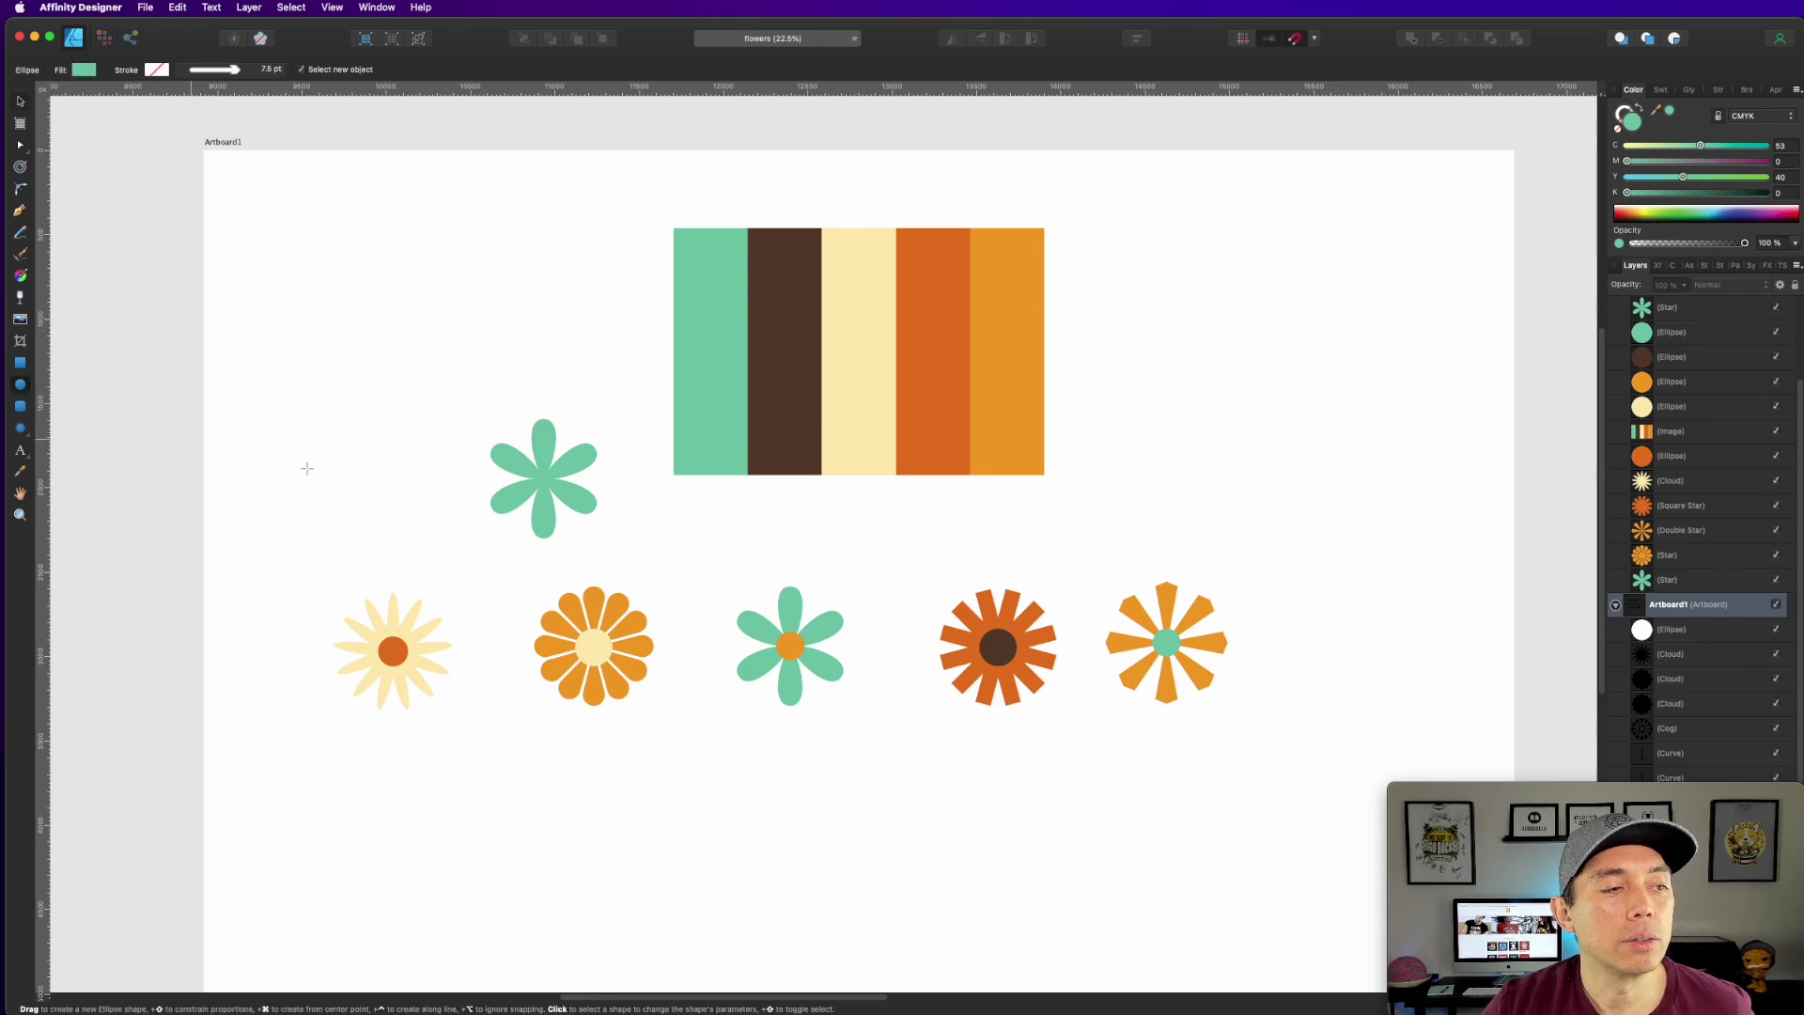
{"action": "left_click_drag", "start_coordinate": [532, 465], "coordinate": [557, 491]}
{"action": "left_click_drag", "start_coordinate": [1657, 111], "coordinate": [870, 312]}
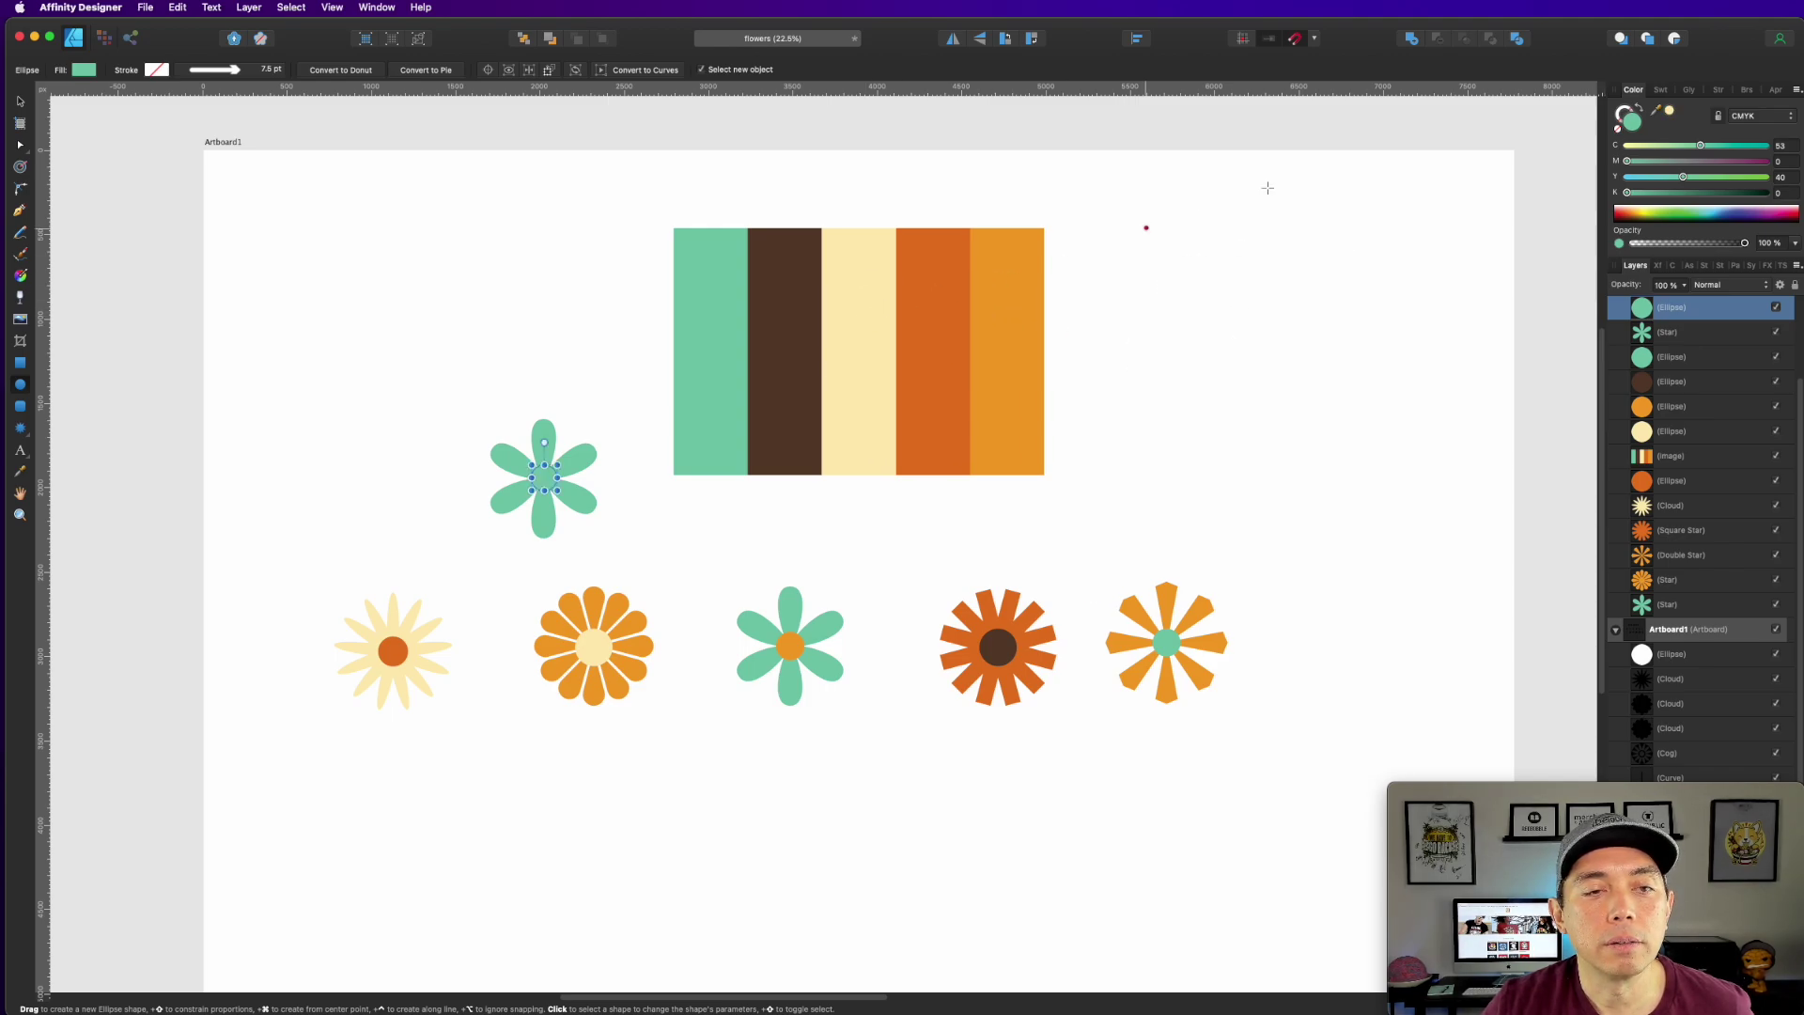
{"action": "left_click", "coordinate": [1669, 111]}
{"action": "key", "text": "v"}
{"action": "left_click", "coordinate": [440, 364]}
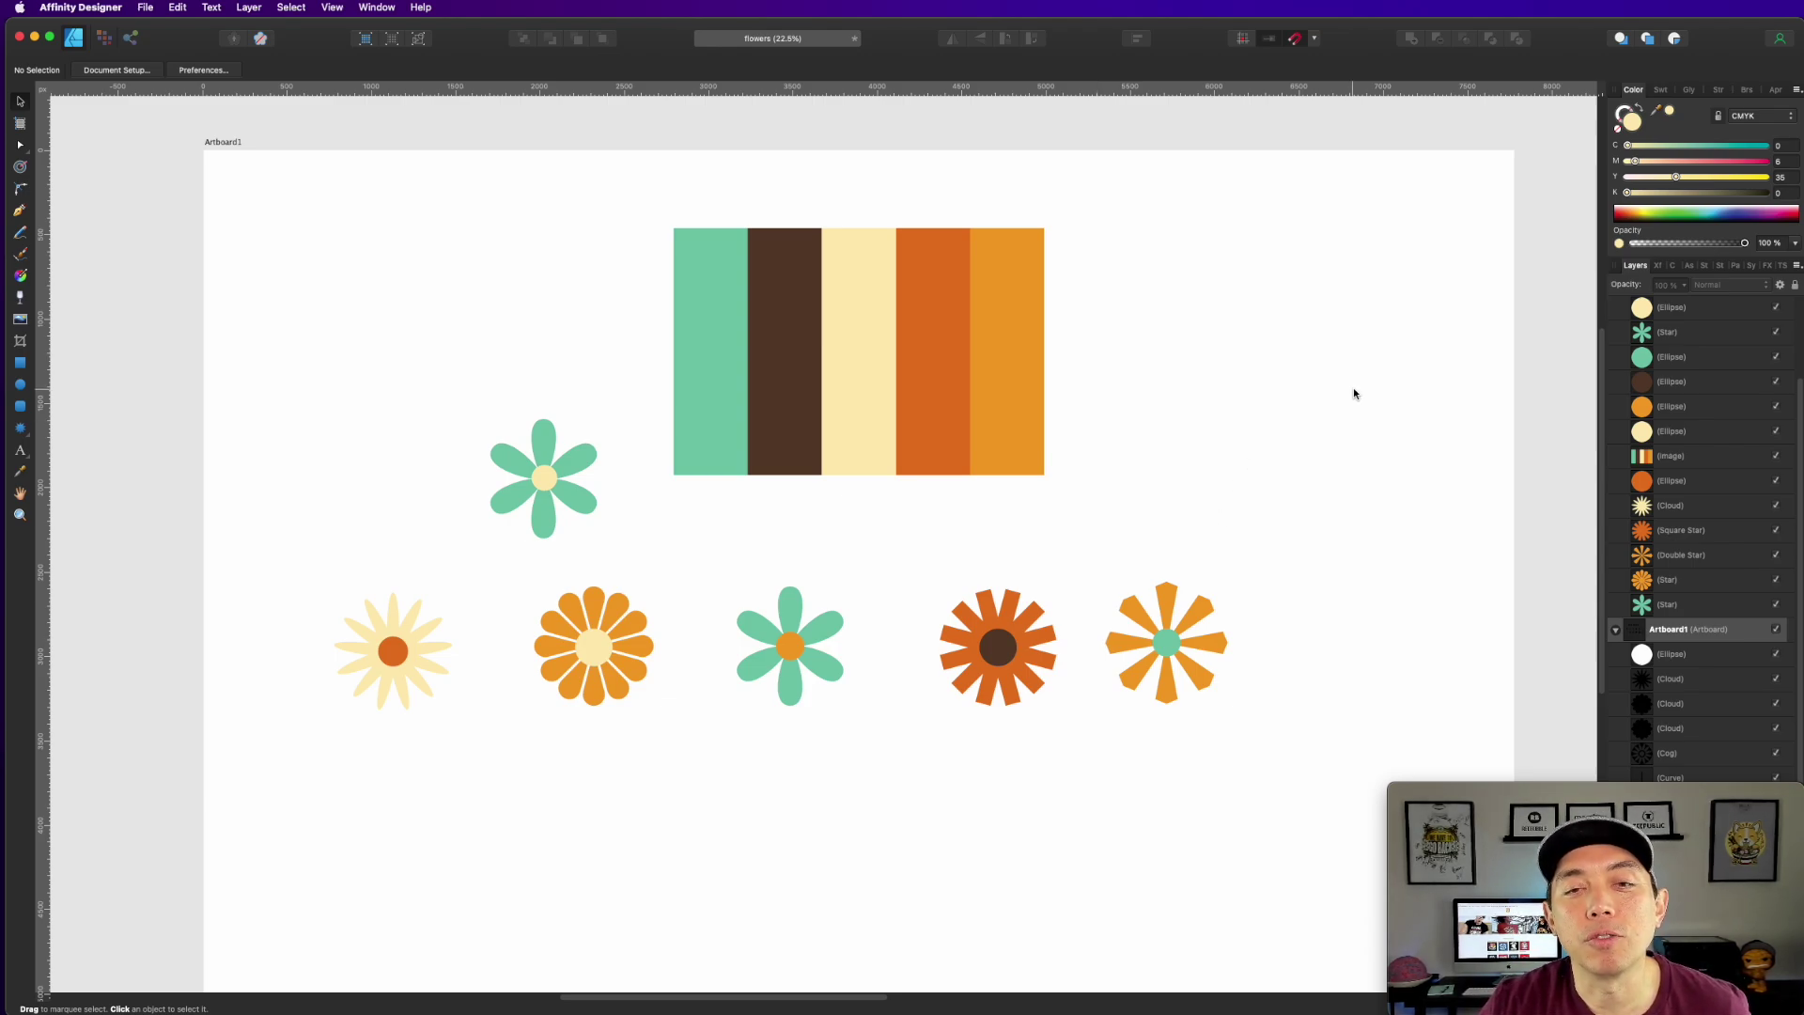
- Clear the background fill of the finished floral pattern's artboard and refill it with dark brown sampled from the palette above
{"action": "left_click_drag", "start_coordinate": [1401, 383], "coordinate": [855, 303]}
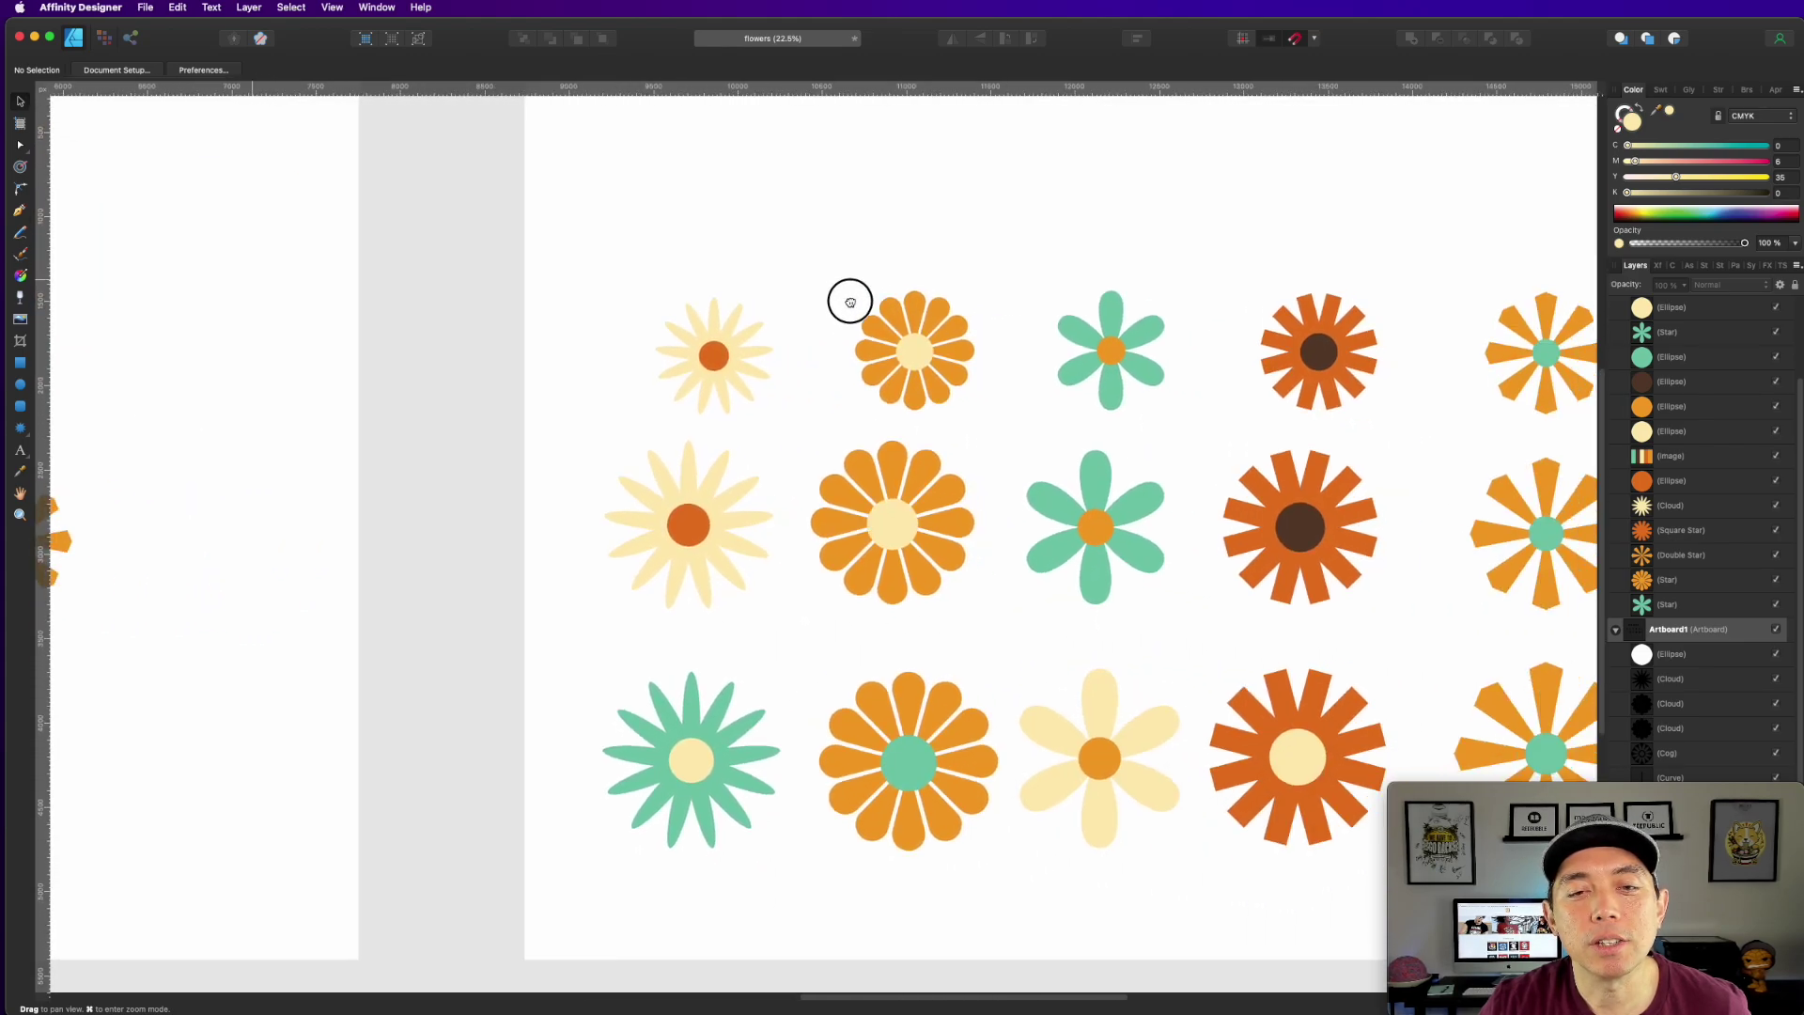
{"action": "scroll", "coordinate": [854, 303], "scroll_direction": "right", "scroll_amount": 5}
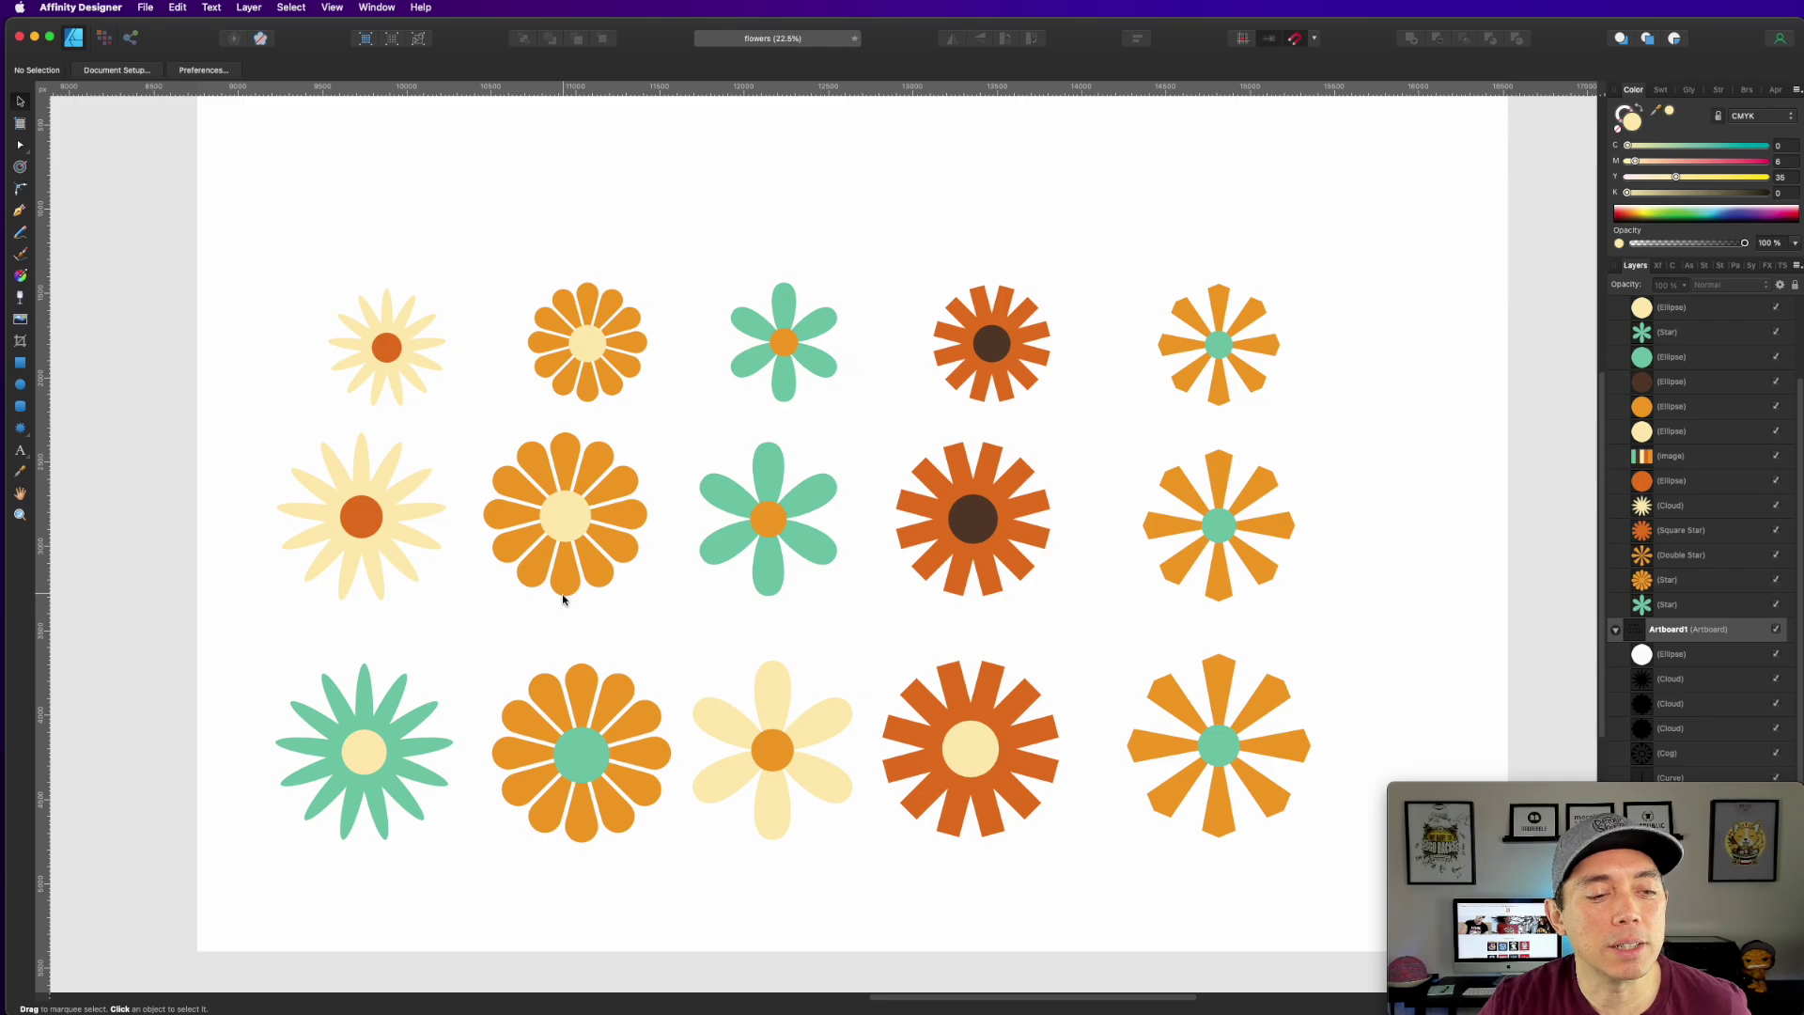
{"action": "left_click", "coordinate": [585, 758]}
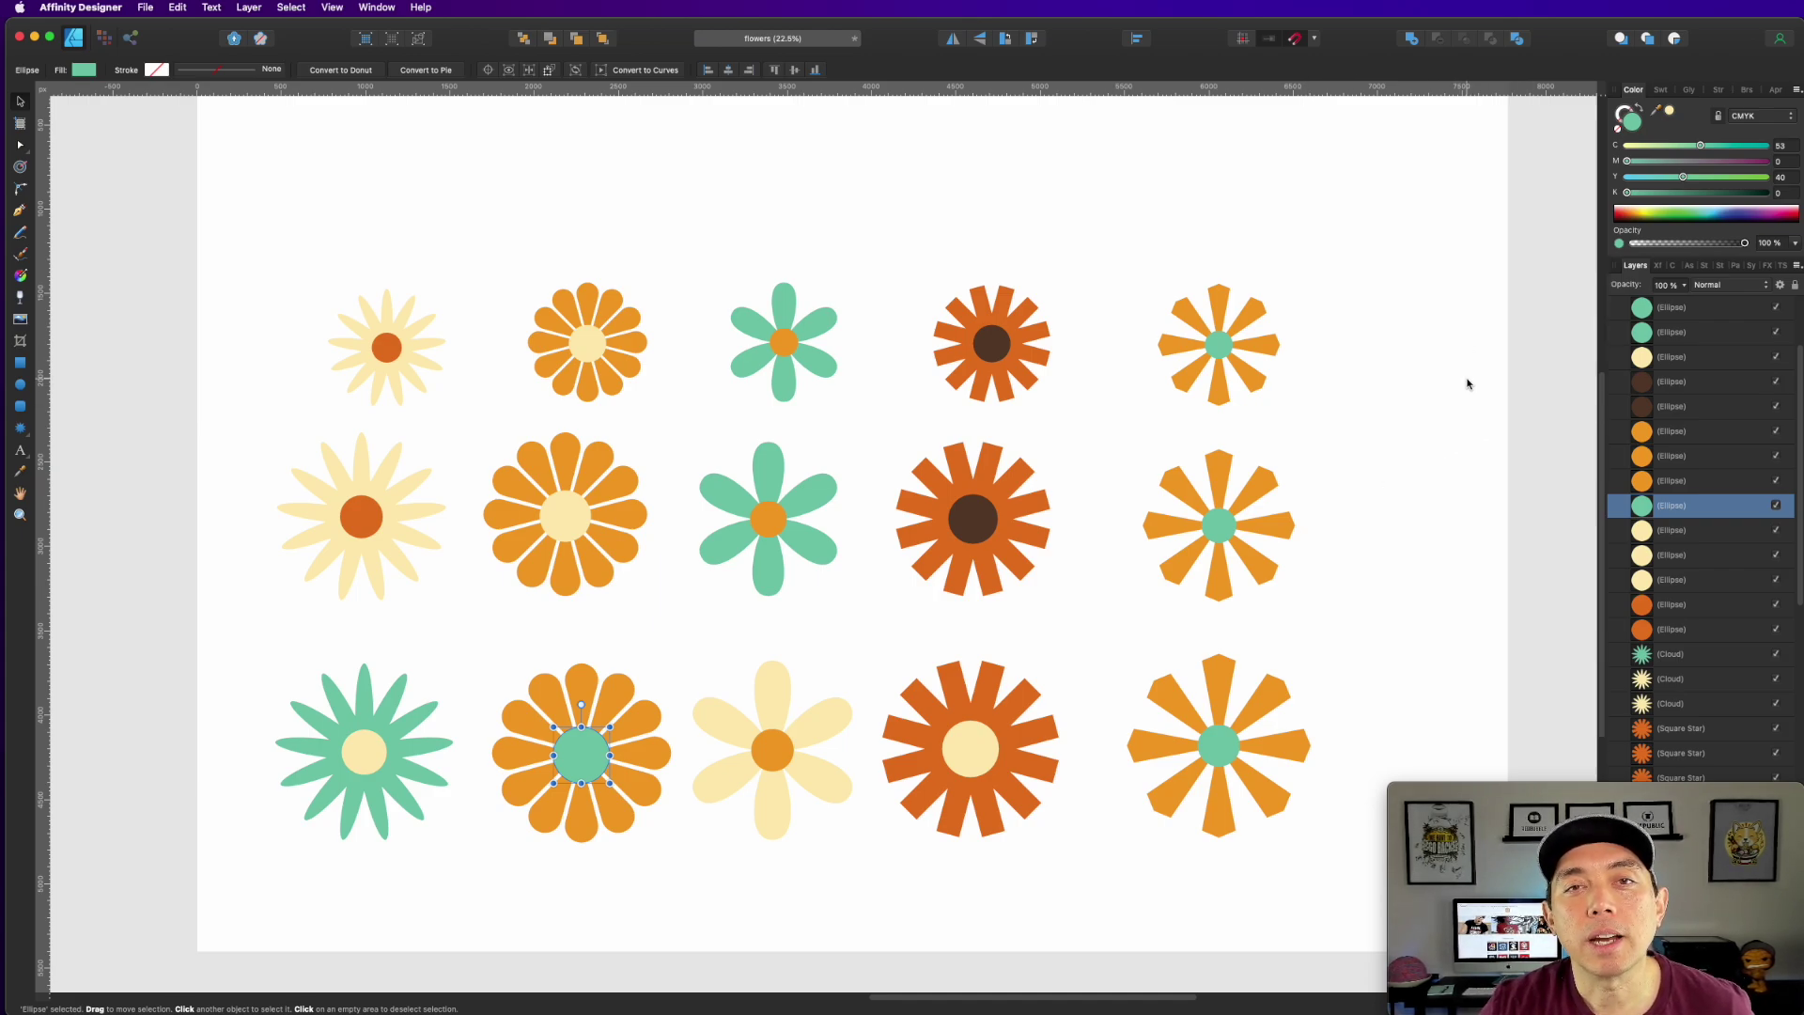
{"action": "left_click_drag", "start_coordinate": [1431, 350], "coordinate": [1166, 364]}
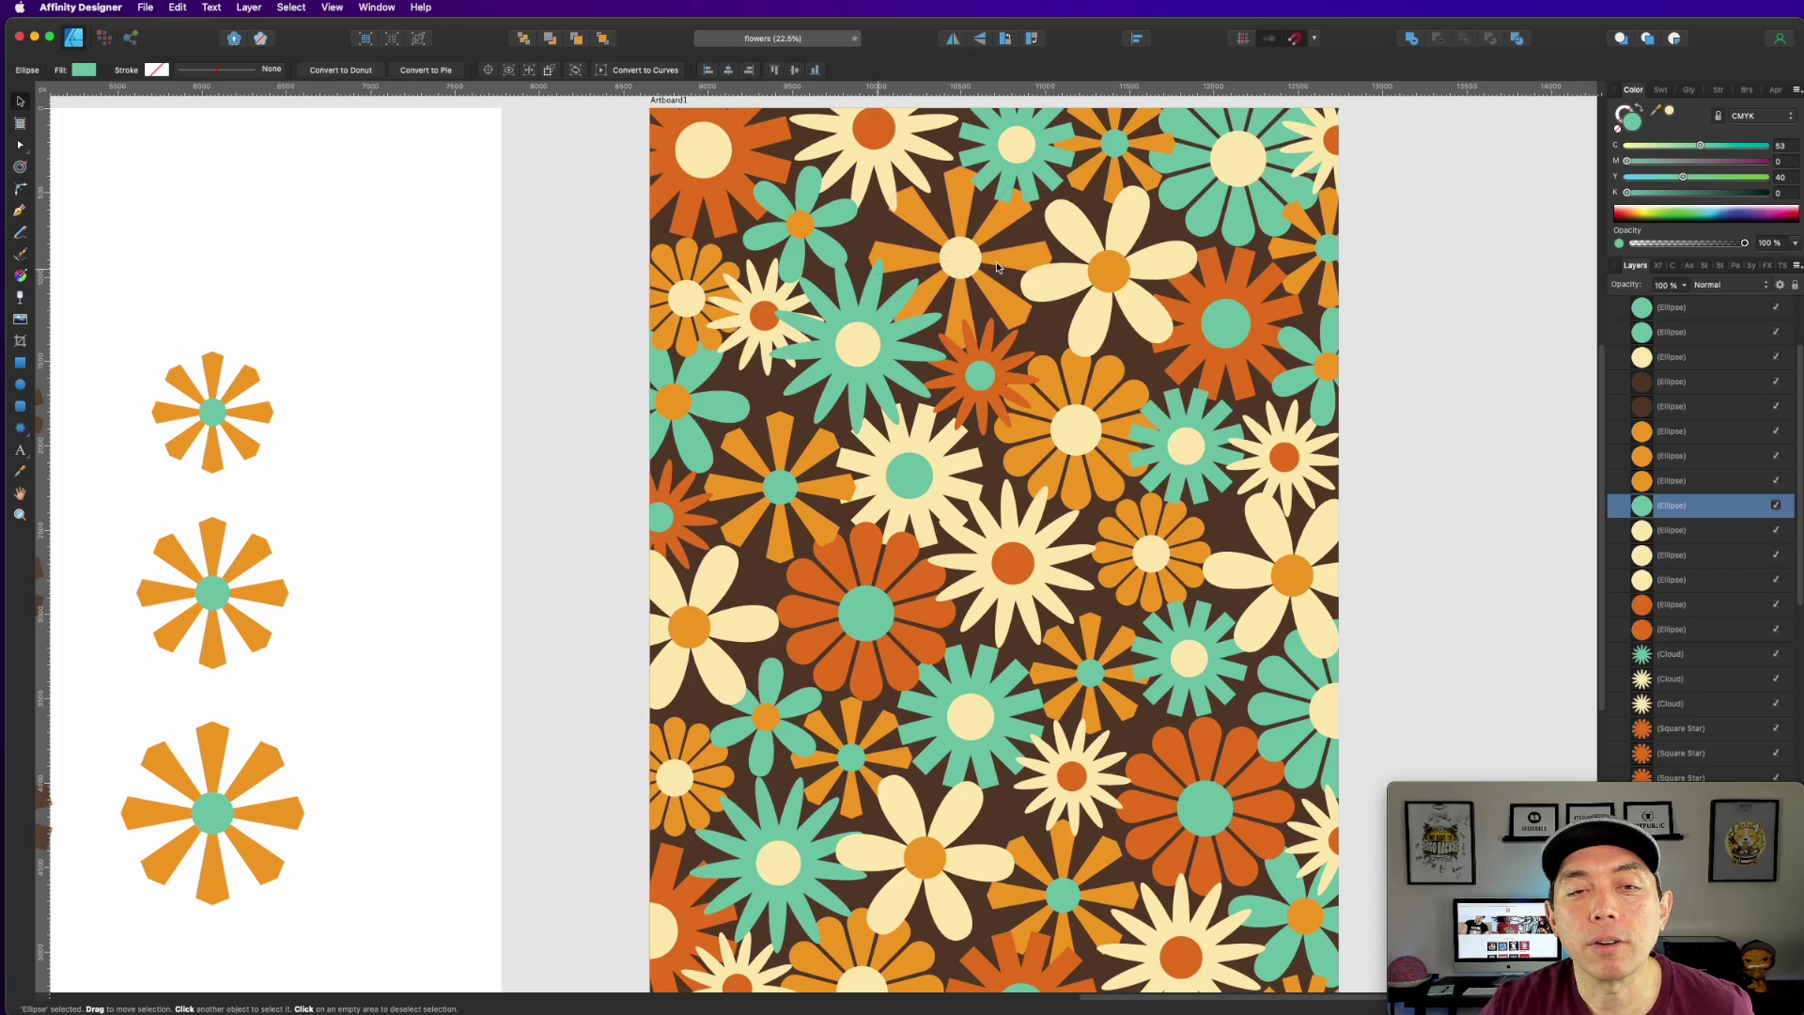
{"action": "scroll", "coordinate": [1249, 332], "scroll_direction": "up", "scroll_amount": 5}
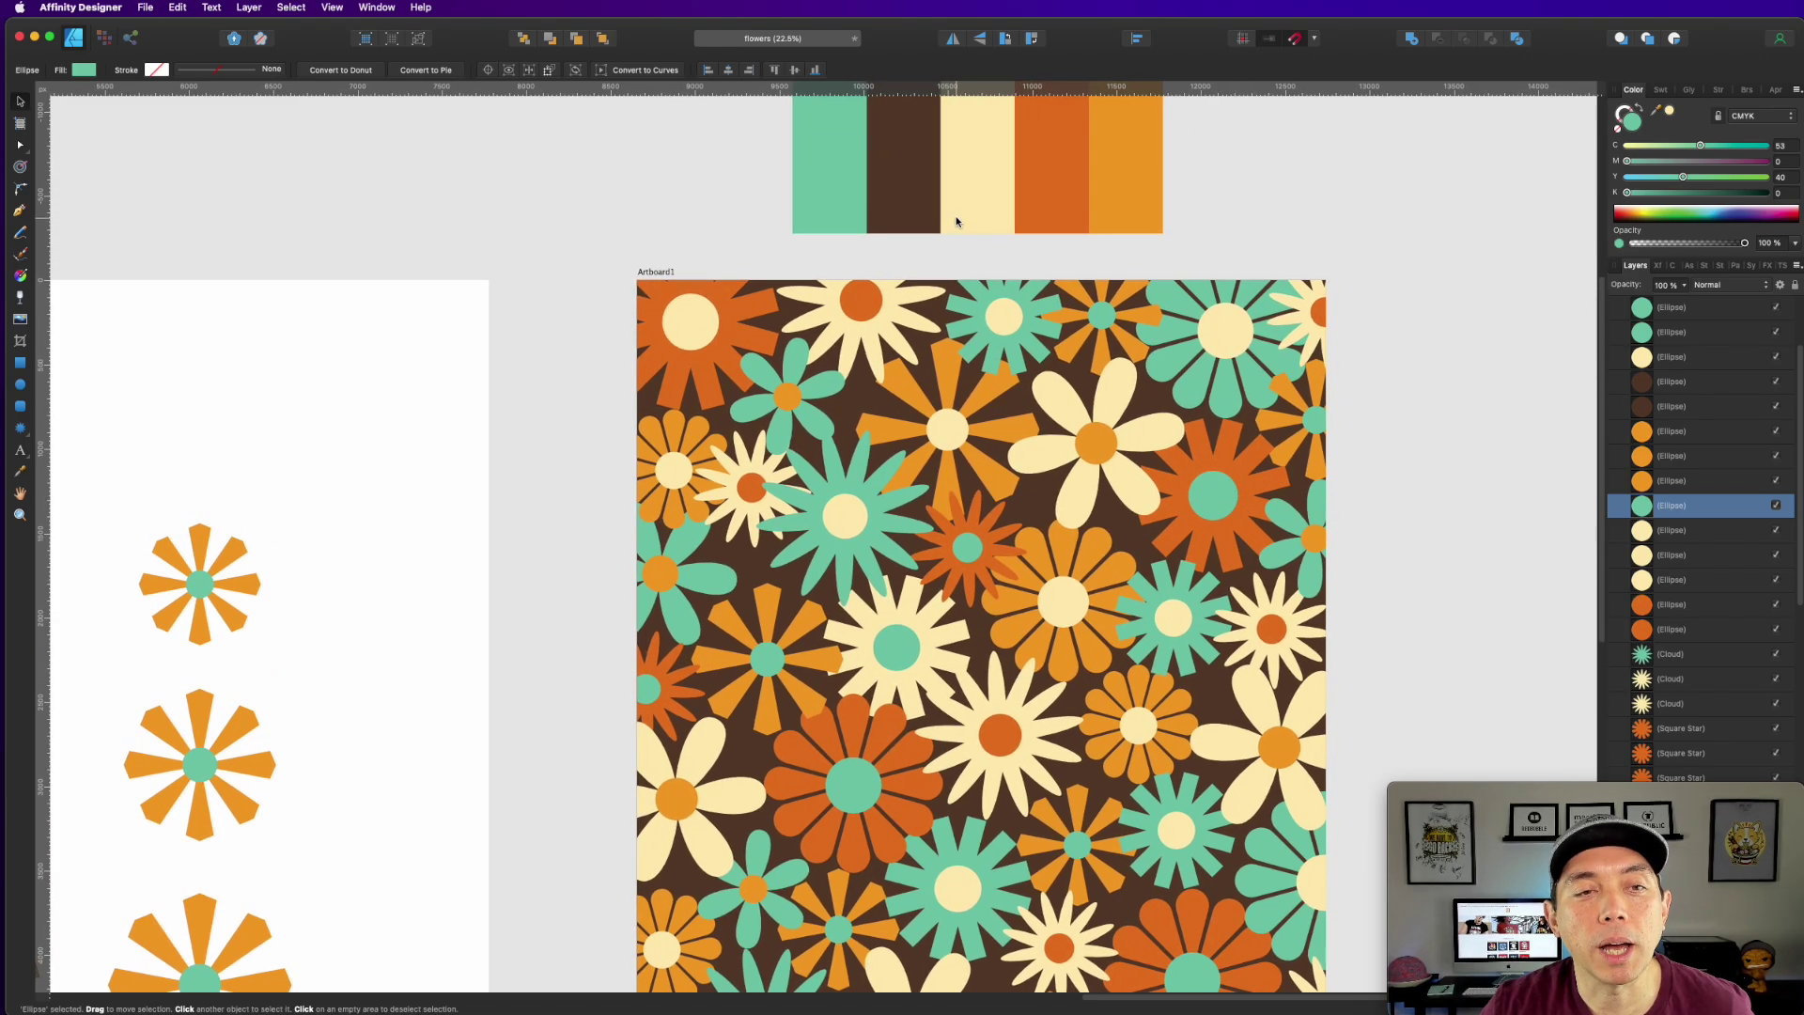
{"action": "left_click", "coordinate": [930, 193]}
{"action": "left_click", "coordinate": [656, 271]}
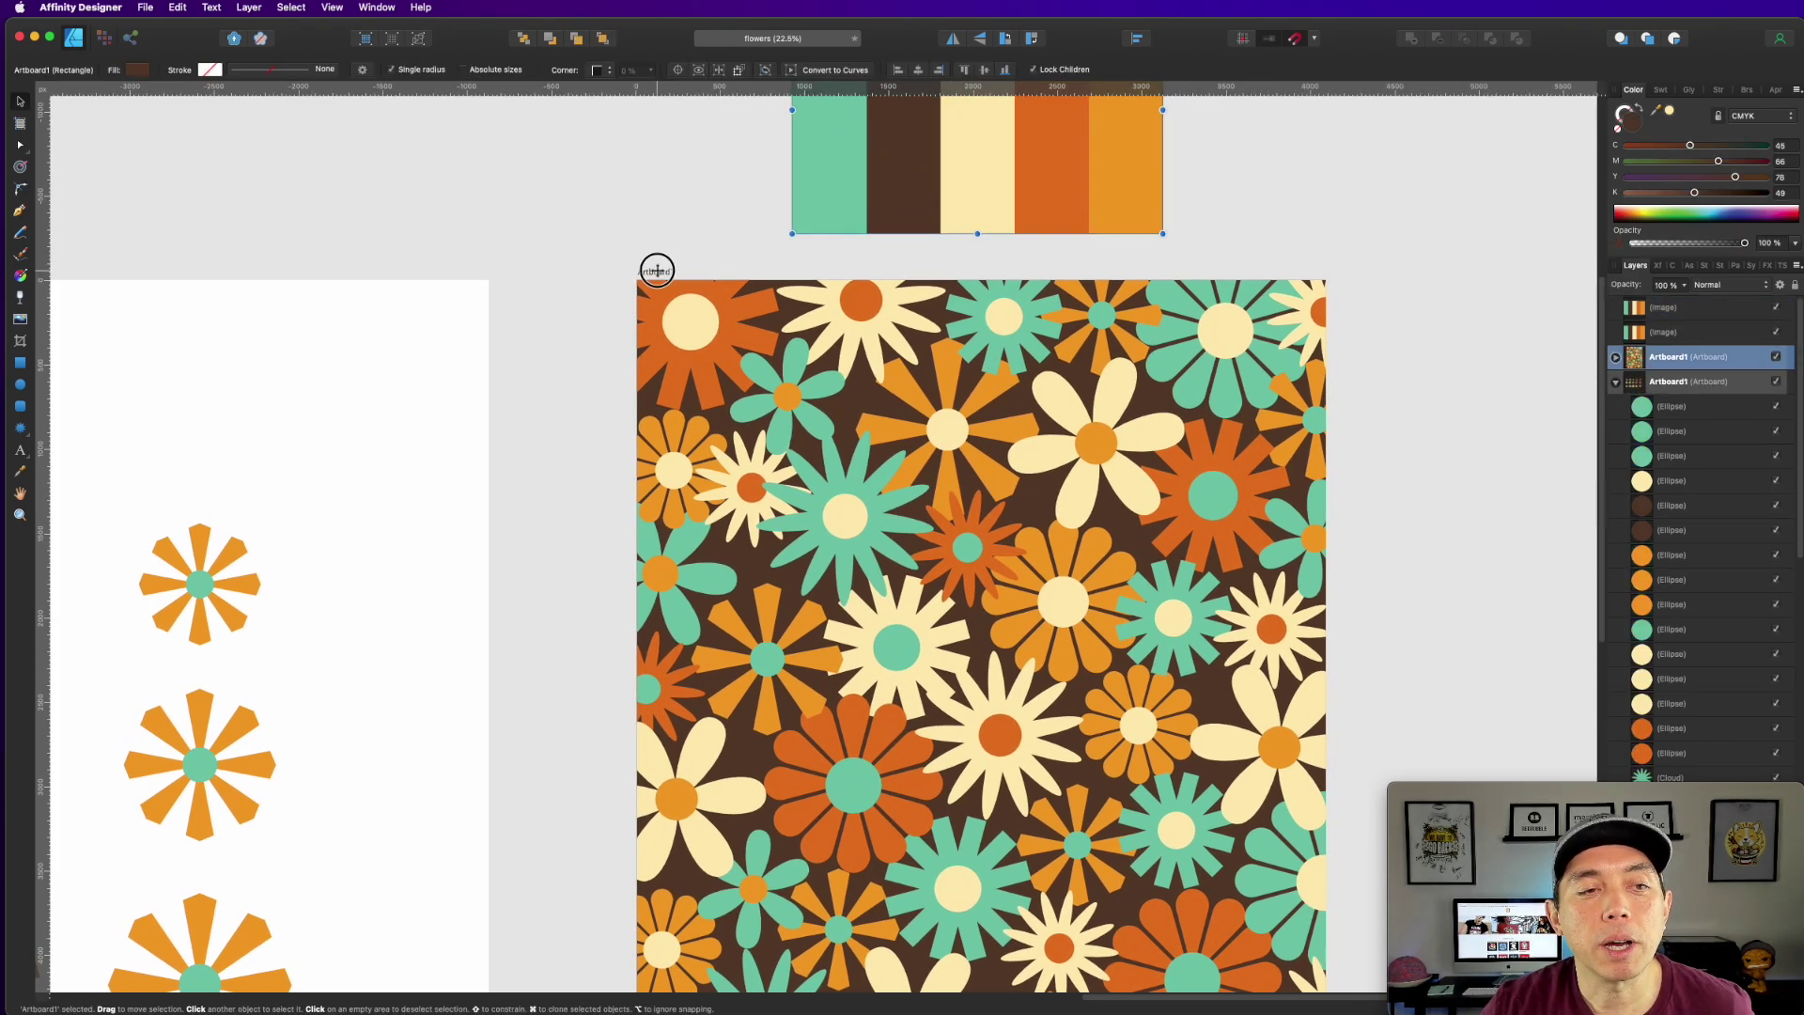
{"action": "left_click", "coordinate": [1616, 132]}
{"action": "left_click_drag", "start_coordinate": [1673, 113], "coordinate": [911, 161]}
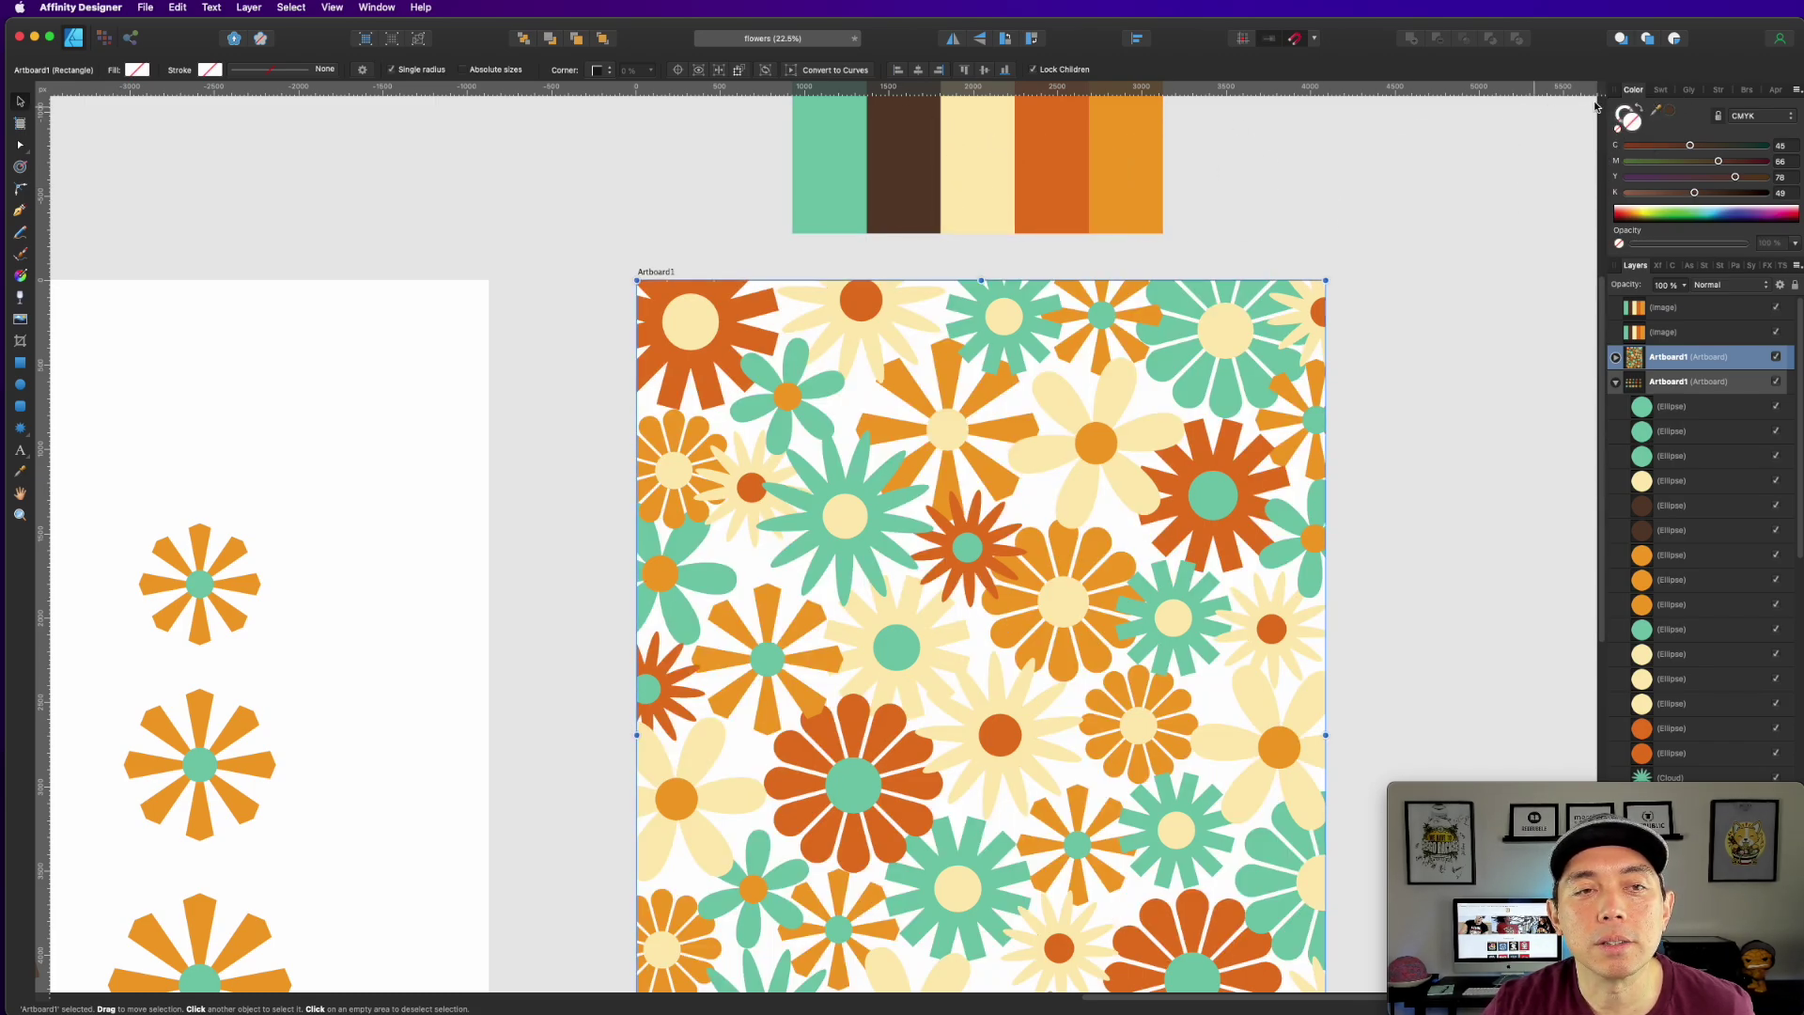
{"action": "left_click", "coordinate": [1673, 115]}
- Try the palette's dark orange as the pattern artboard's background, then switch back to the dark brown and deselect
{"action": "left_click_drag", "start_coordinate": [1678, 122], "coordinate": [1043, 160]}
{"action": "left_click", "coordinate": [1671, 114]}
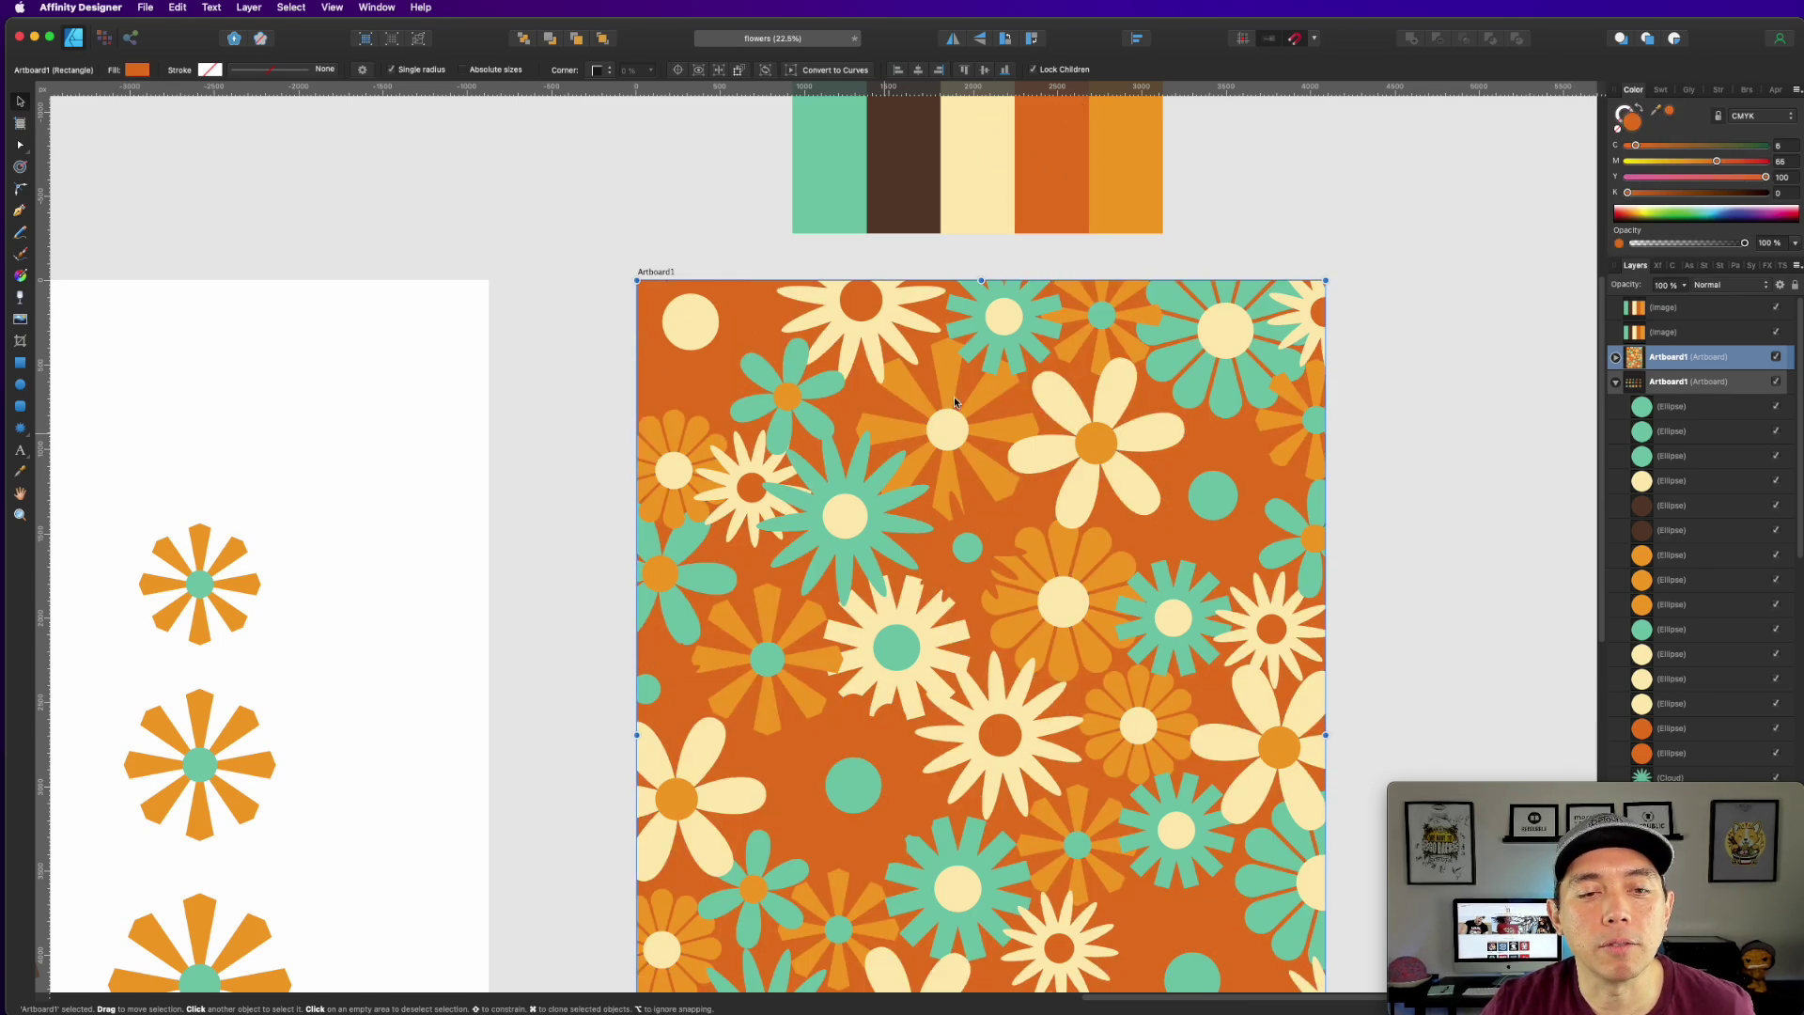
{"action": "left_click_drag", "start_coordinate": [1671, 114], "coordinate": [921, 167]}
{"action": "left_click", "coordinate": [1671, 114]}
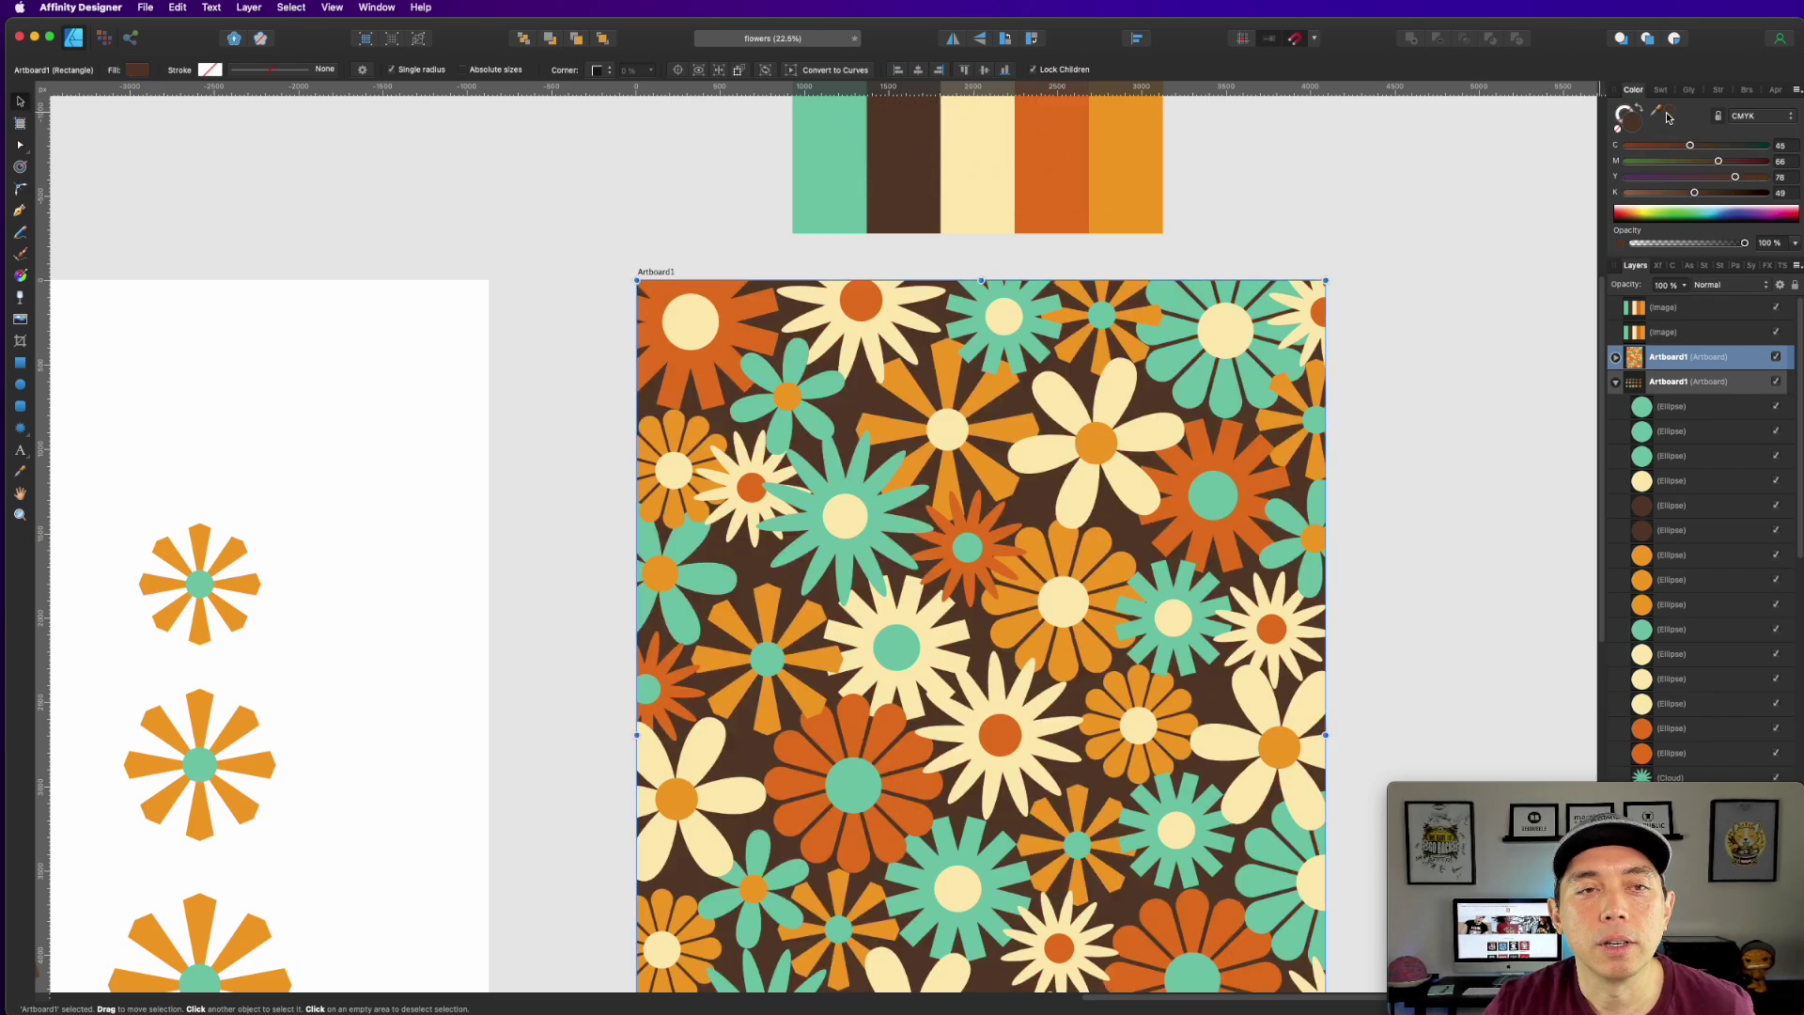
{"action": "left_click", "coordinate": [1440, 156]}
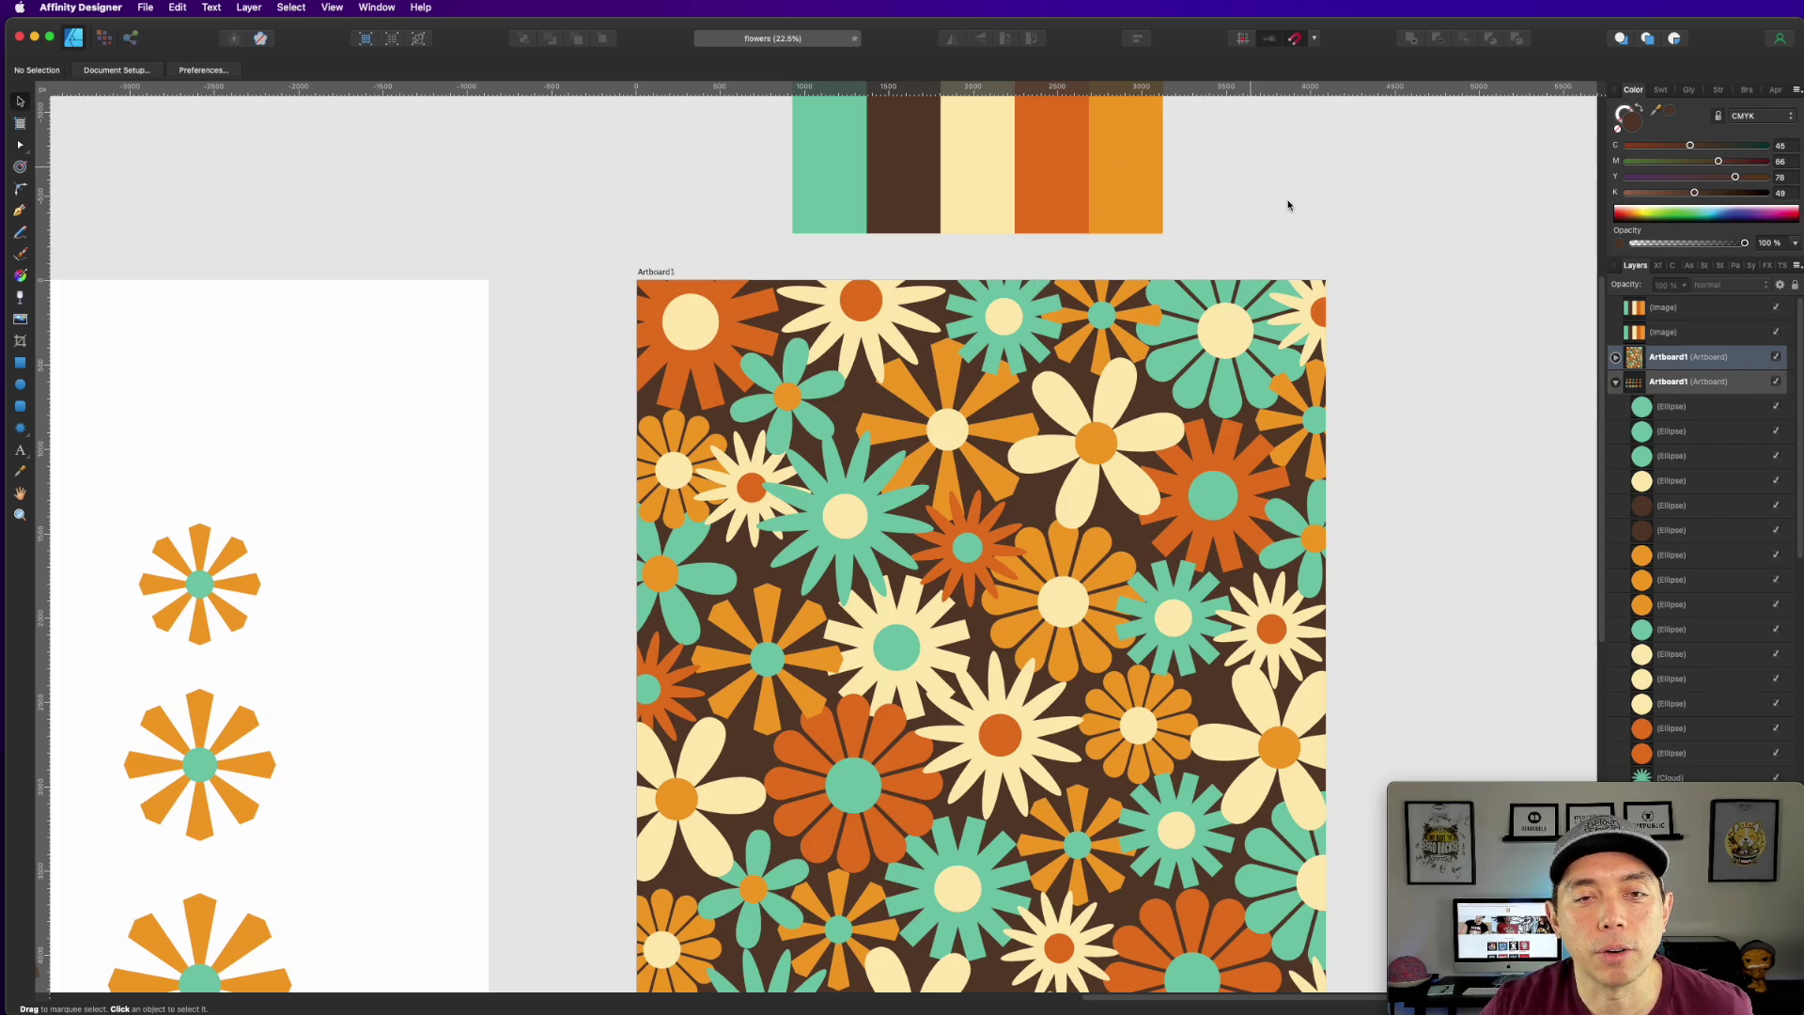
{"action": "scroll", "coordinate": [1381, 273], "scroll_direction": "down", "scroll_amount": 4}
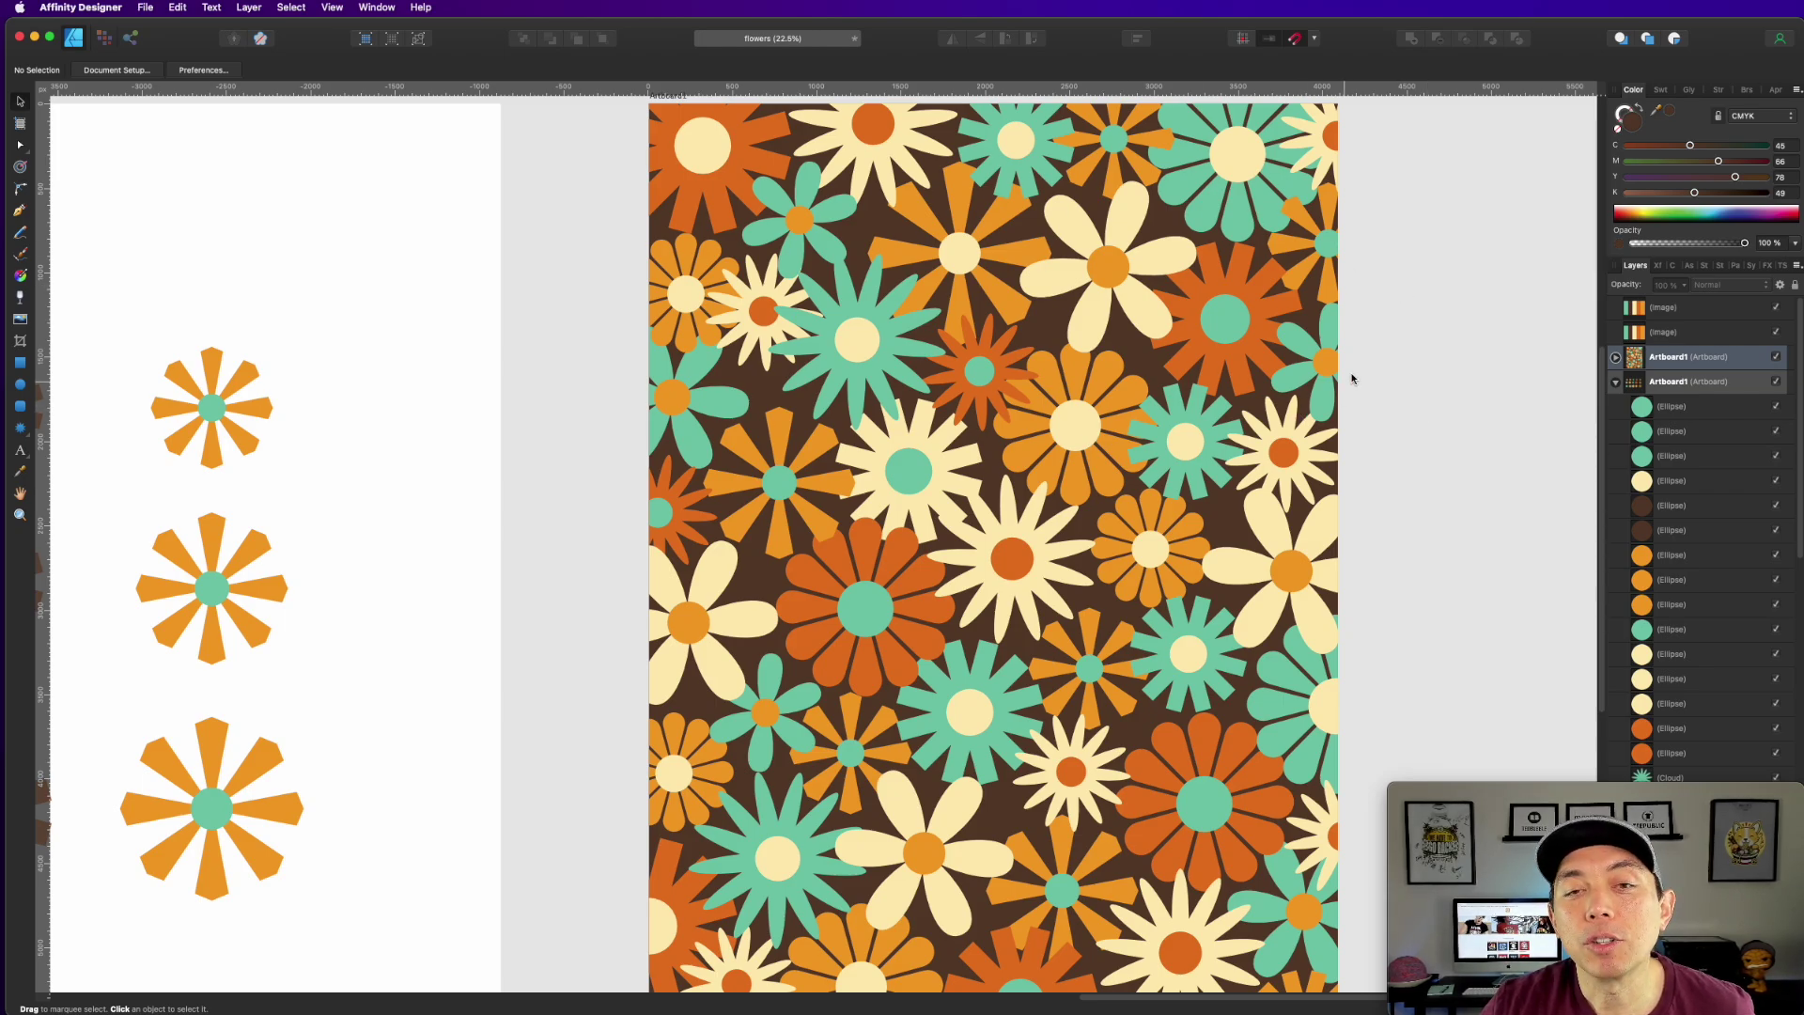
{"action": "scroll", "coordinate": [1002, 440], "scroll_direction": "left", "scroll_amount": 15}
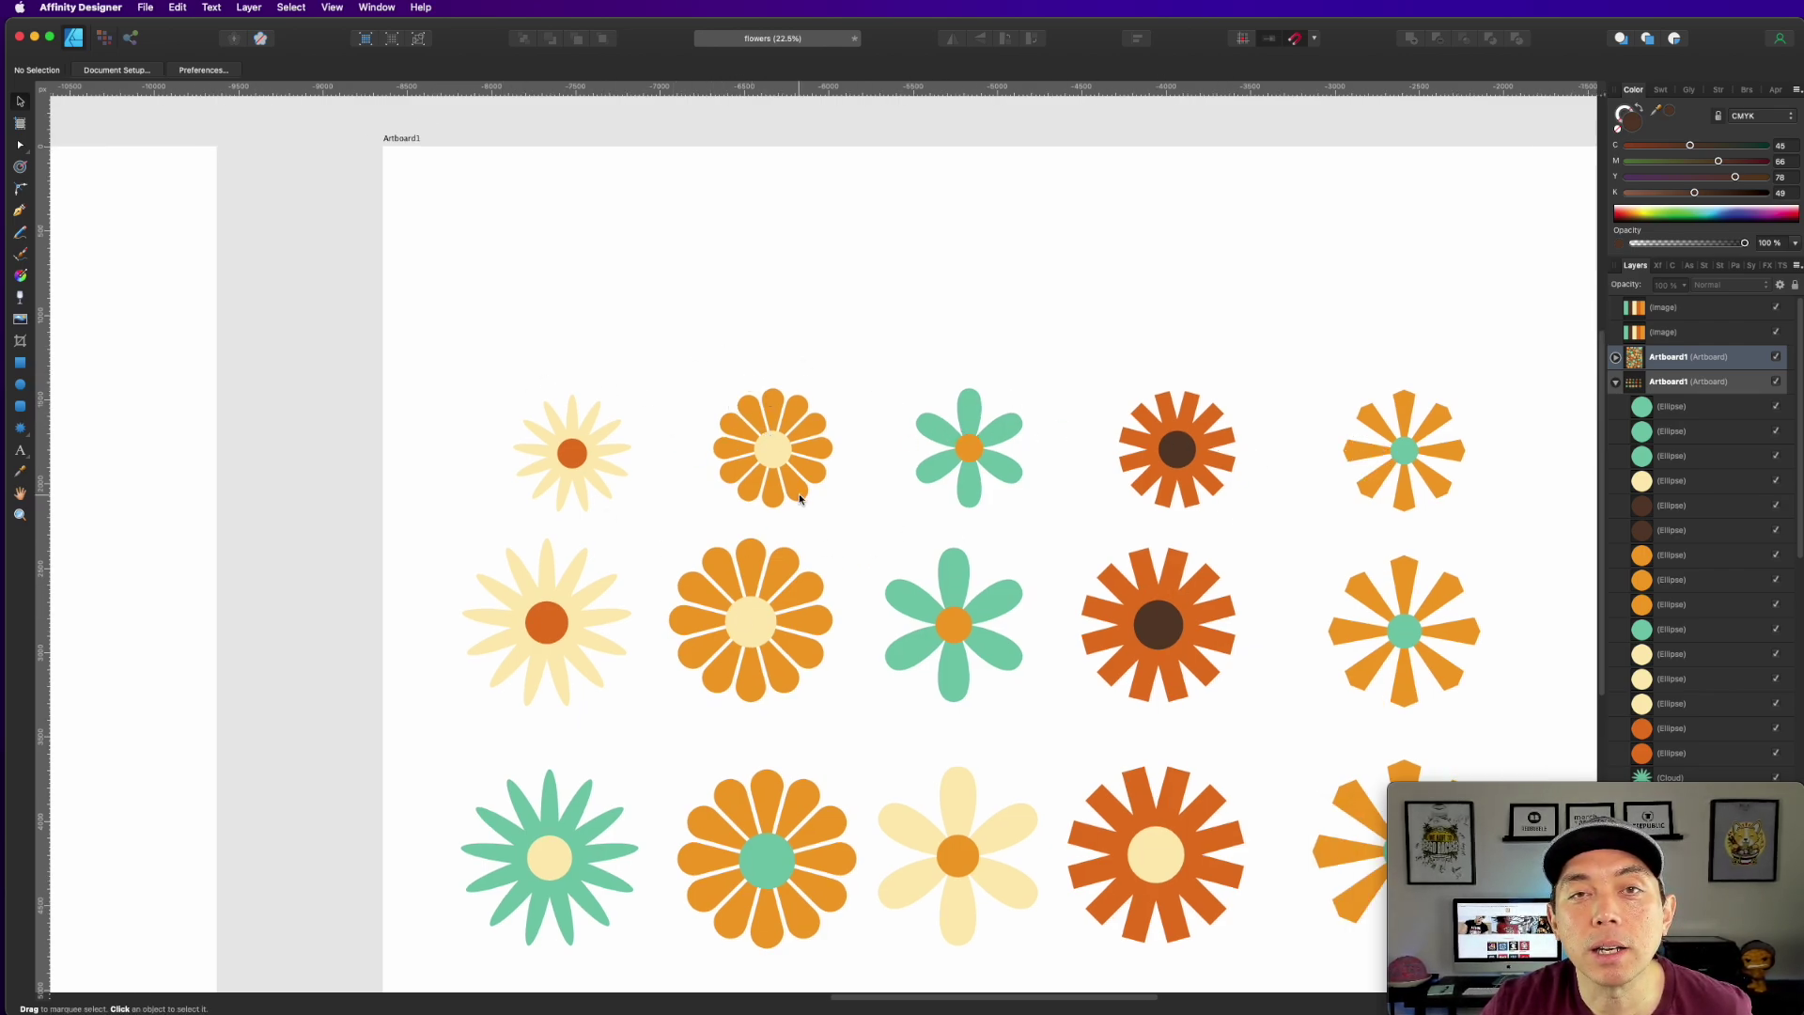
{"action": "left_click_drag", "start_coordinate": [1357, 354], "coordinate": [1075, 330]}
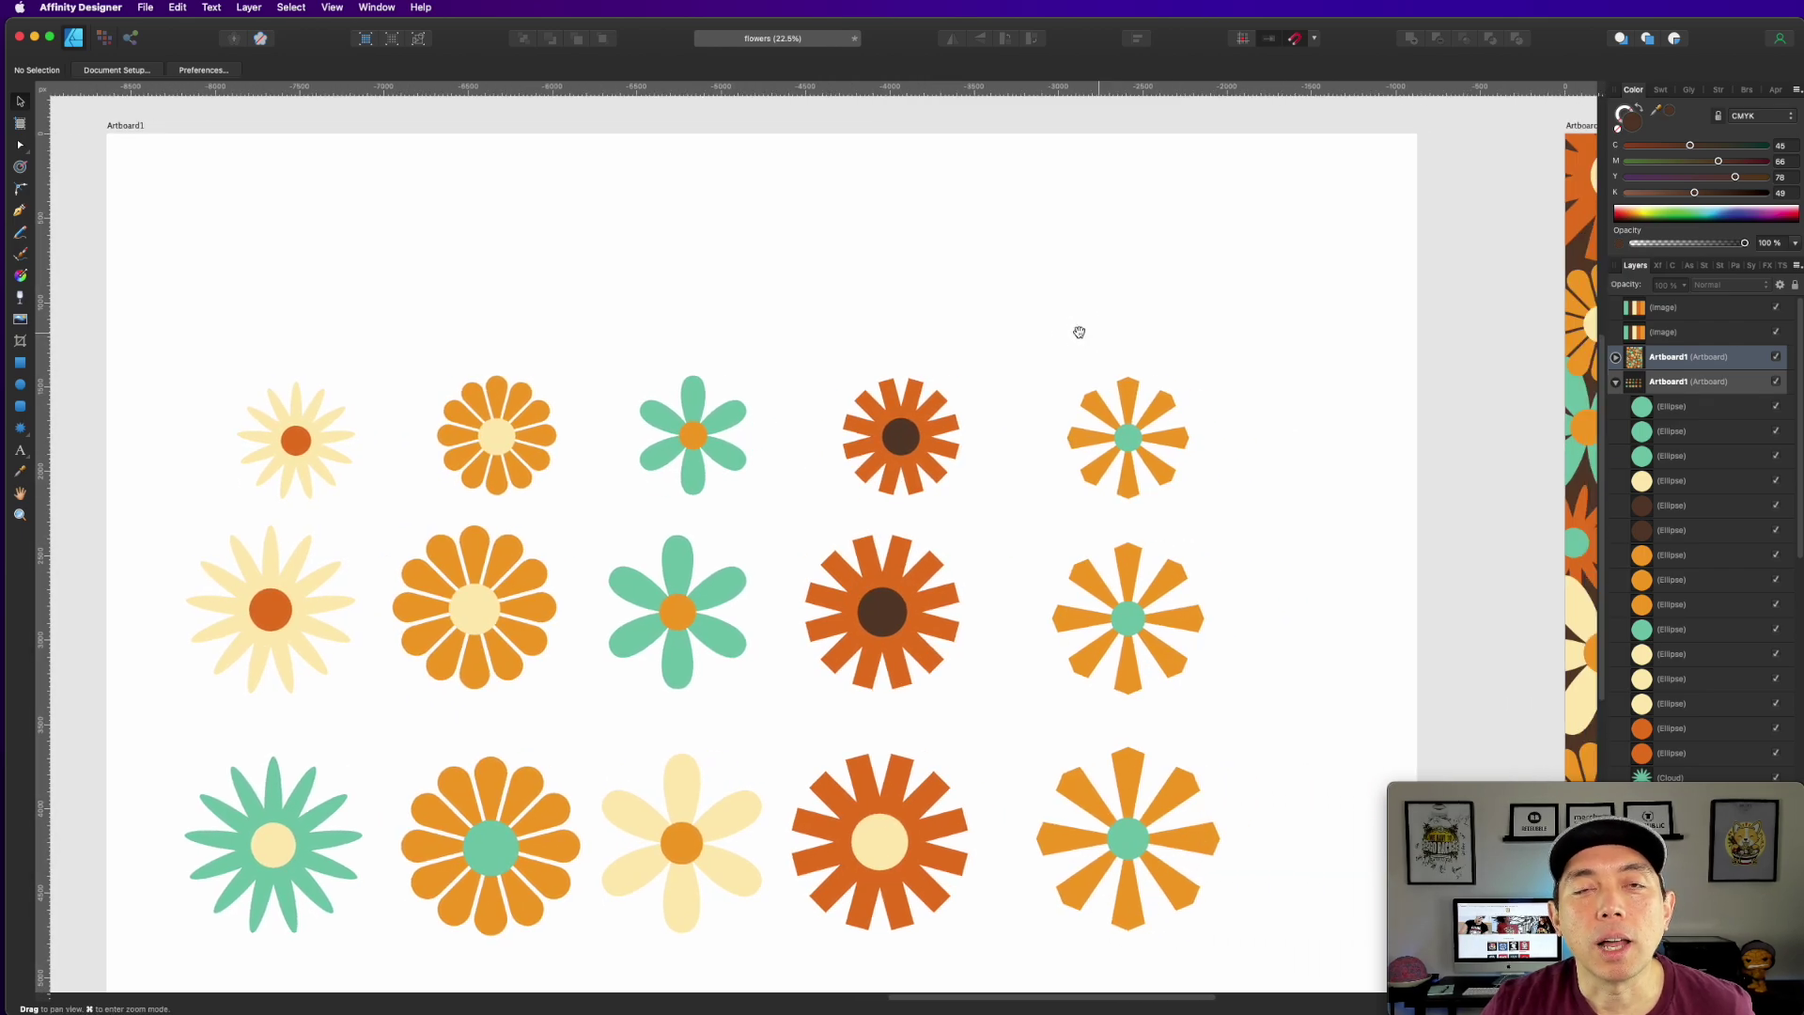
- Examine the finished floral pattern beside the flower set, selecting the corner's orange flower and the neighbouring cream one, and clear the selection
{"action": "scroll", "coordinate": [1030, 404], "scroll_direction": "right", "scroll_amount": 5}
{"action": "scroll", "coordinate": [1030, 405], "scroll_direction": "right", "scroll_amount": 10}
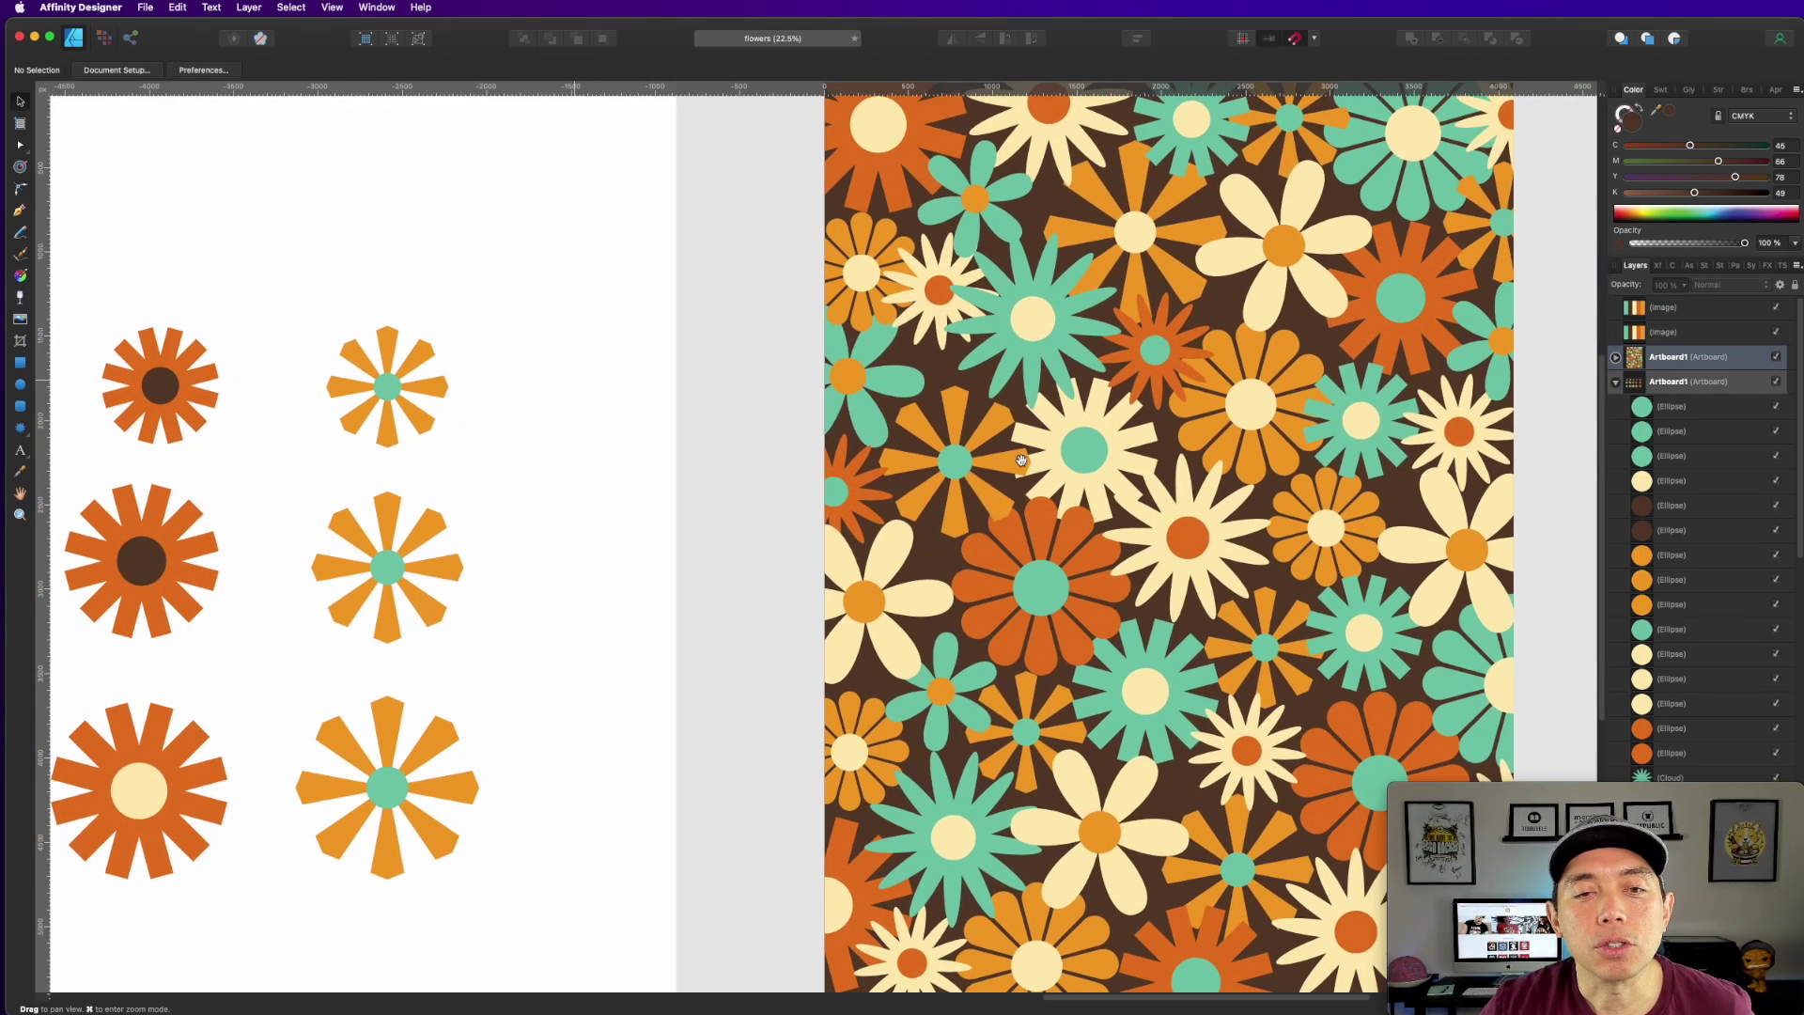
{"action": "scroll", "coordinate": [702, 451], "scroll_direction": "up", "scroll_amount": 3}
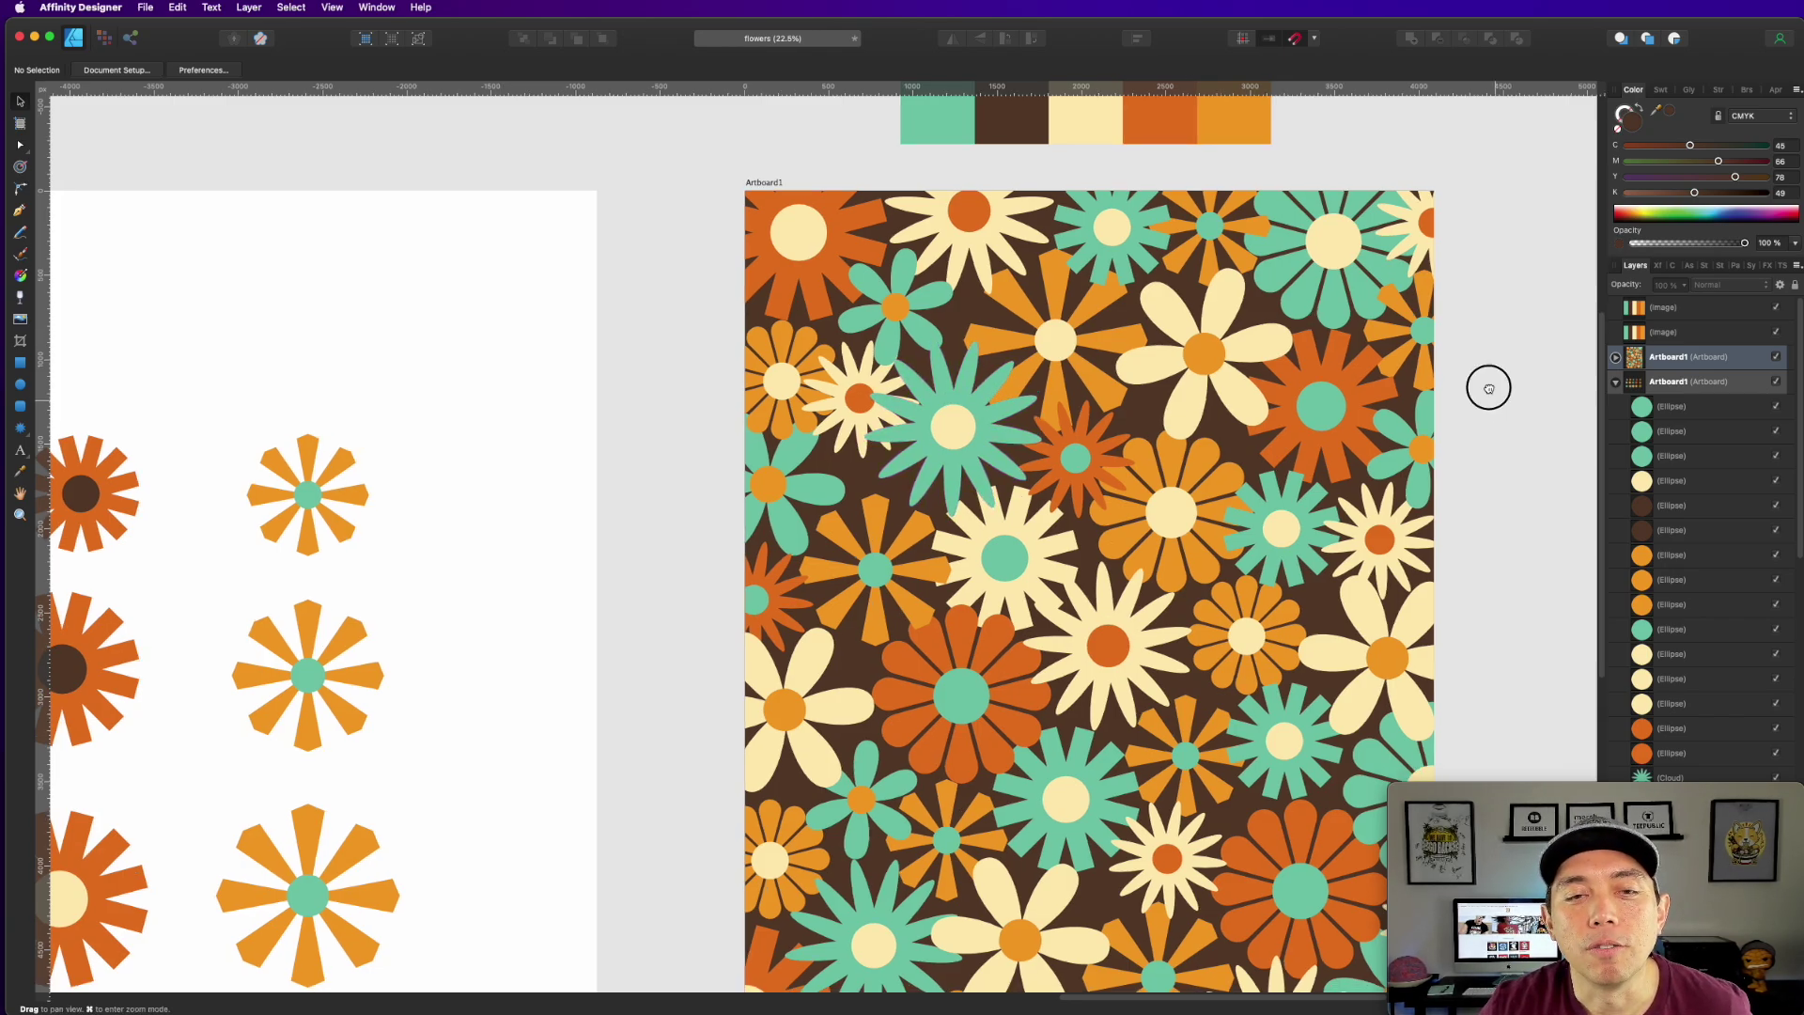
{"action": "scroll", "coordinate": [1487, 387], "scroll_direction": "down", "scroll_amount": 2}
{"action": "scroll", "coordinate": [1488, 387], "scroll_direction": "right", "scroll_amount": 2}
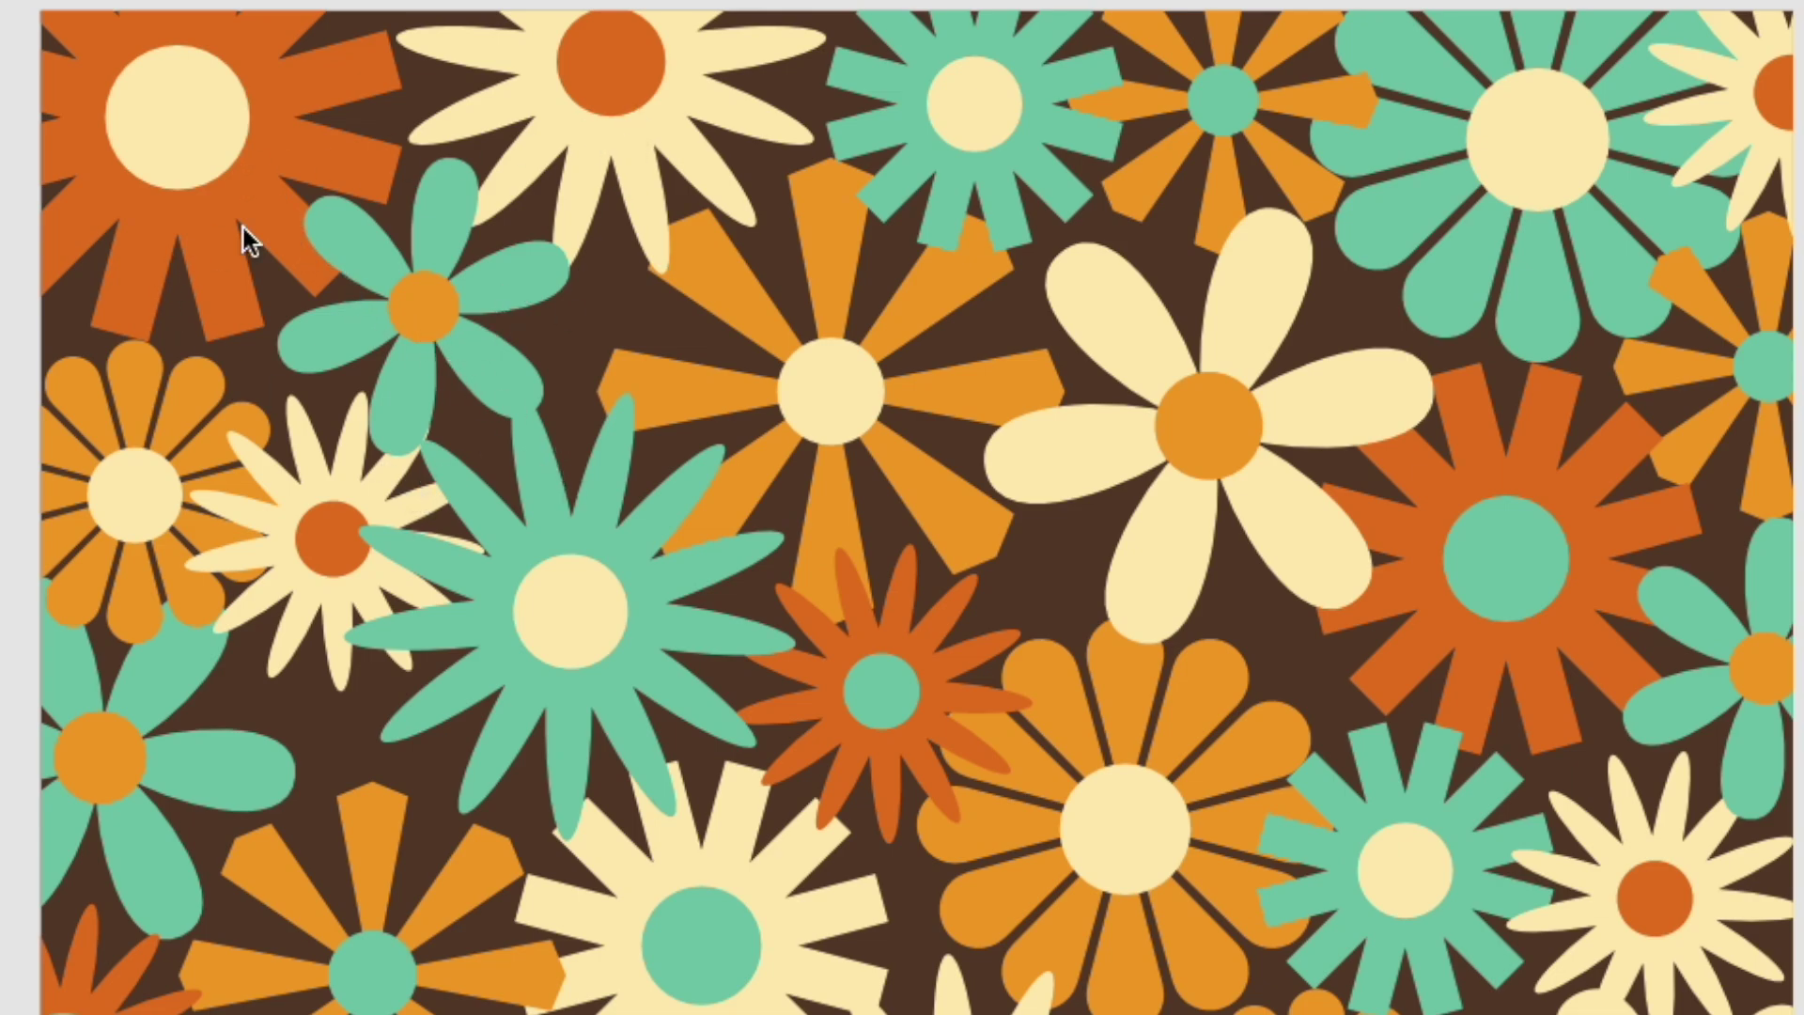
{"action": "left_click", "coordinate": [275, 103]}
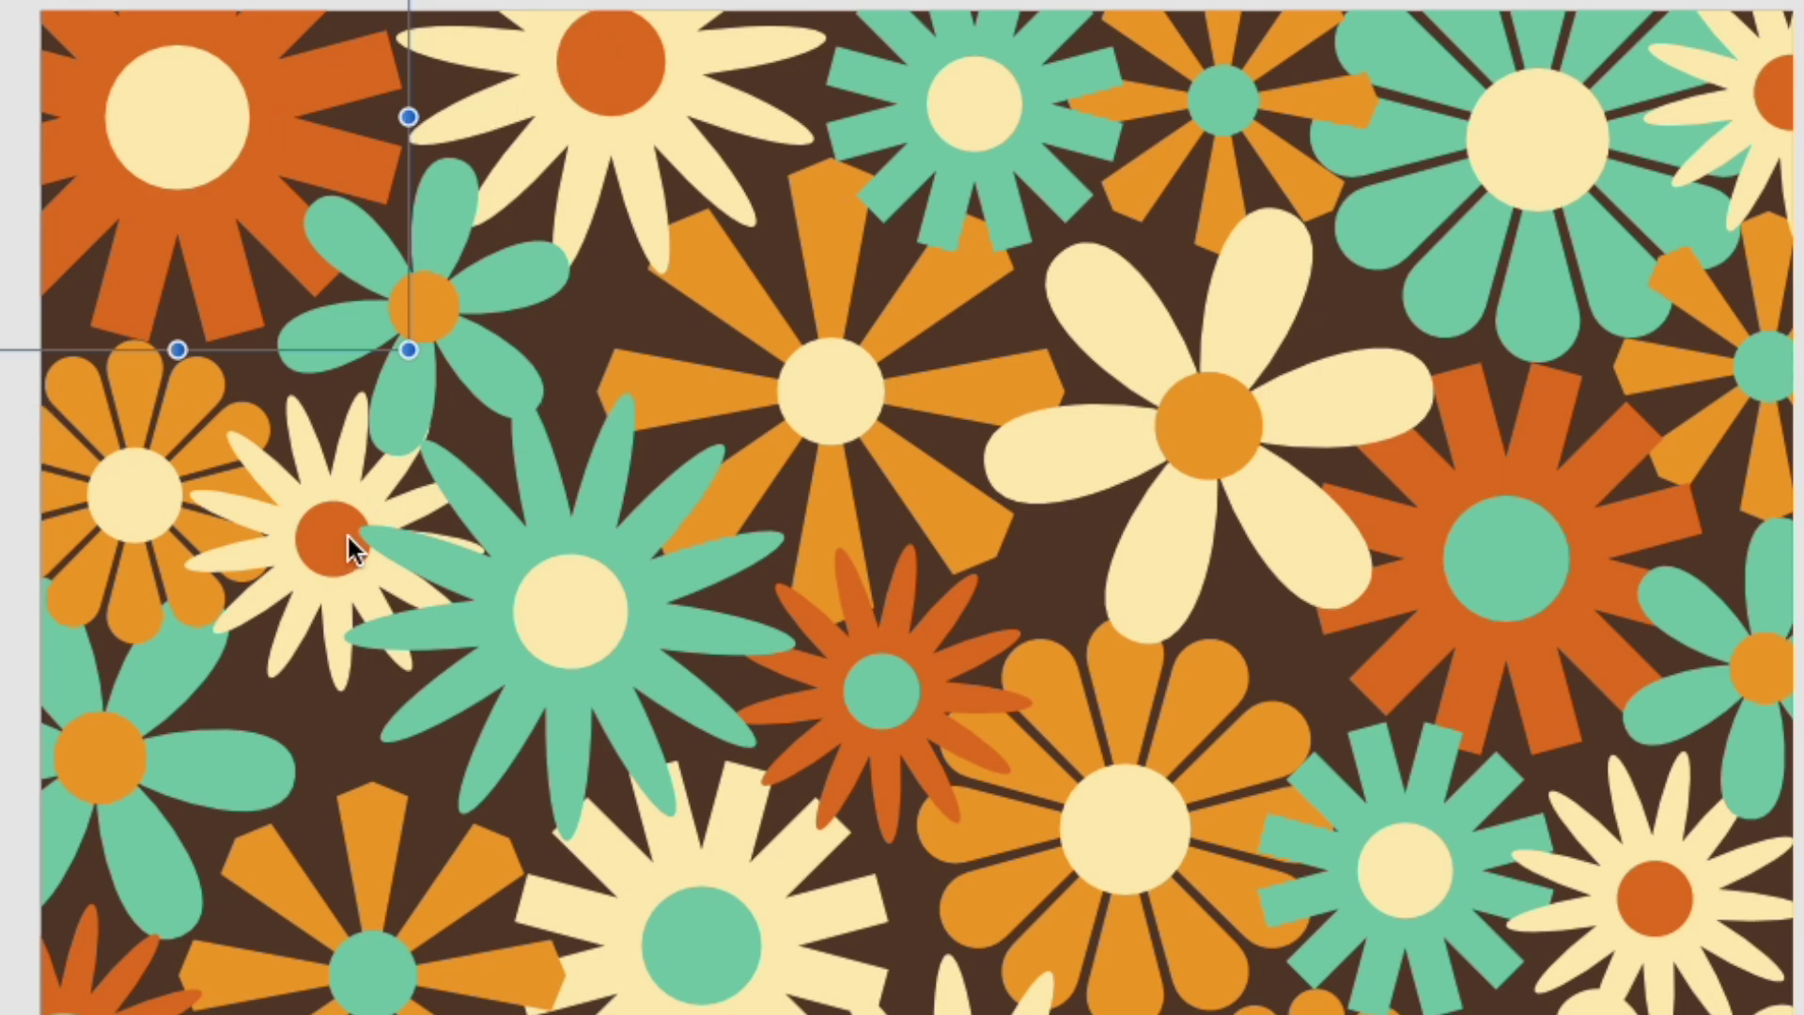
{"action": "left_click", "coordinate": [667, 117]}
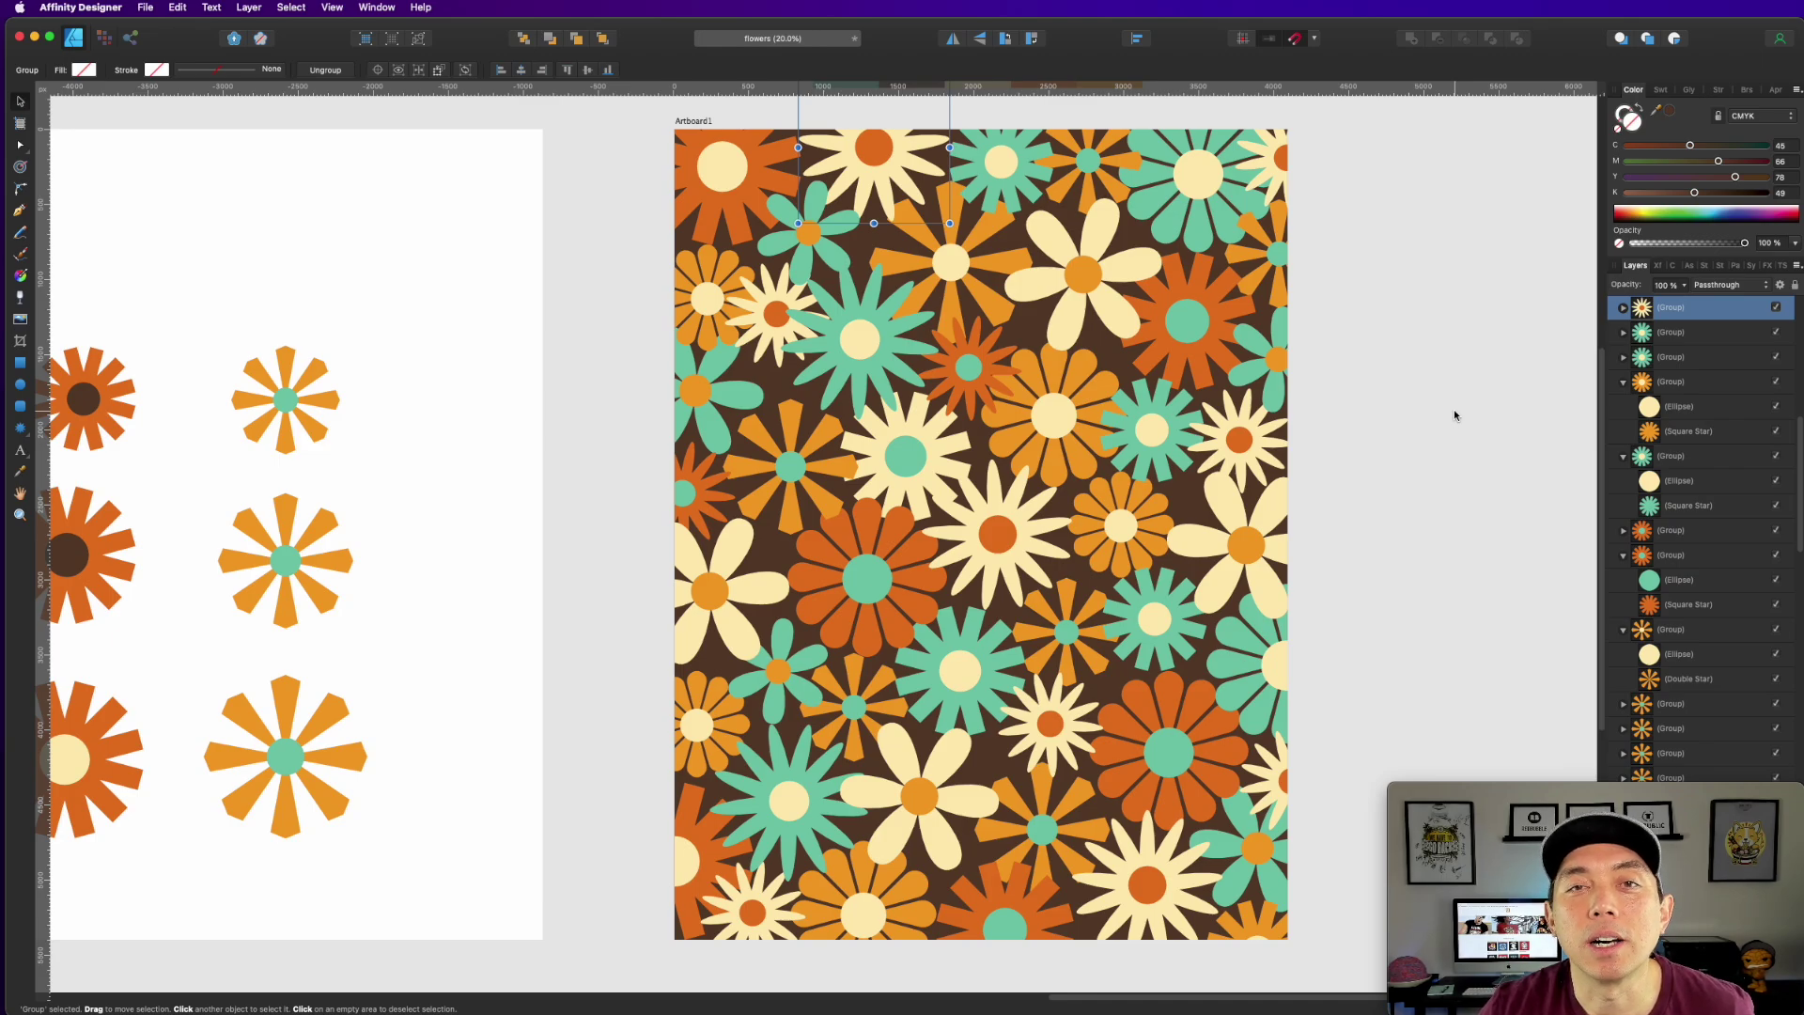
{"action": "left_click", "coordinate": [1441, 334]}
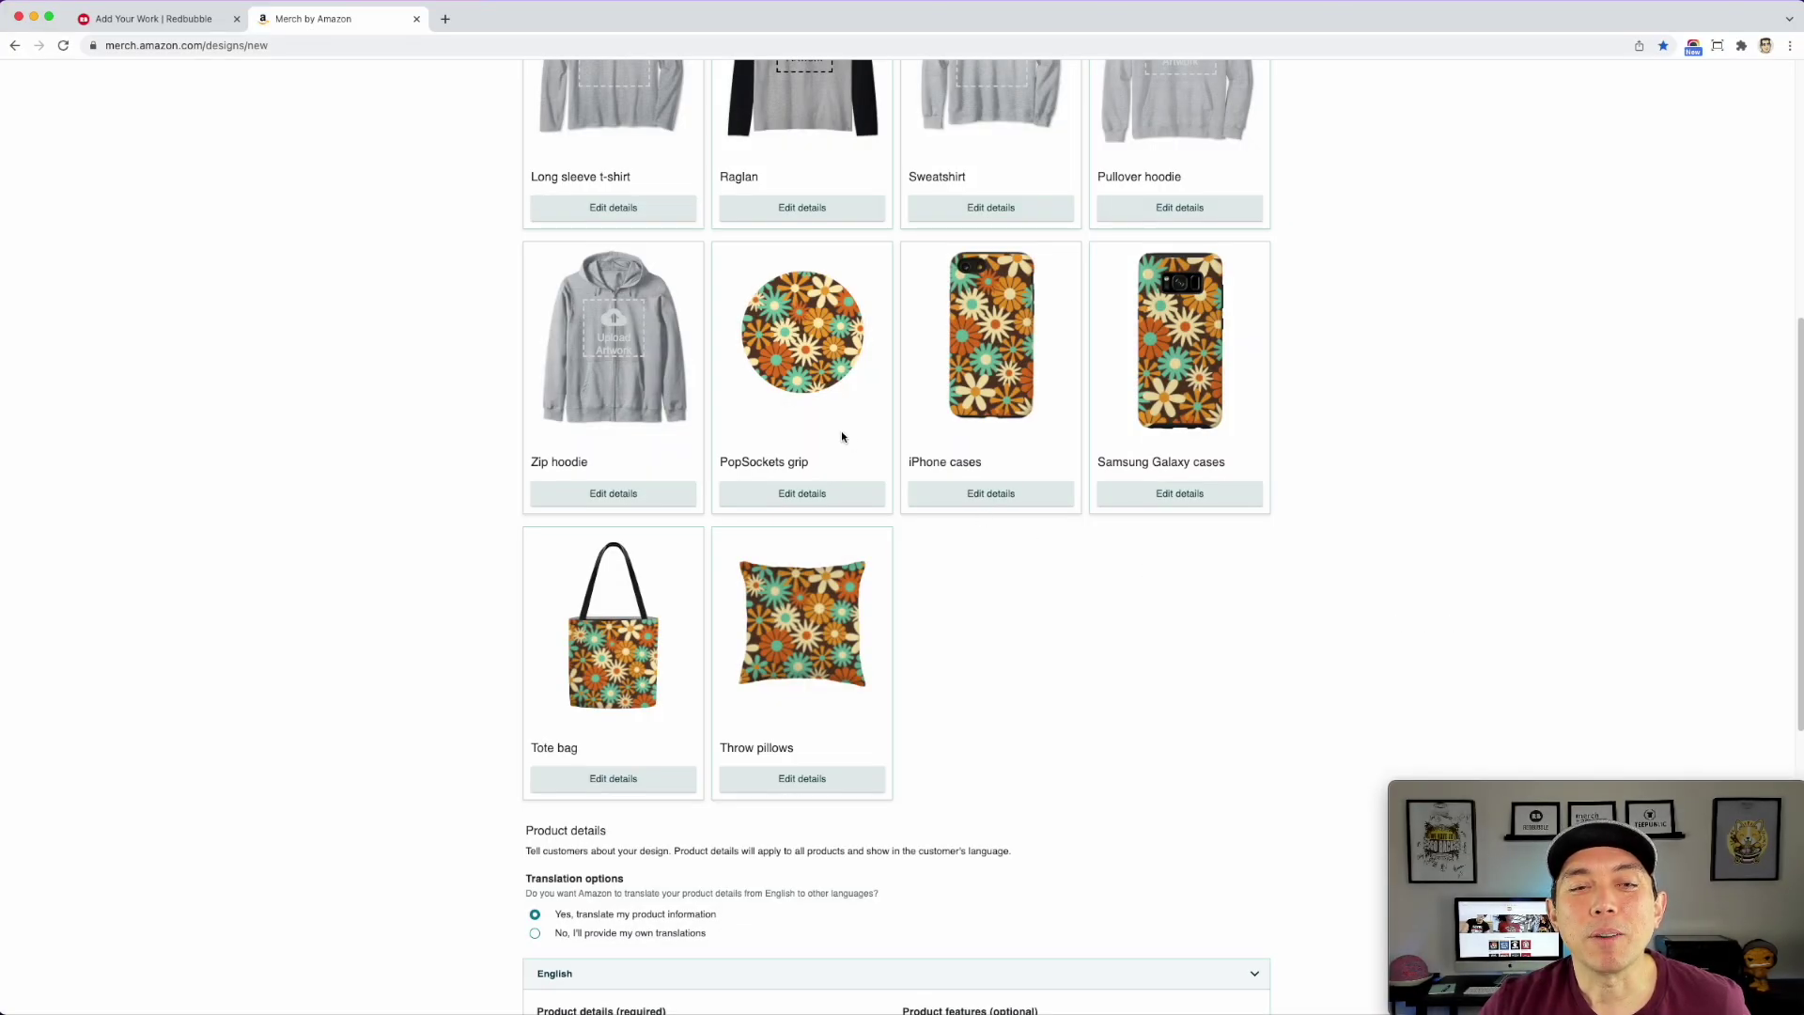
- In the browser's Merch by Amazon listing, view the pattern on the PopSockets grip, iPhone case and Samsung Galaxy case details
{"action": "scroll", "coordinate": [761, 282], "scroll_direction": "up", "scroll_amount": 3}
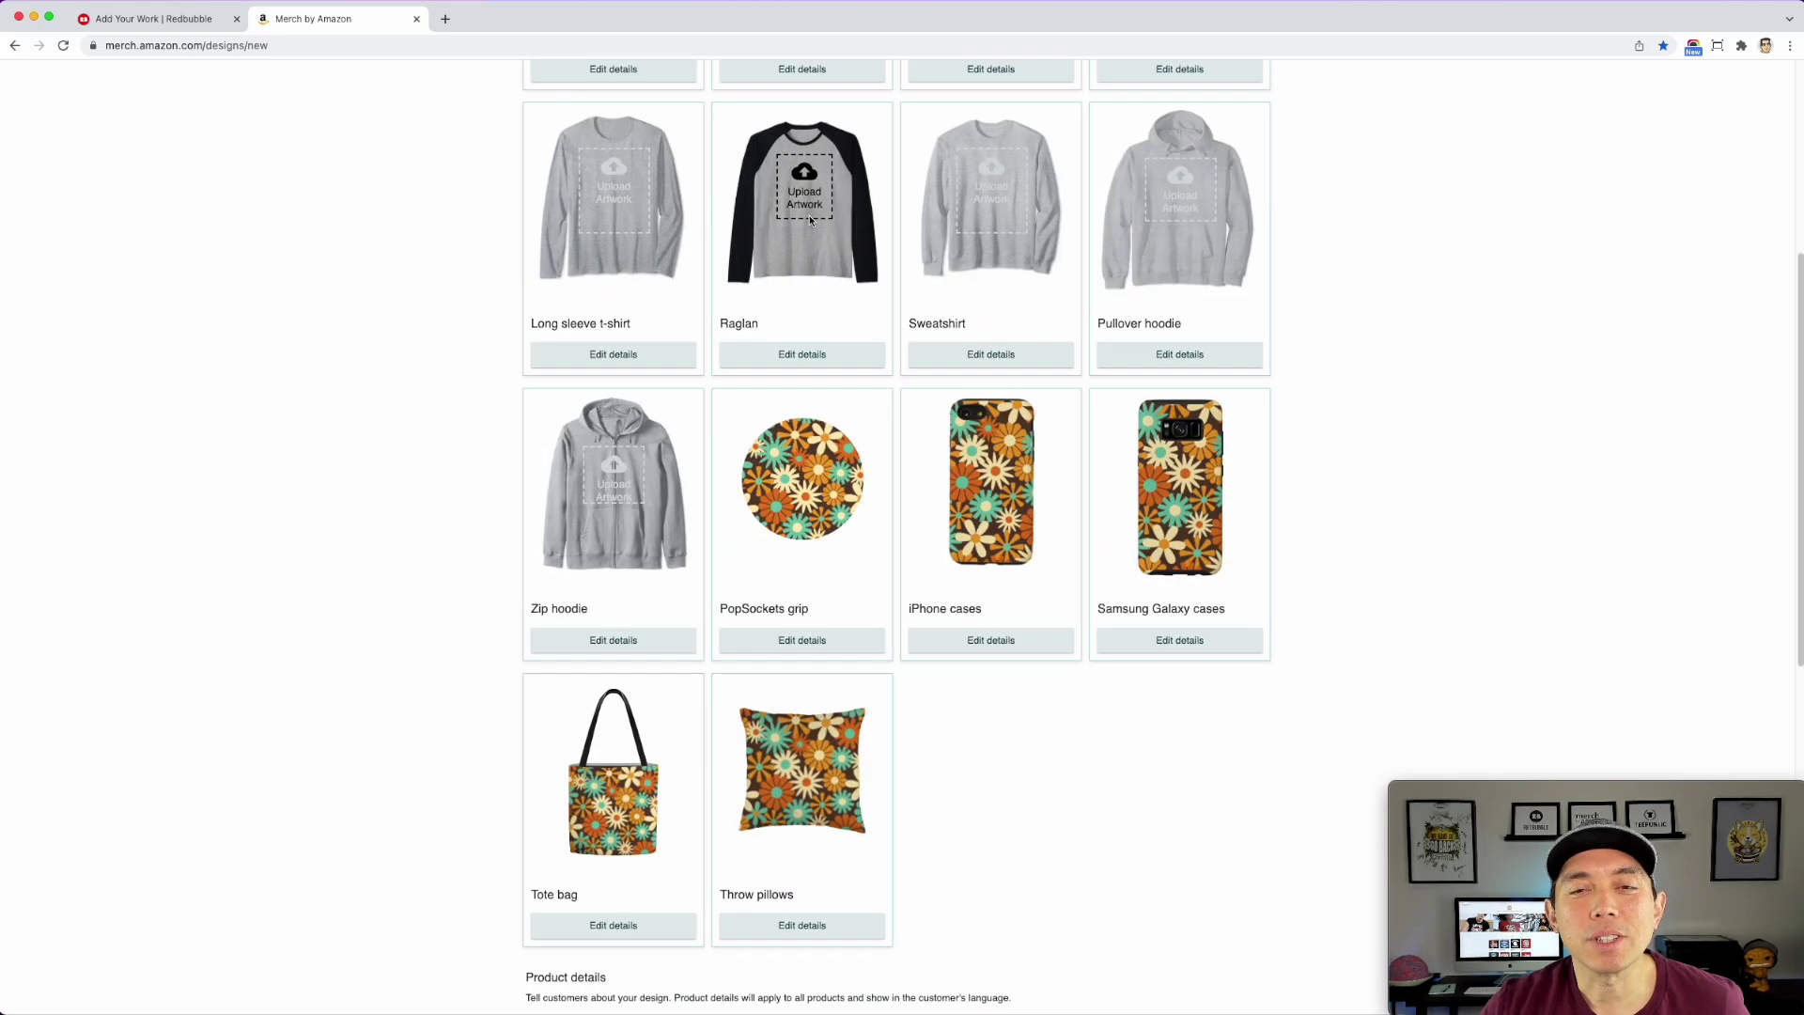
{"action": "scroll", "coordinate": [809, 216], "scroll_direction": "down", "scroll_amount": 4}
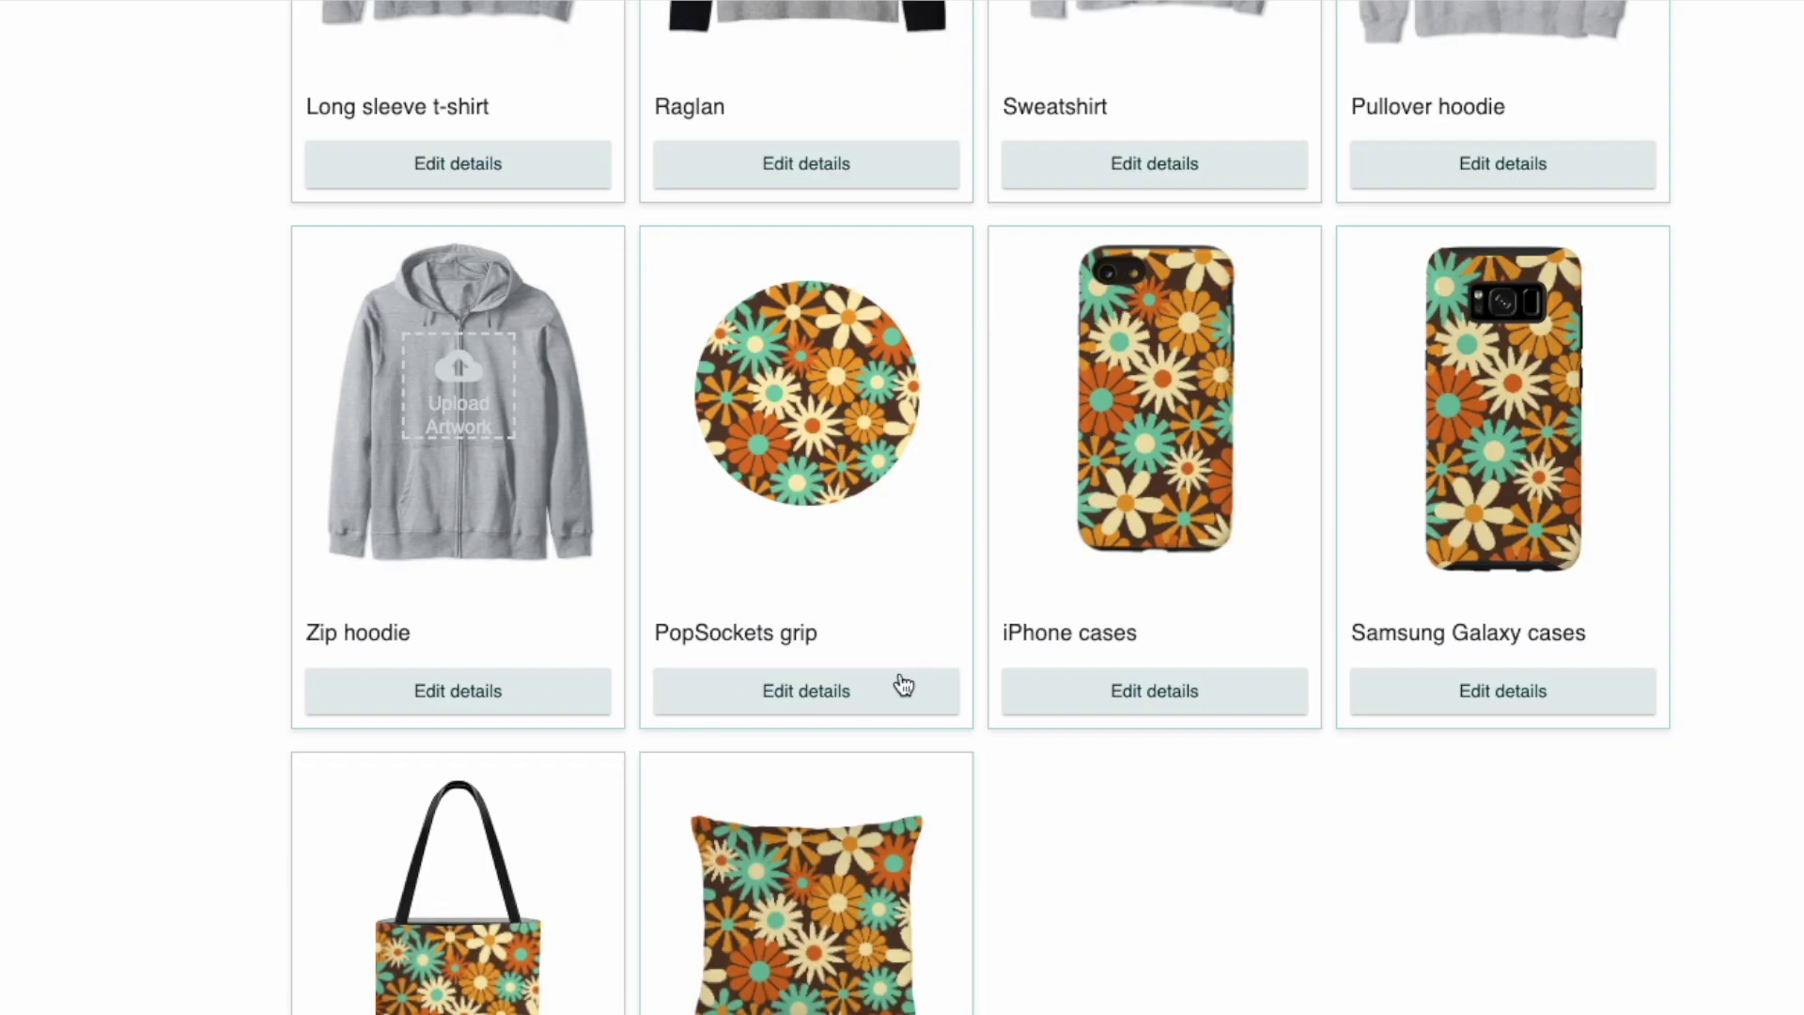
{"action": "left_click", "coordinate": [903, 687]}
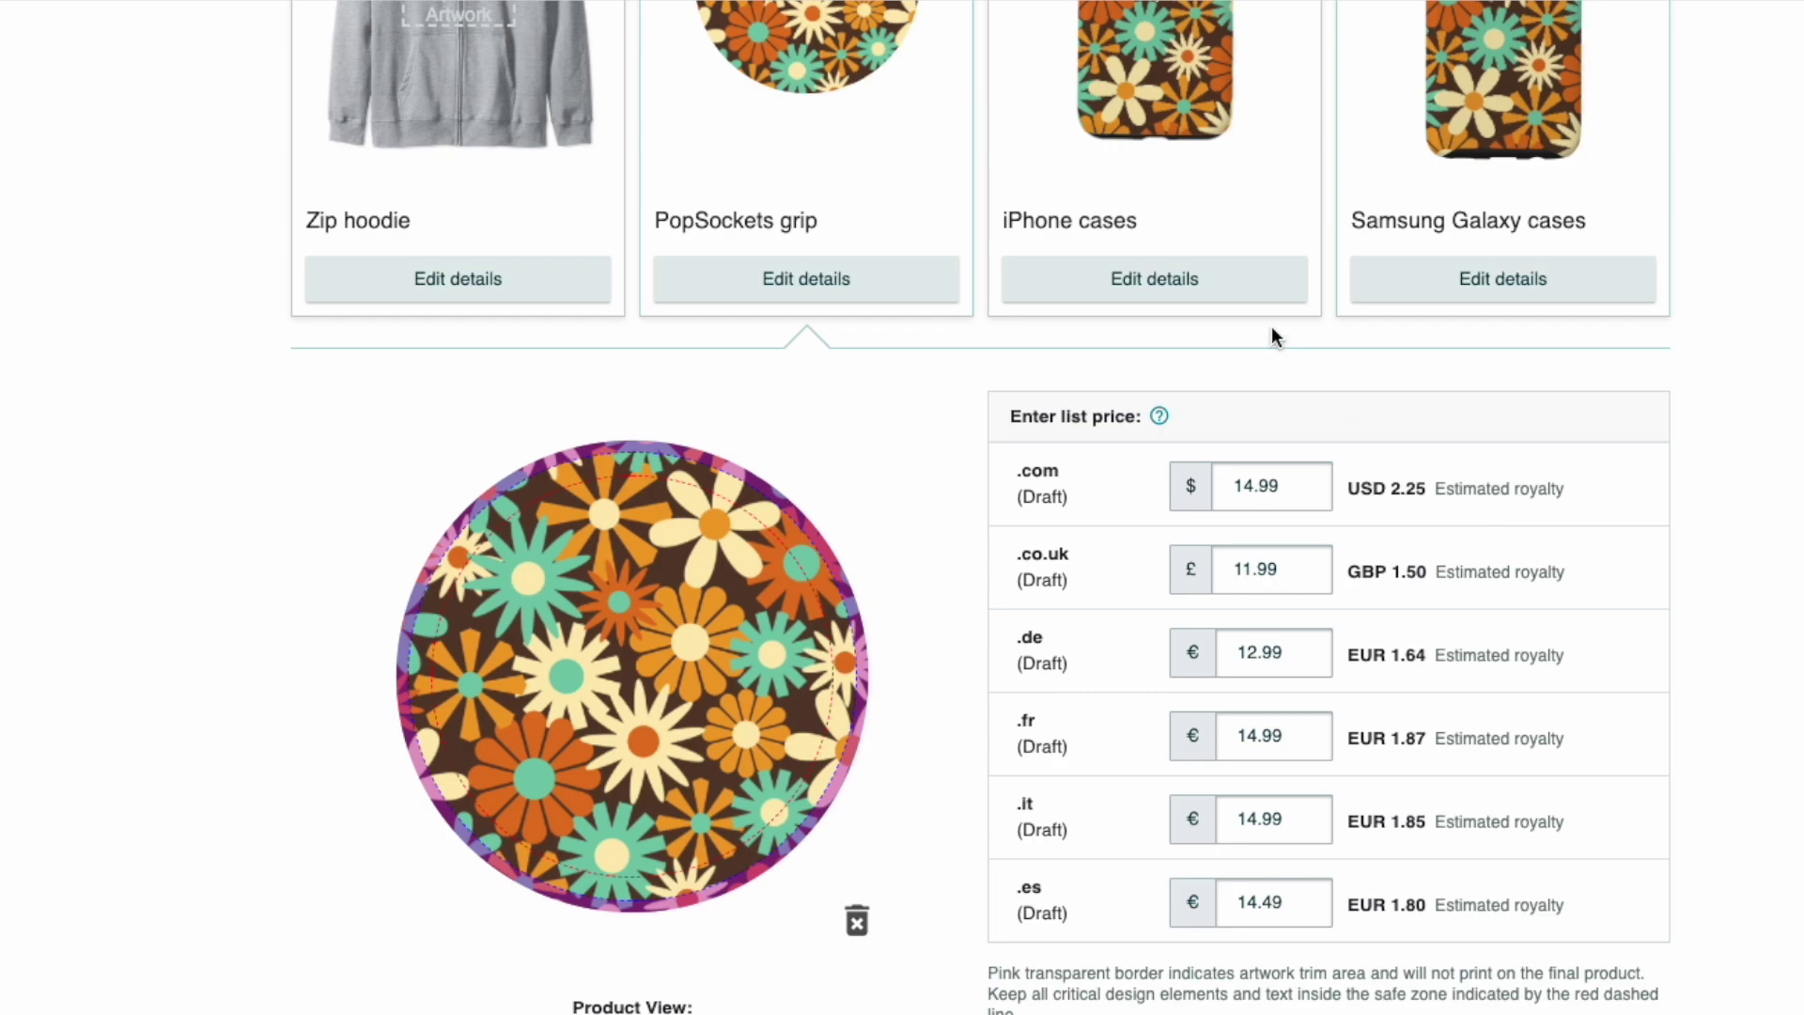
{"action": "left_click", "coordinate": [1222, 291]}
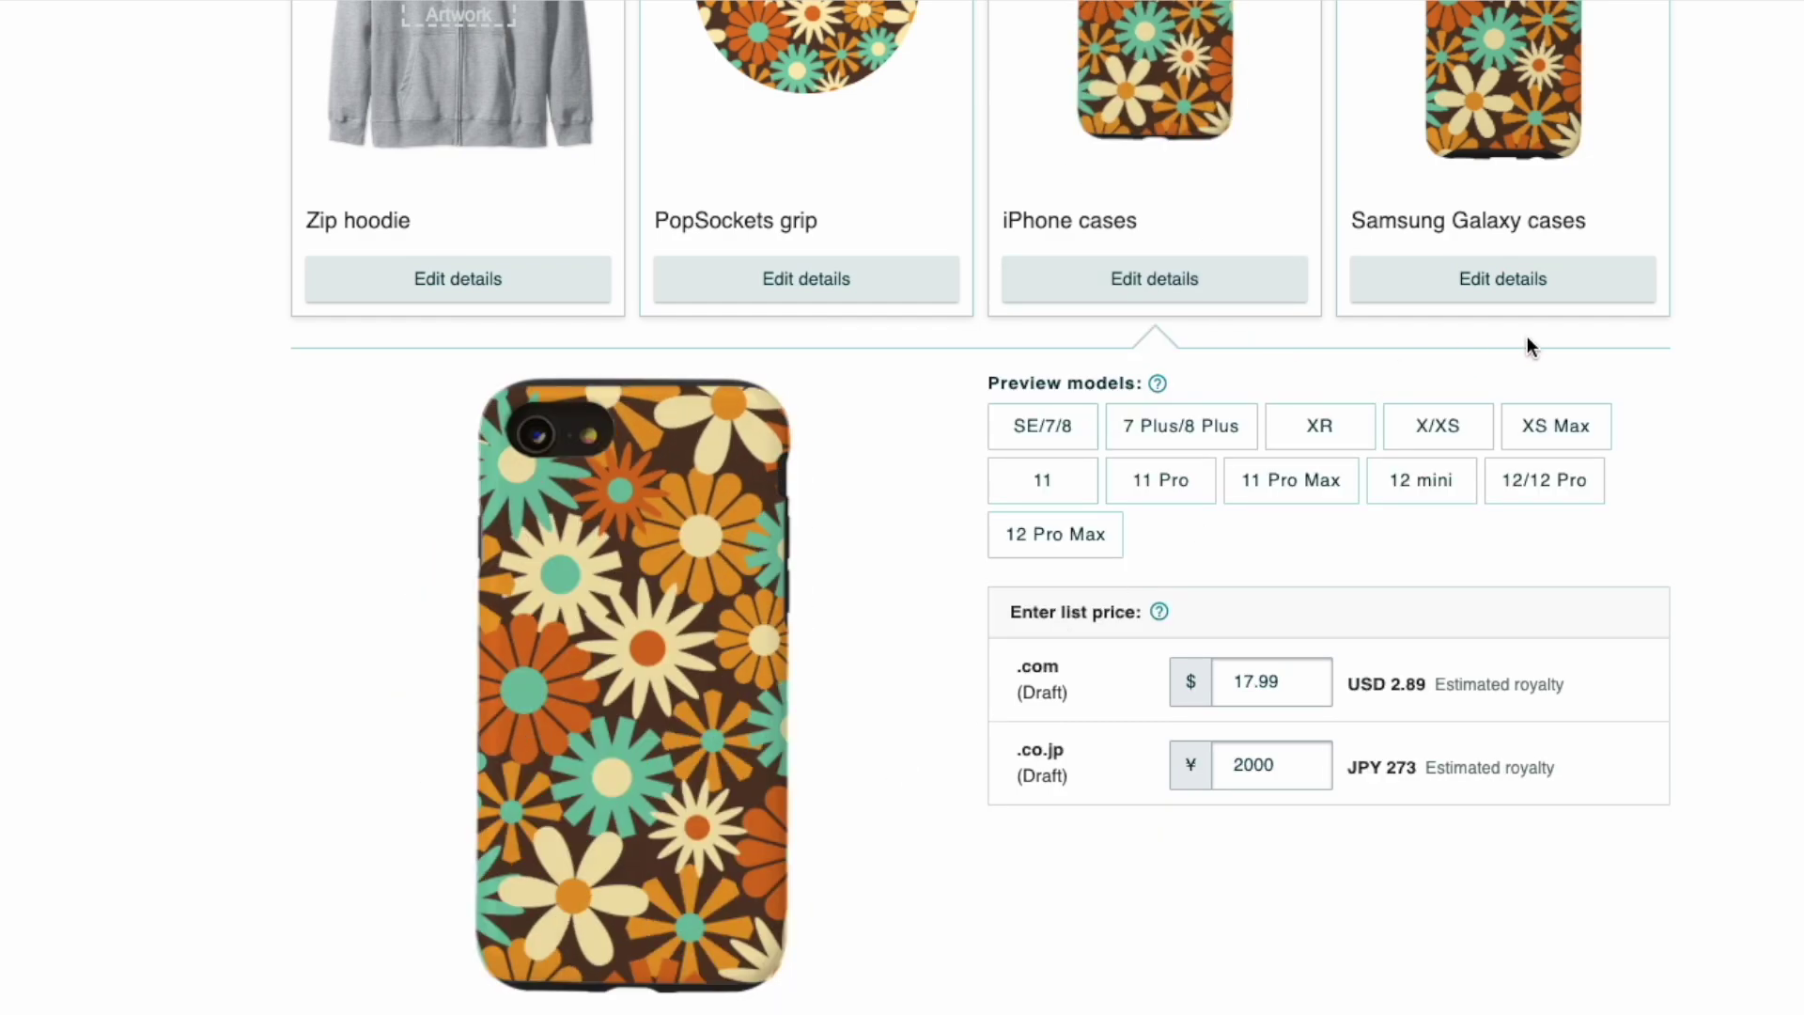
{"action": "left_click", "coordinate": [1543, 278]}
{"action": "scroll", "coordinate": [879, 451], "scroll_direction": "down", "scroll_amount": 2}
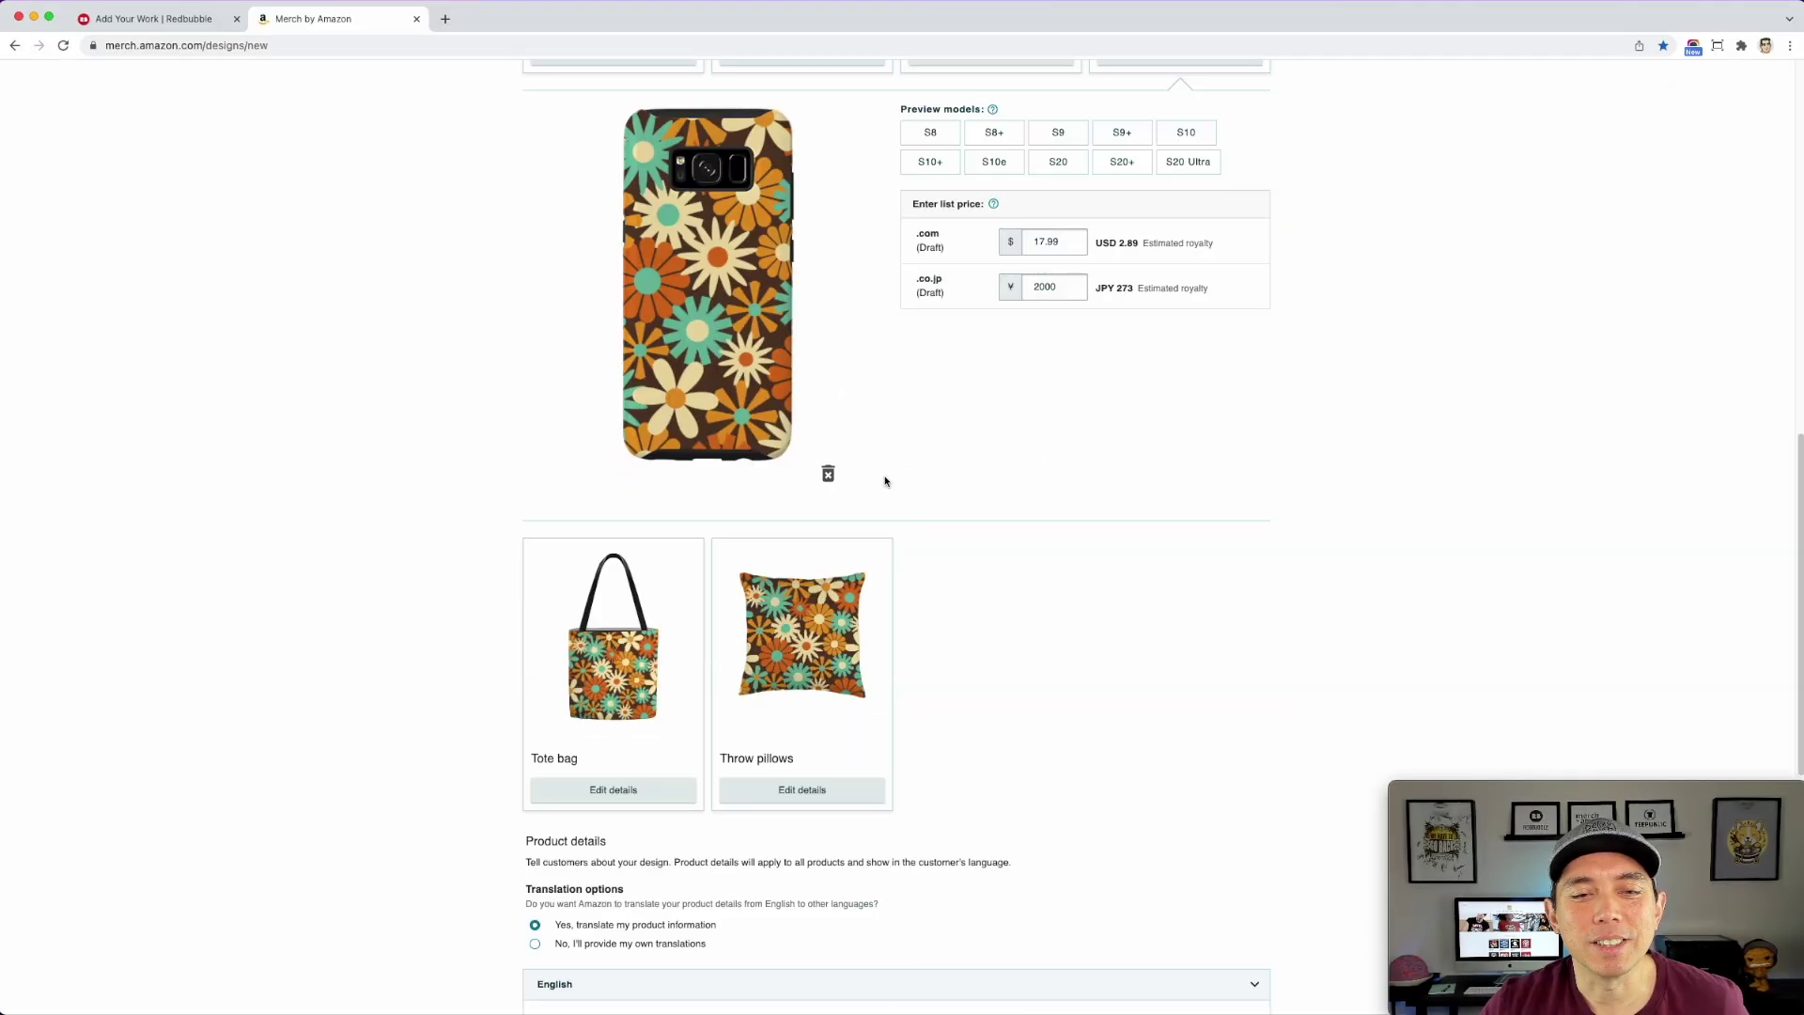
- View the tote bag and throw pillow details to check how the floral pattern sits on each product
{"action": "left_click", "coordinate": [669, 767]}
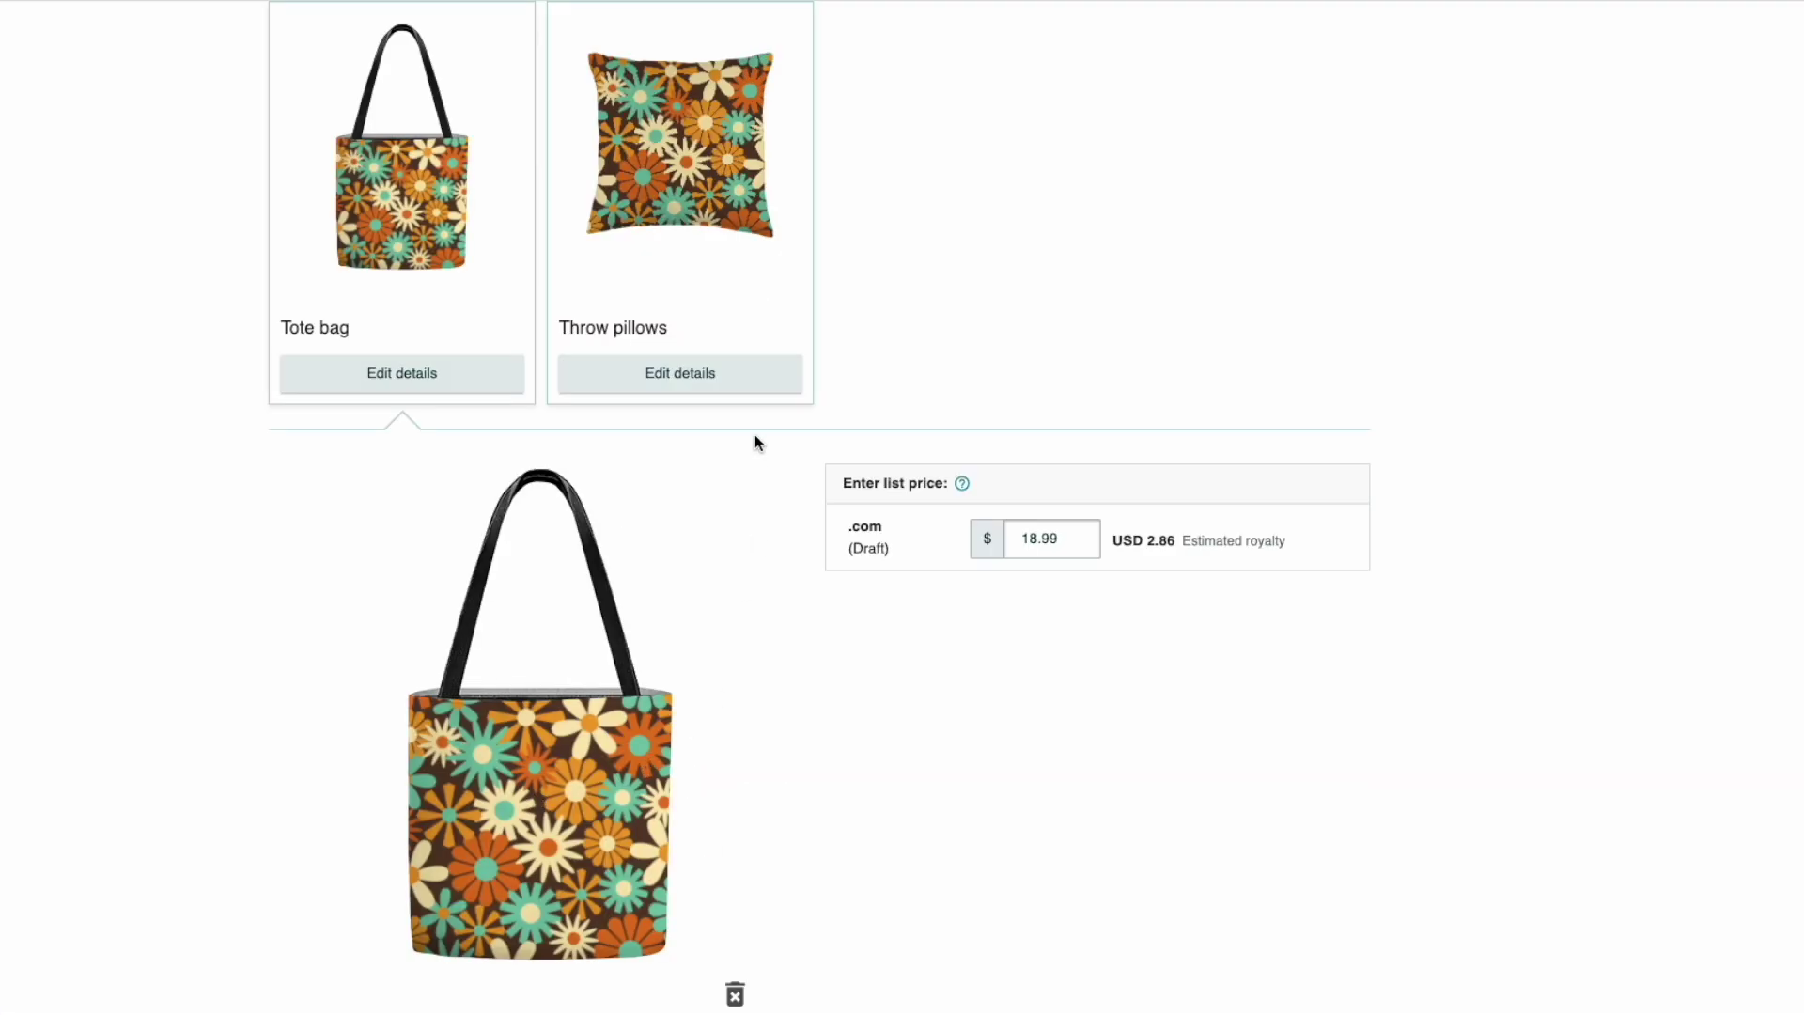
{"action": "left_click", "coordinate": [741, 386]}
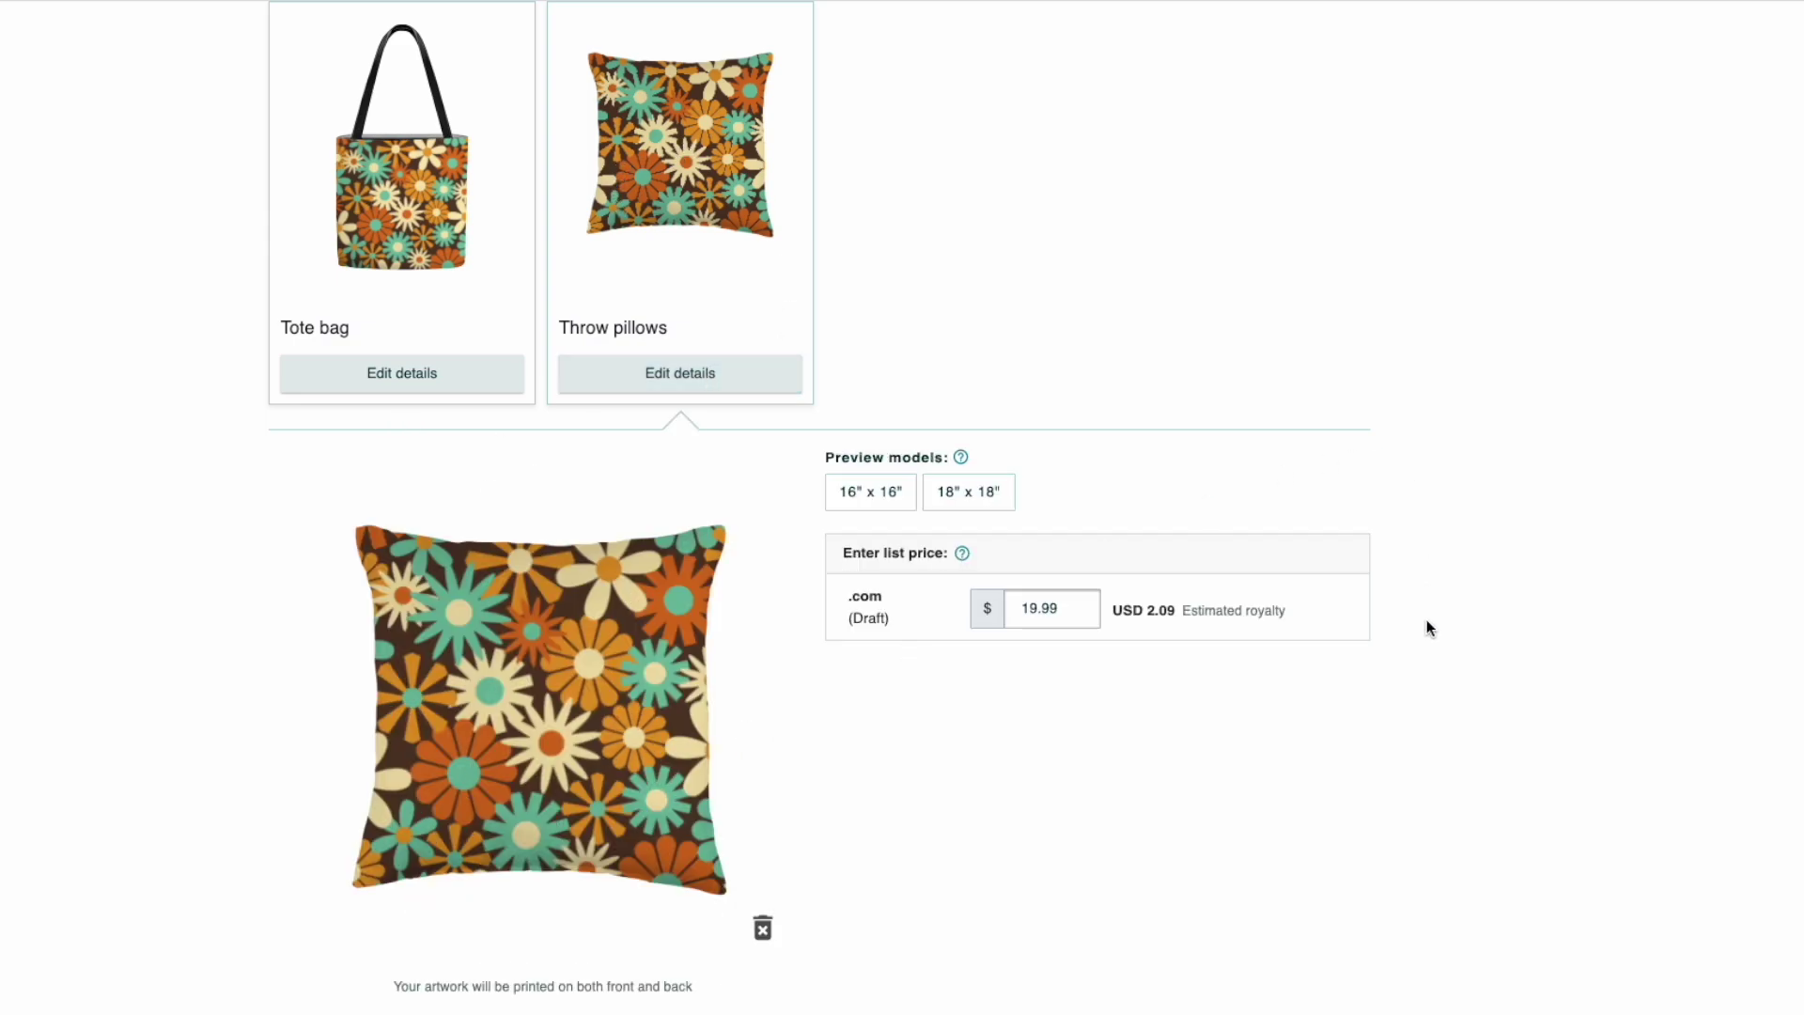
{"action": "scroll", "coordinate": [1391, 709], "scroll_direction": "up", "scroll_amount": 1}
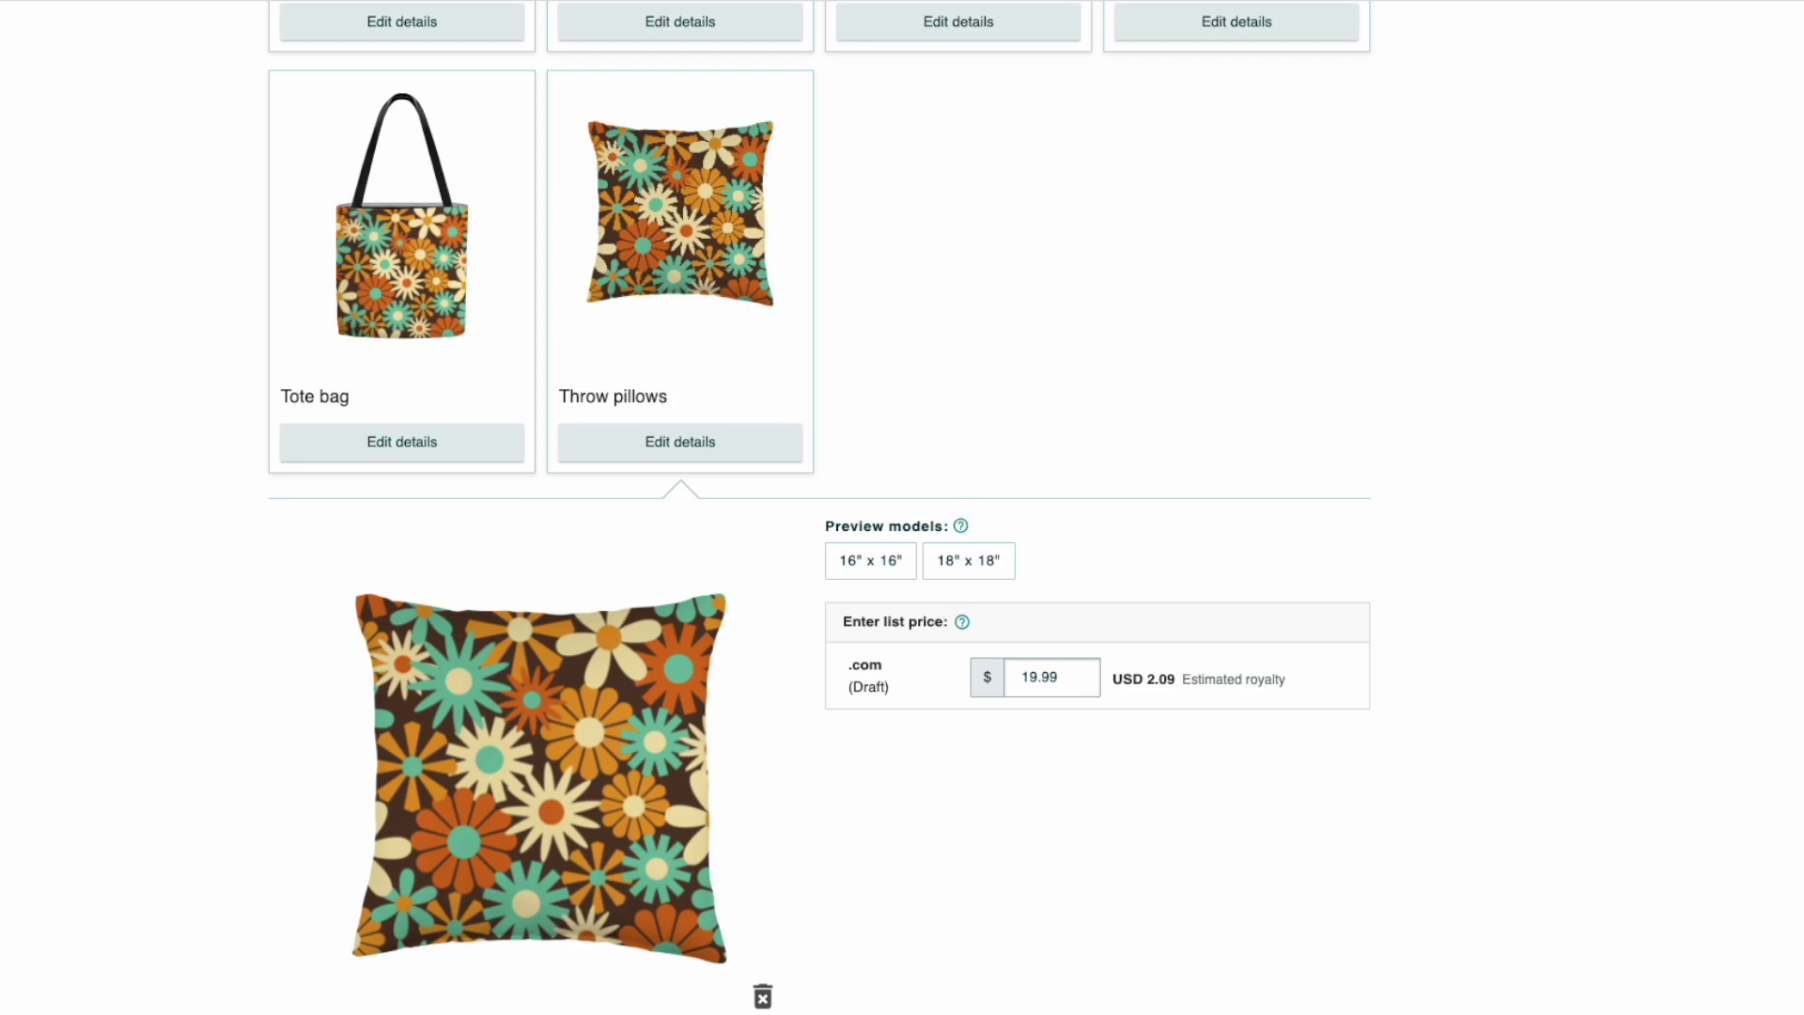
- Switch to the Redbubble upload page and examine the pattern's product previews from clothing through phone cases and pillows to mugs
{"action": "left_click", "coordinate": [185, 22]}
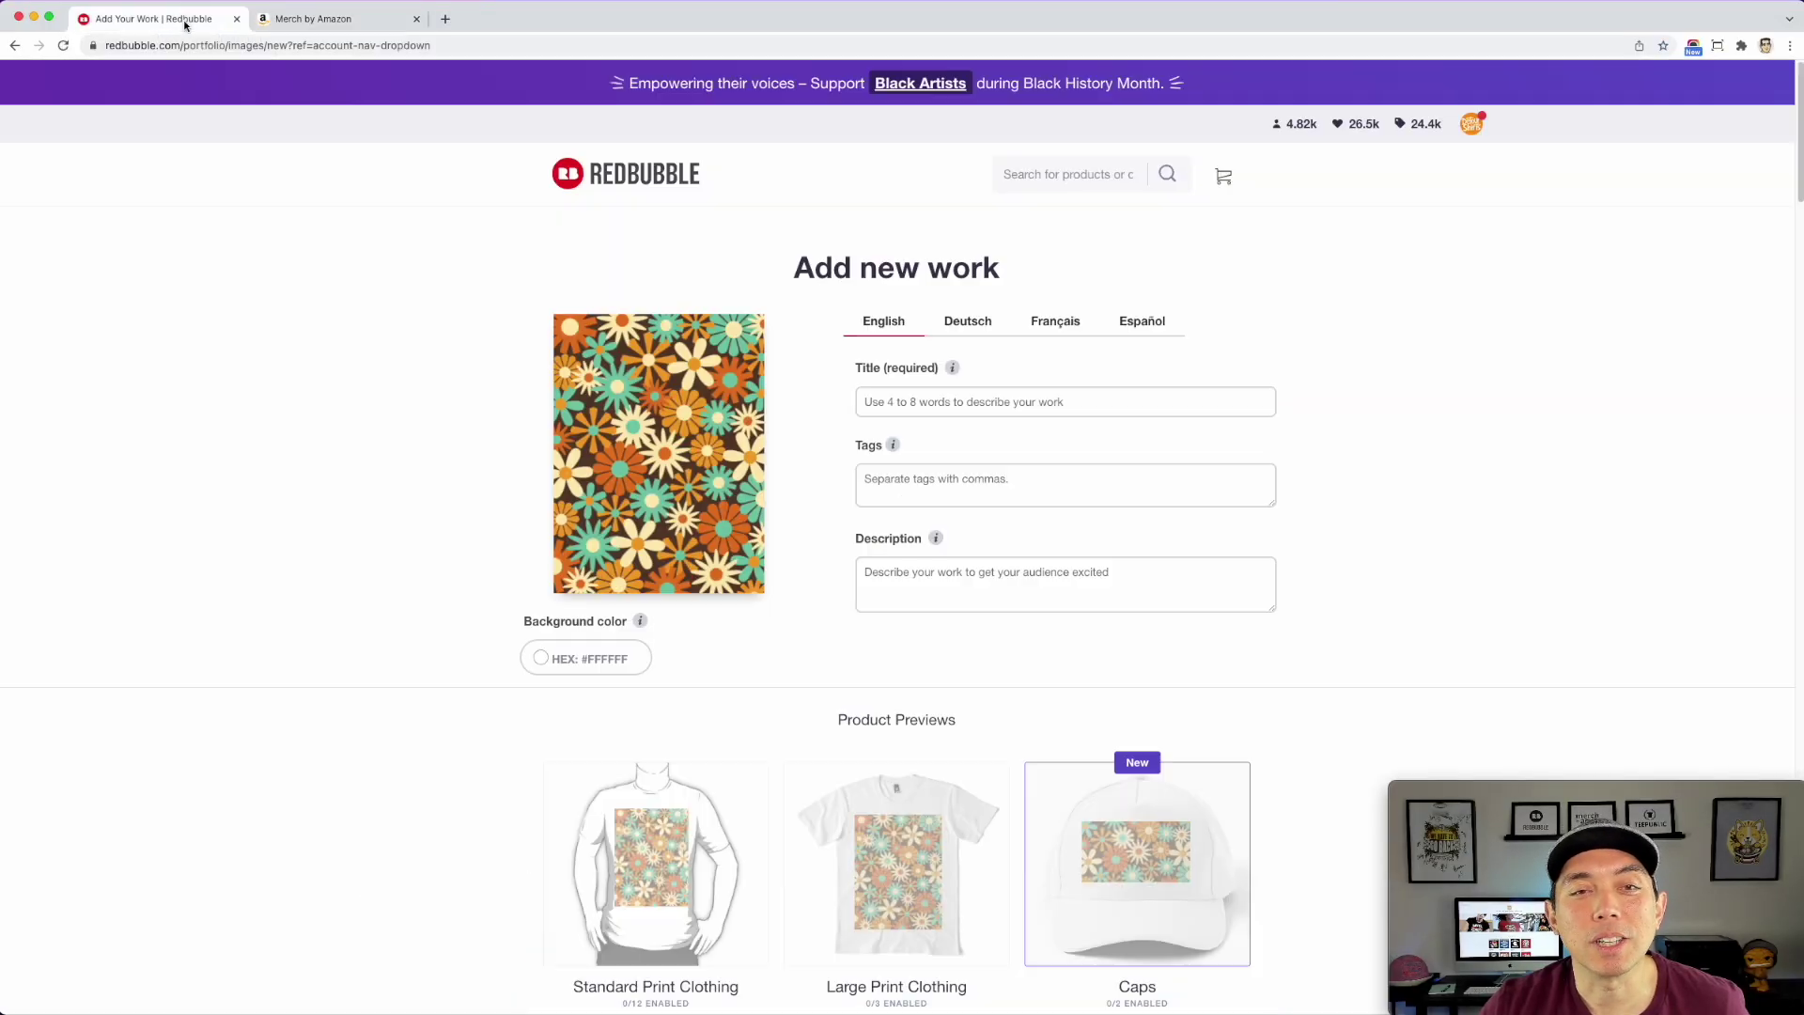
{"action": "scroll", "coordinate": [695, 424], "scroll_direction": "down", "scroll_amount": 5}
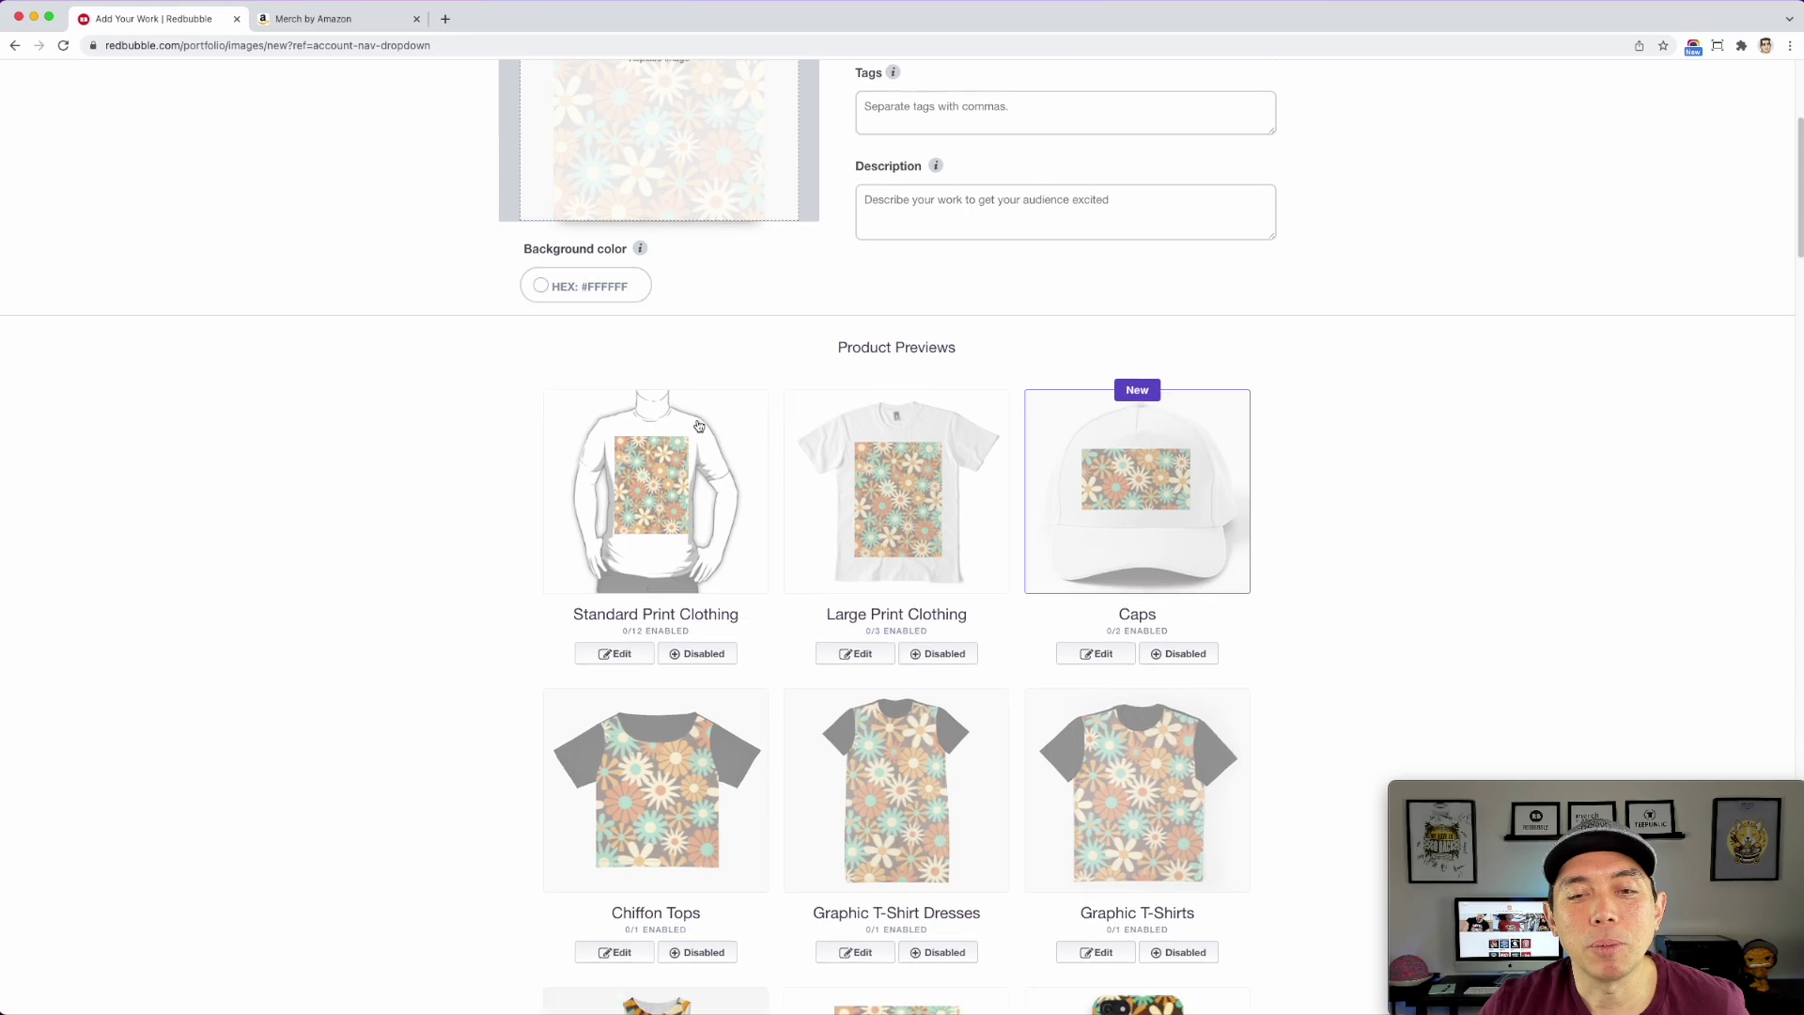
{"action": "scroll", "coordinate": [750, 467], "scroll_direction": "down", "scroll_amount": 4}
{"action": "scroll", "coordinate": [752, 469], "scroll_direction": "down", "scroll_amount": 5}
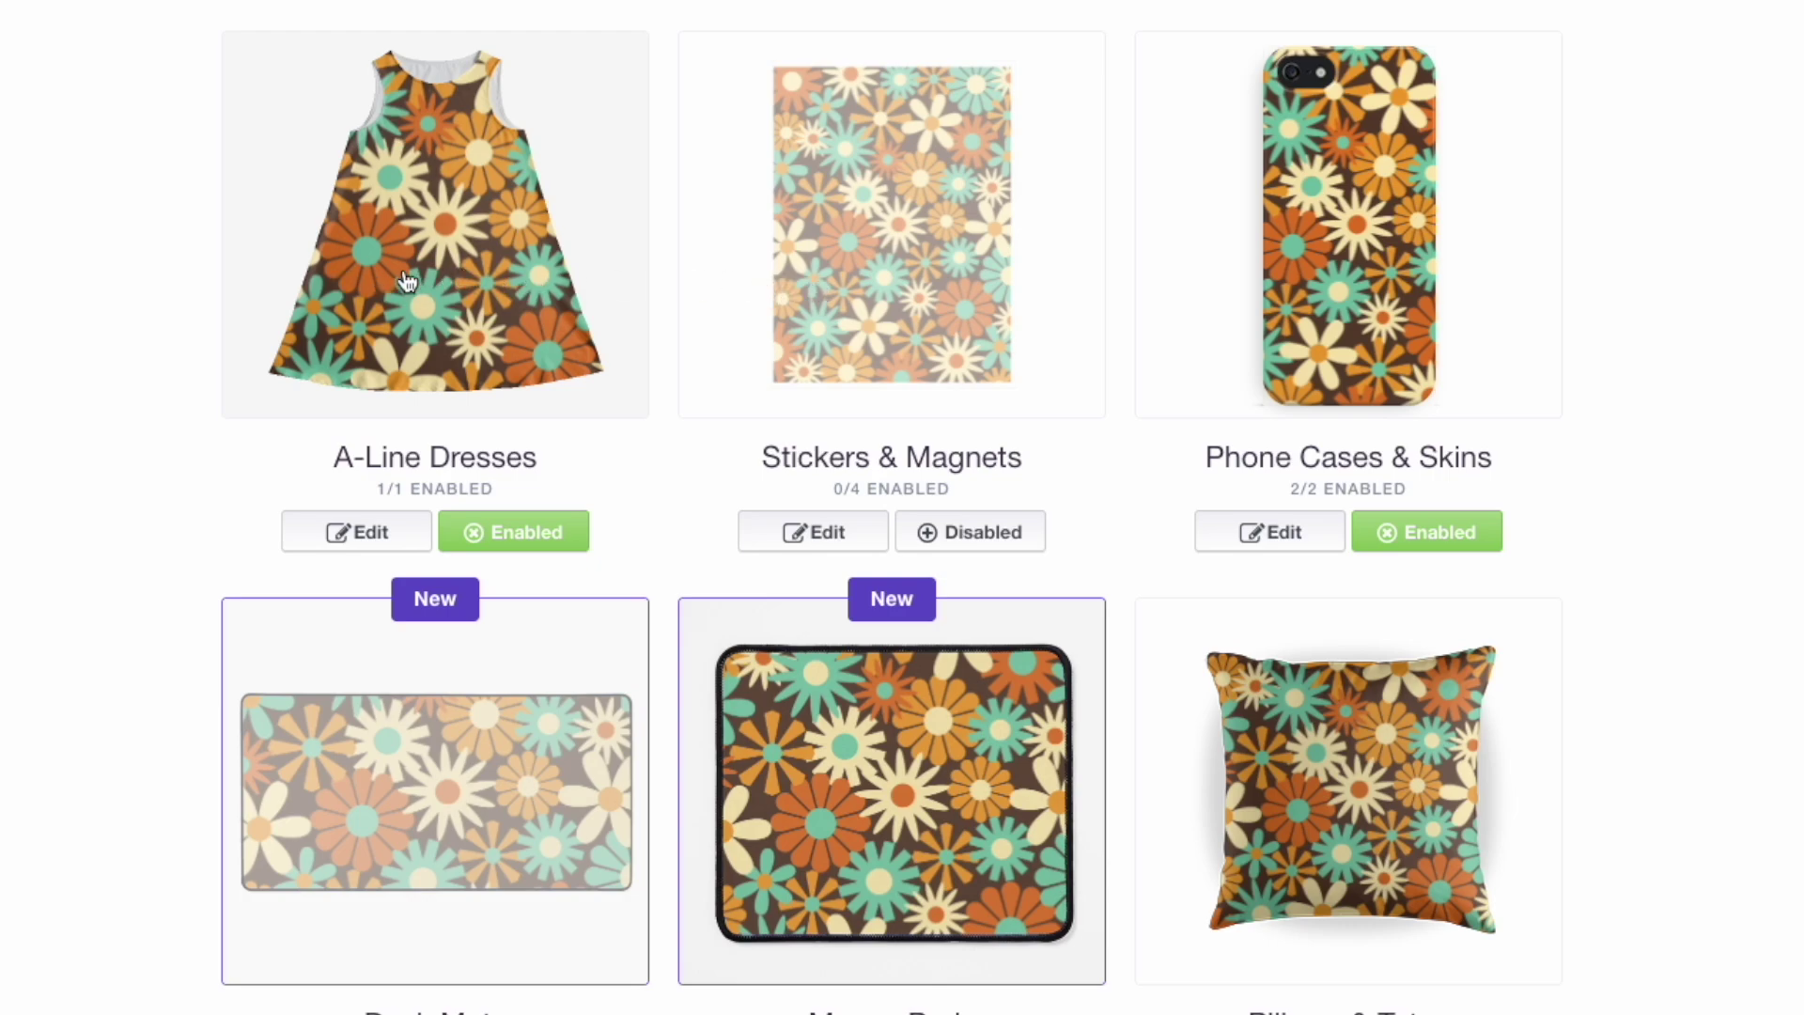
{"action": "scroll", "coordinate": [1353, 320], "scroll_direction": "down", "scroll_amount": 2}
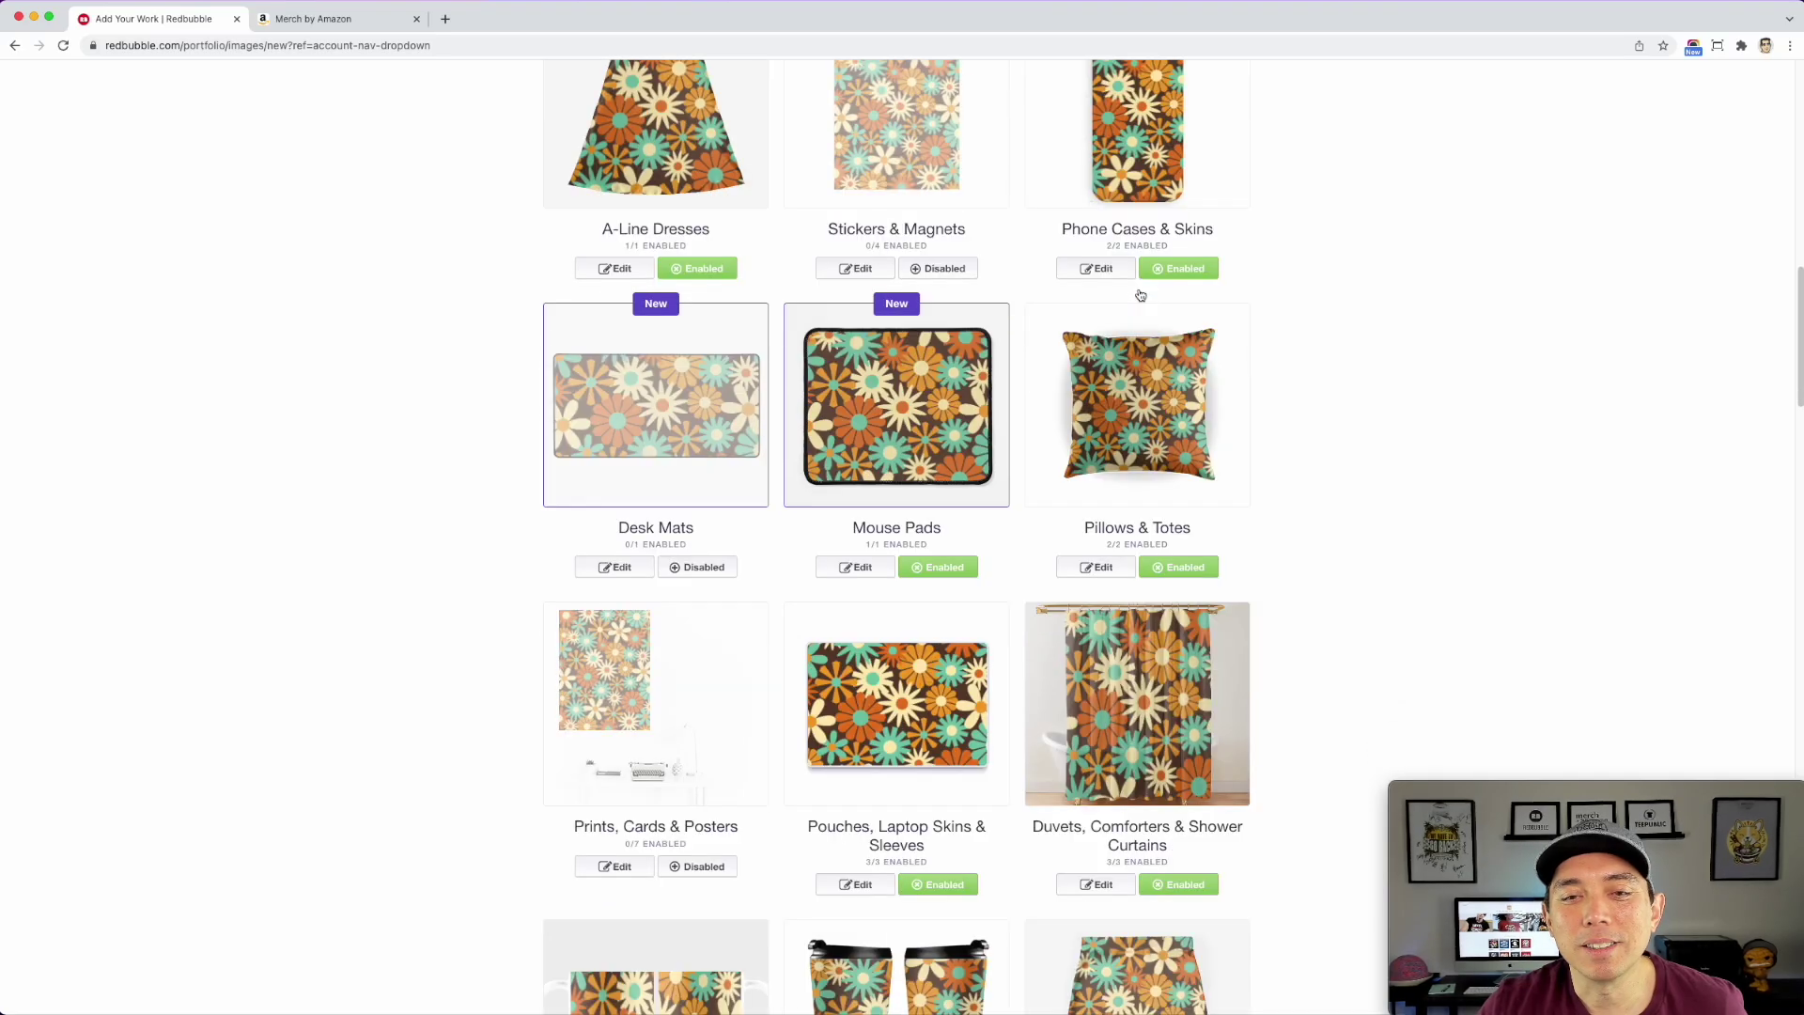
{"action": "scroll", "coordinate": [1140, 295], "scroll_direction": "down", "scroll_amount": 2}
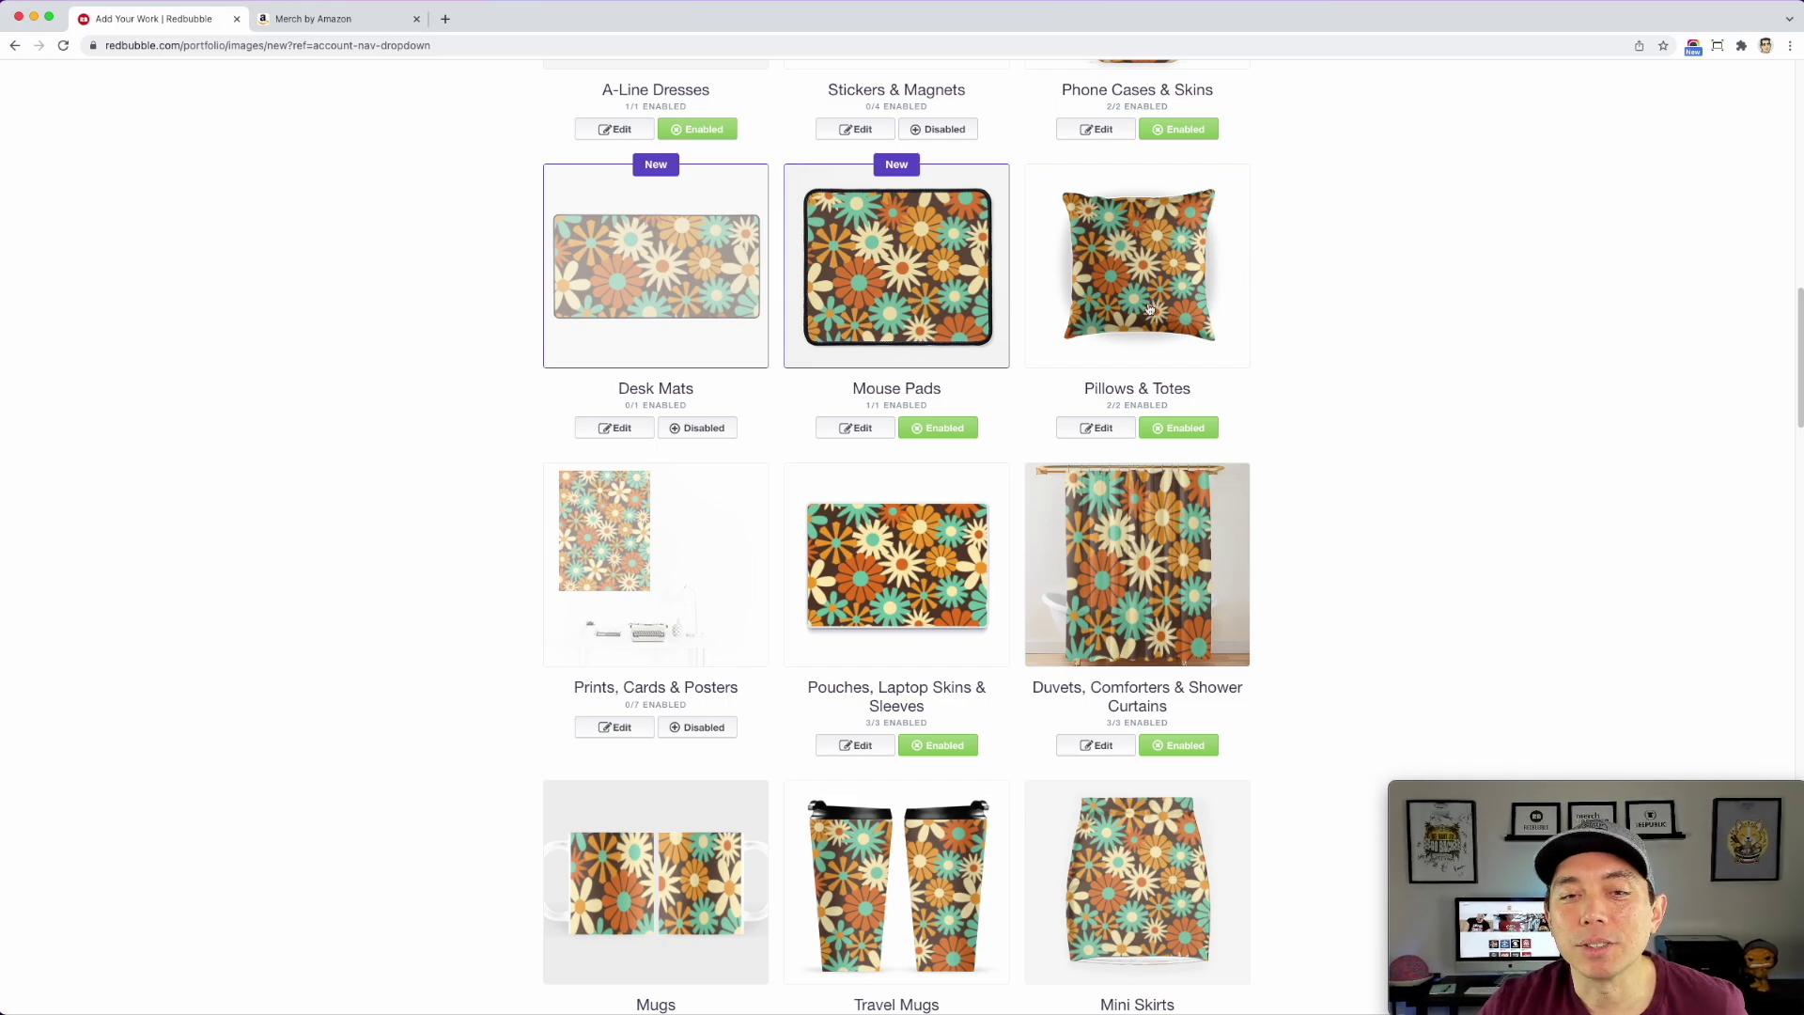
{"action": "scroll", "coordinate": [1149, 308], "scroll_direction": "down", "scroll_amount": 2}
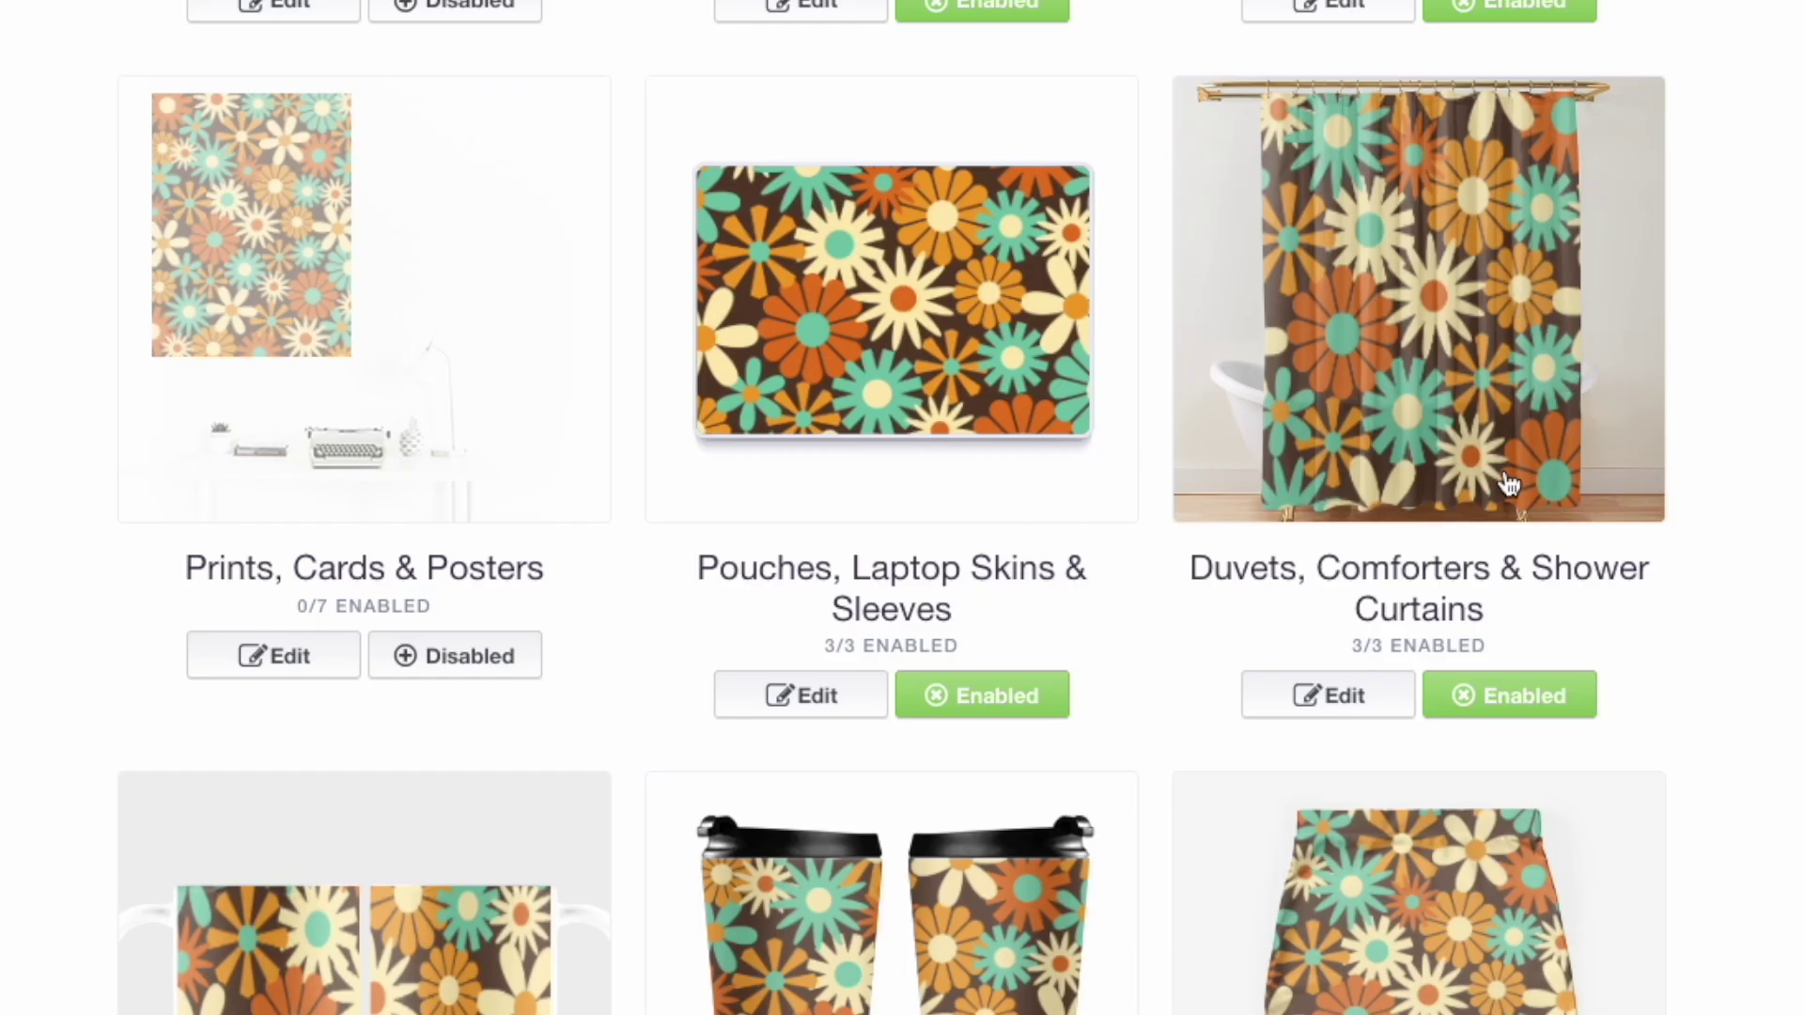
{"action": "scroll", "coordinate": [1498, 523], "scroll_direction": "down", "scroll_amount": 2}
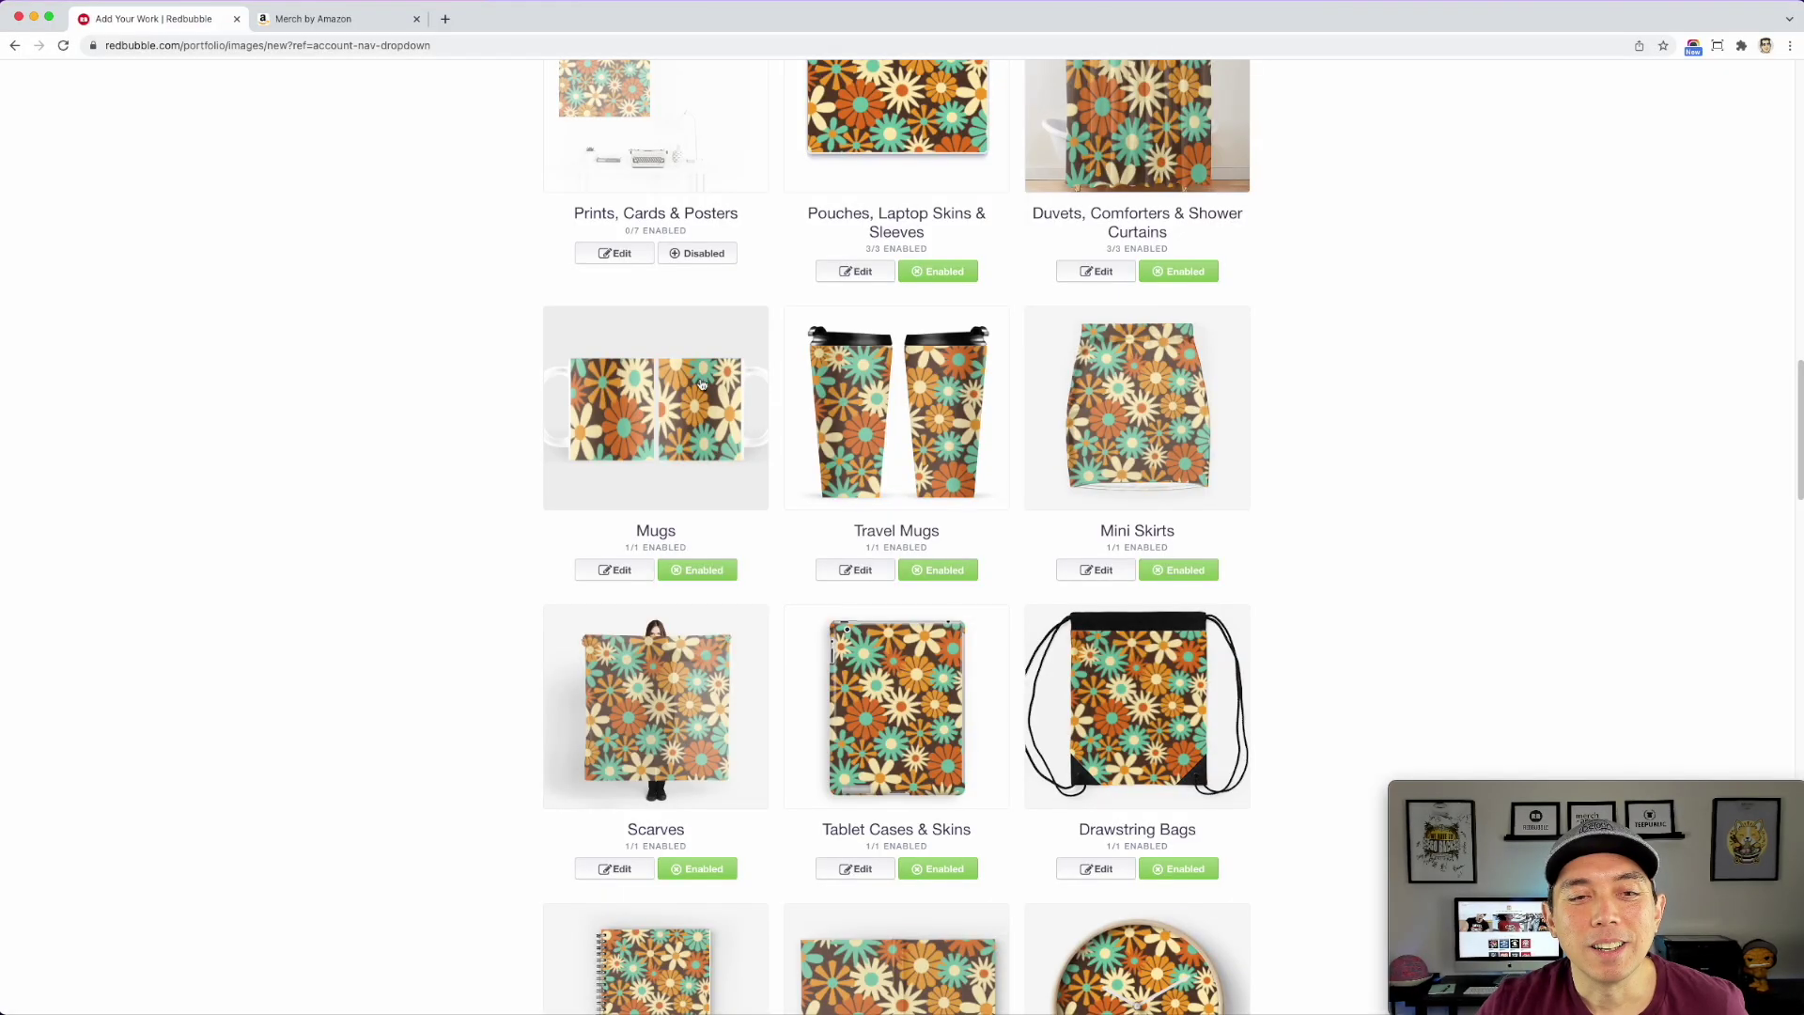
{"action": "scroll", "coordinate": [1096, 401], "scroll_direction": "down", "scroll_amount": 3}
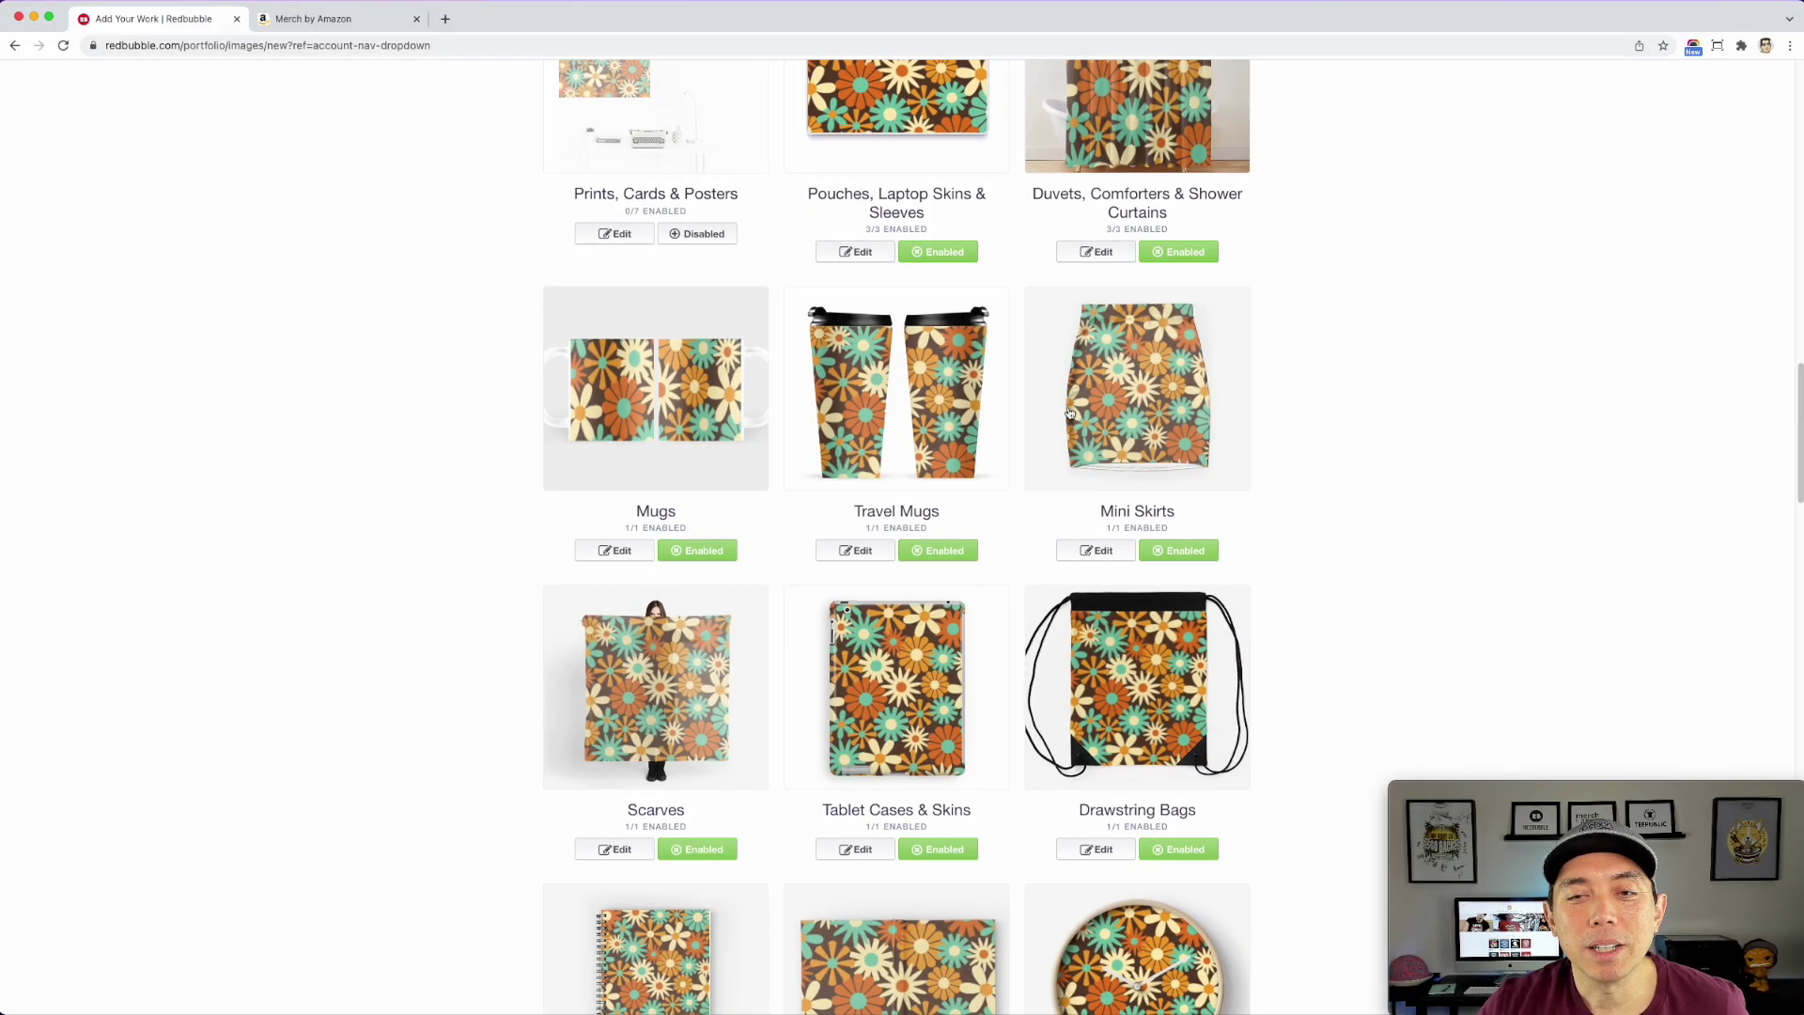
- Examine the further Redbubble previews, from scarves and drawstring bags through clocks and bath mats to floor pillows and phone wallets
{"action": "scroll", "coordinate": [1096, 401], "scroll_direction": "down", "scroll_amount": 1}
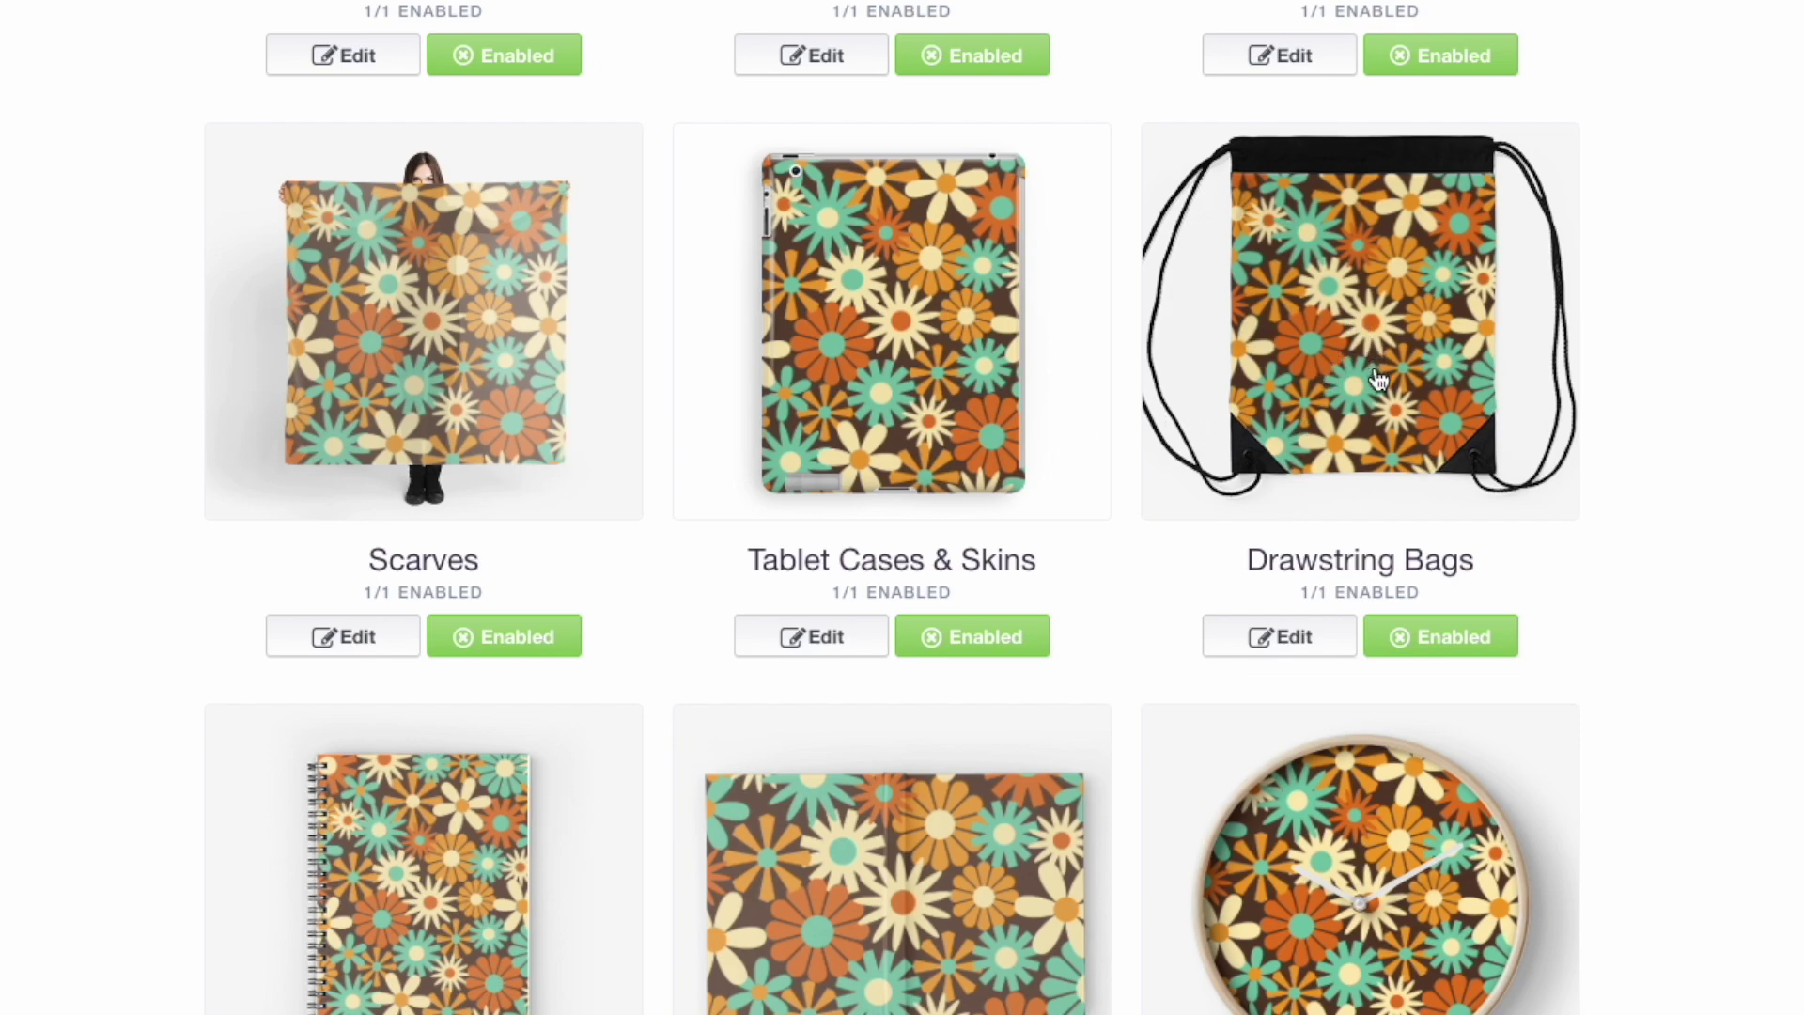
{"action": "scroll", "coordinate": [1379, 381], "scroll_direction": "down", "scroll_amount": 1}
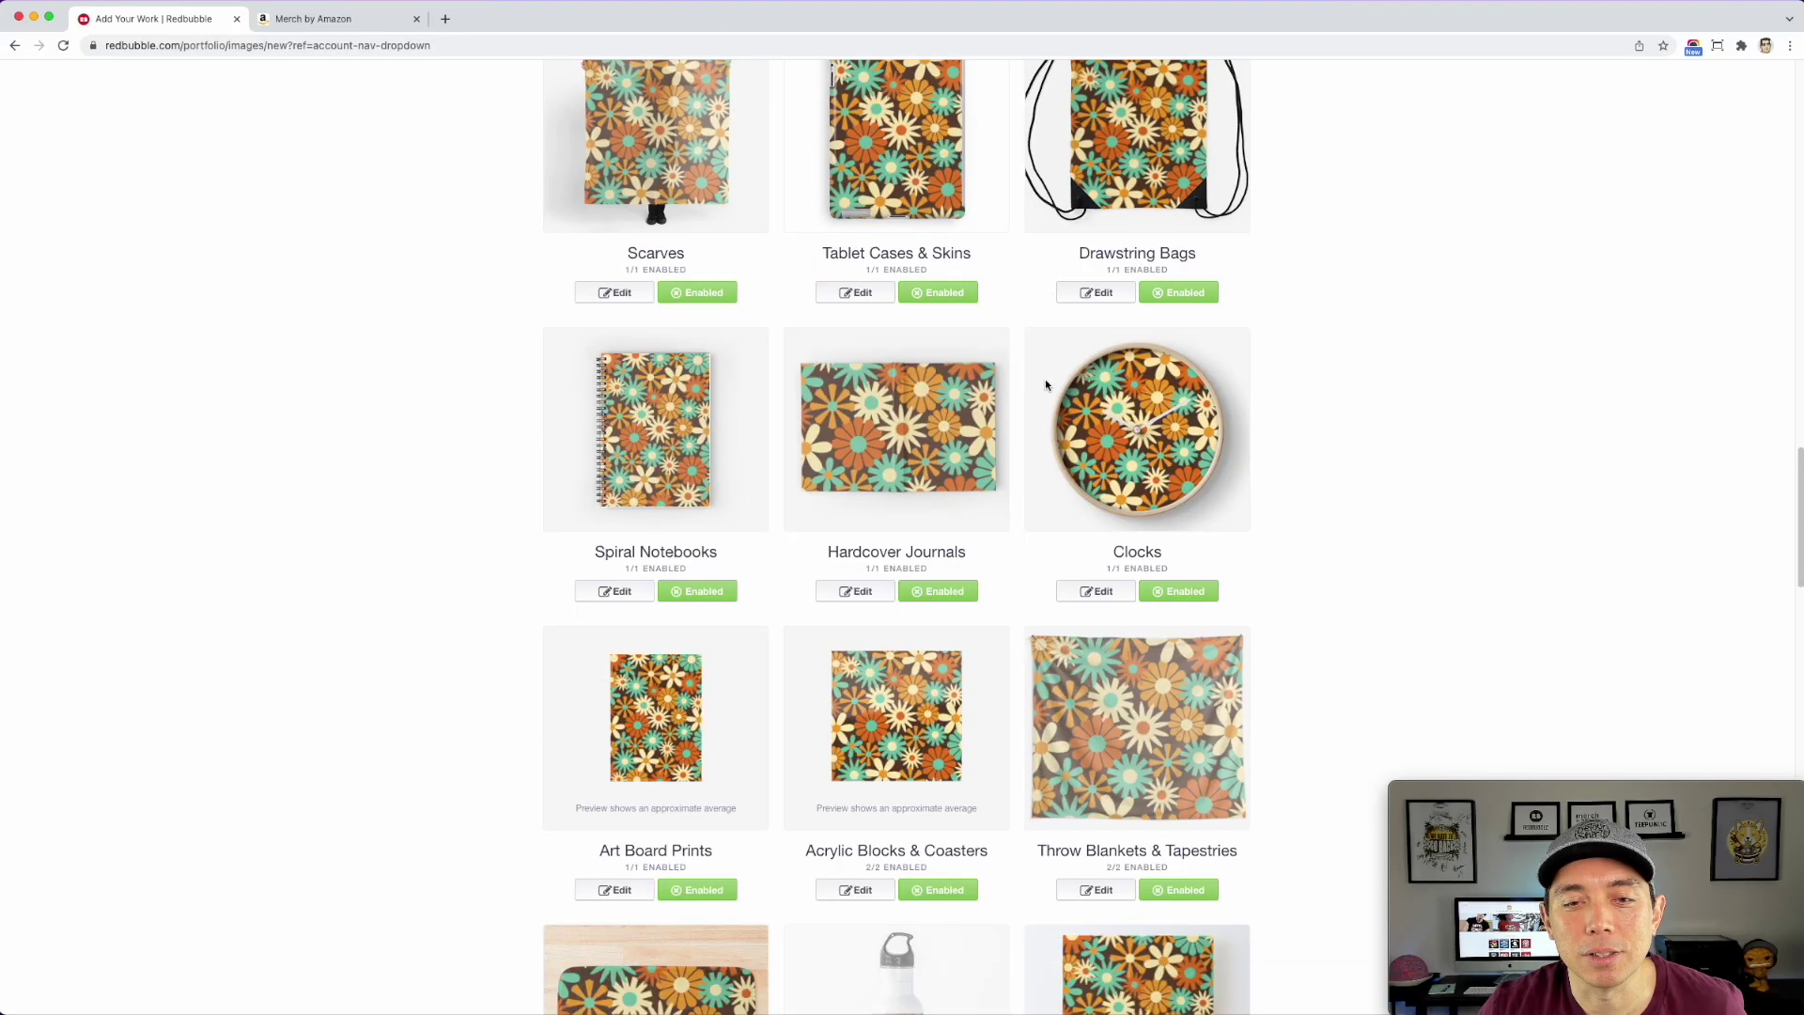
{"action": "scroll", "coordinate": [1145, 724], "scroll_direction": "down", "scroll_amount": 3}
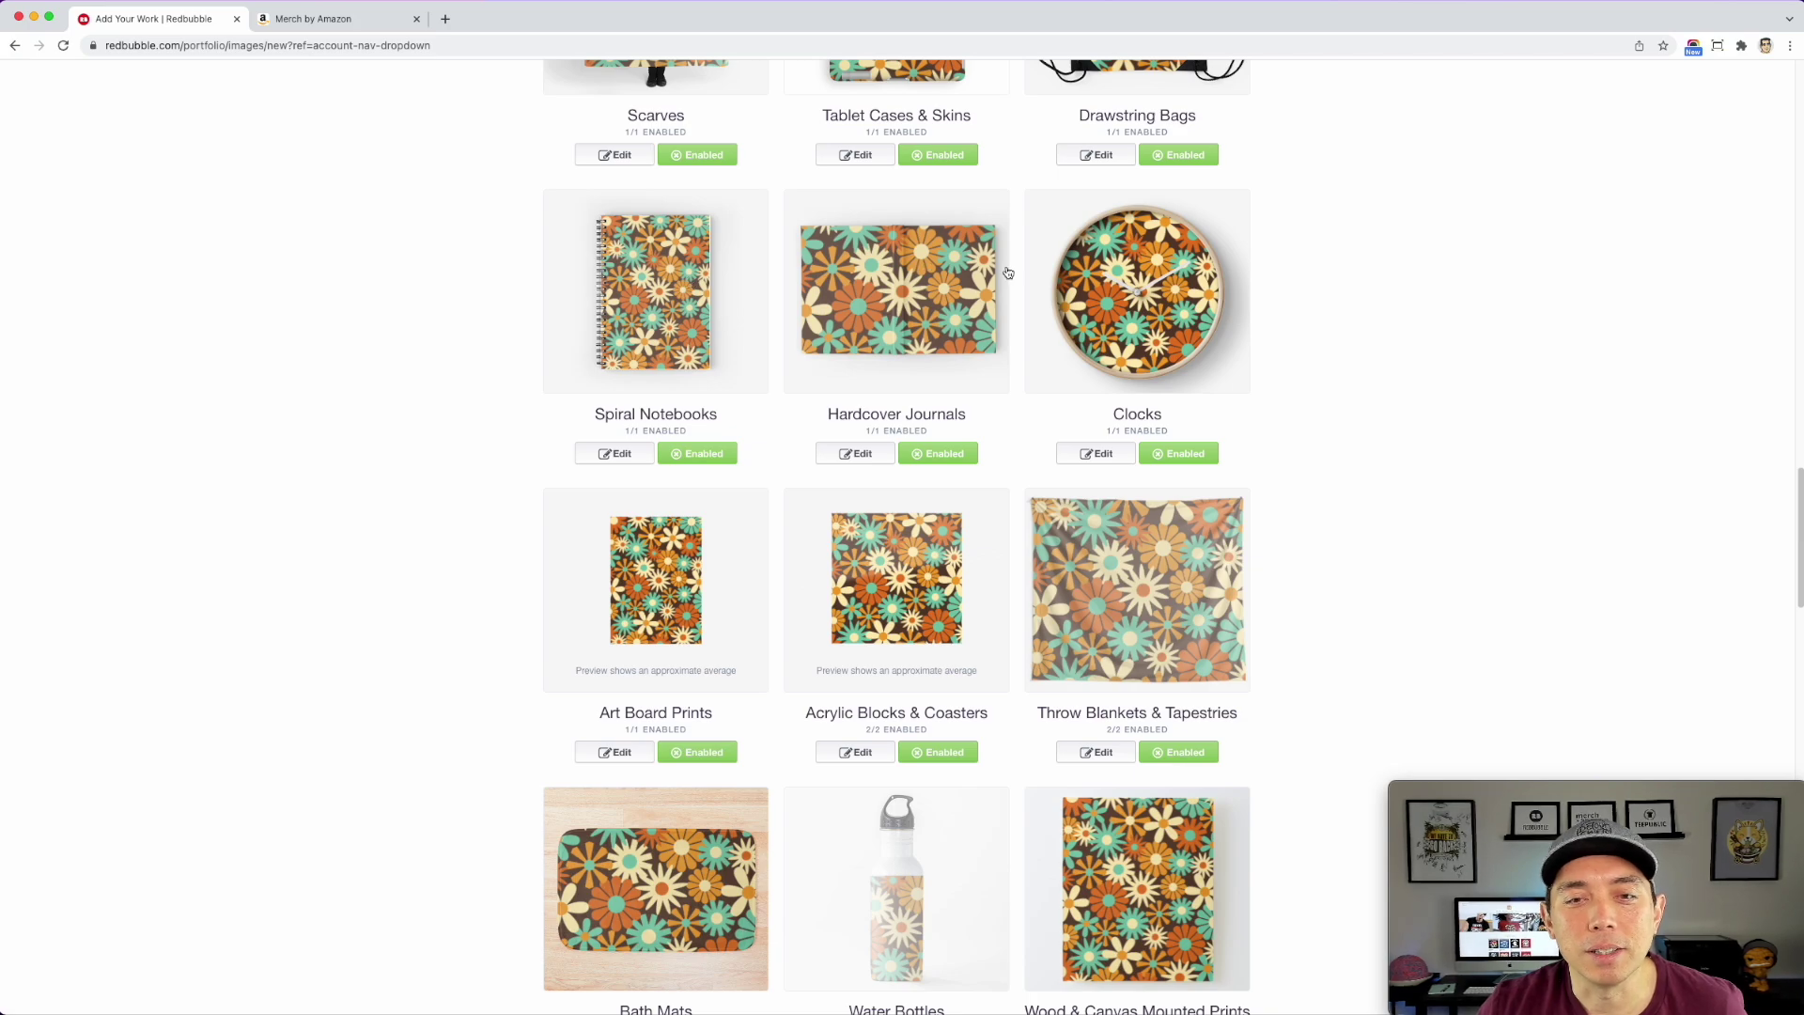
{"action": "scroll", "coordinate": [1127, 319], "scroll_direction": "down", "scroll_amount": 3}
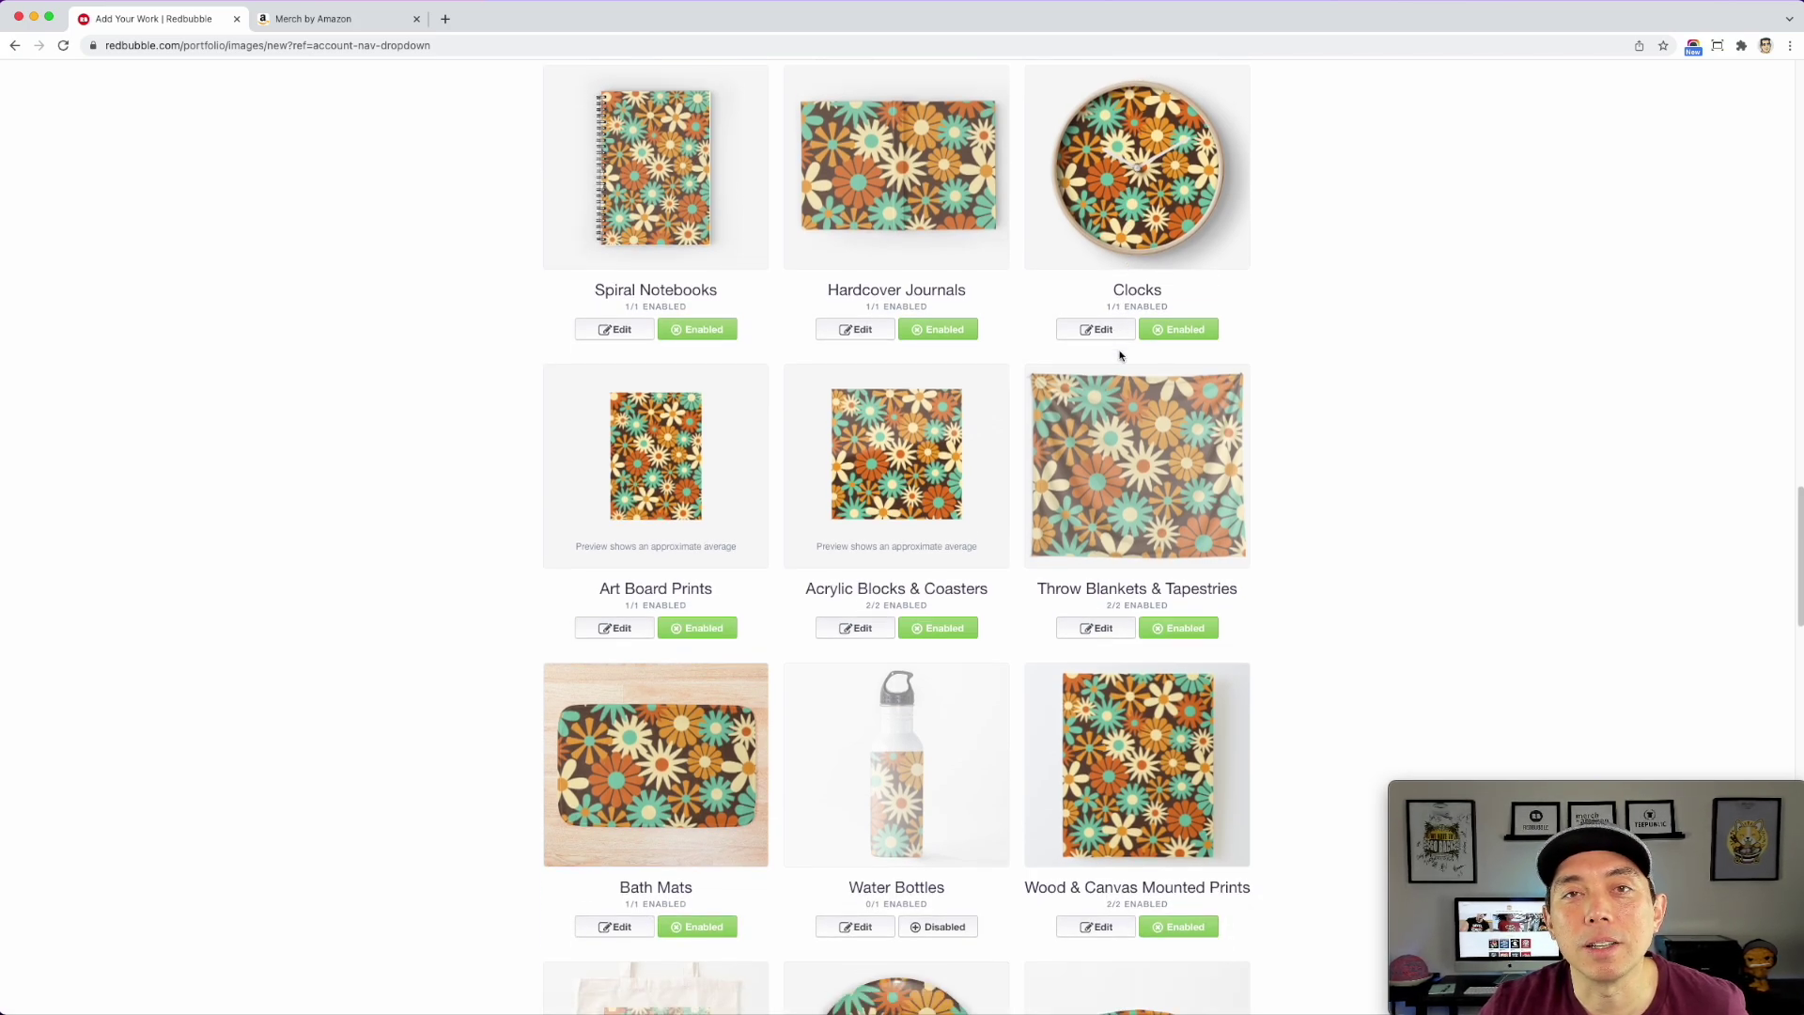
{"action": "scroll", "coordinate": [1120, 356], "scroll_direction": "down", "scroll_amount": 5}
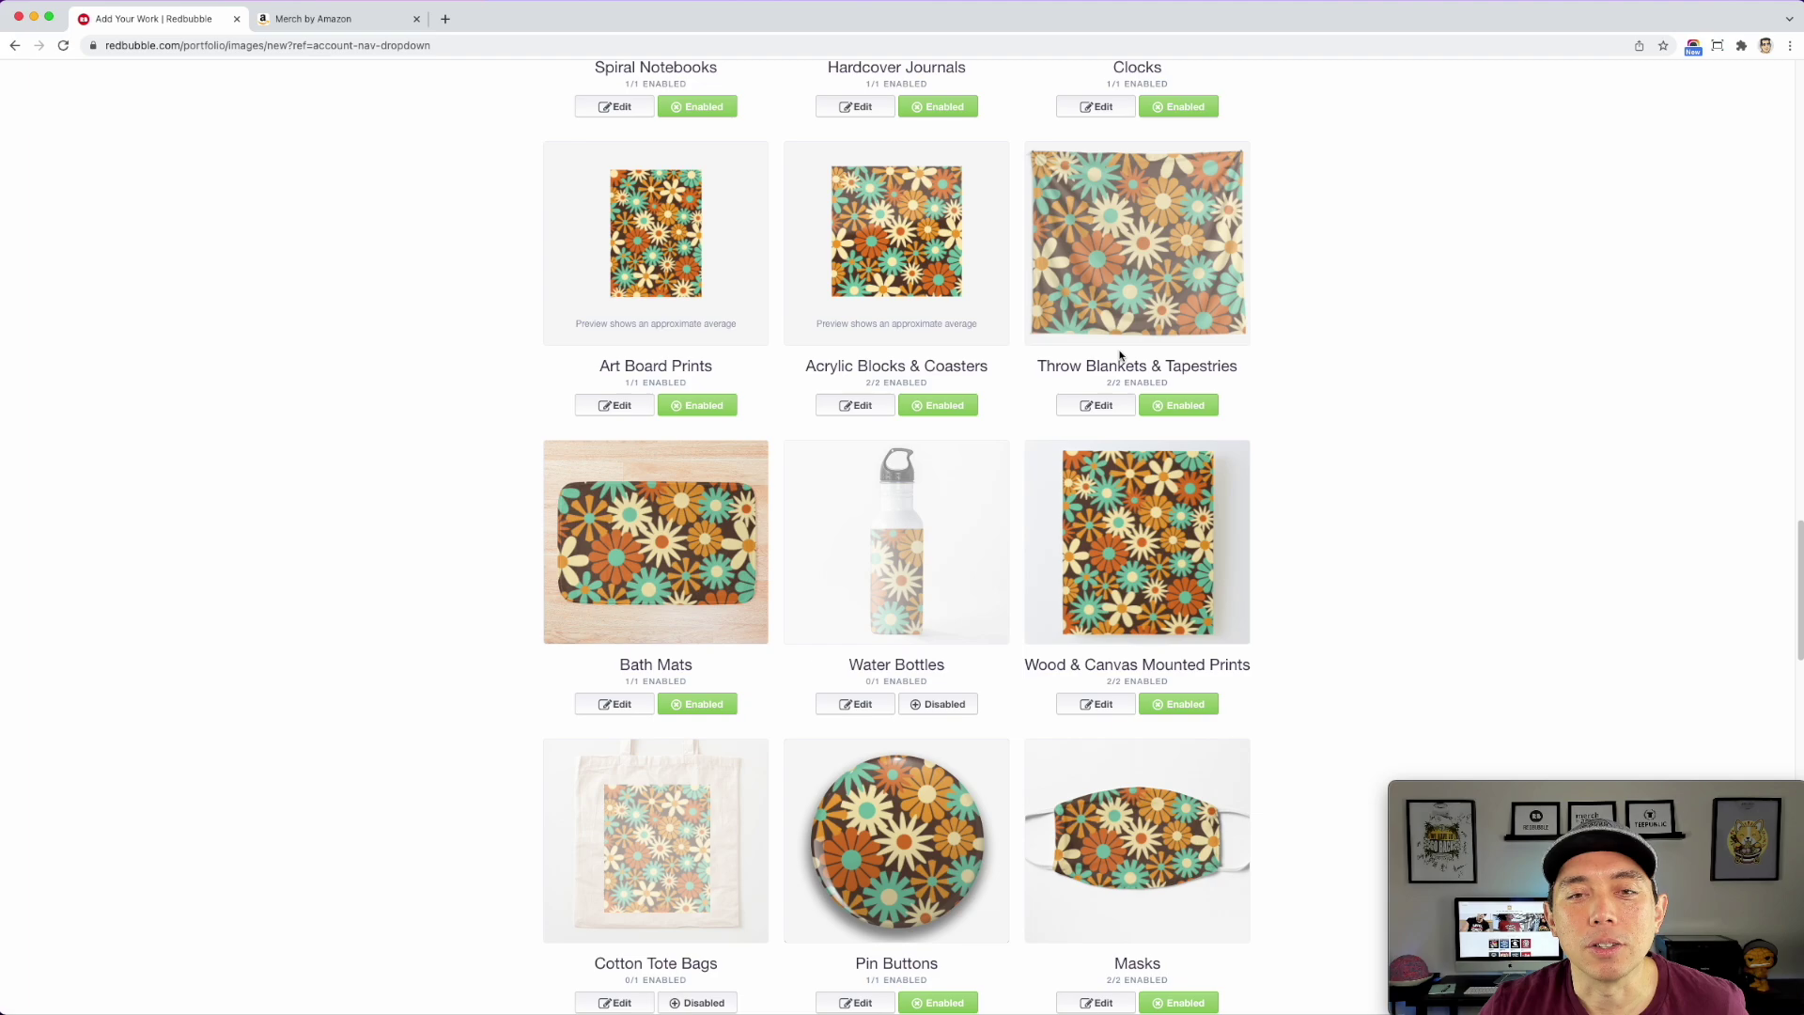
{"action": "scroll", "coordinate": [1214, 349], "scroll_direction": "down", "scroll_amount": 6}
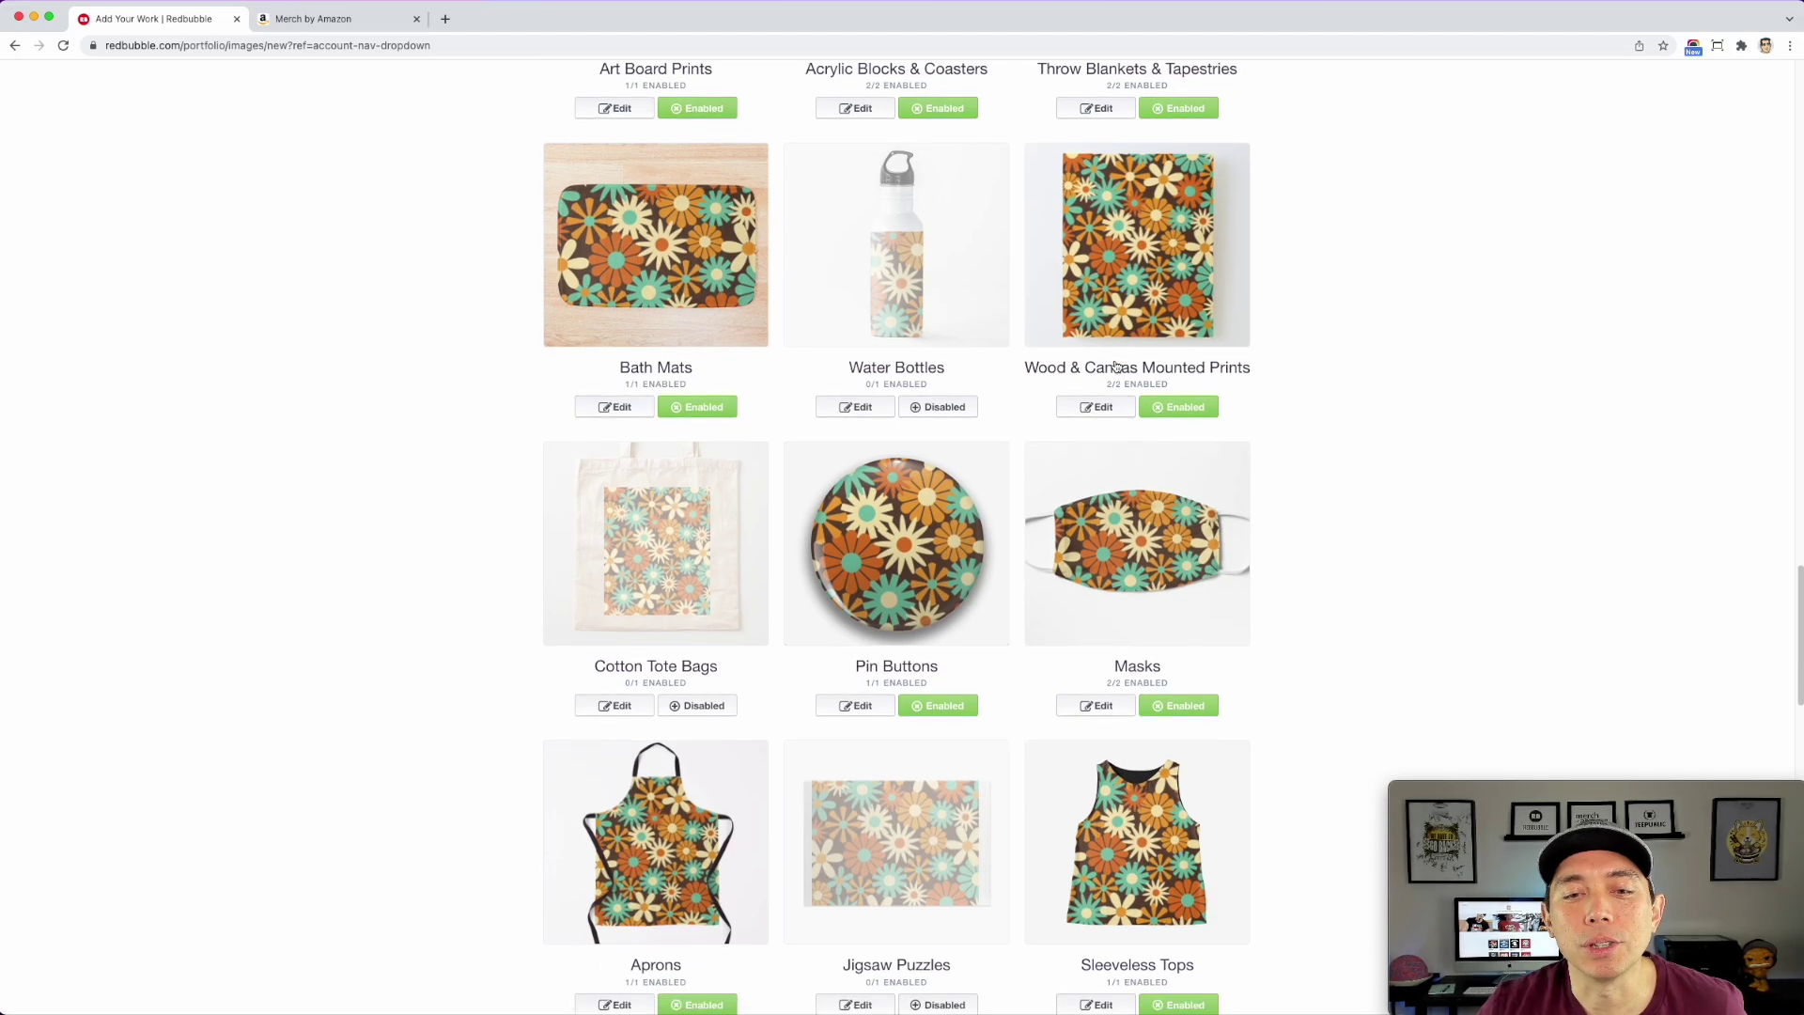
{"action": "scroll", "coordinate": [1216, 262], "scroll_direction": "down", "scroll_amount": 7}
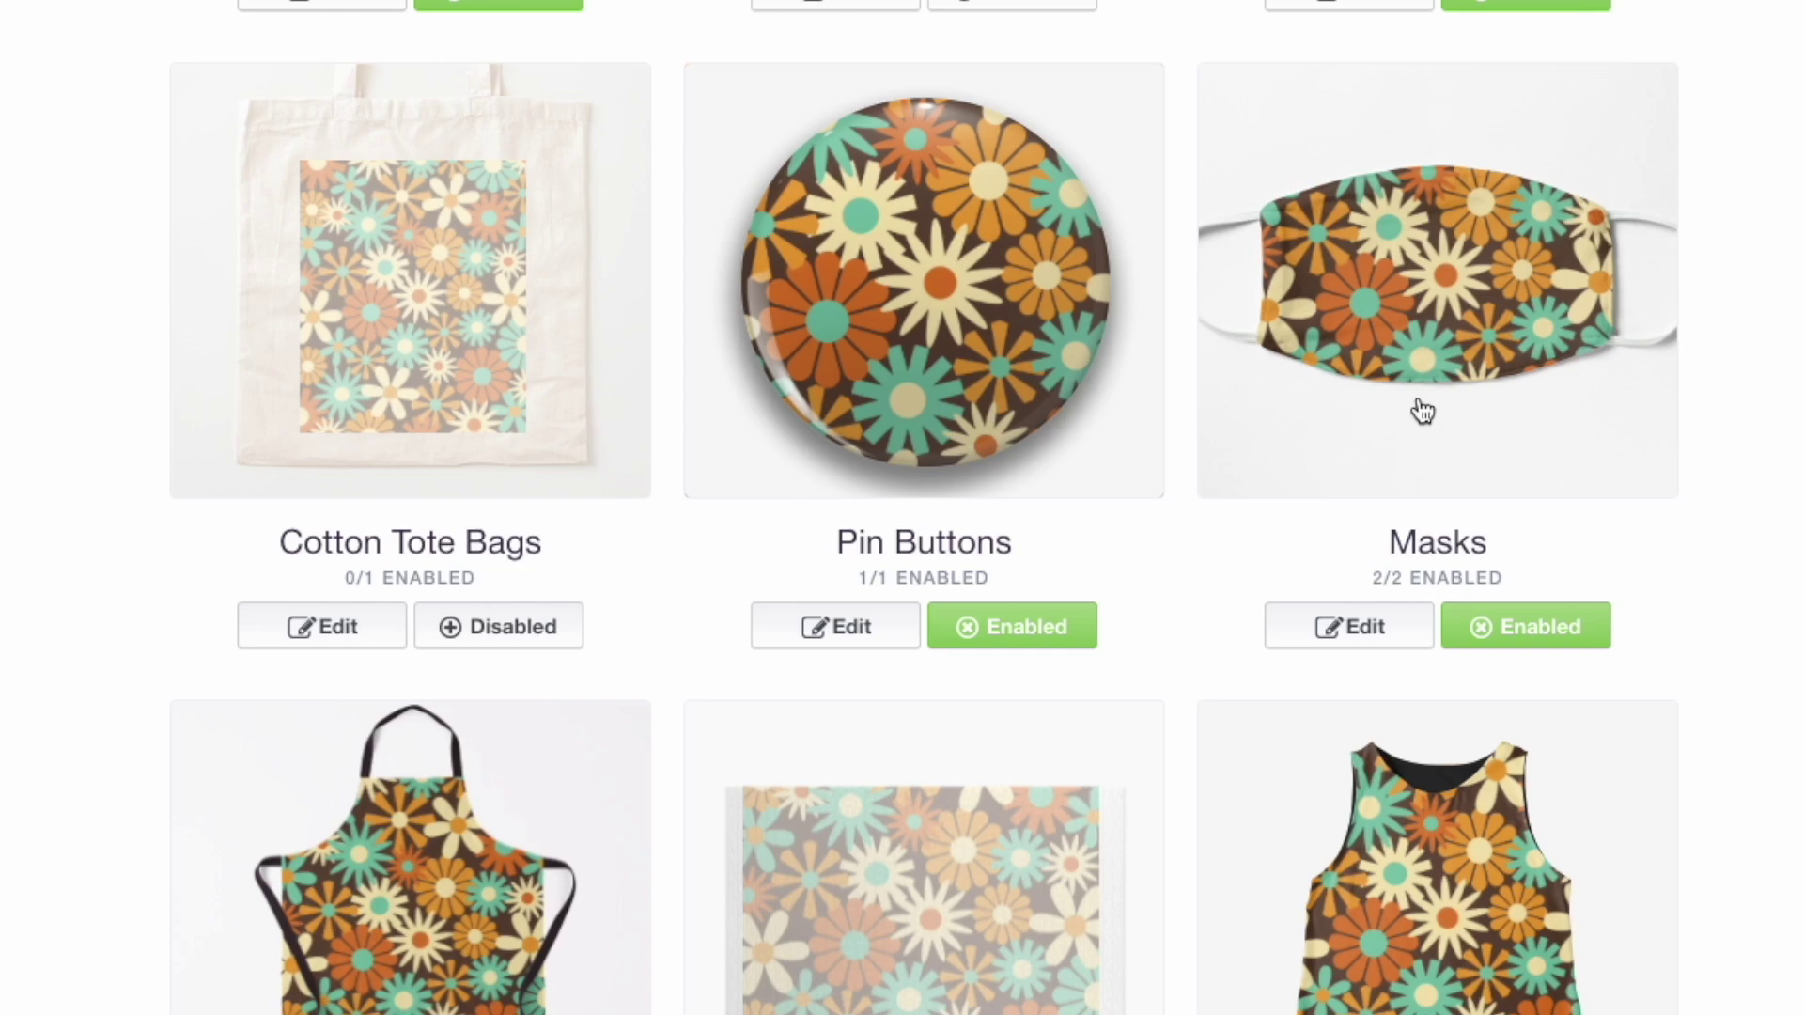
{"action": "scroll", "coordinate": [1488, 453], "scroll_direction": "down", "scroll_amount": 3}
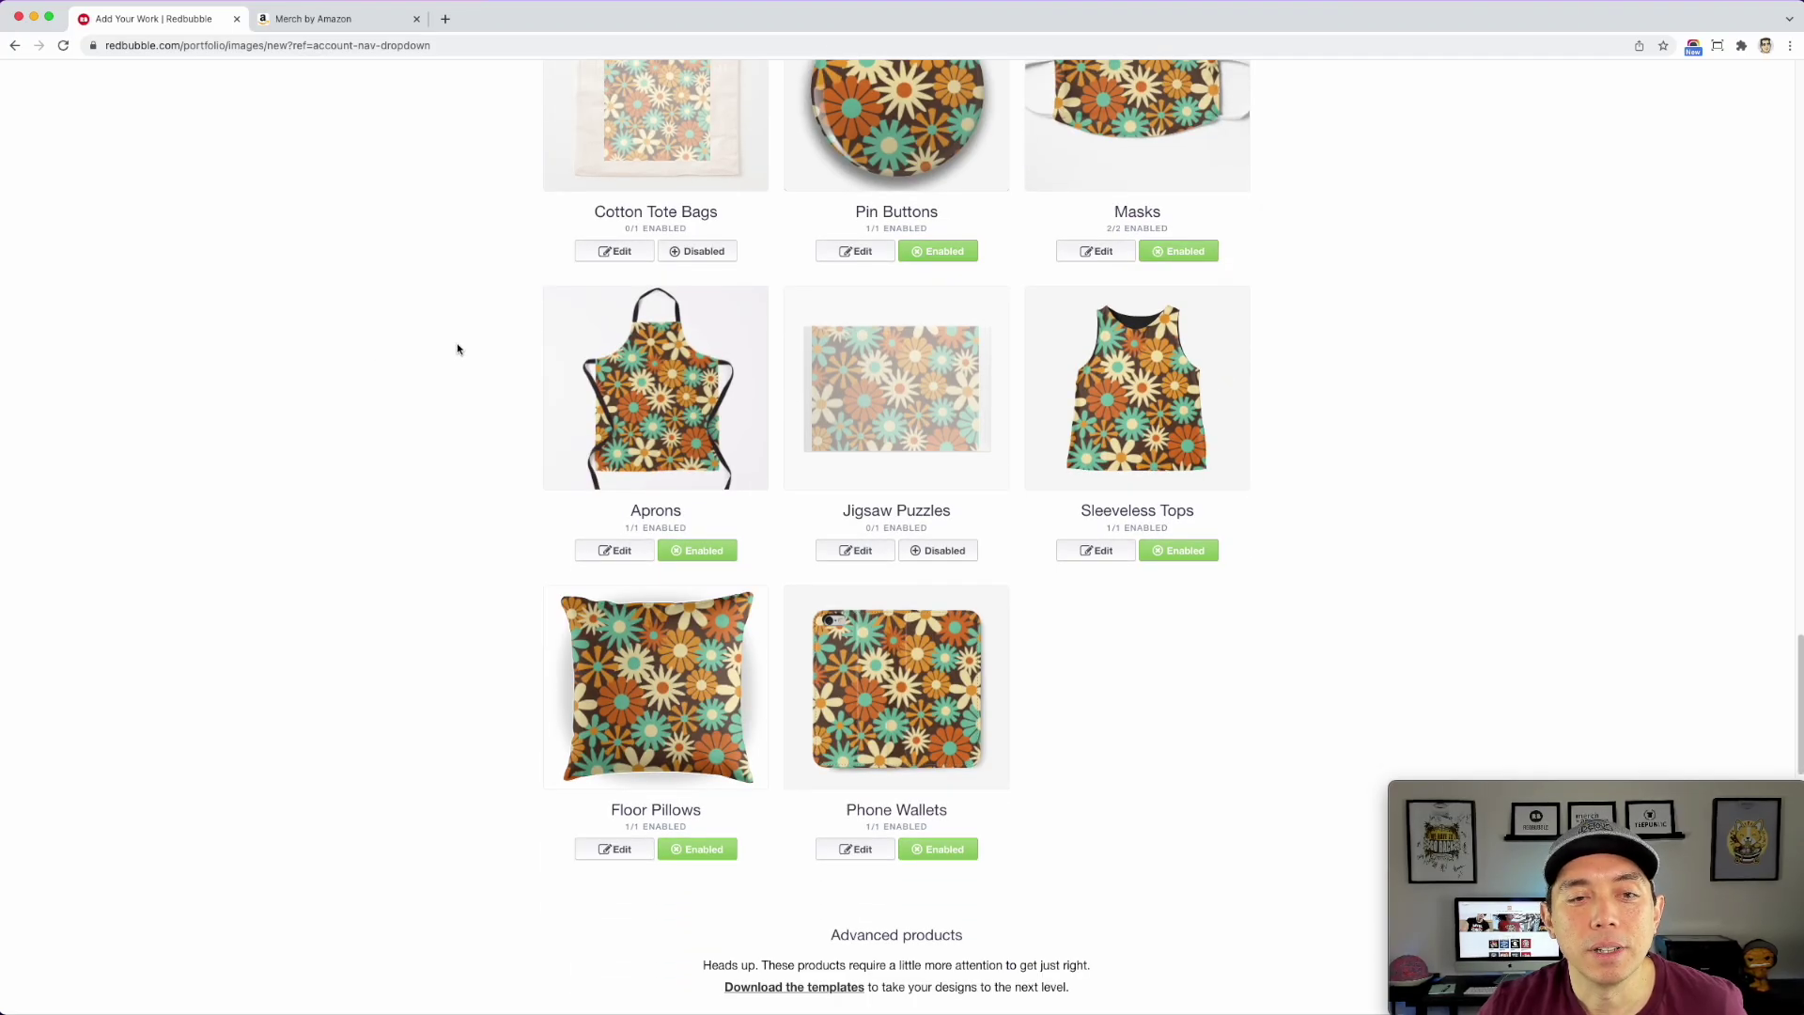
- Examine the pattern on Redbubble's advanced products: leggings, socks, backpacks, duffle bags and fitted masks
{"action": "scroll", "coordinate": [726, 385], "scroll_direction": "down", "scroll_amount": 2}
{"action": "scroll", "coordinate": [990, 424], "scroll_direction": "down", "scroll_amount": 6}
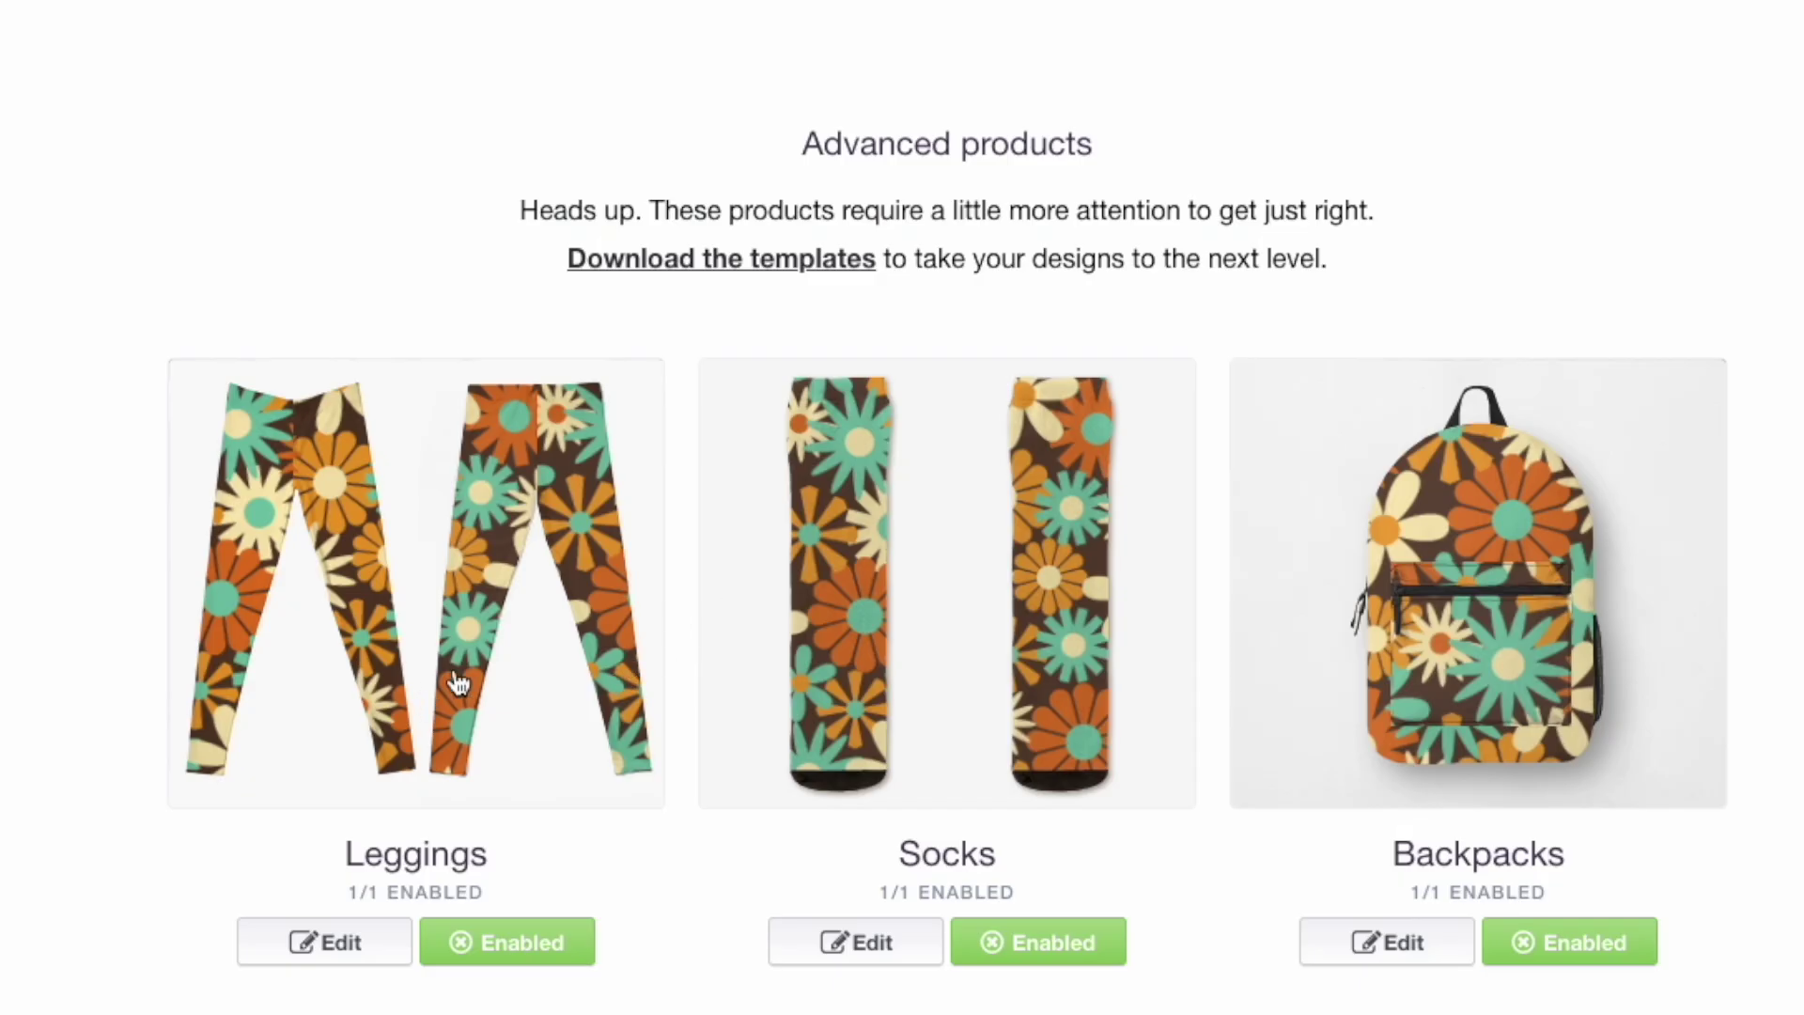
{"action": "scroll", "coordinate": [1020, 504], "scroll_direction": "down", "scroll_amount": 3}
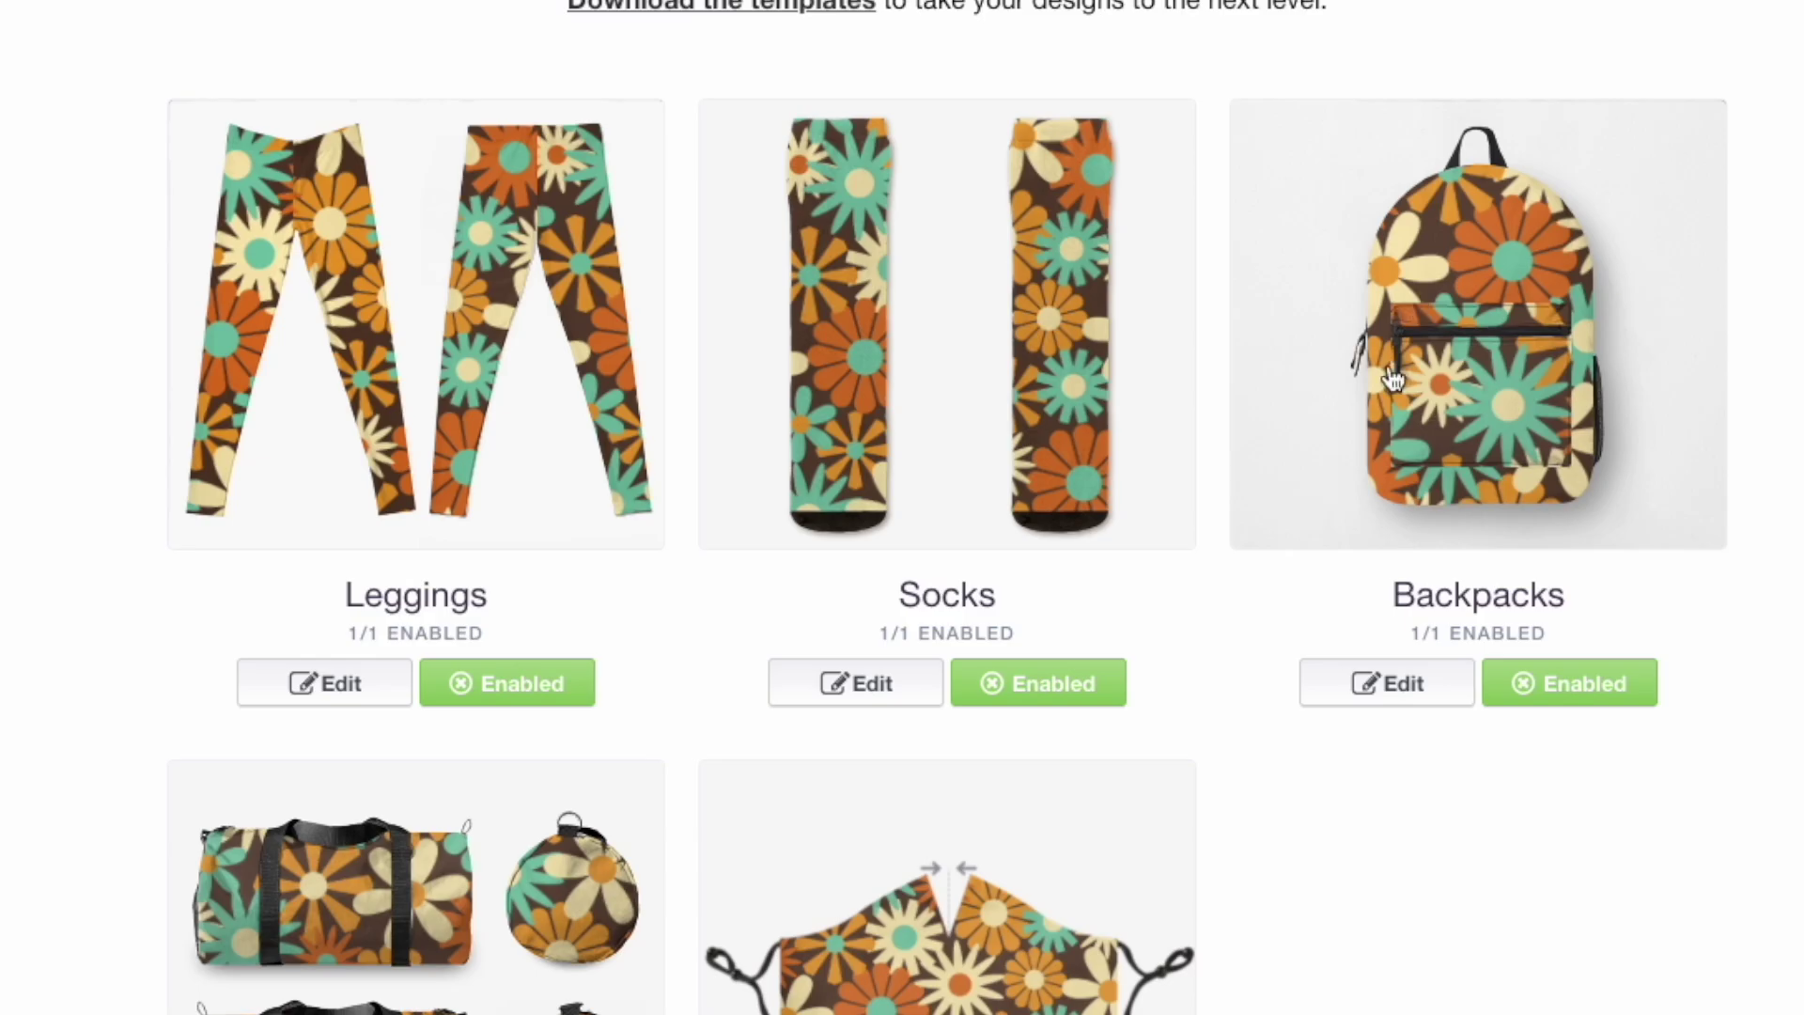
{"action": "scroll", "coordinate": [974, 730], "scroll_direction": "down", "scroll_amount": 3}
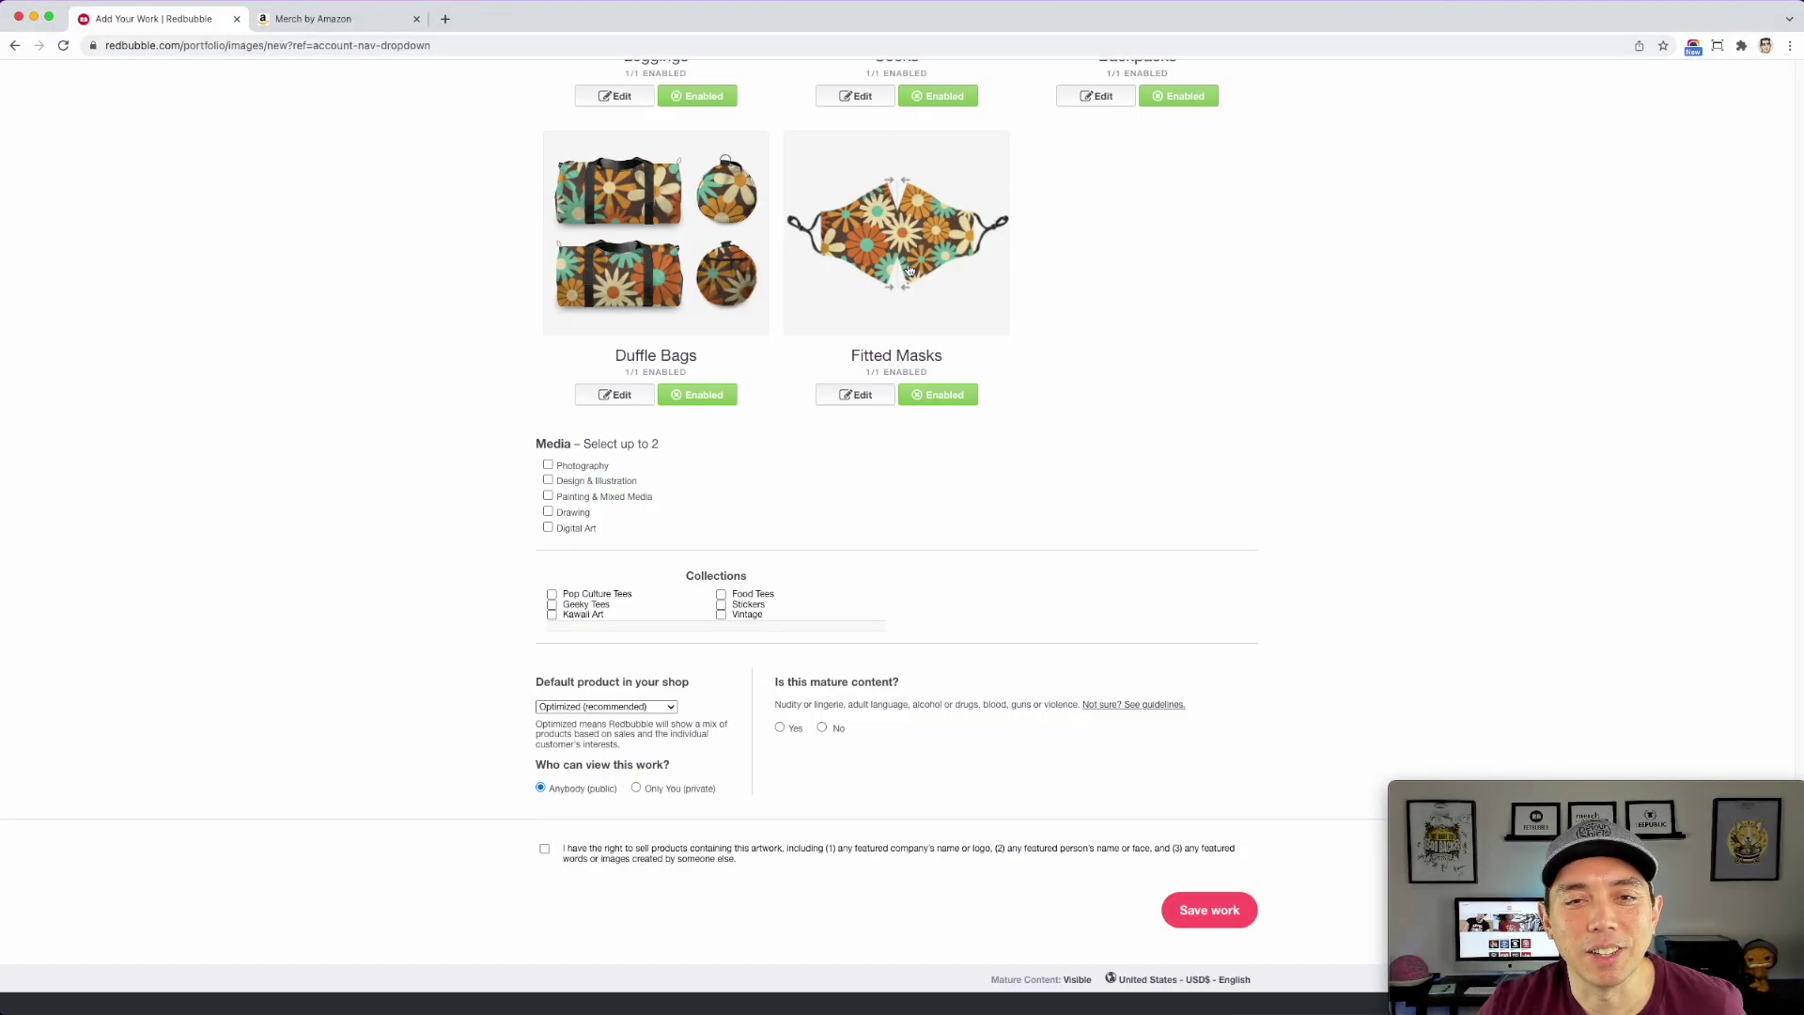
- Review the Redbubble product previews again from the fitted masks back up to the artwork and title fields
{"action": "scroll", "coordinate": [1015, 404], "scroll_direction": "up", "scroll_amount": 8}
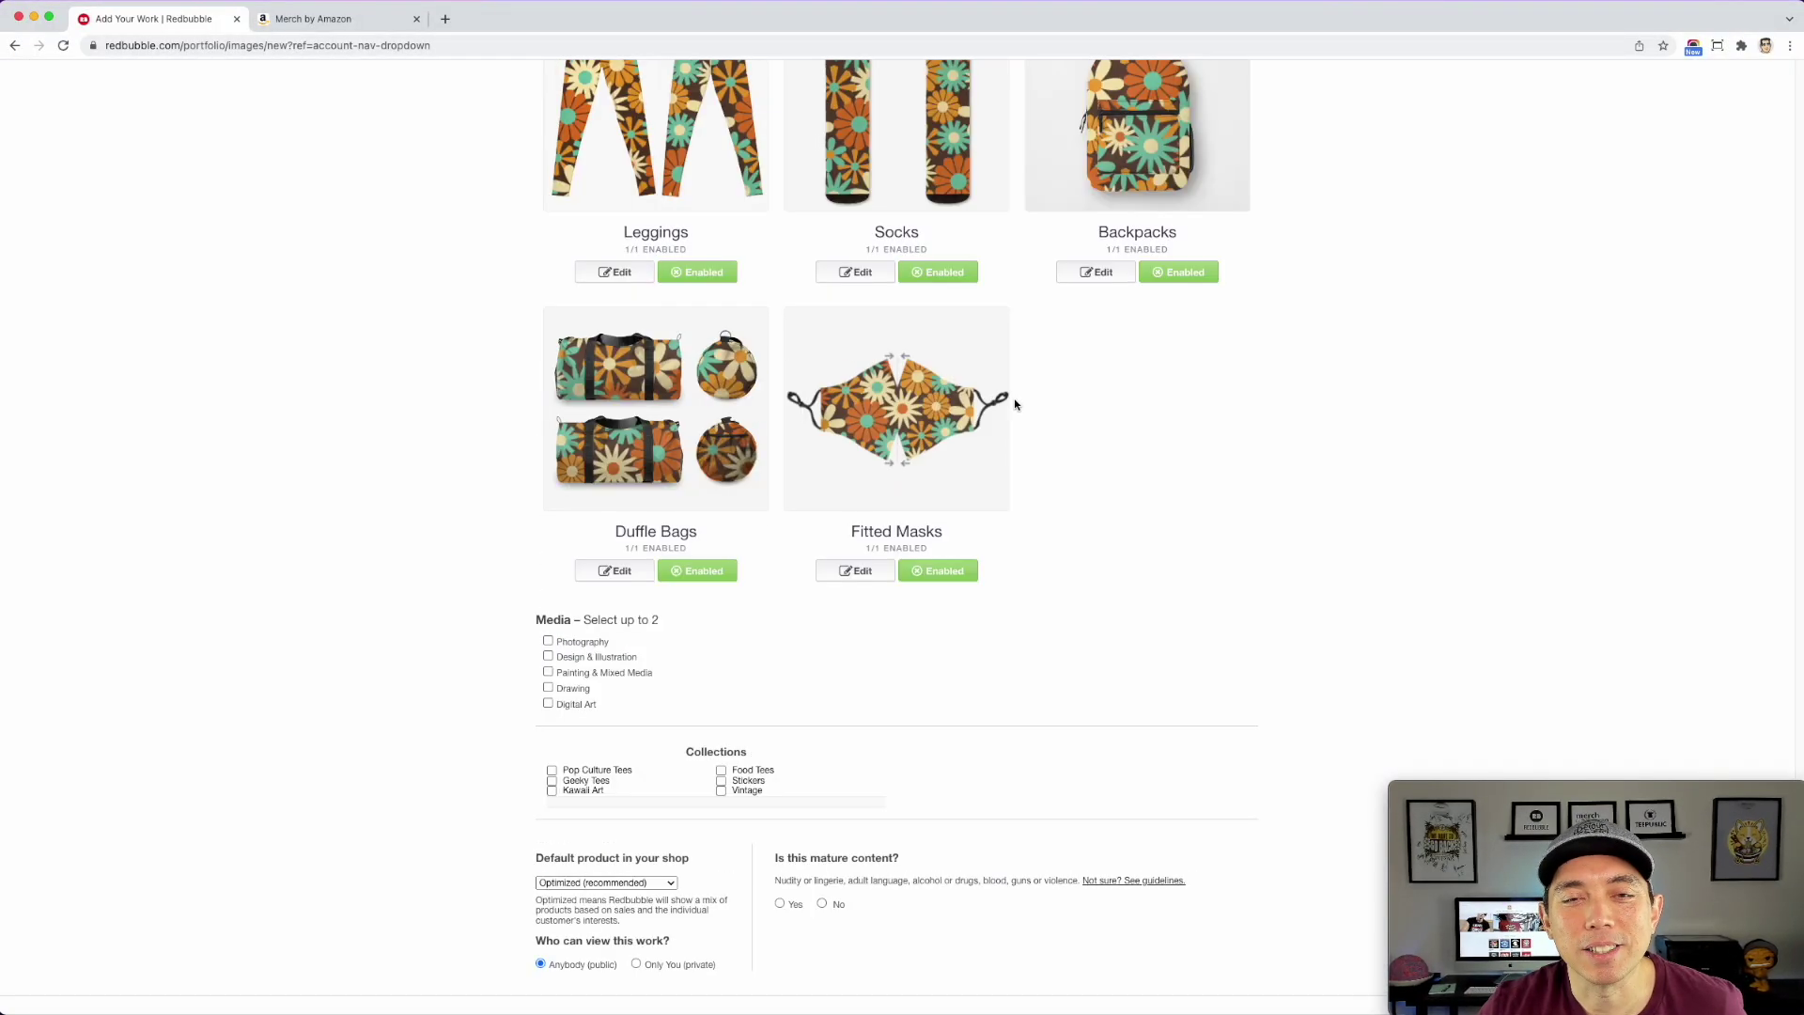
{"action": "scroll", "coordinate": [1034, 479], "scroll_direction": "up", "scroll_amount": 10}
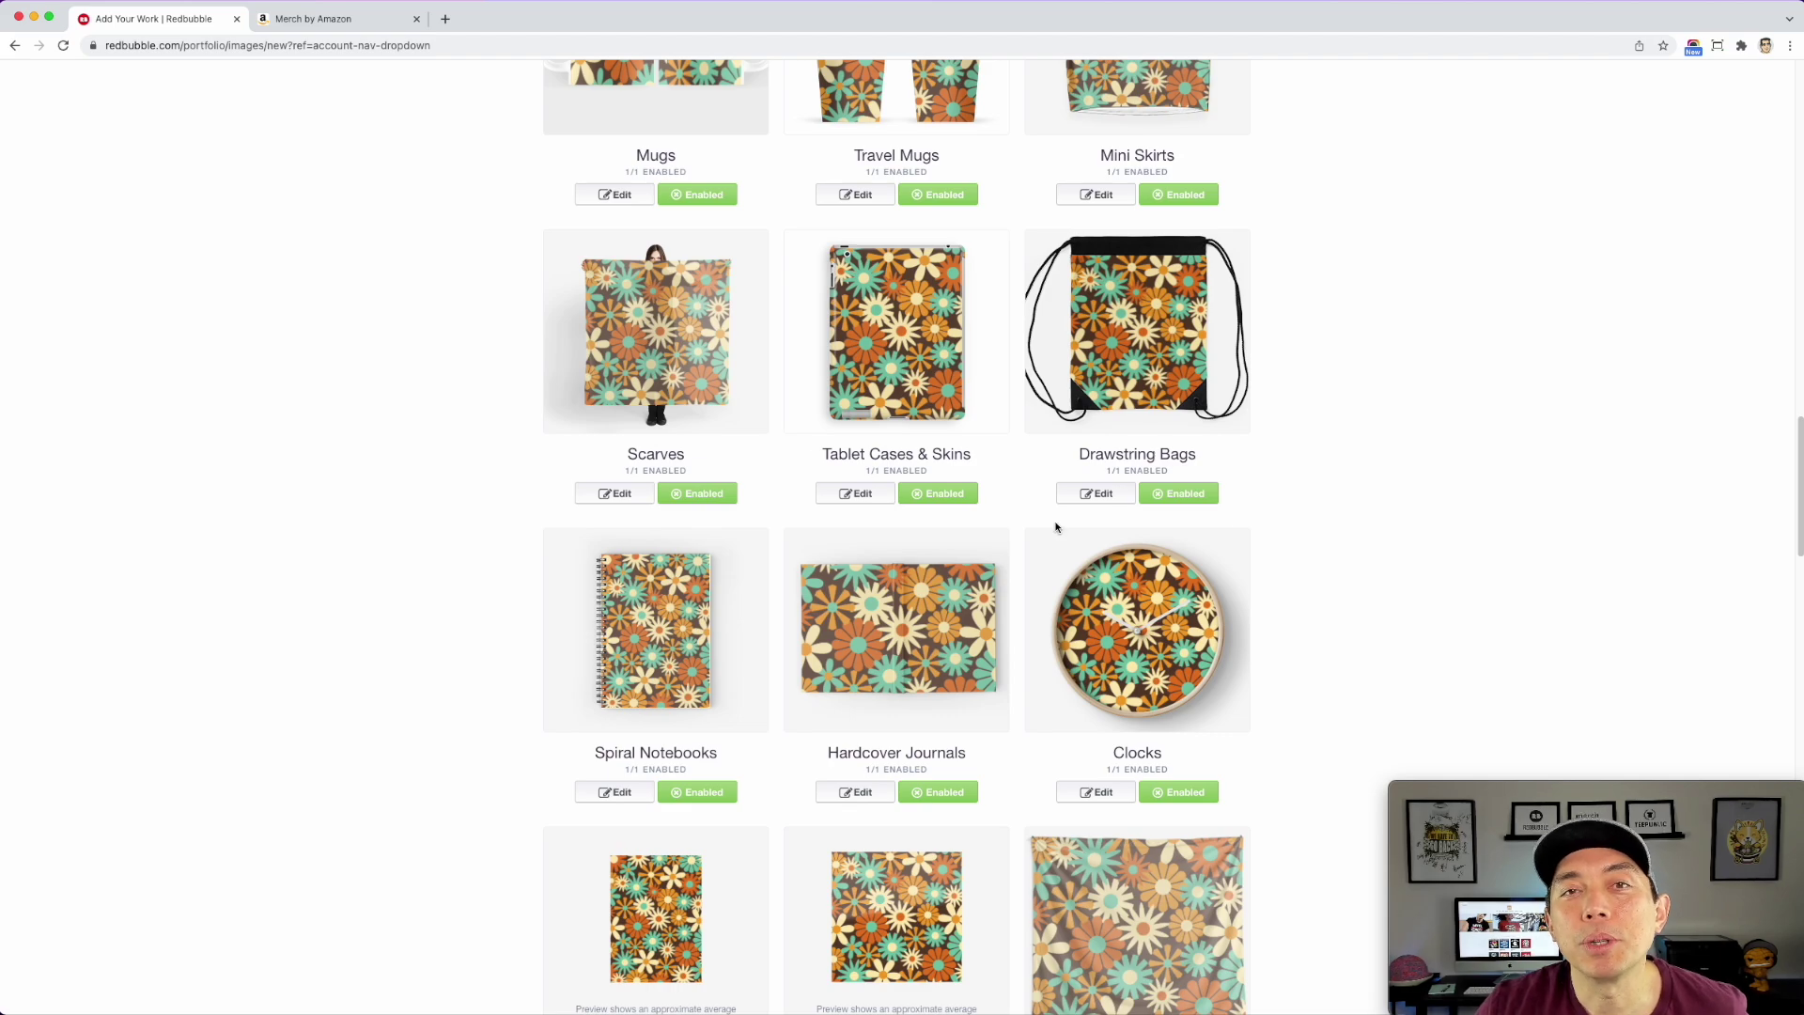
{"action": "scroll", "coordinate": [1057, 528], "scroll_direction": "up", "scroll_amount": 4}
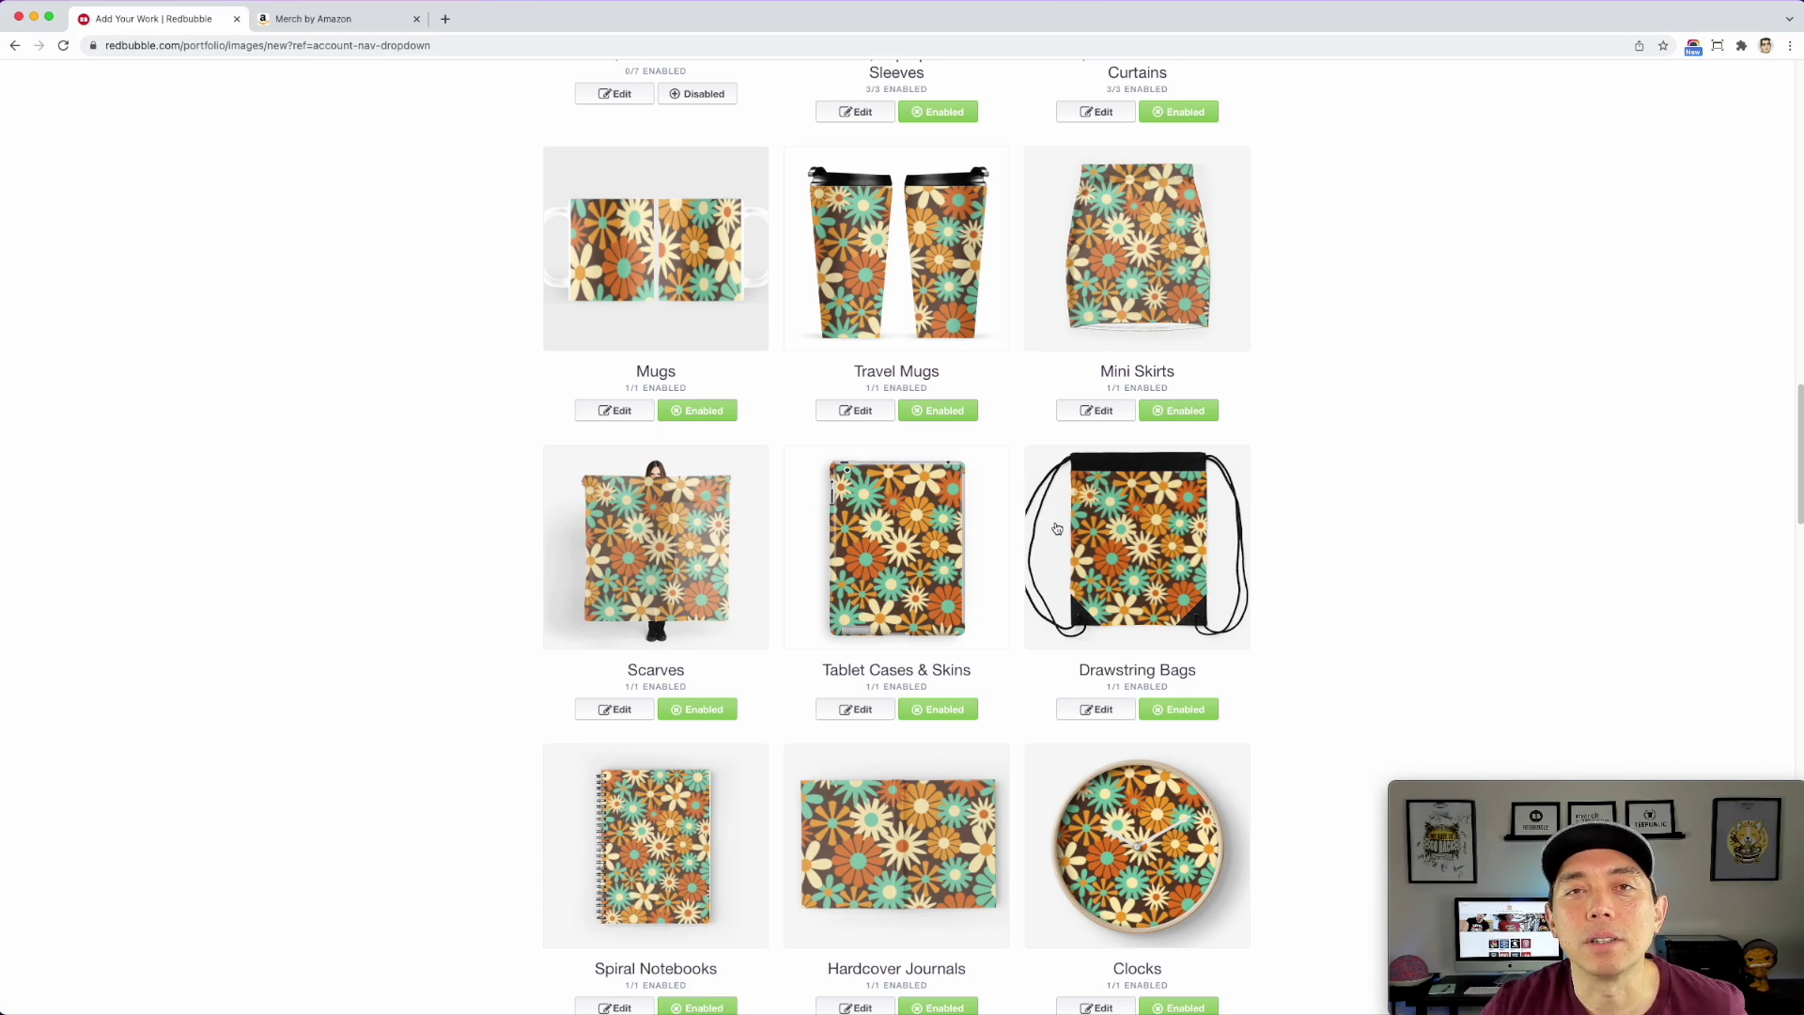
{"action": "scroll", "coordinate": [1063, 457], "scroll_direction": "up", "scroll_amount": 10}
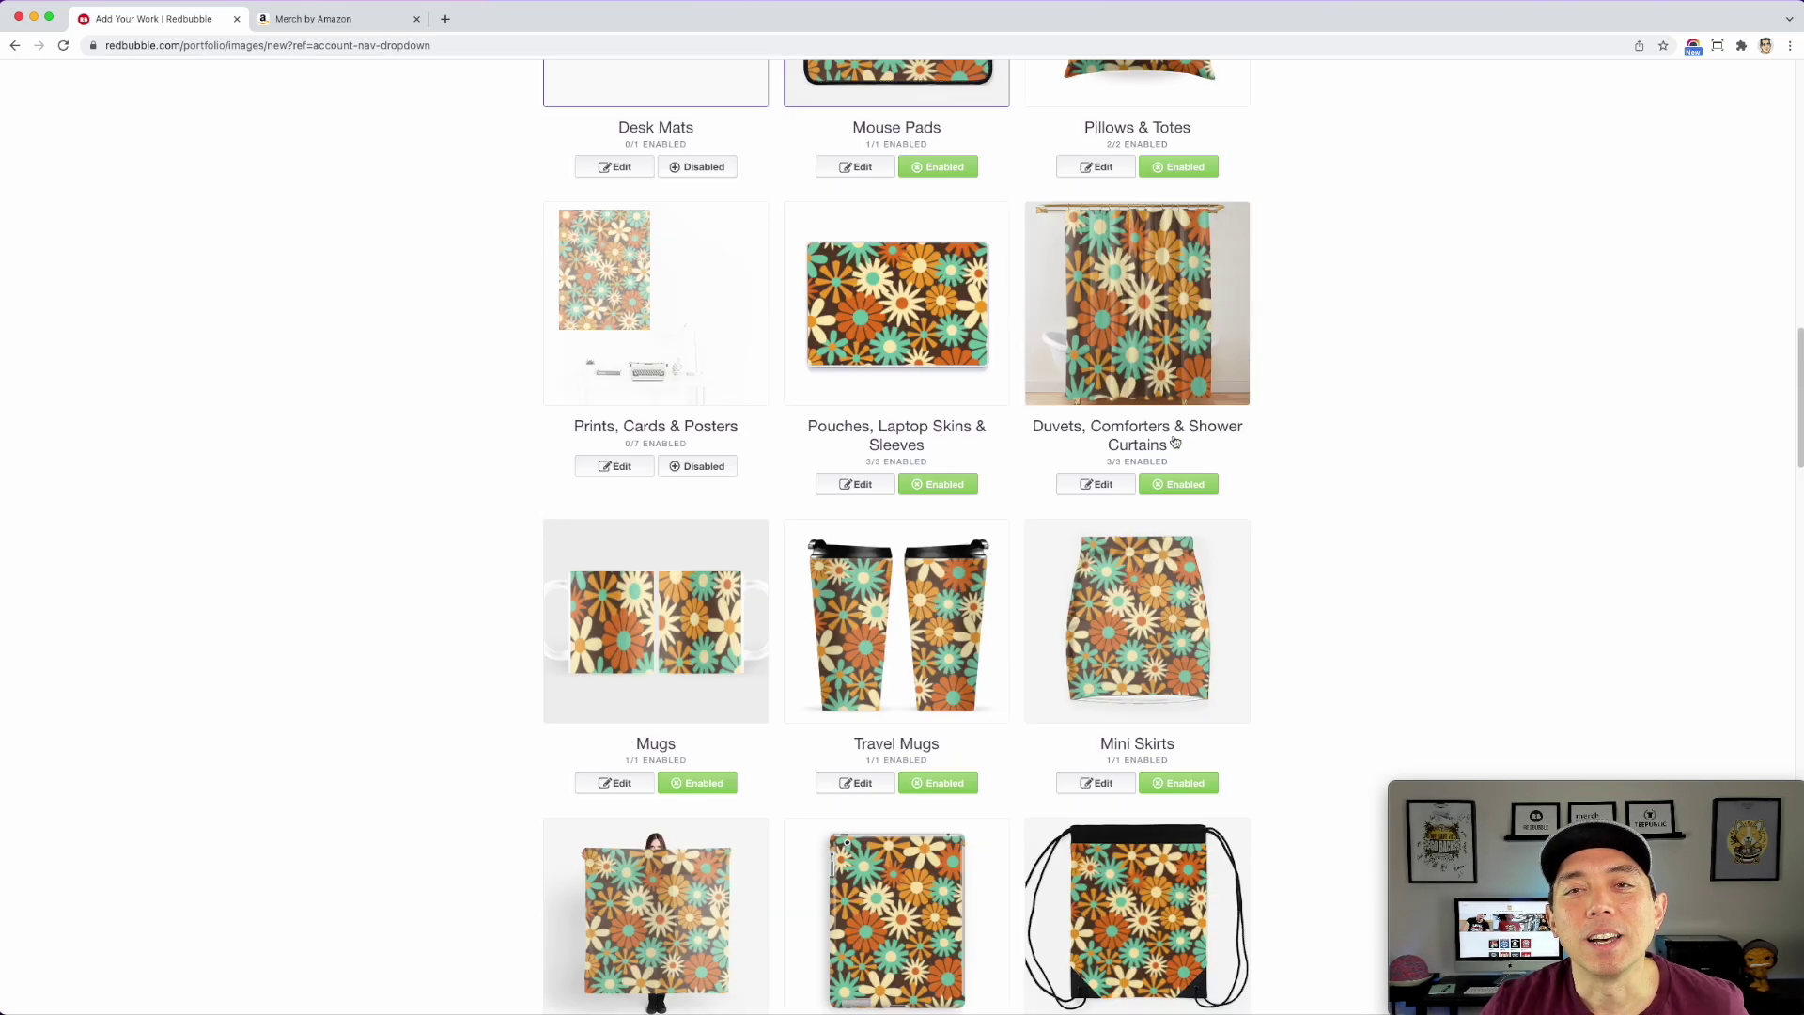
{"action": "scroll", "coordinate": [1175, 442], "scroll_direction": "up", "scroll_amount": 5}
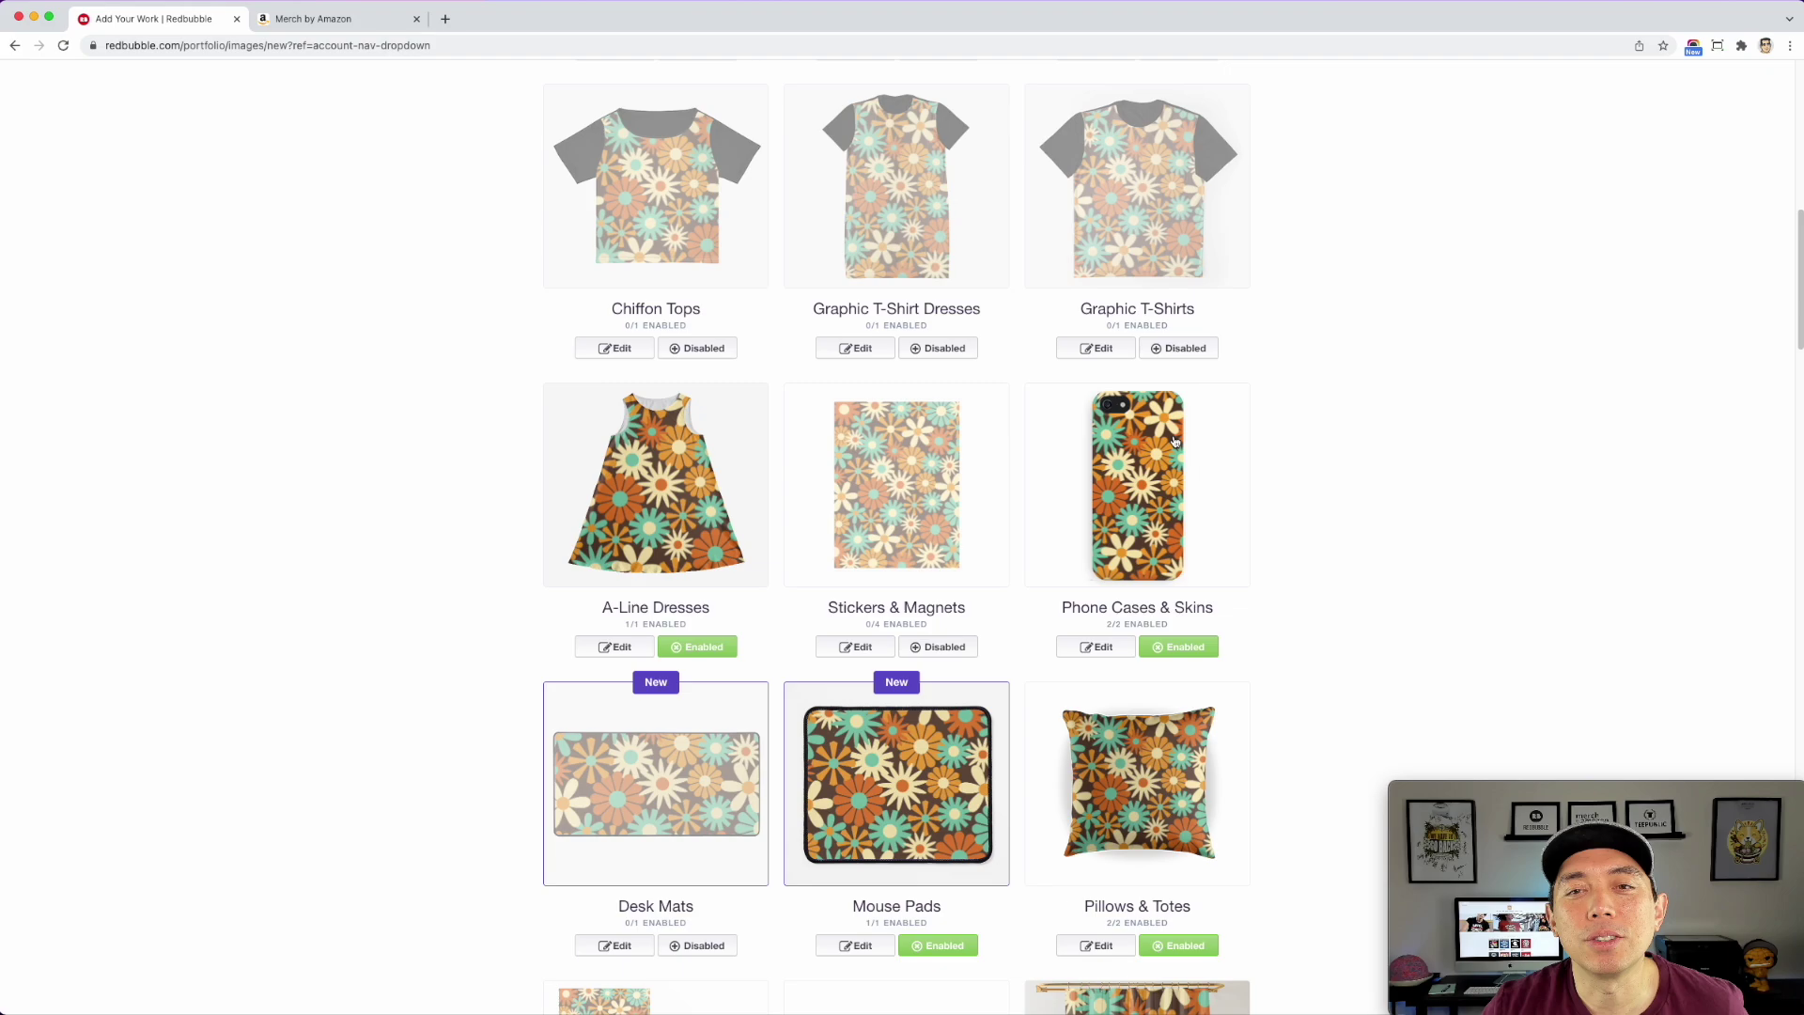
{"action": "scroll", "coordinate": [1175, 442], "scroll_direction": "up", "scroll_amount": 7}
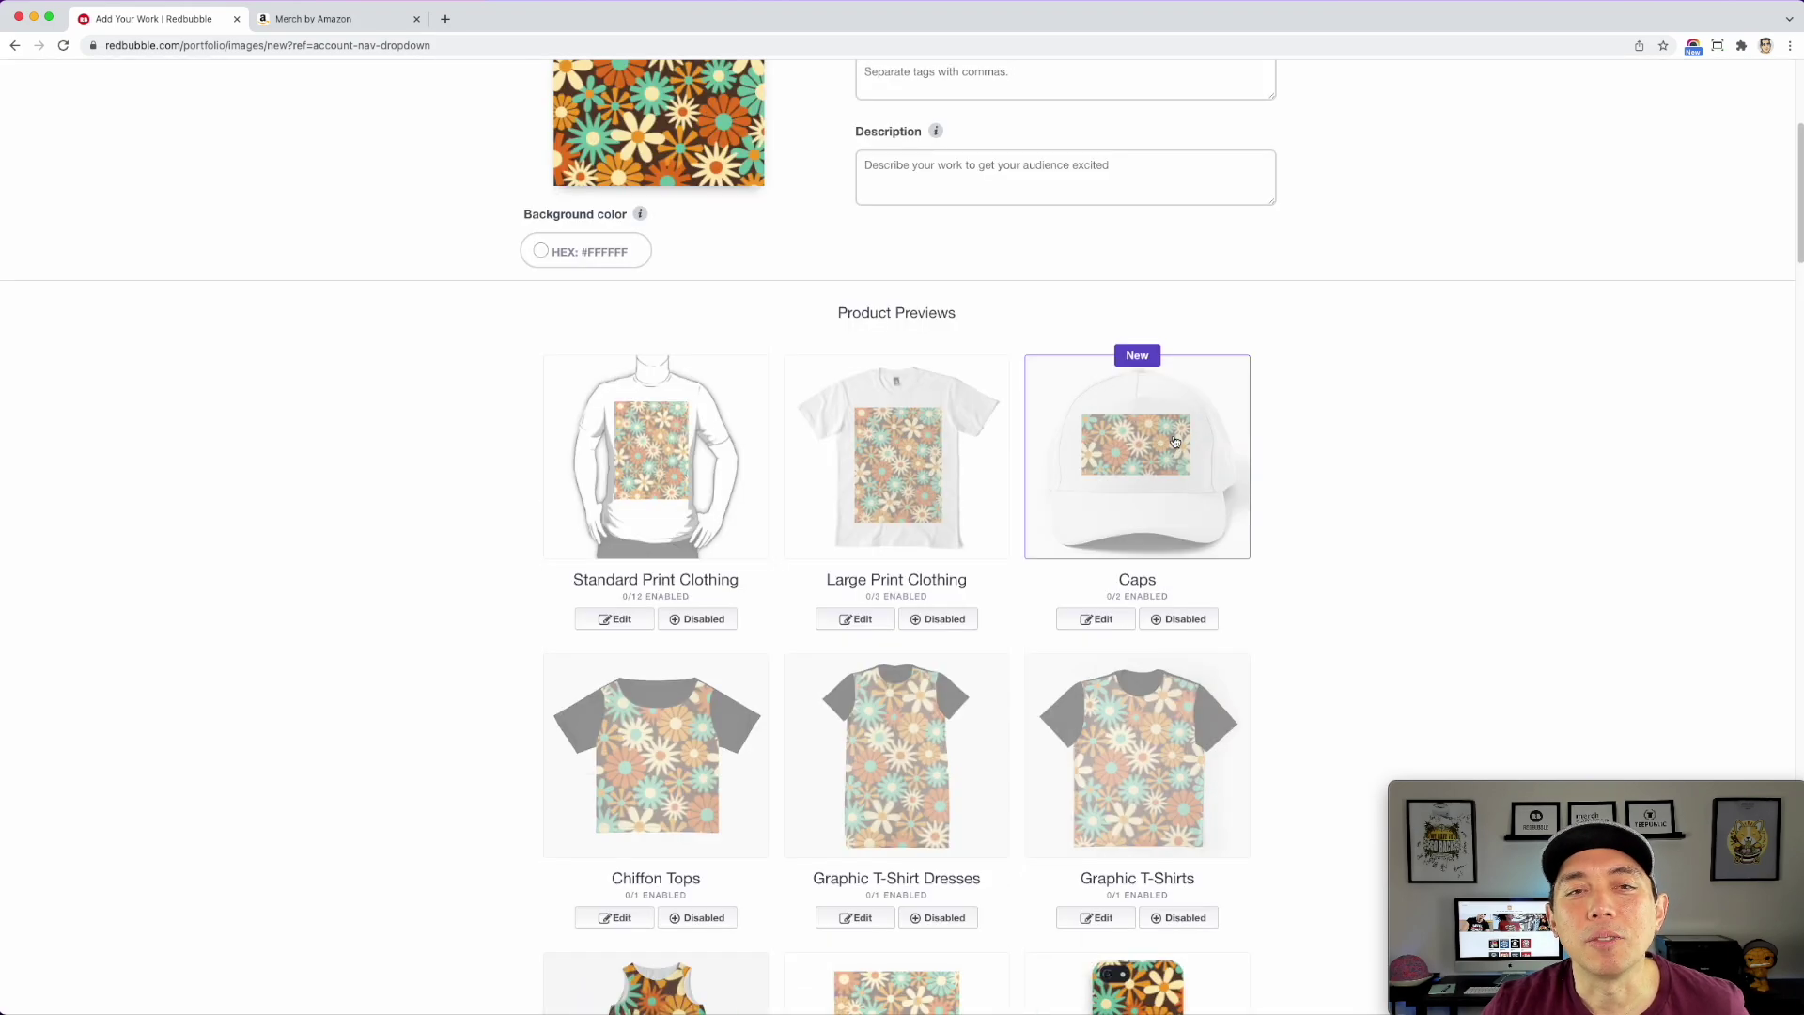
{"action": "scroll", "coordinate": [1174, 441], "scroll_direction": "down", "scroll_amount": 3}
{"action": "scroll", "coordinate": [1173, 440], "scroll_direction": "up", "scroll_amount": 1}
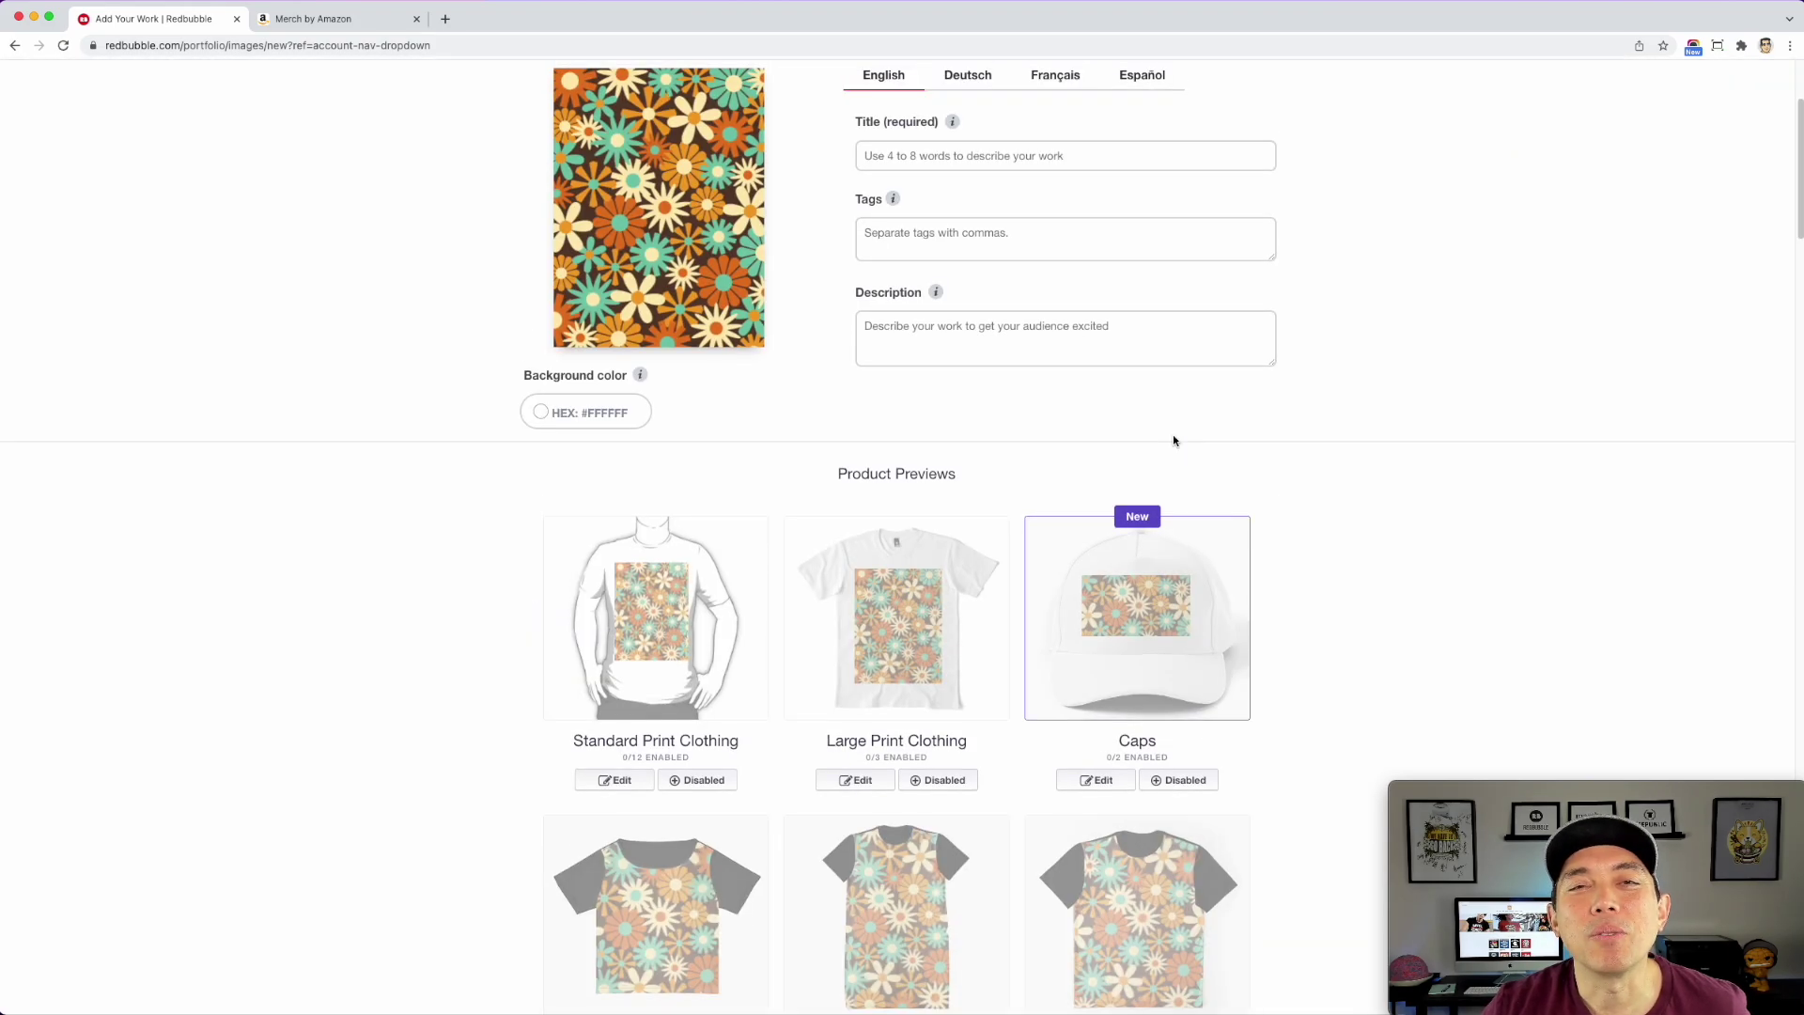